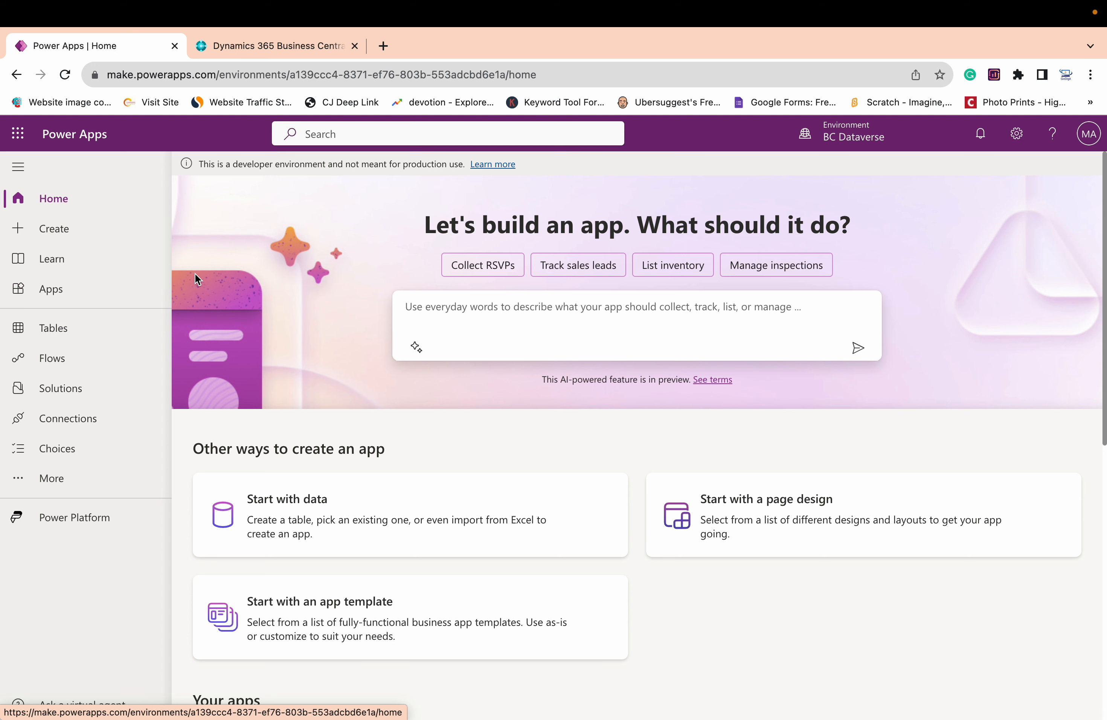
Start a new blank Dataverse table from the Tables page by adding columns and data
click(66, 338)
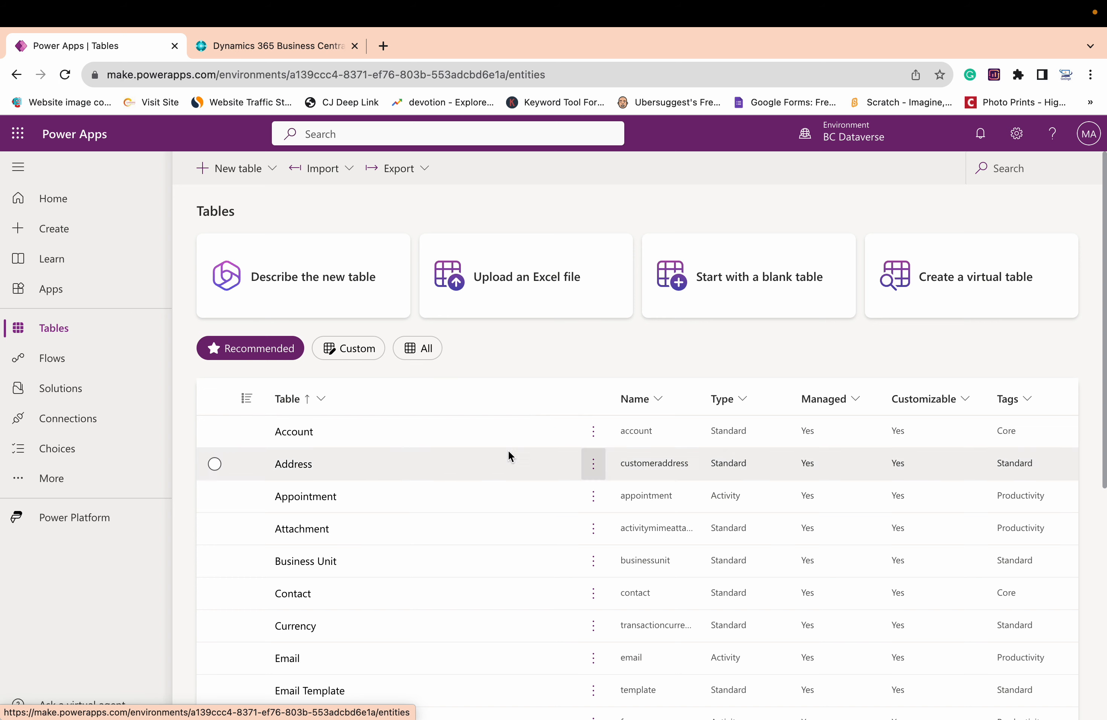
scroll(362, 562, down, 1)
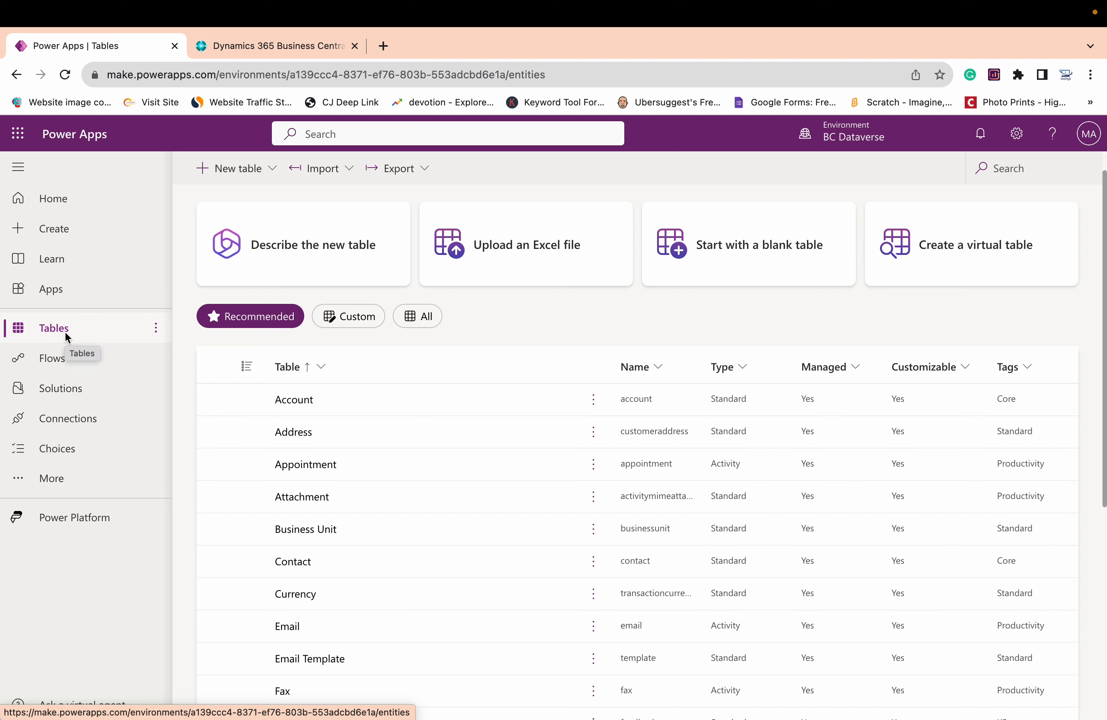
click(259, 180)
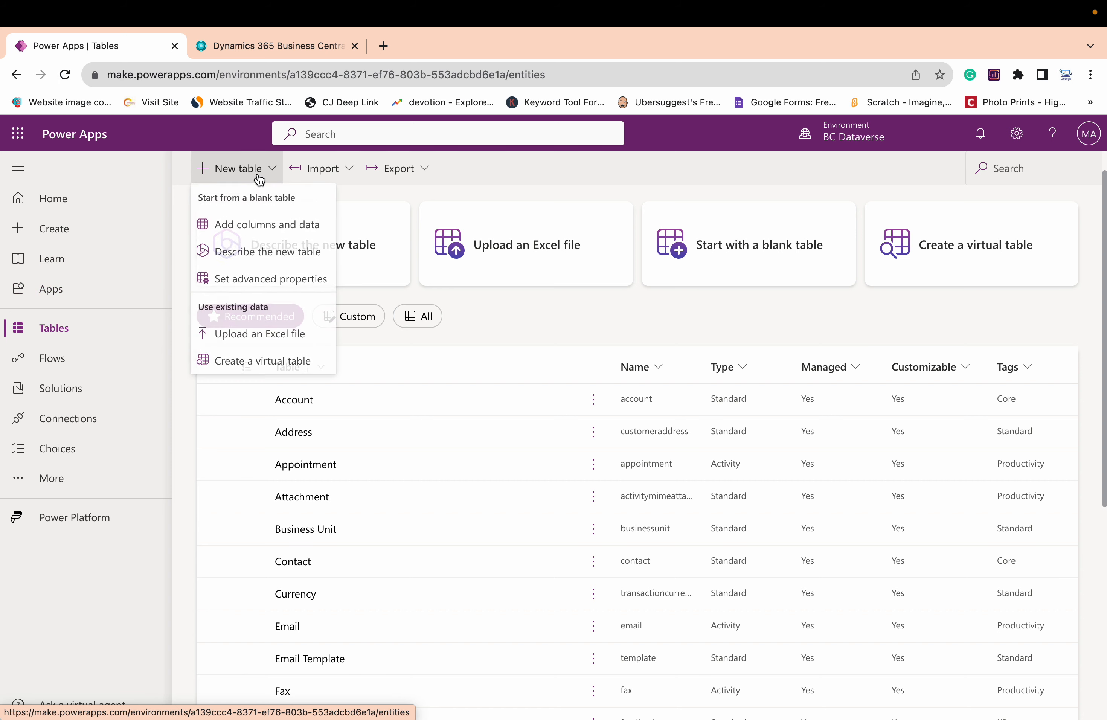
click(246, 227)
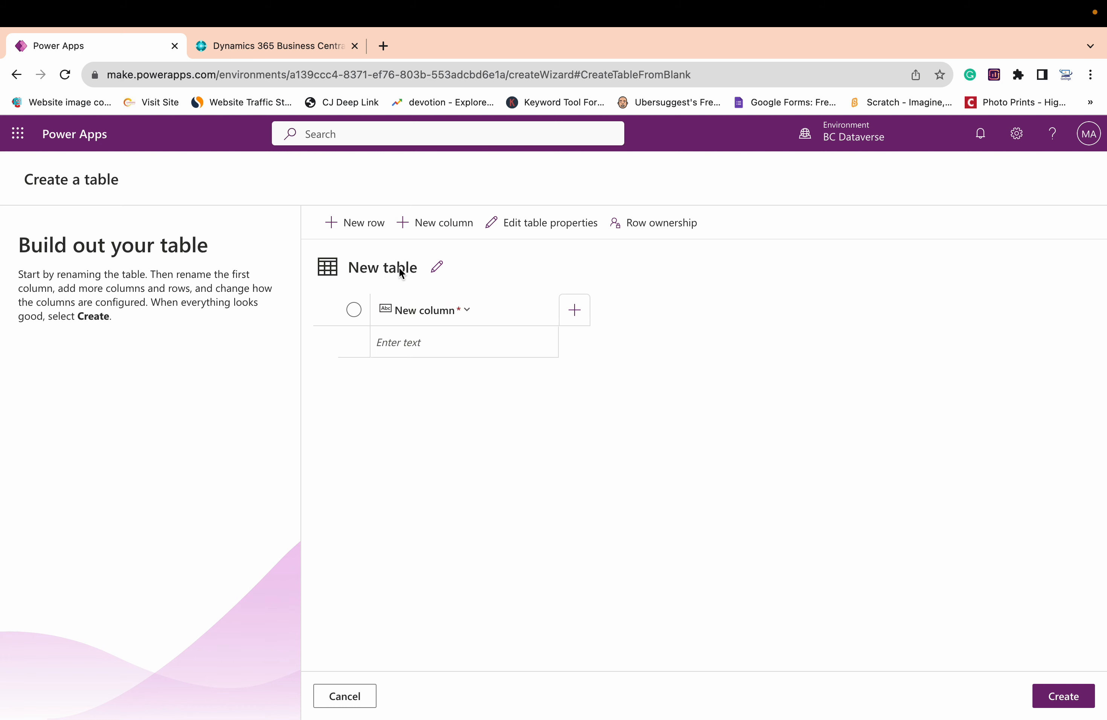
Rename the new table as BC Vendor and save its properties
click(437, 267)
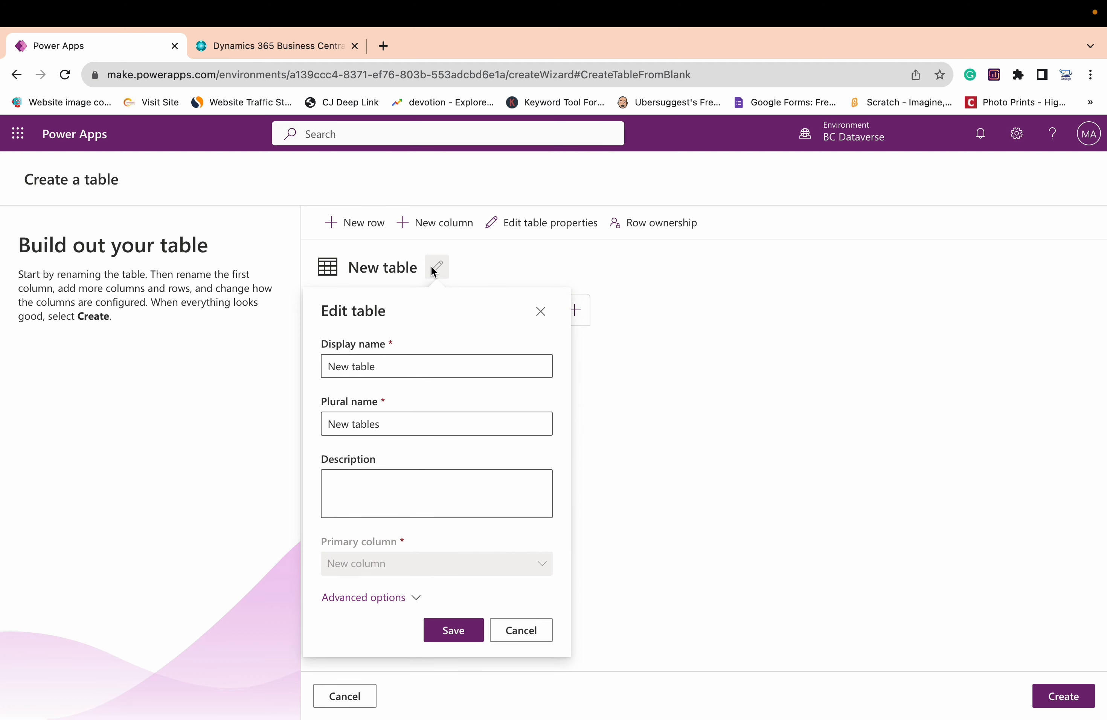
click(422, 361)
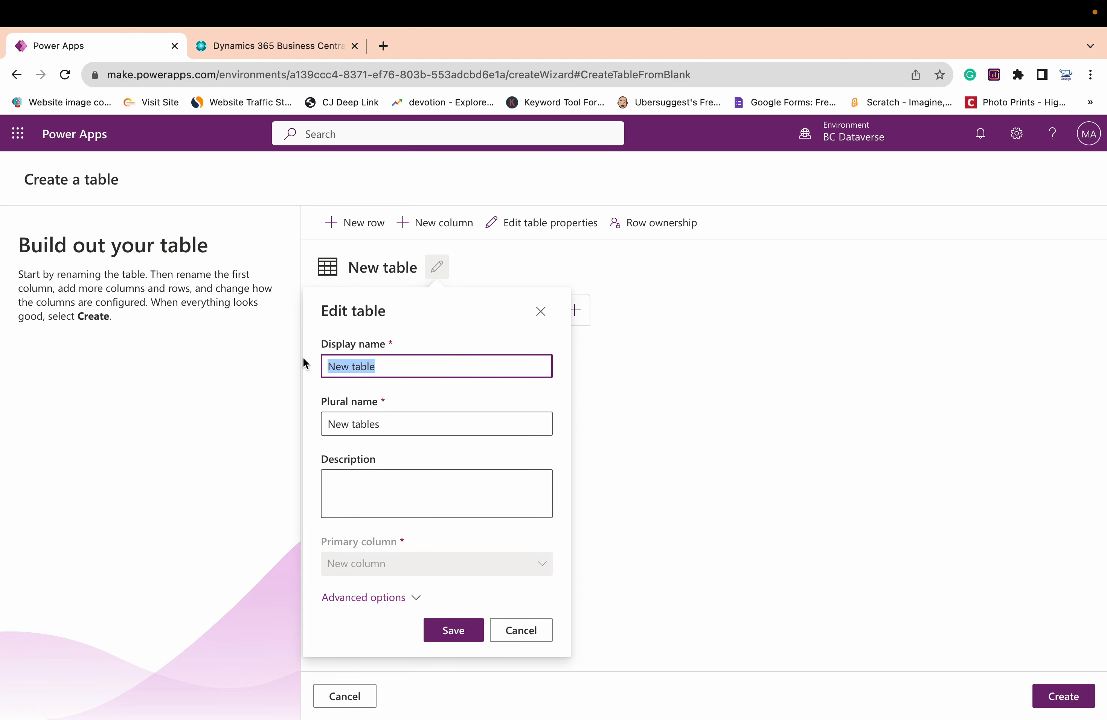
text(BC Vendor)
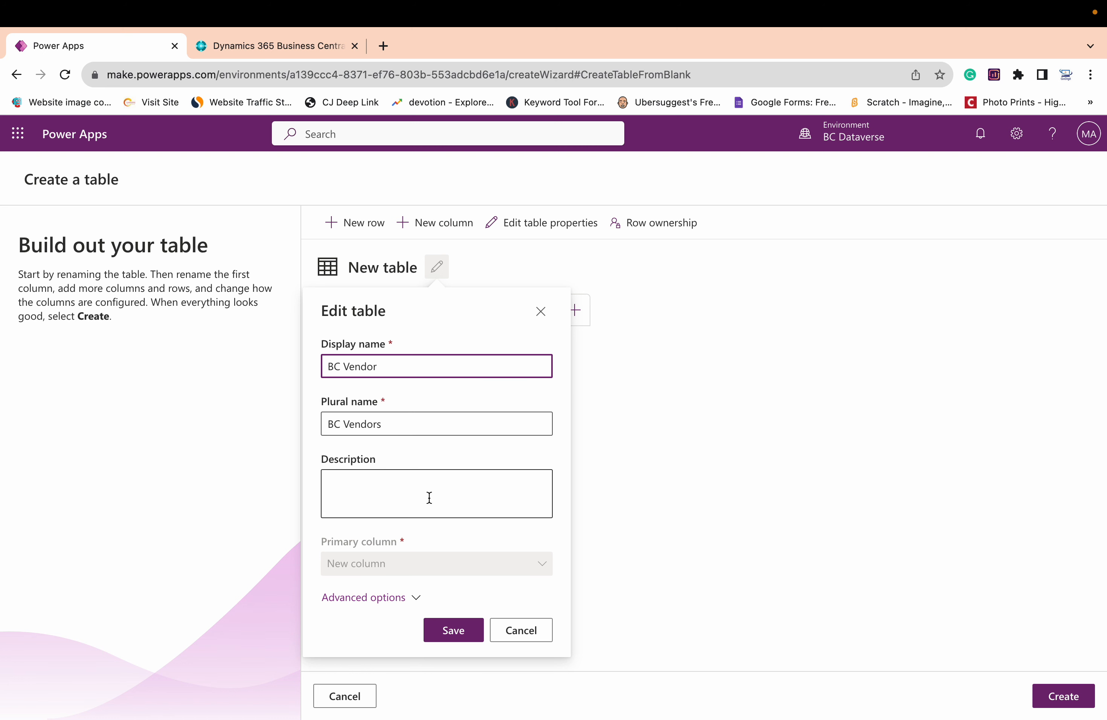
click(469, 632)
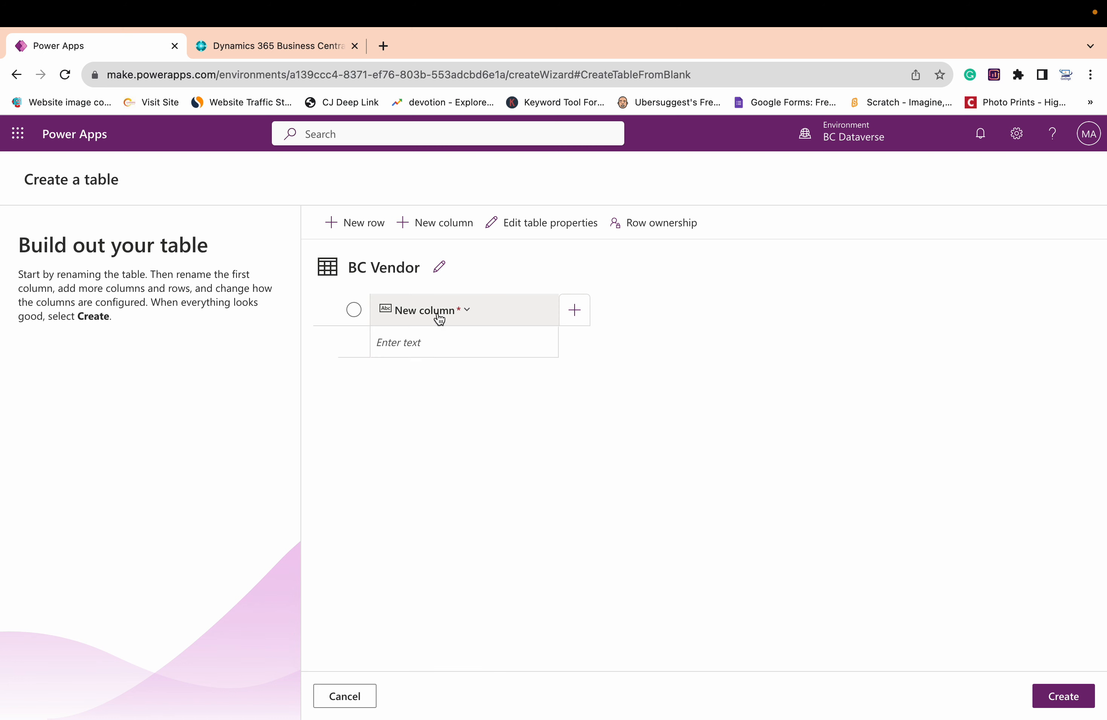
Rename the primary column as Vendor No., keeping it a required single line of text
click(481, 319)
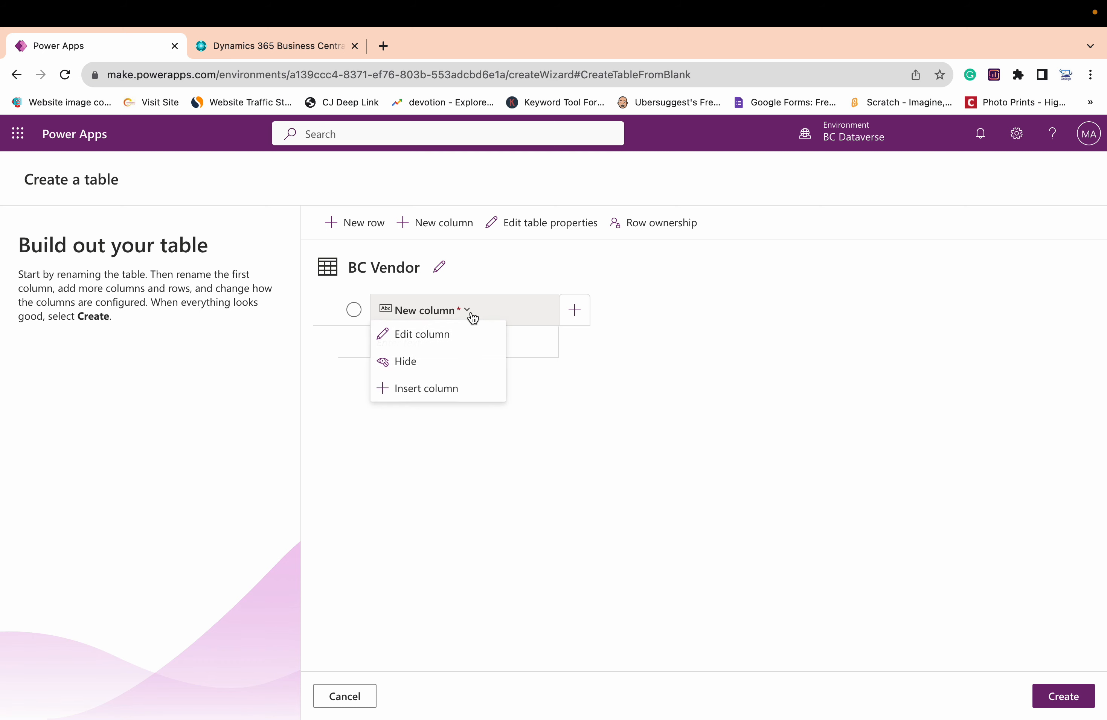
click(445, 340)
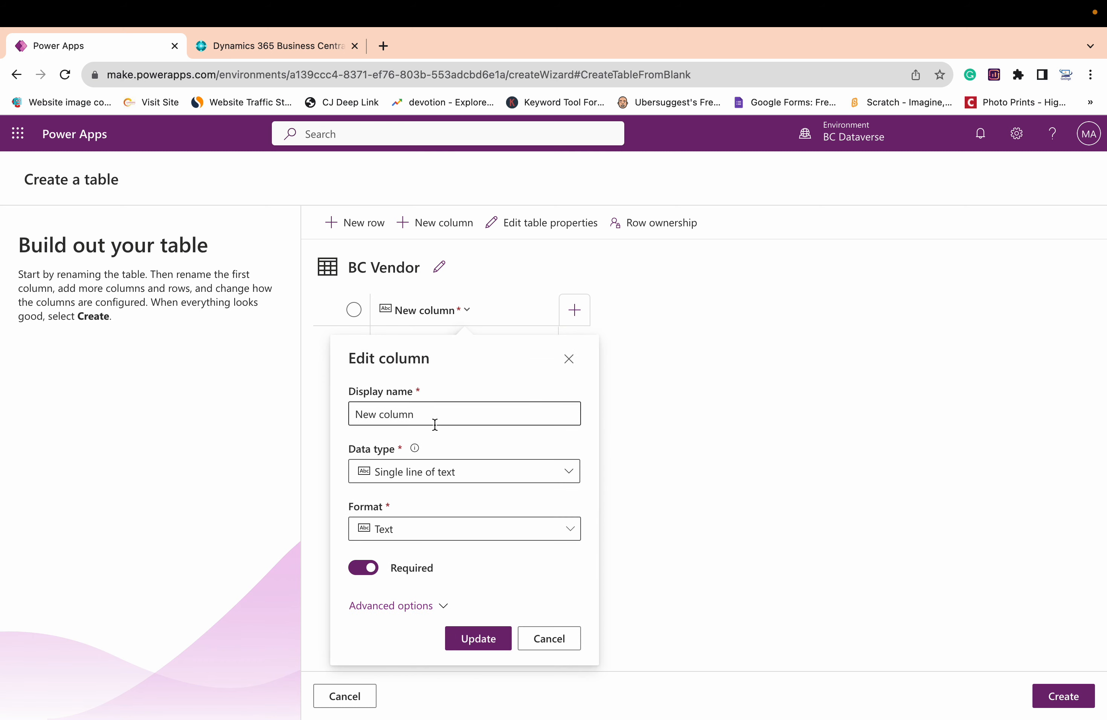
drag(435, 415, 342, 413)
text(V)
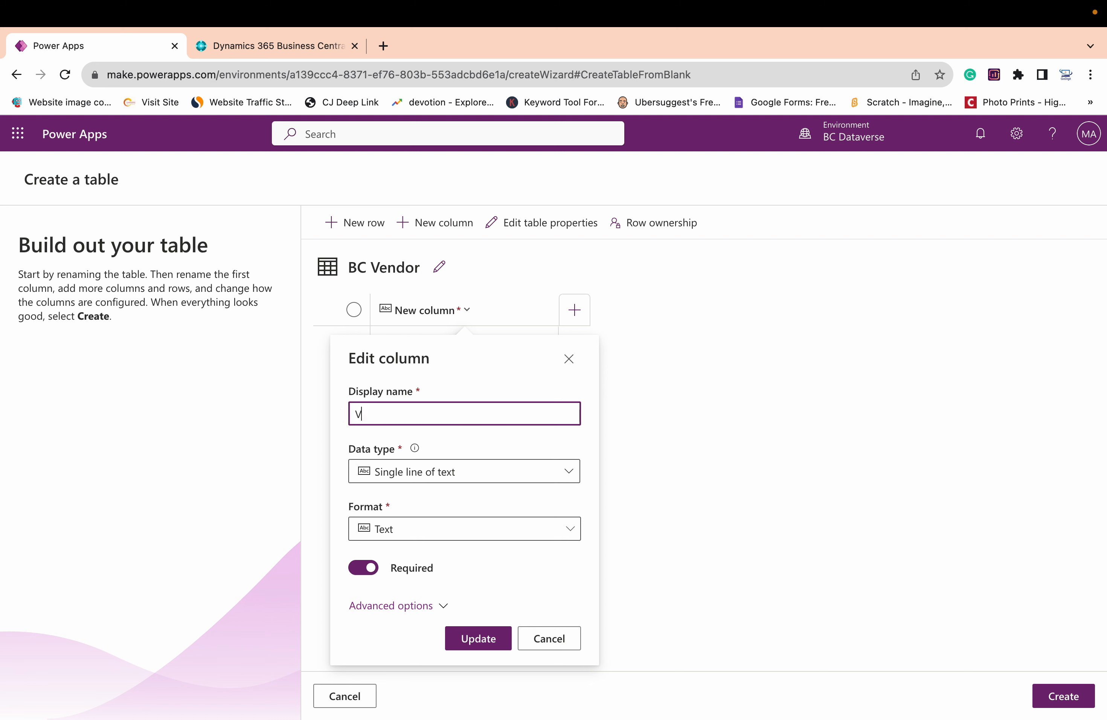
text(endor NO.)
key(BackSpace)
key(BackSpace)
text(o)
click(466, 471)
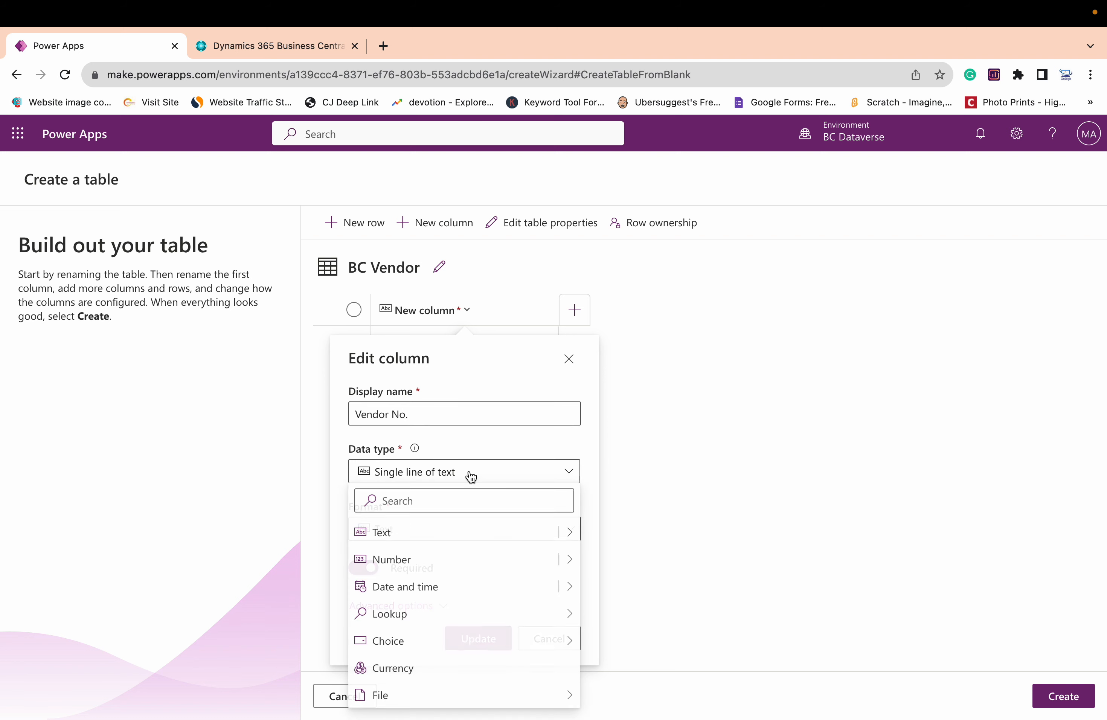
click(410, 542)
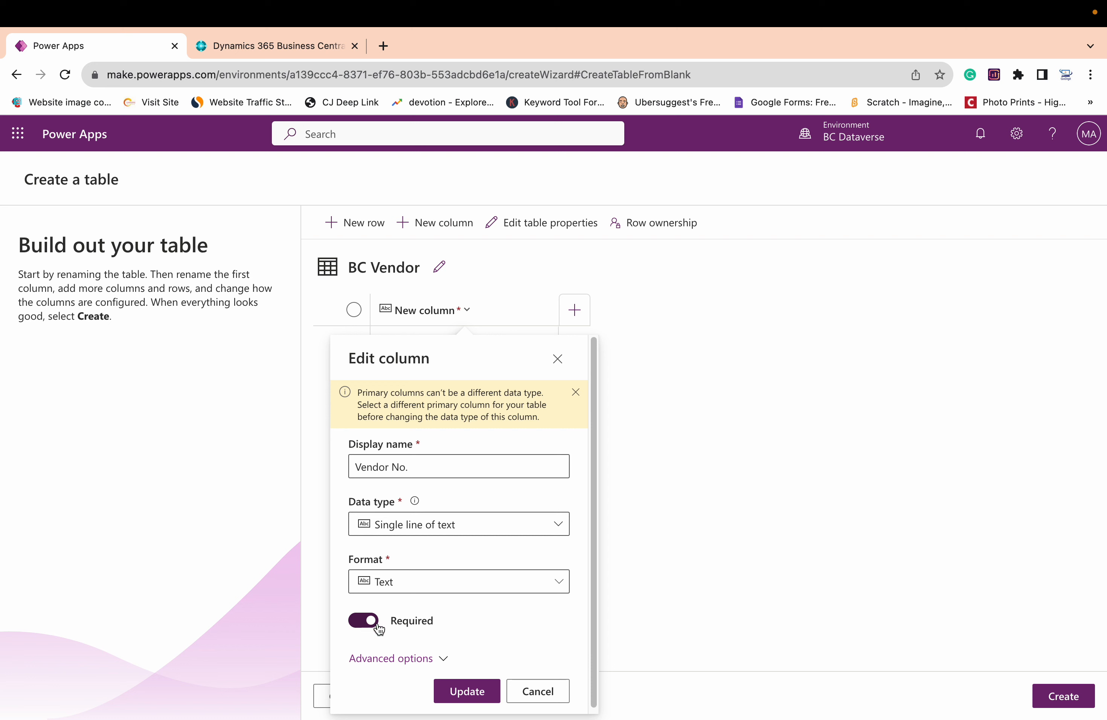
click(462, 691)
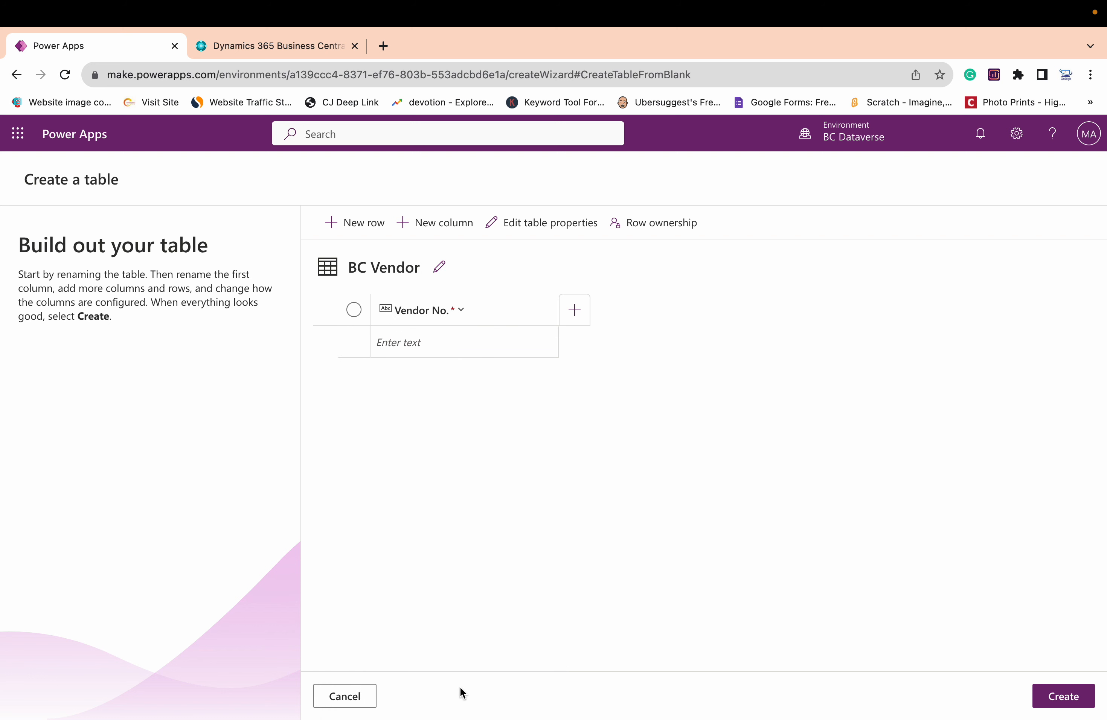
Add a single-line text column named Name to the BC Vendor table
click(583, 322)
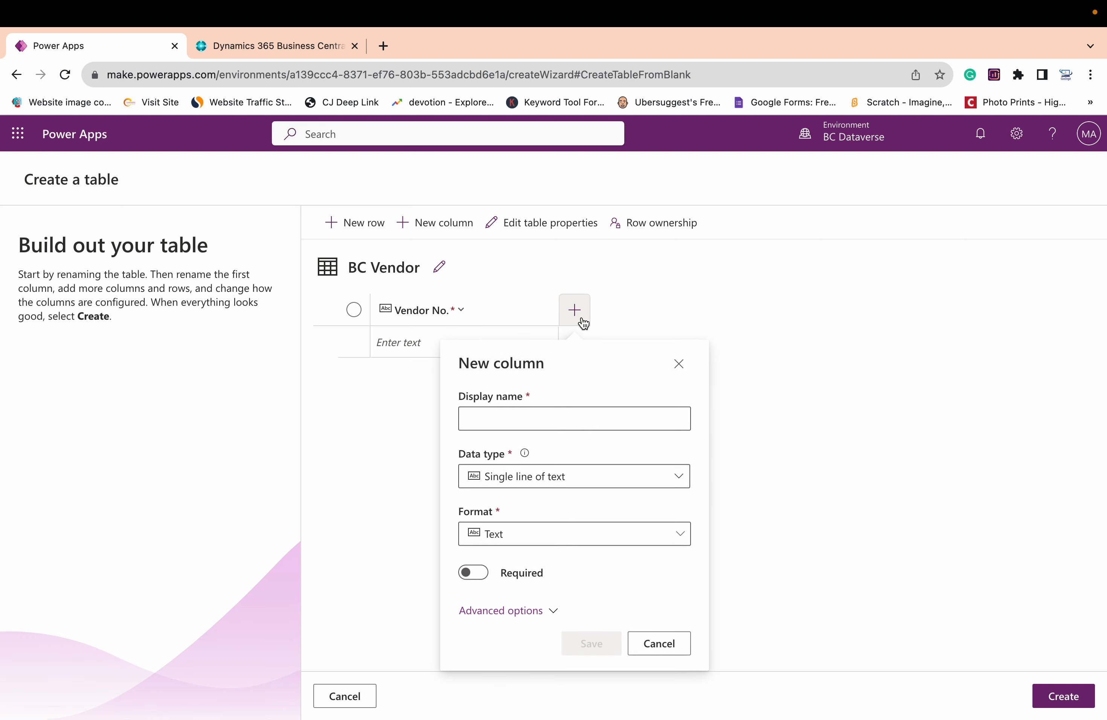
click(525, 424)
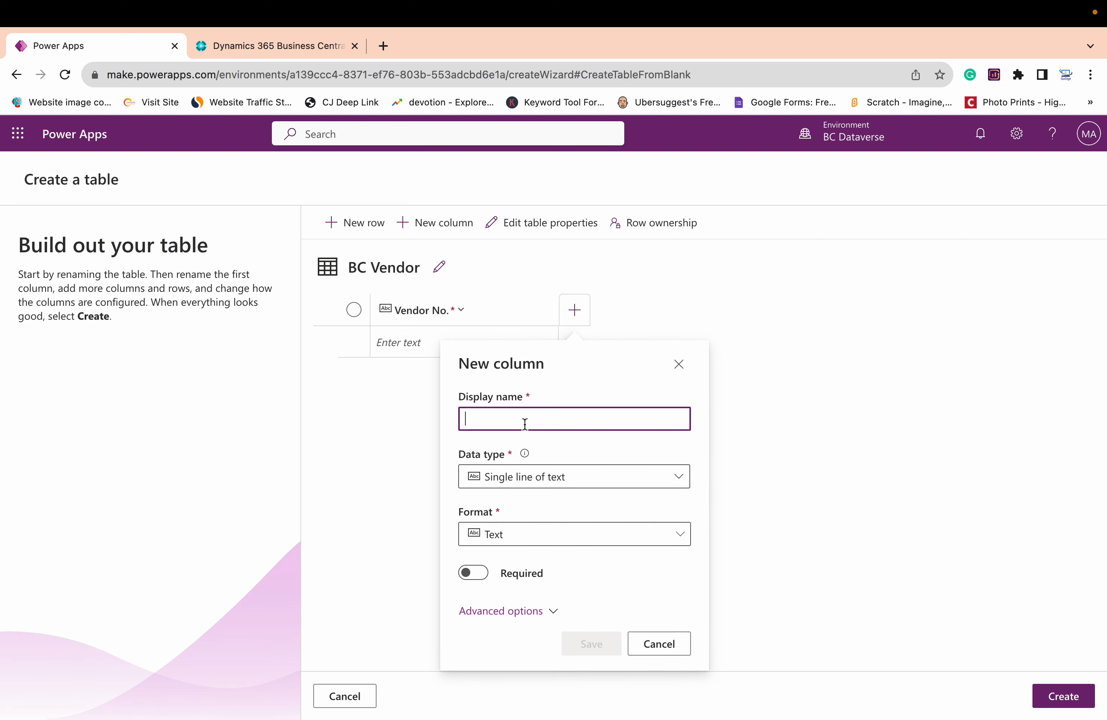
text(Name)
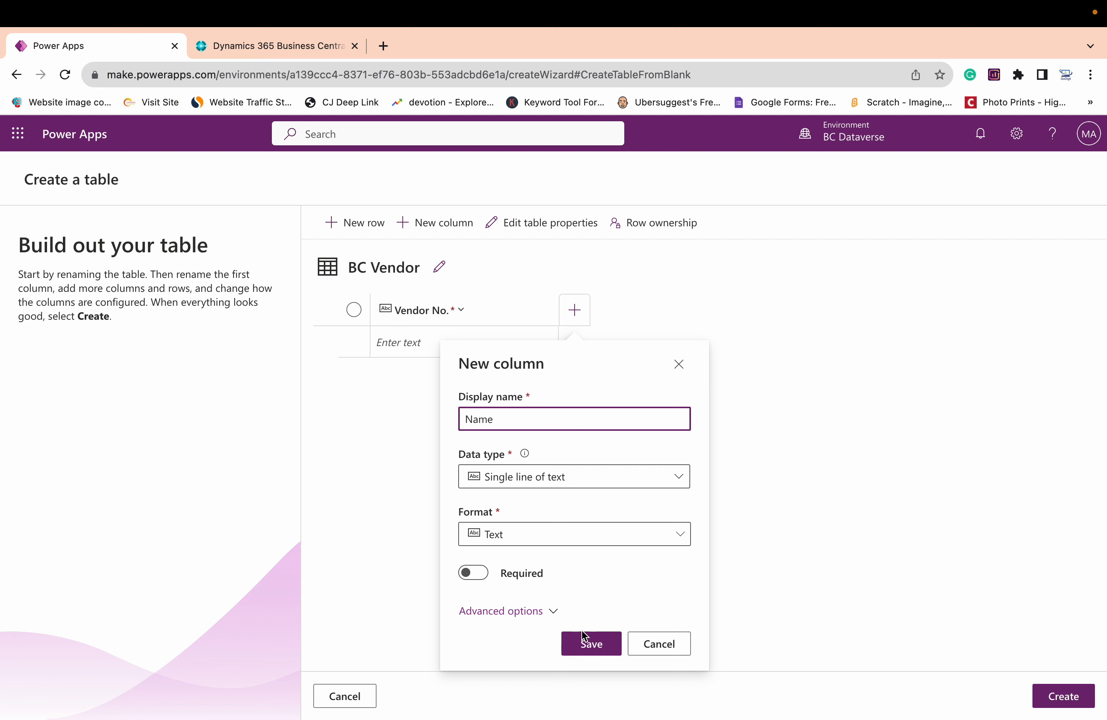
click(590, 644)
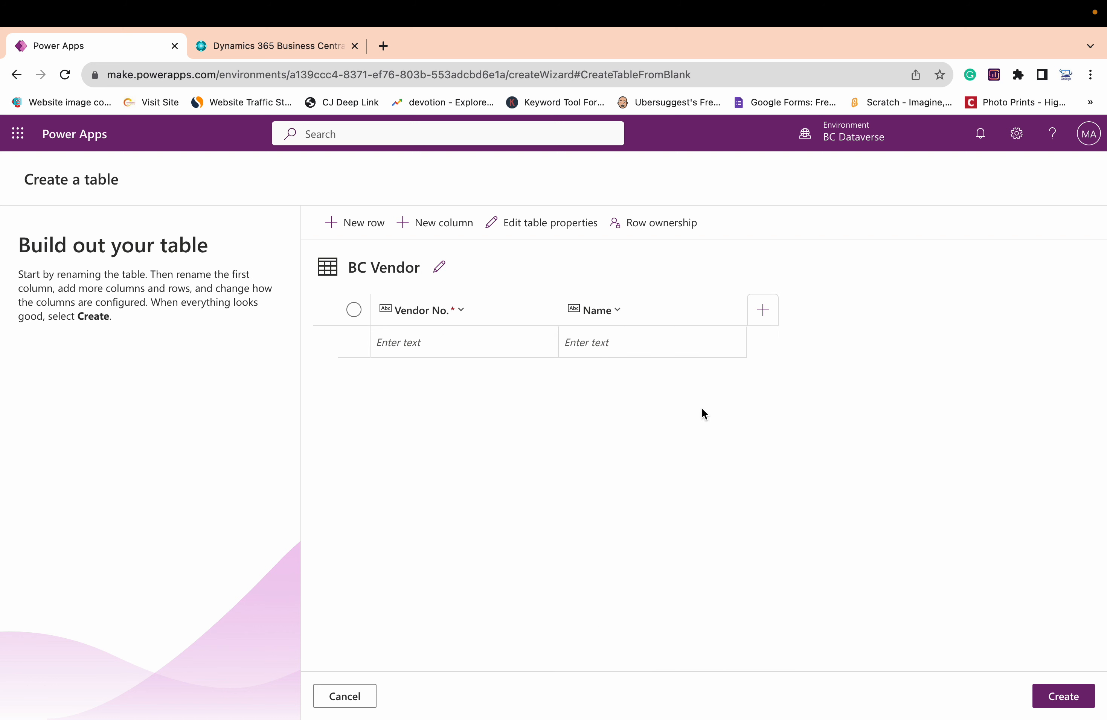
Add a single-line text column named Posting Group and create the BC Vendor table
click(770, 319)
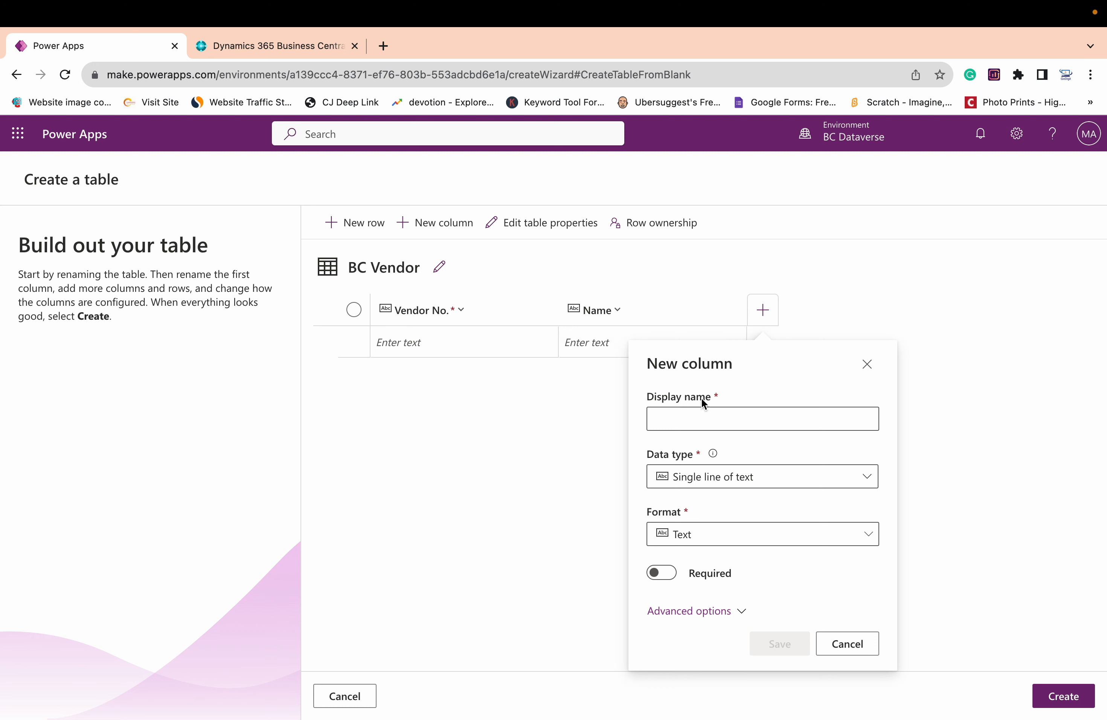
click(698, 413)
text(Posting)
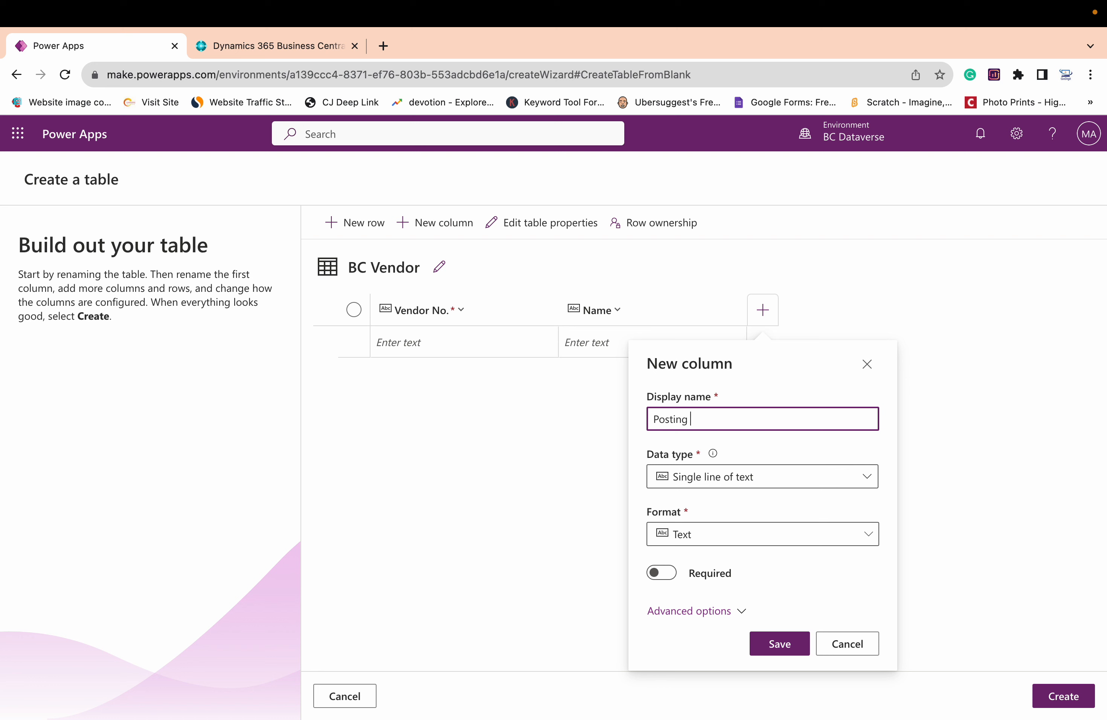
text( Group)
click(803, 644)
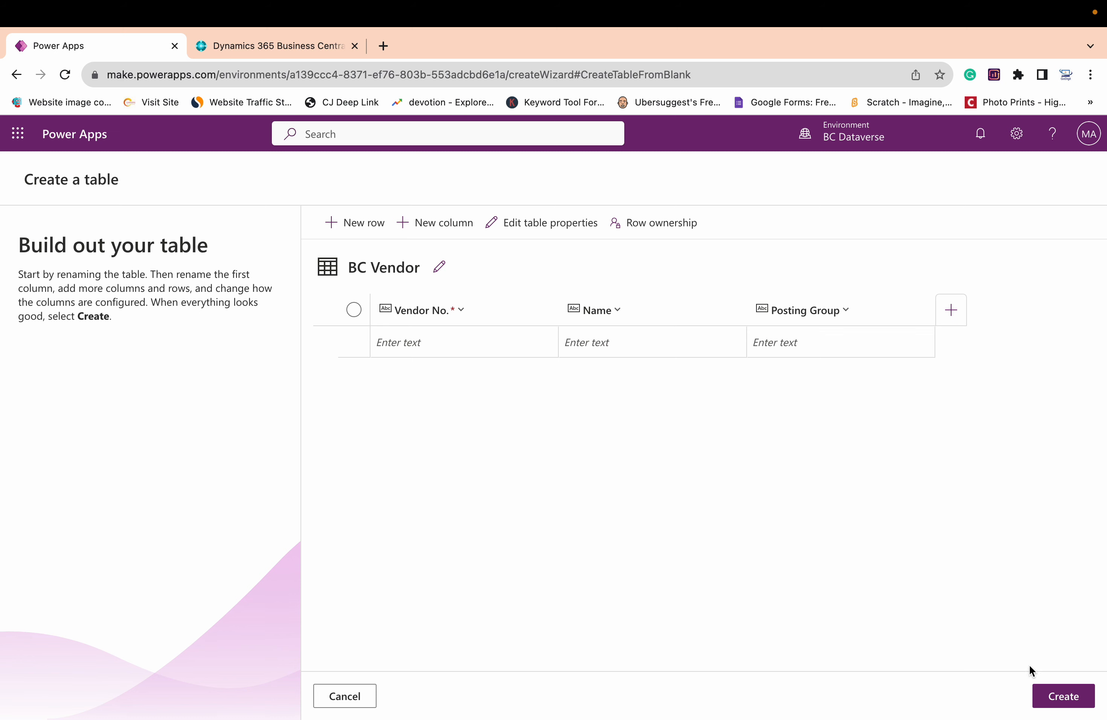
click(1065, 702)
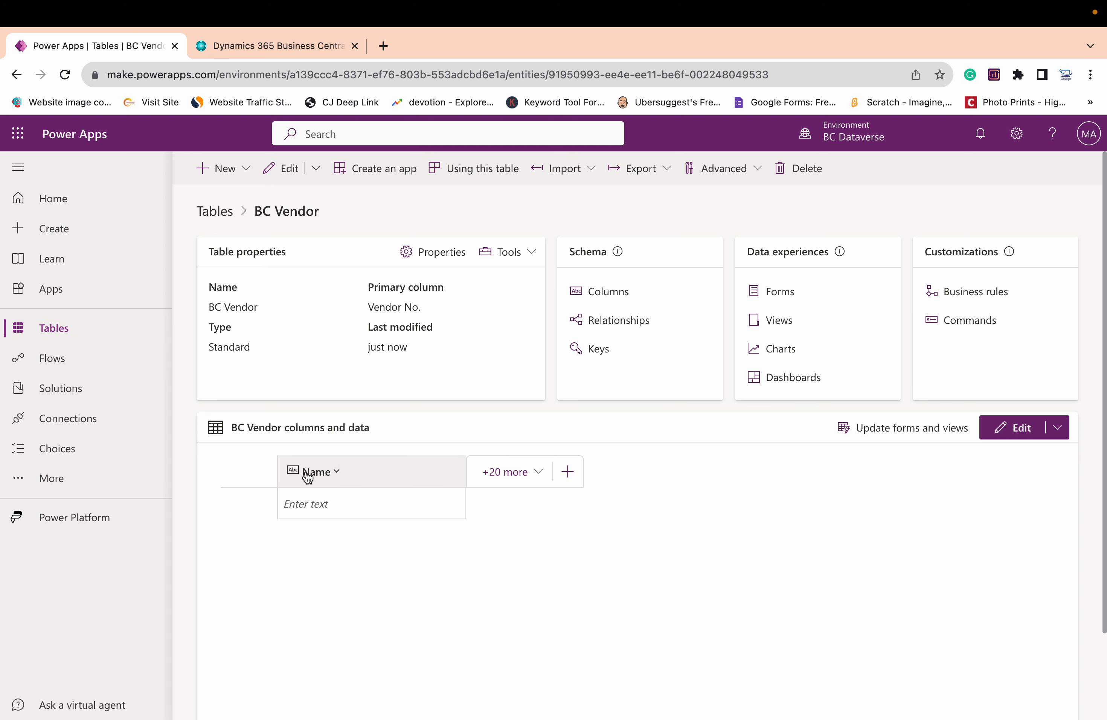
Show the existing columns Created By, Created On, Posting Group and Vendor No. (Primary) in the BC Vendor data grid
click(527, 470)
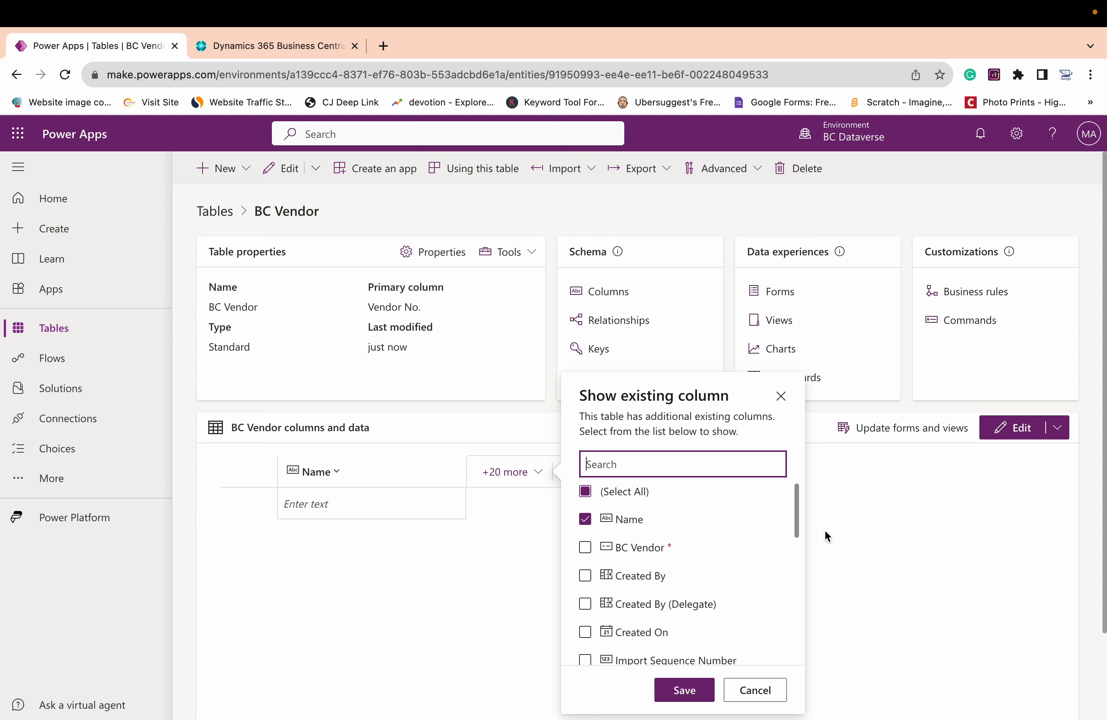
drag(797, 521, 796, 544)
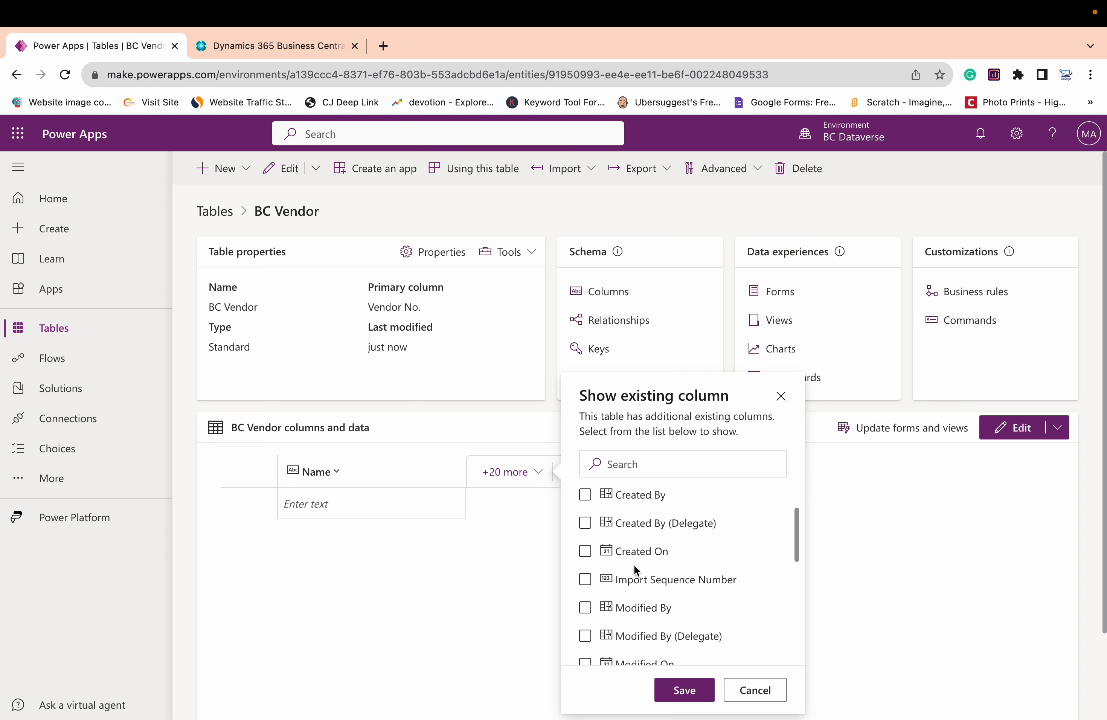
click(588, 499)
click(584, 552)
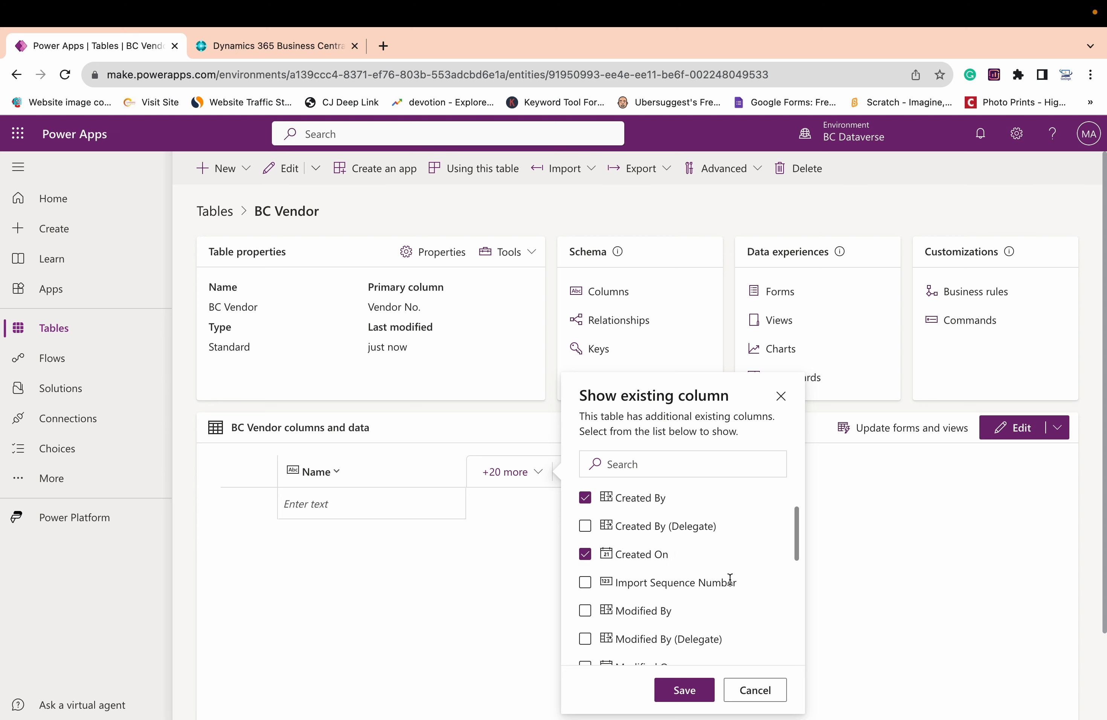
scroll(730, 580, down, 3)
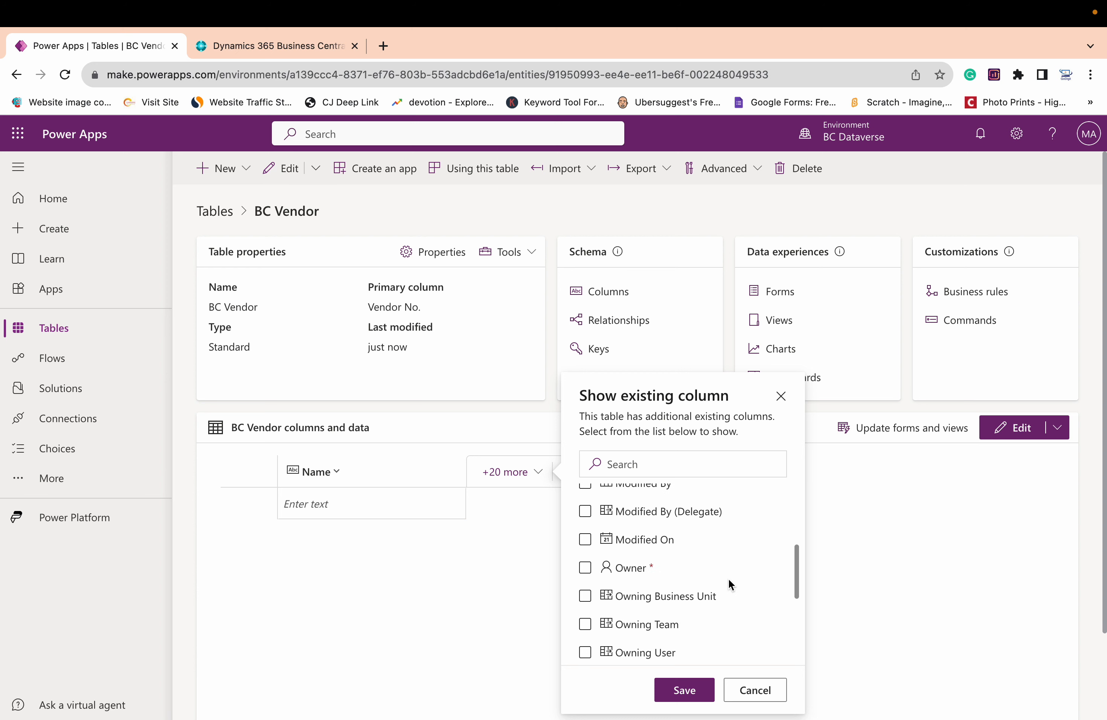
scroll(728, 579, down, 2)
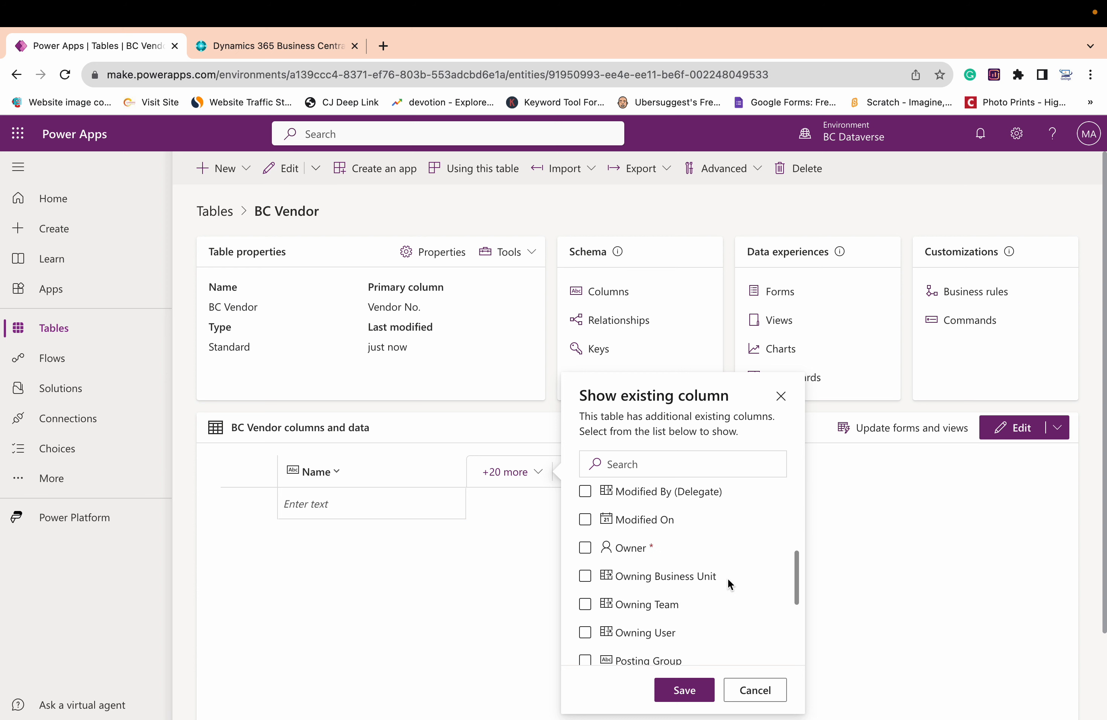
scroll(727, 578, down, 3)
click(585, 517)
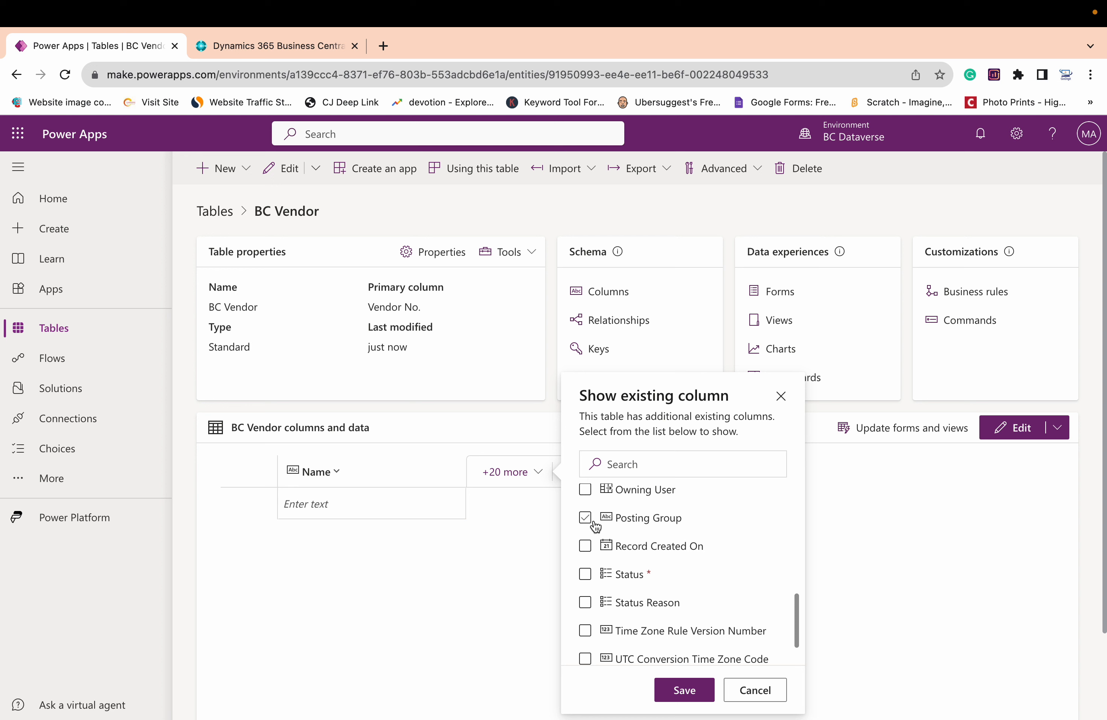
scroll(696, 580, down, 2)
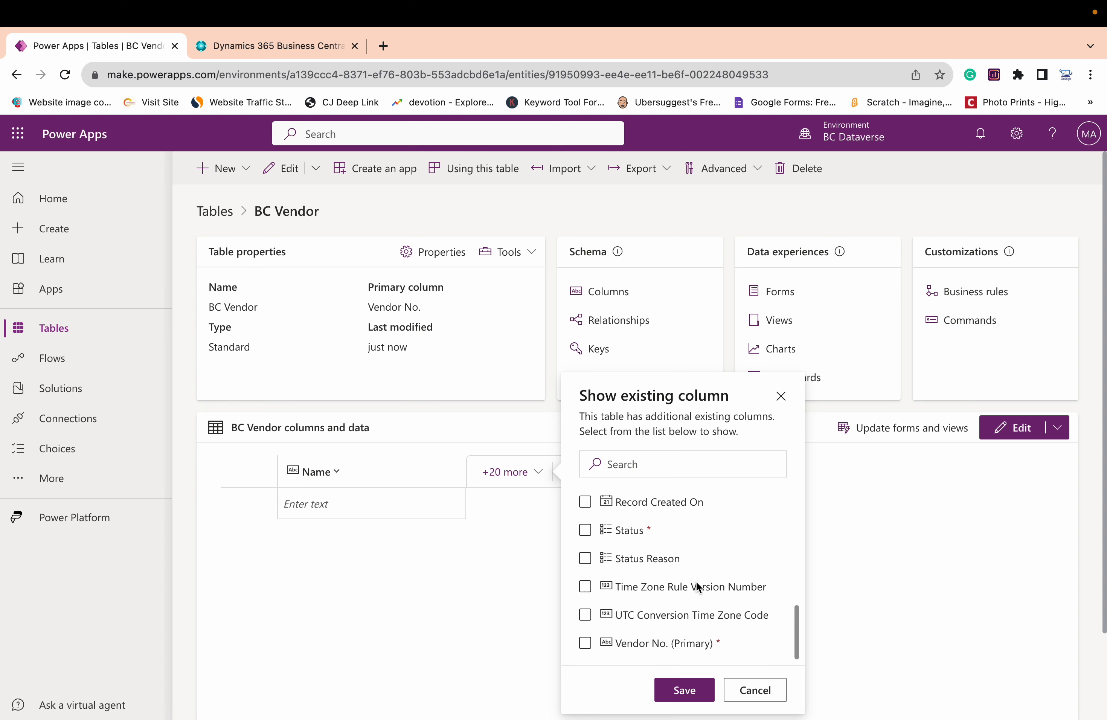
click(585, 629)
click(686, 690)
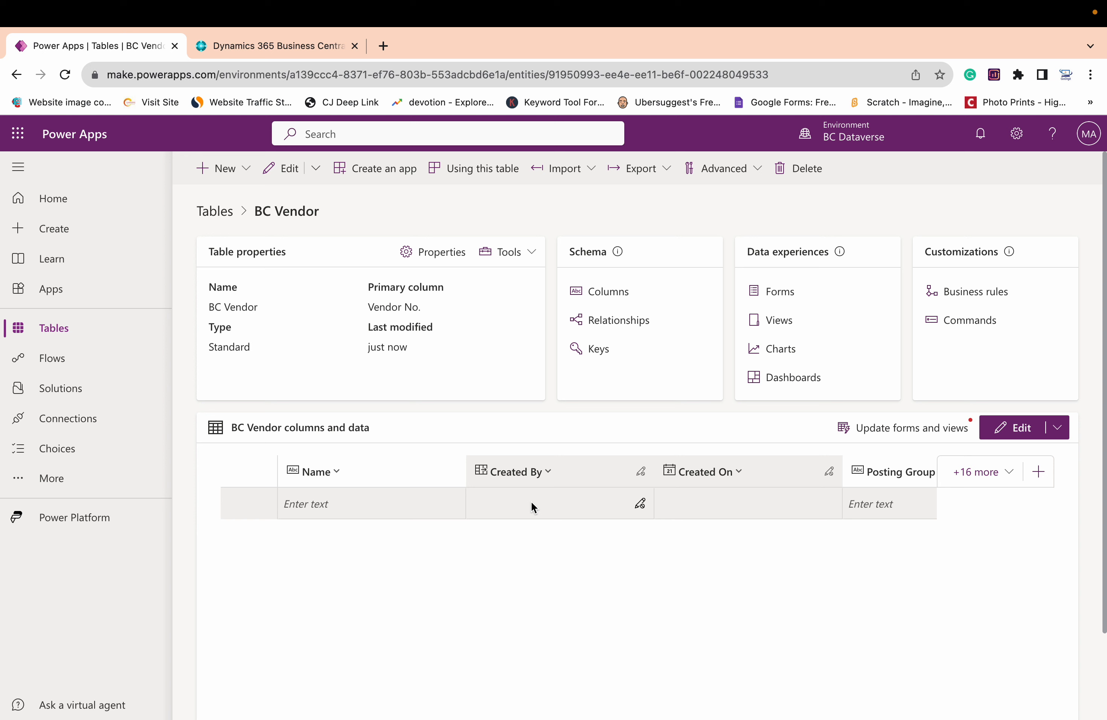
Start a general data import for the BC Vendor table so a Power Query data source can be chosen
click(590, 176)
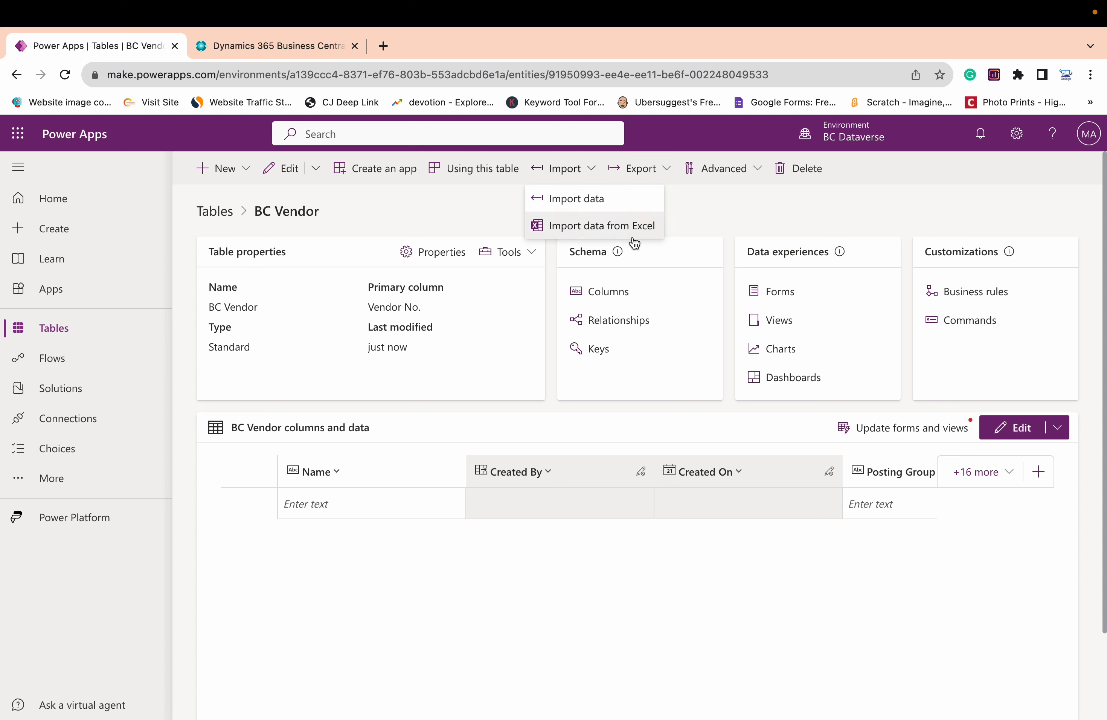
click(588, 199)
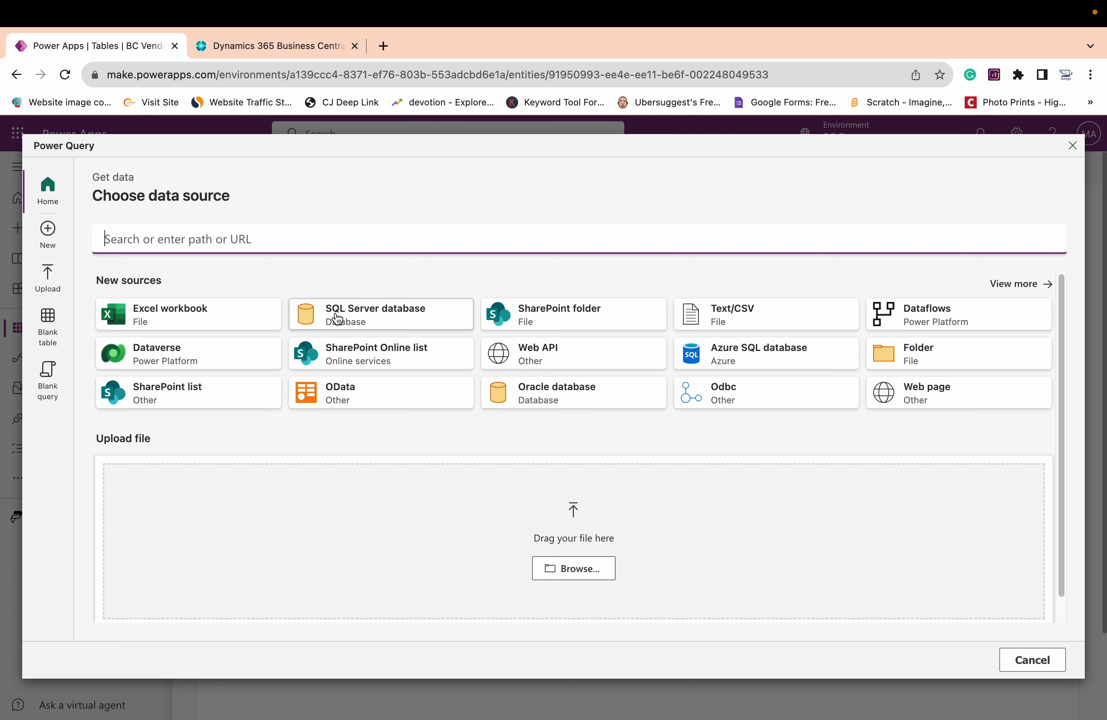
Switch to Dynamics 365 Business Central, search for "web services" and open the Web Services page
click(269, 49)
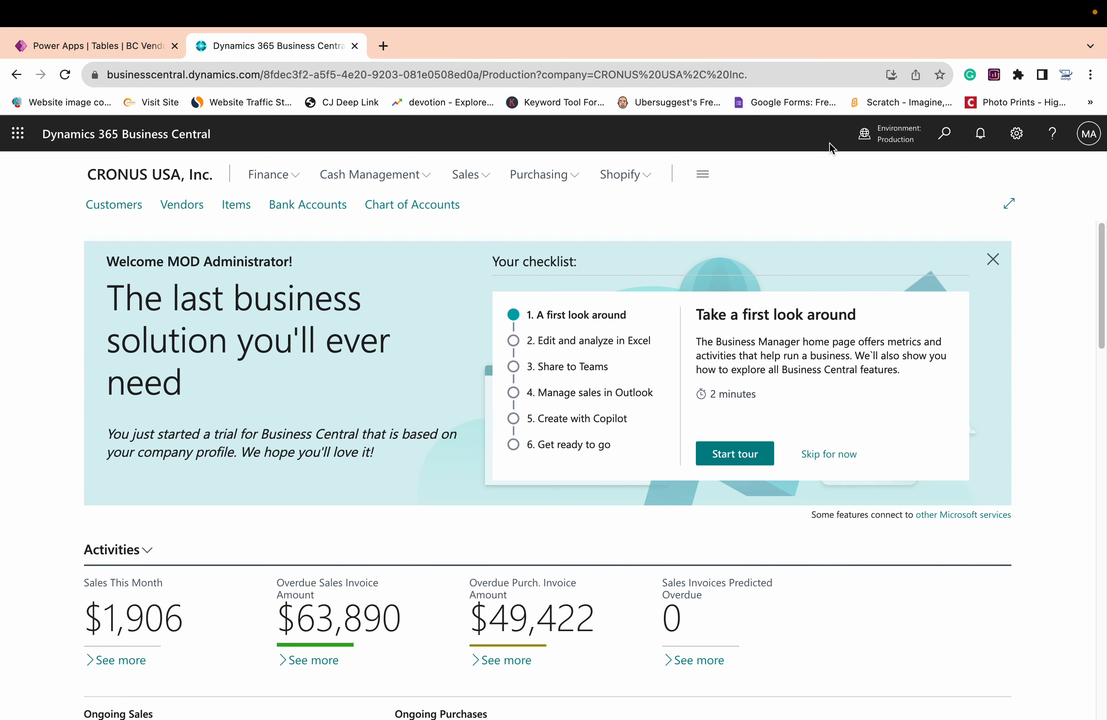
click(945, 135)
text(we)
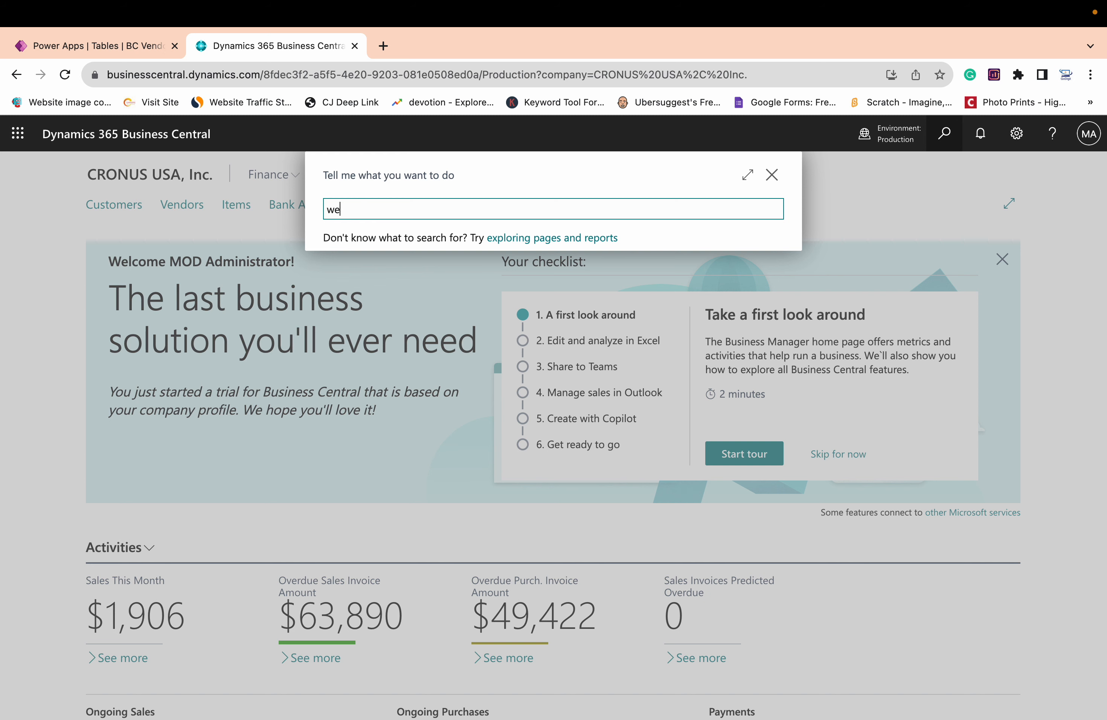
text(b services)
click(404, 273)
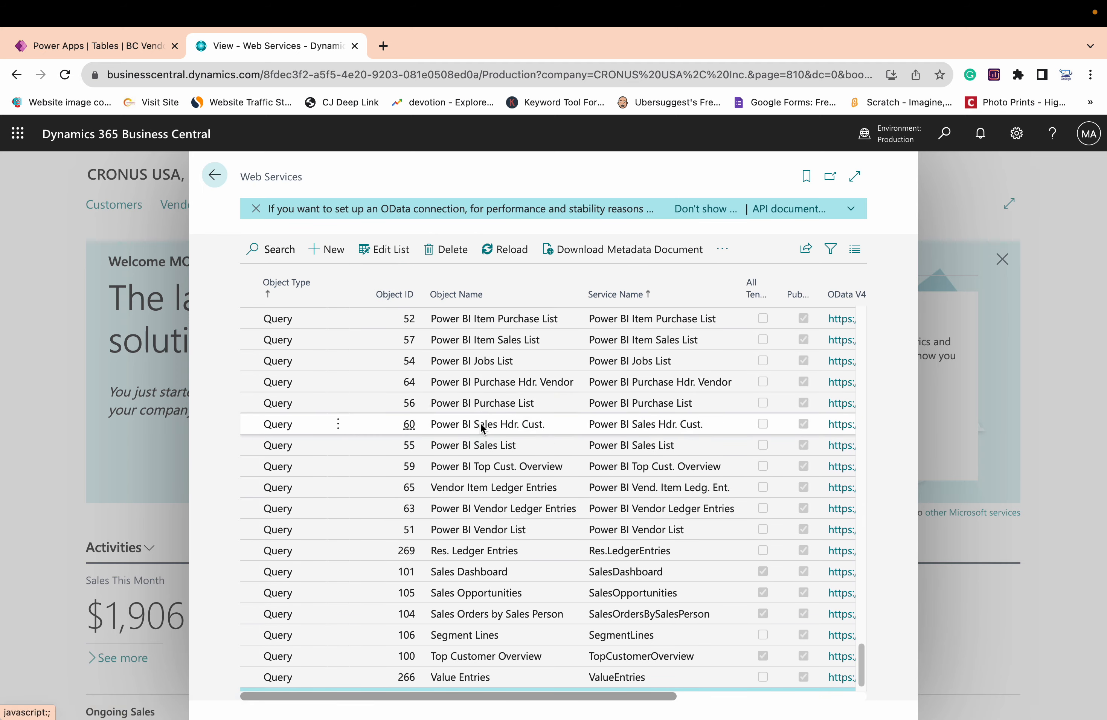
Locate the BcVendors page in the web services list and copy the link address of its OData V4 URL
scroll(496, 427, up, 15)
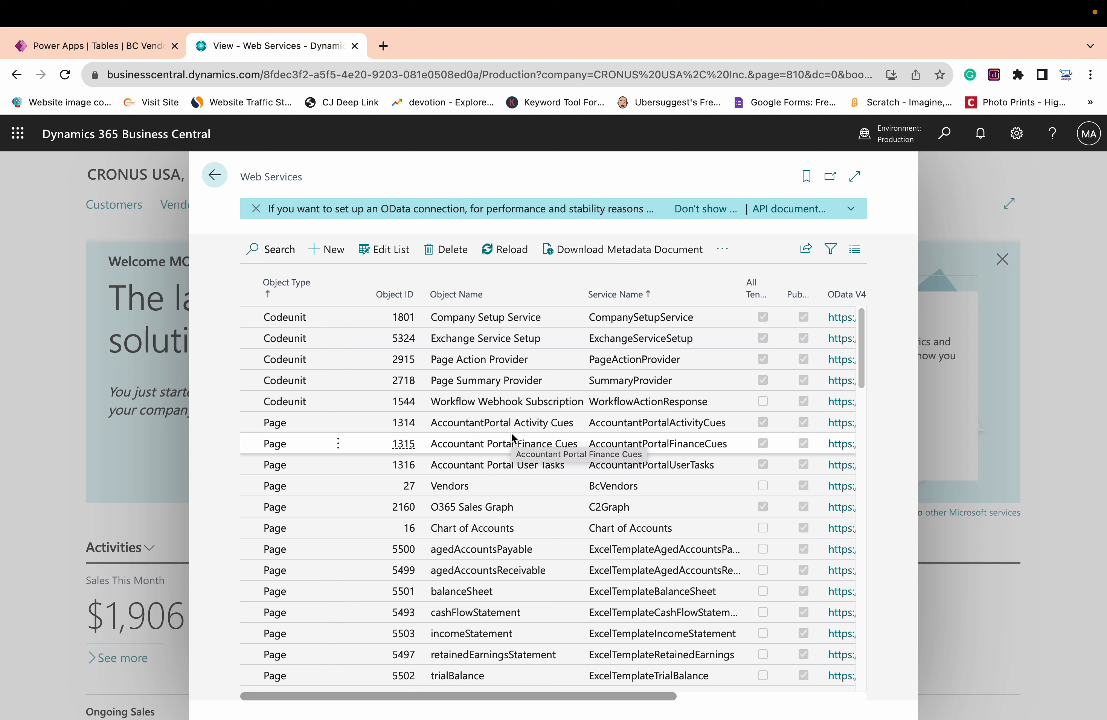
scroll(511, 432, down, 1)
scroll(511, 431, down, 1)
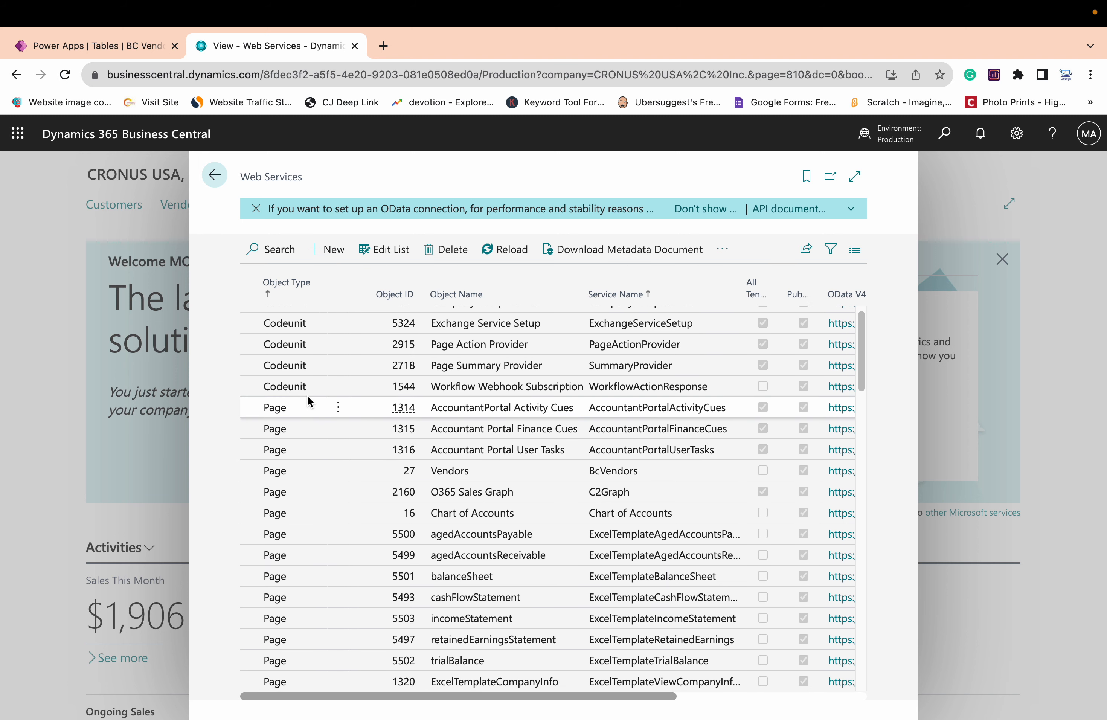
scroll(376, 445, down, 1)
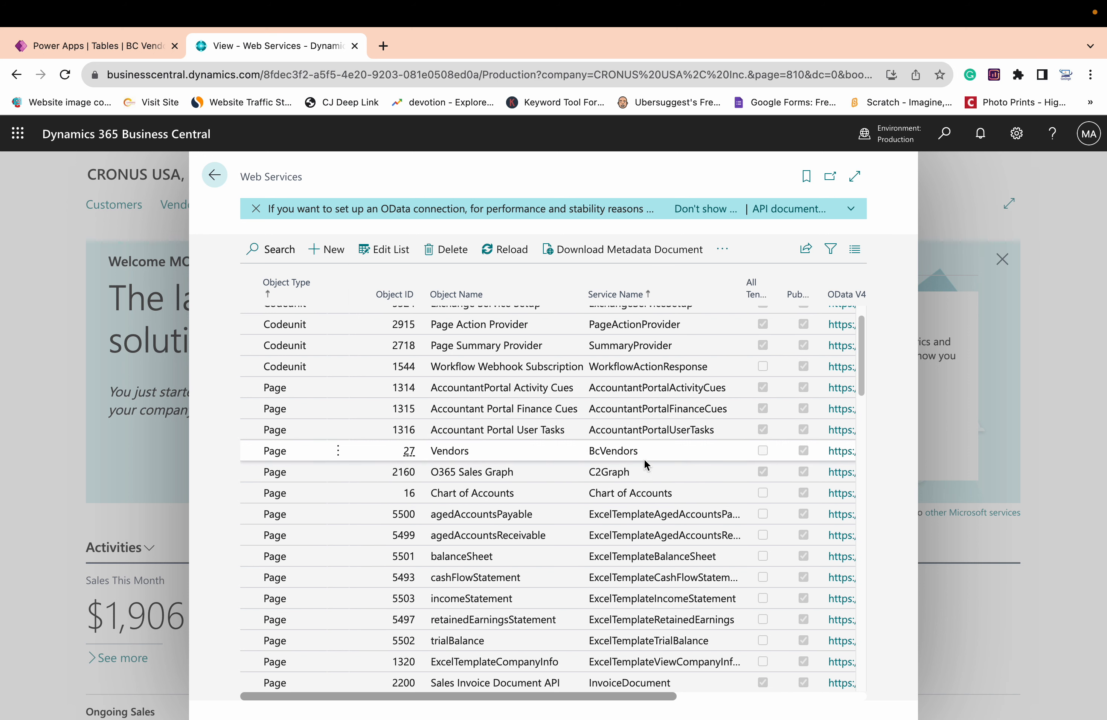
click(612, 695)
drag(611, 695, 697, 698)
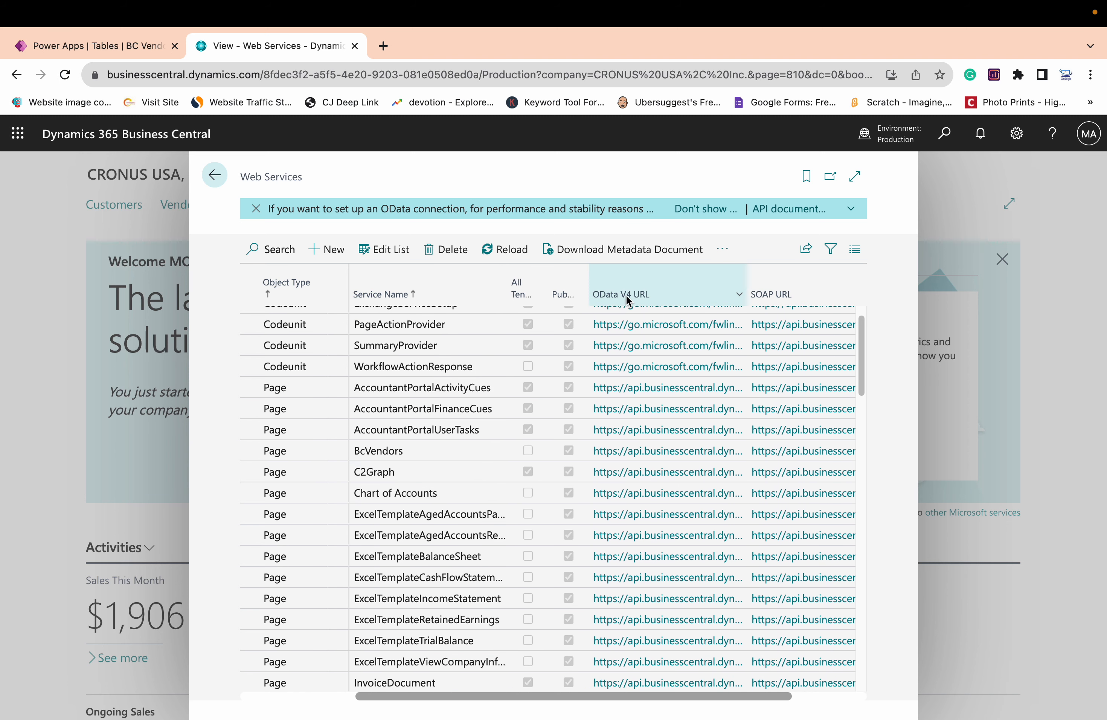
right_click(652, 459)
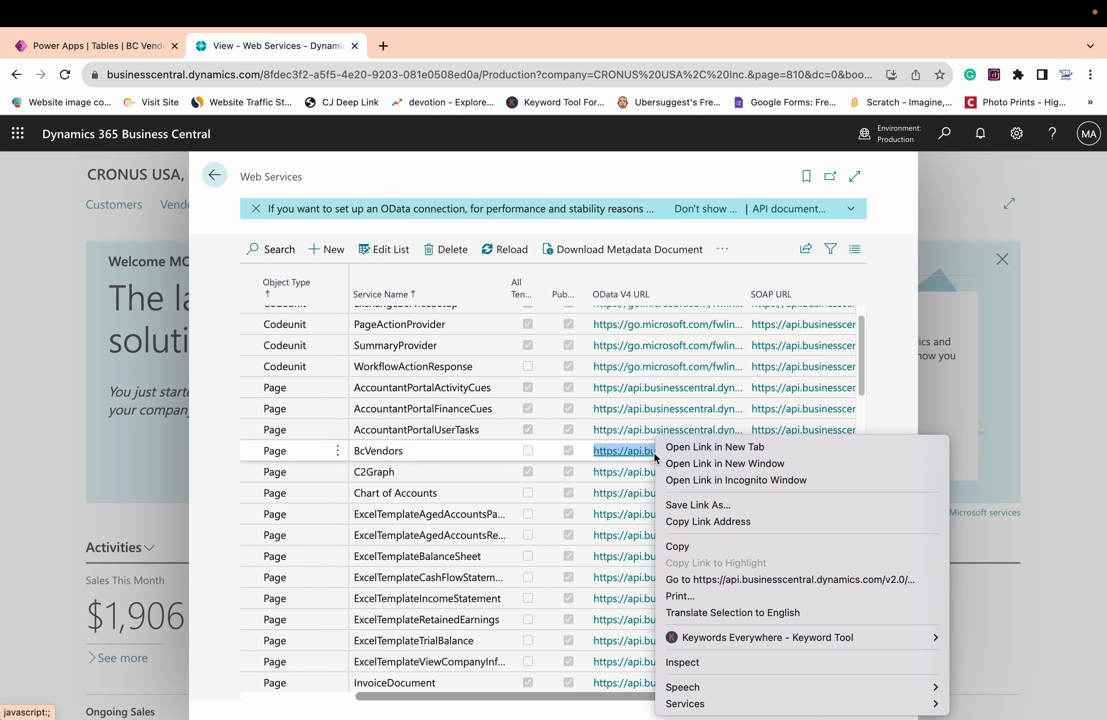
click(685, 524)
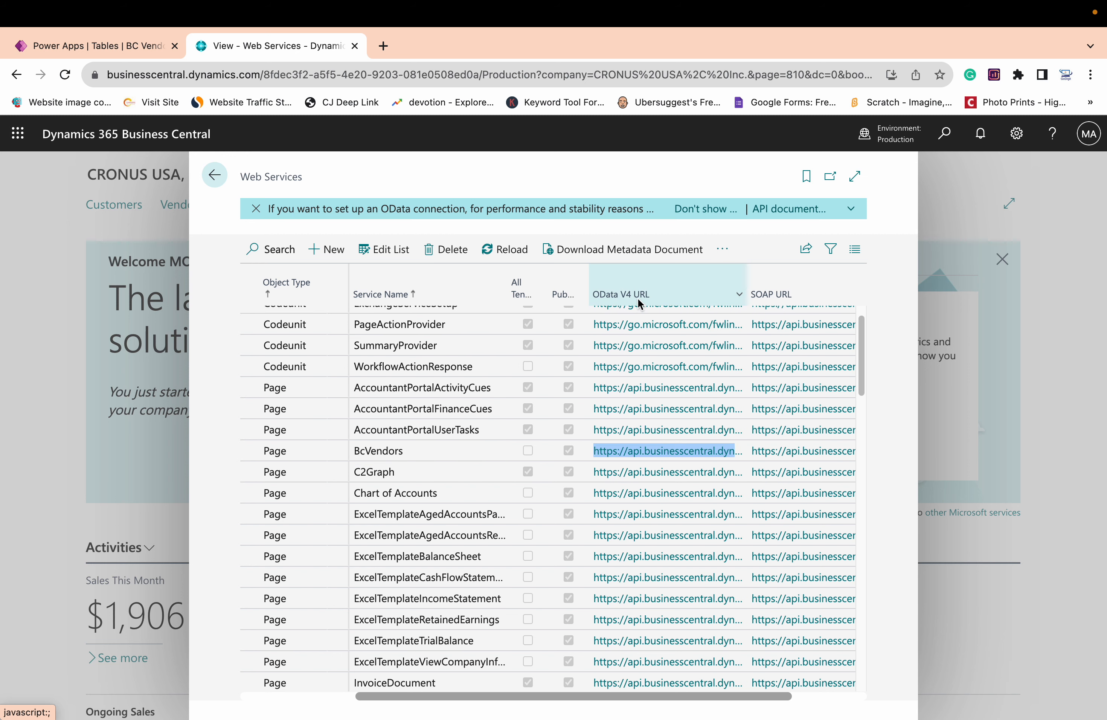
Switch to Power Apps, choose OData as the data source and paste the copied link as the connection URL
click(112, 45)
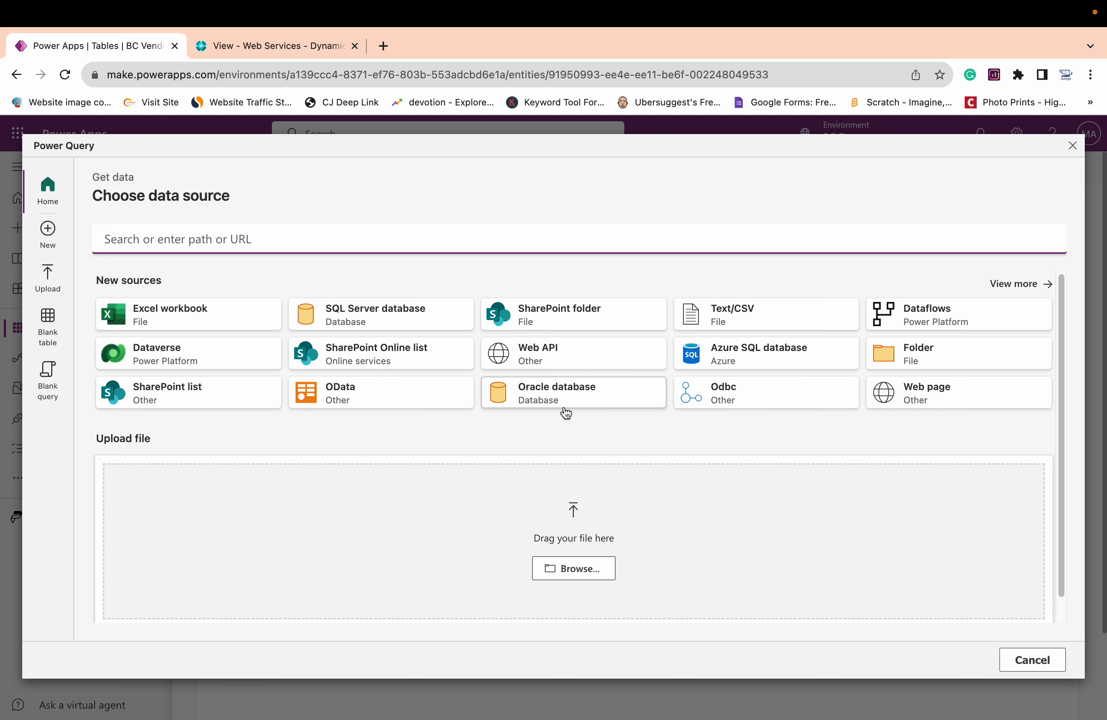
click(361, 393)
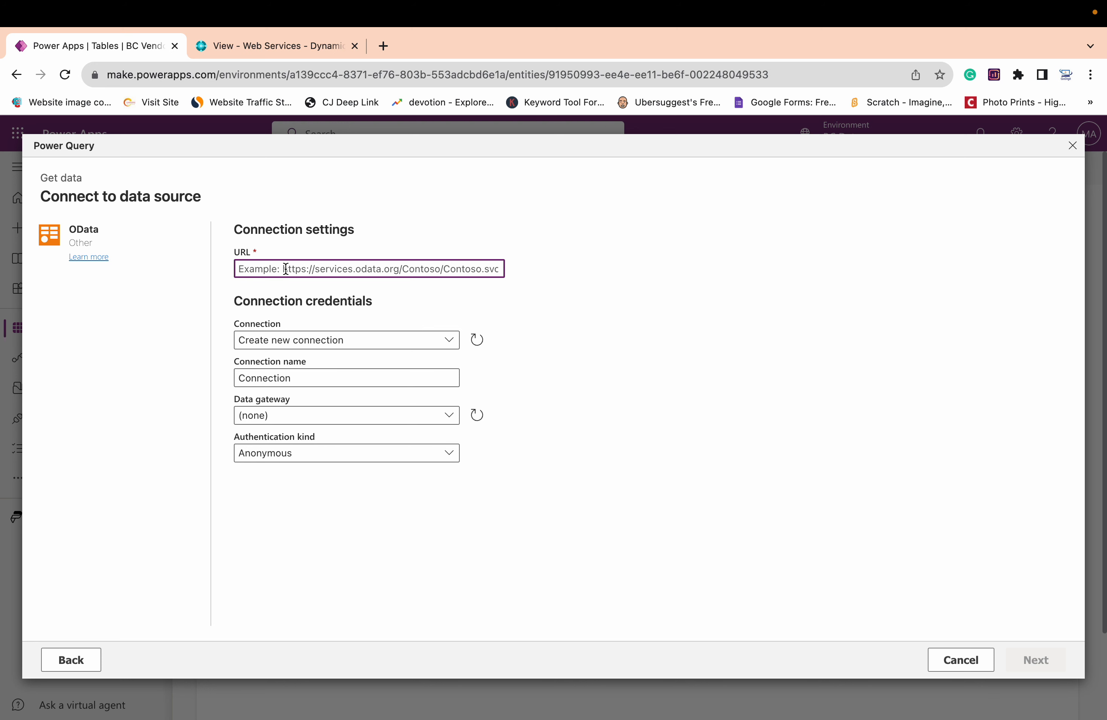
key(super+v)
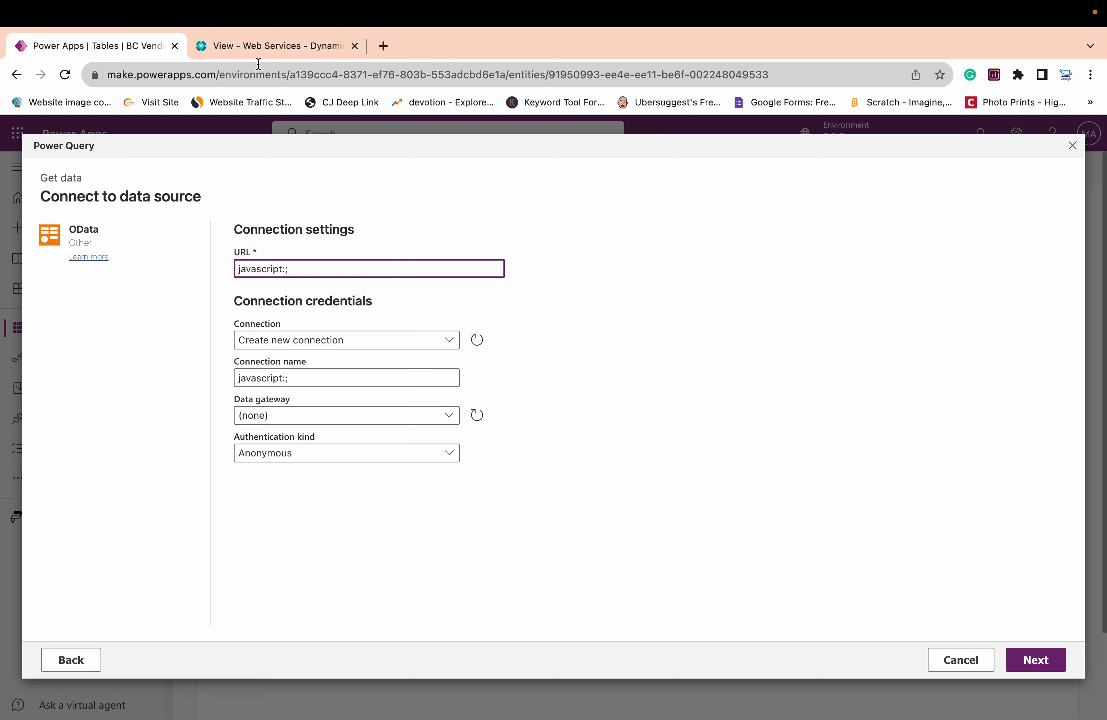
Try copying the BcVendors OData V4 link address from Business Central again and replacing the Power Query connection URL with it
click(256, 53)
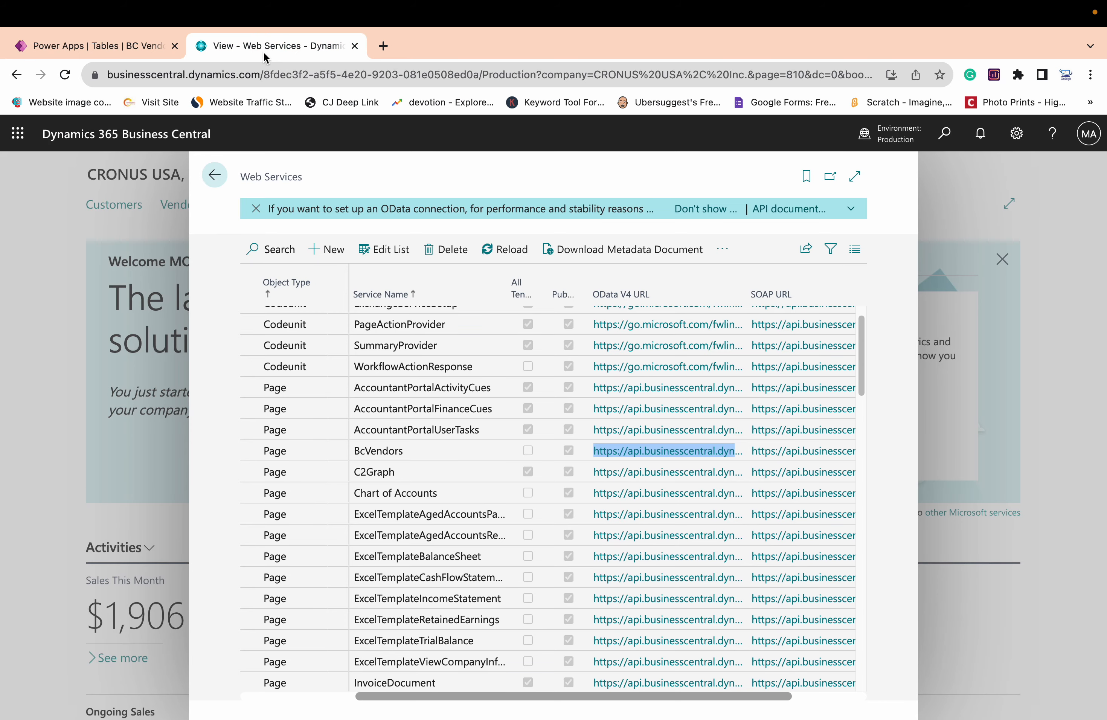
right_click(616, 452)
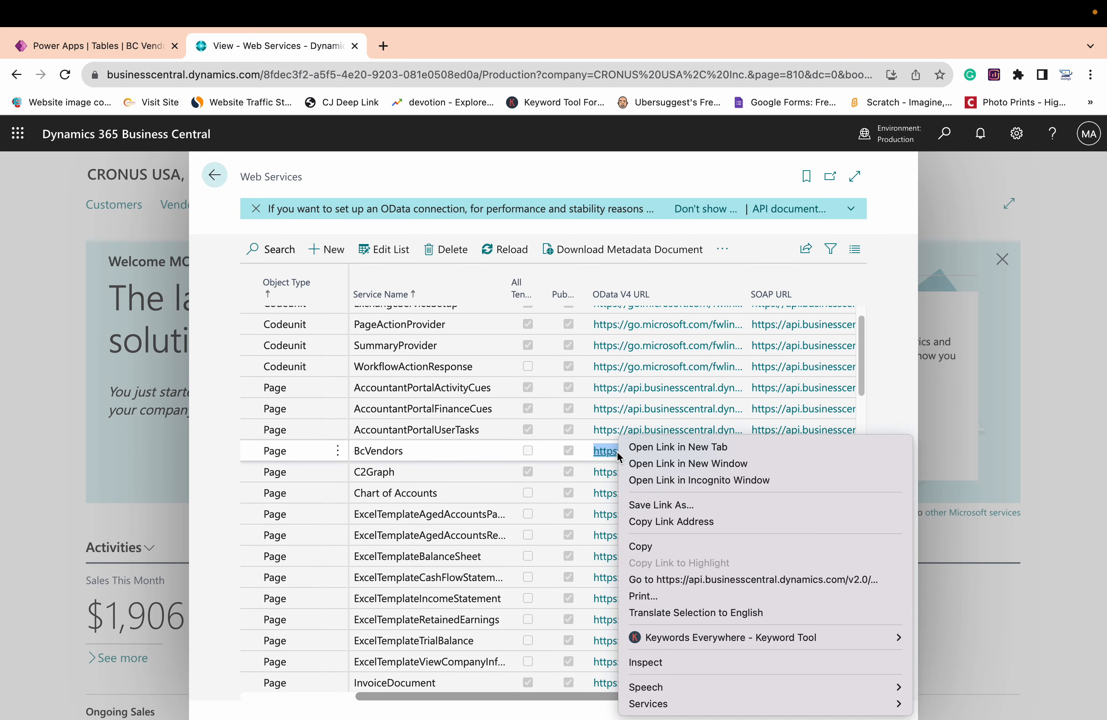
click(662, 521)
click(116, 38)
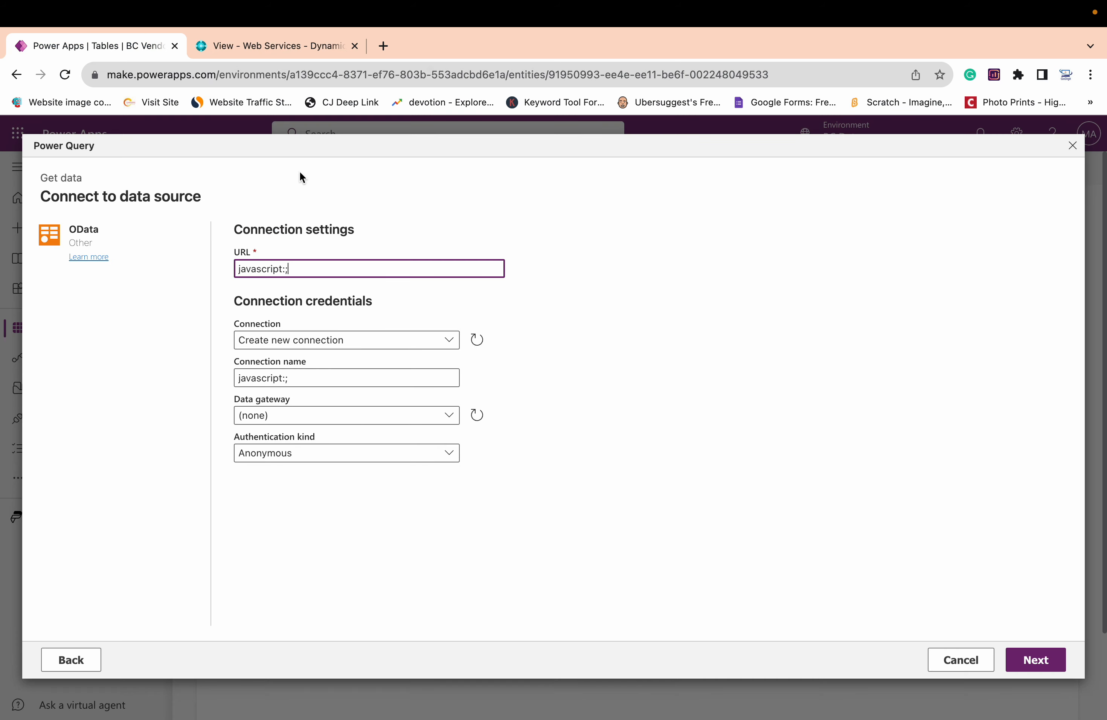
drag(296, 267, 221, 265)
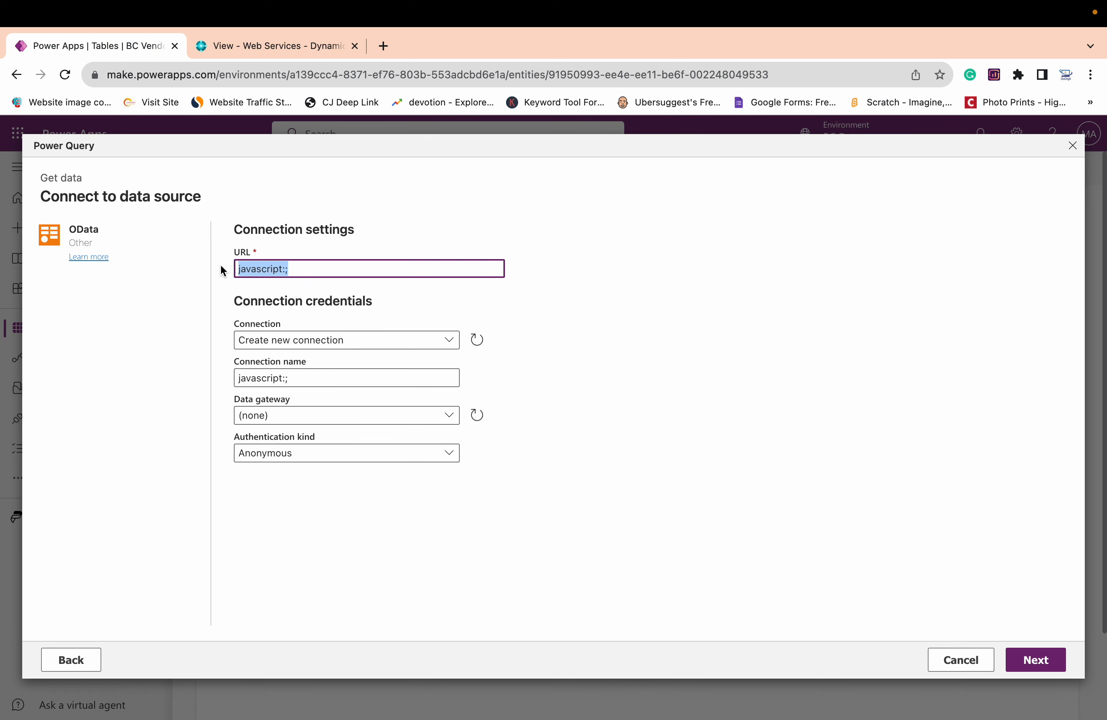
key(super+v)
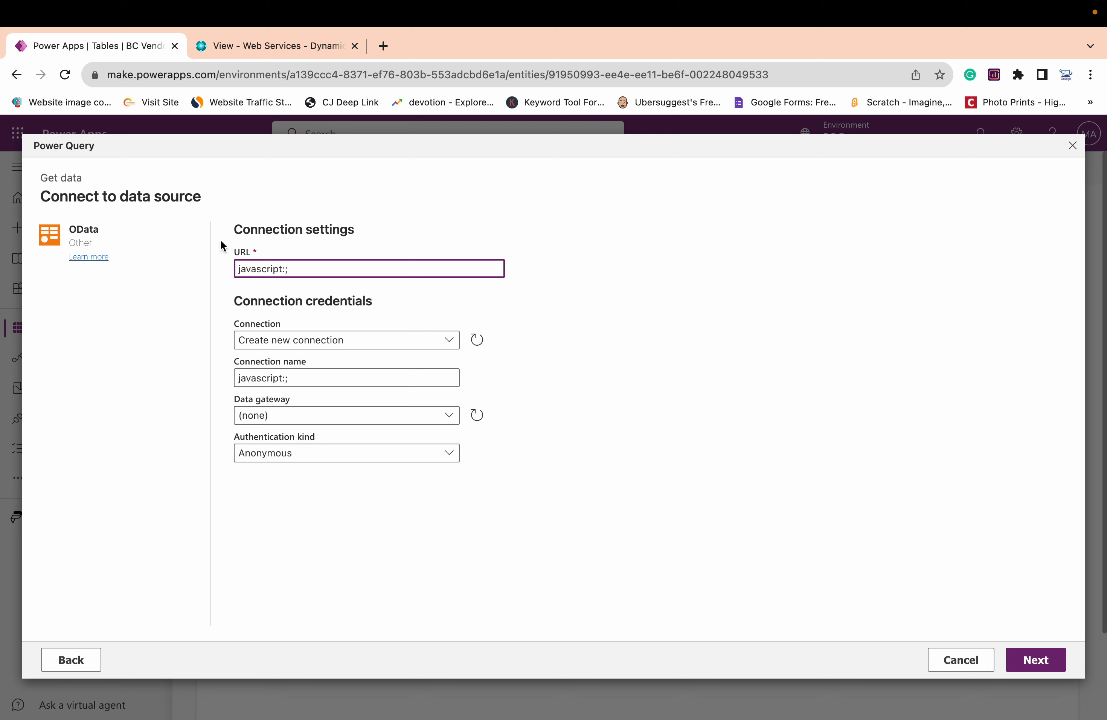
Open the BcVendors OData V4 link in Business Central, copy the opened page's full address and replace the Power Query connection URL with it
click(261, 50)
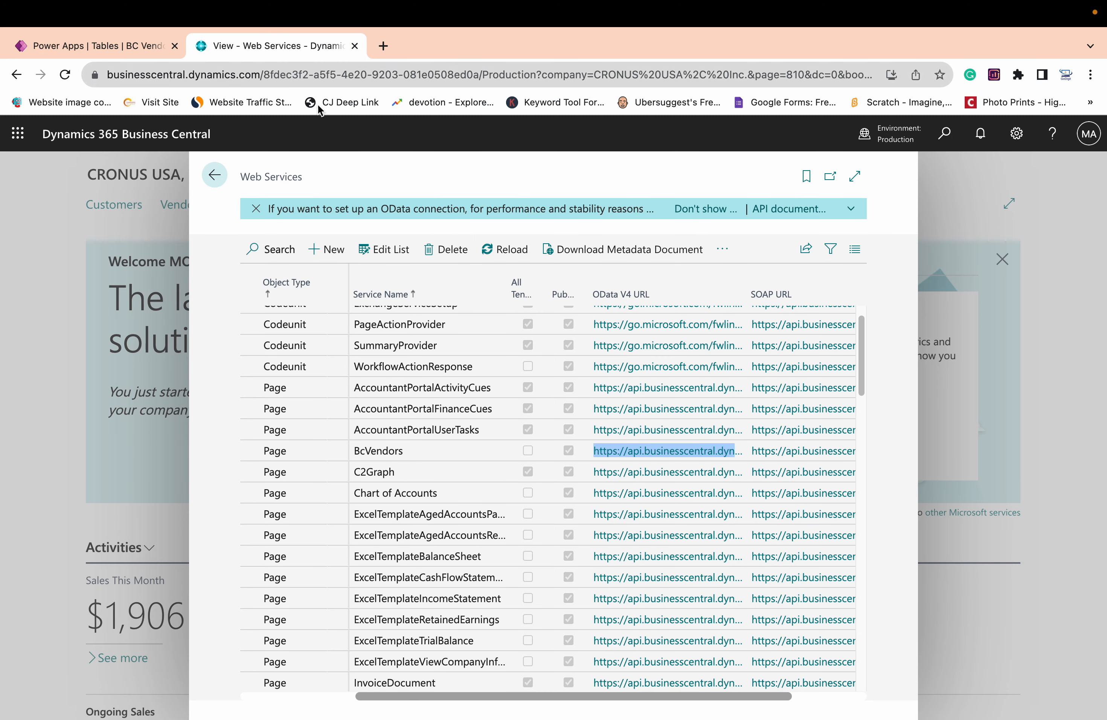
click(682, 452)
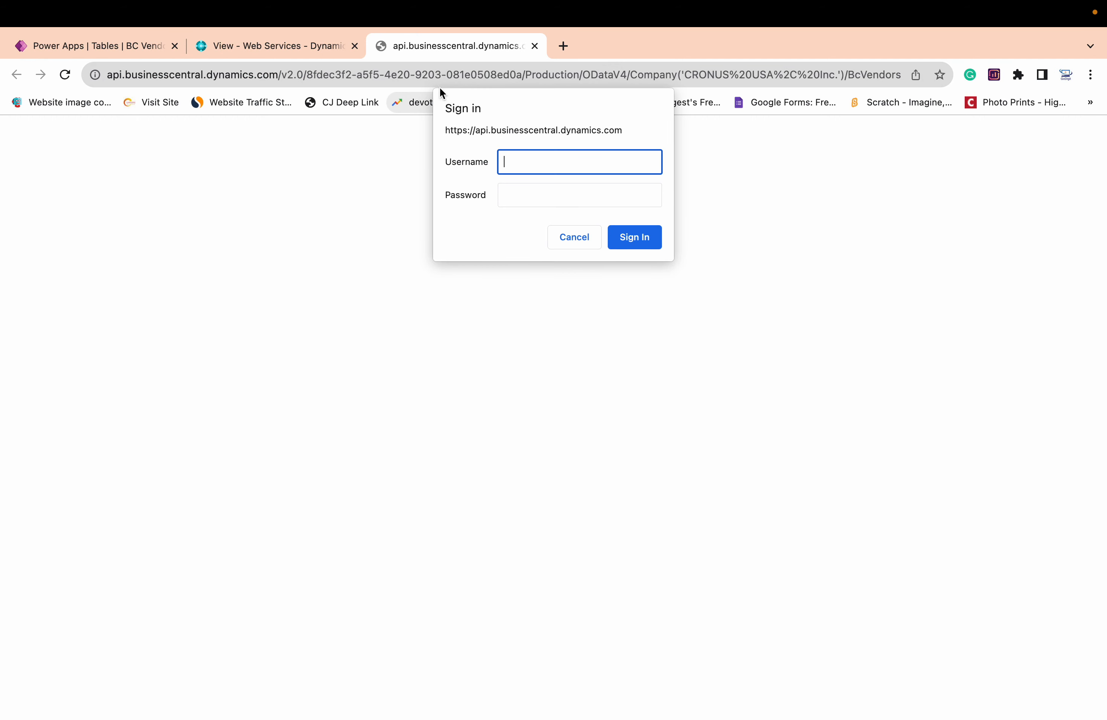
click(370, 73)
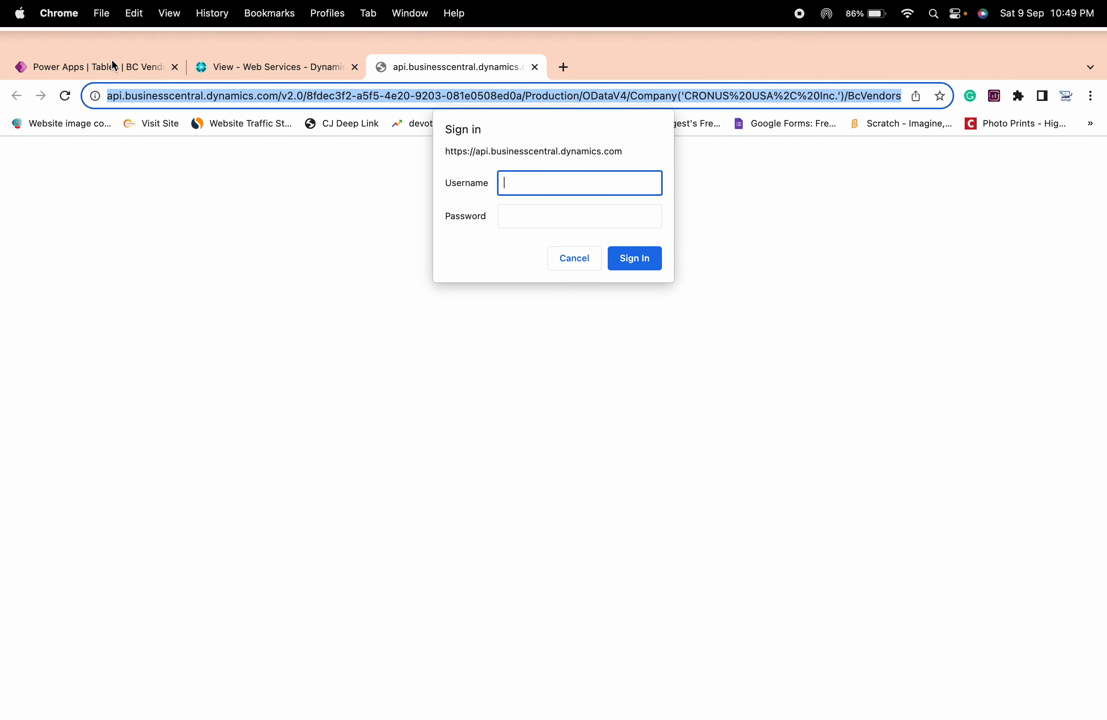
click(110, 51)
drag(318, 269, 219, 263)
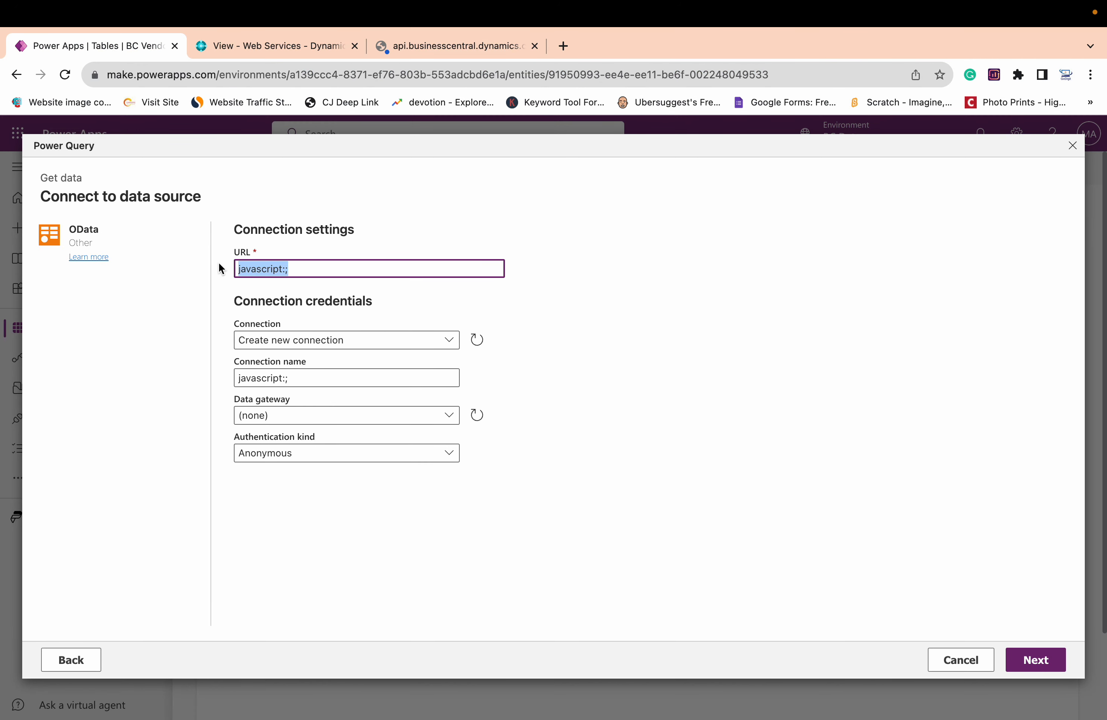
key(ctrl+v)
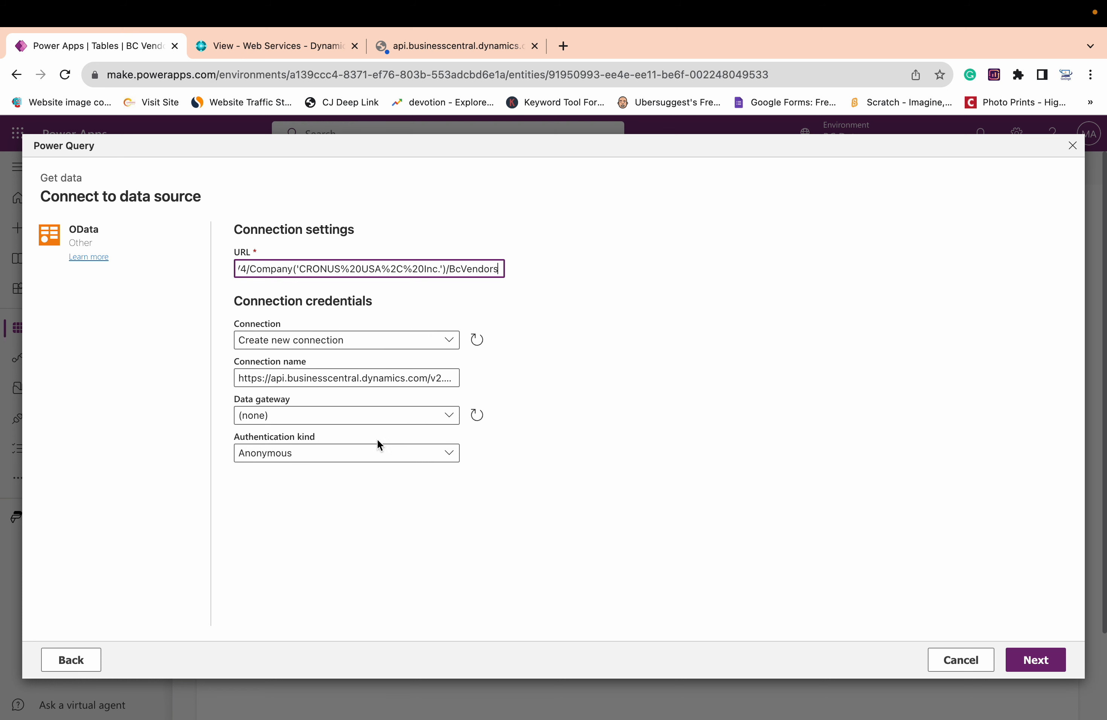
Set the authentication kind to Organizational account and sign in with the already signed-in administrator account, closing the leftover OData page
click(374, 456)
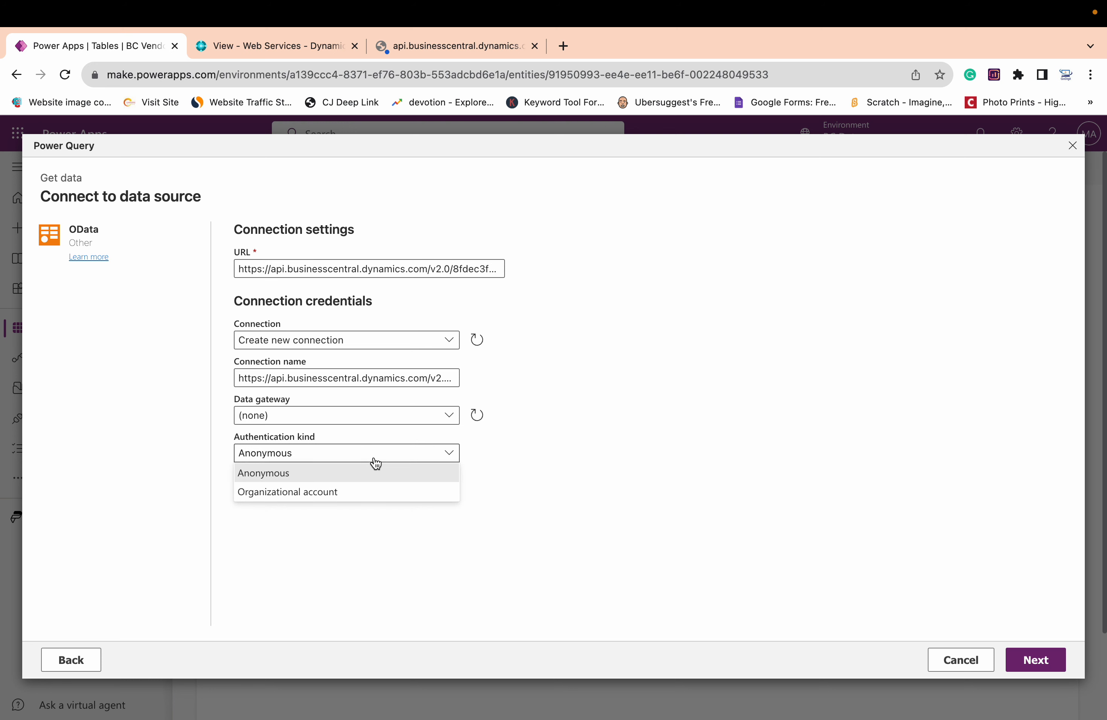
click(312, 493)
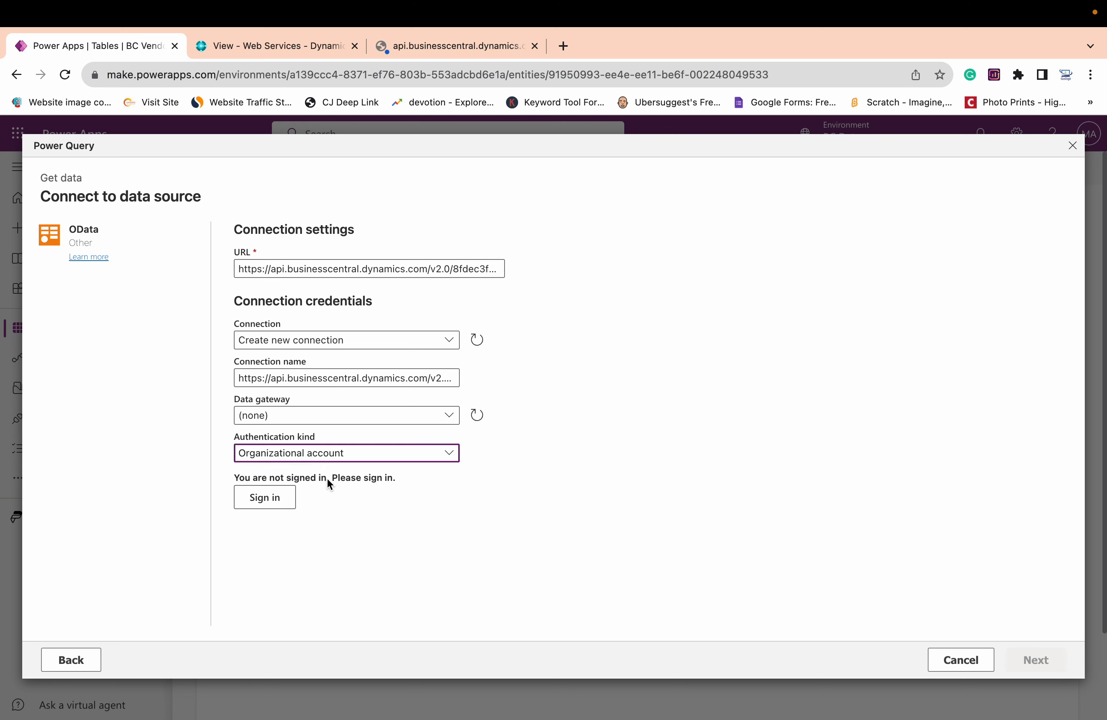
click(278, 508)
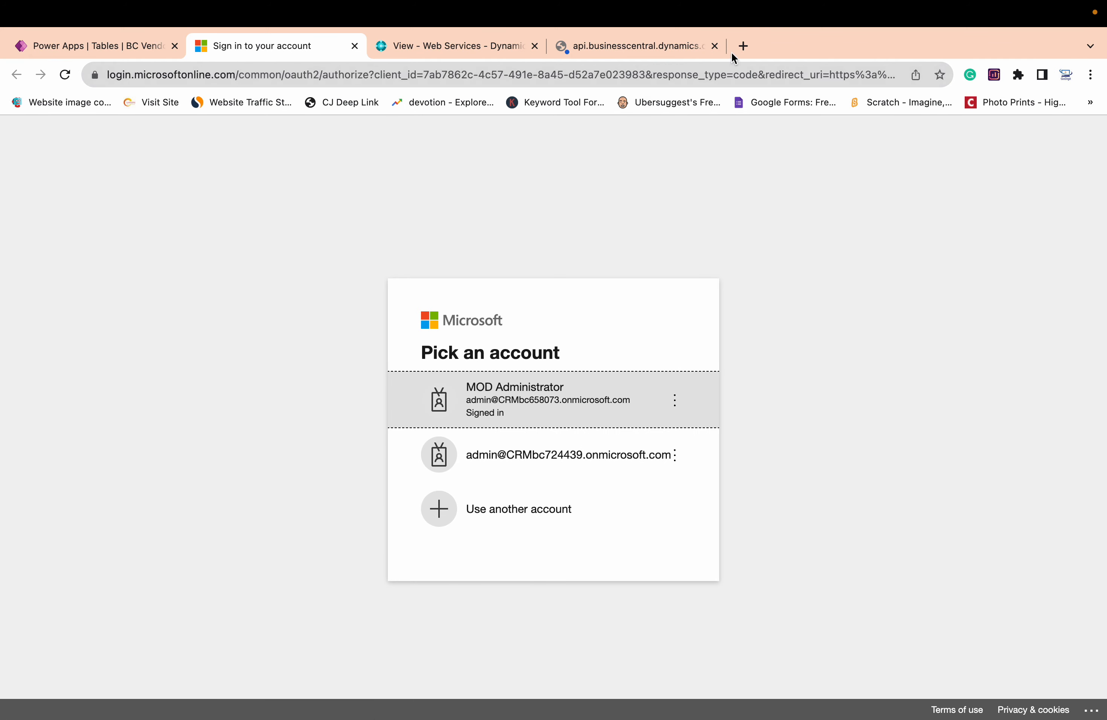
click(715, 47)
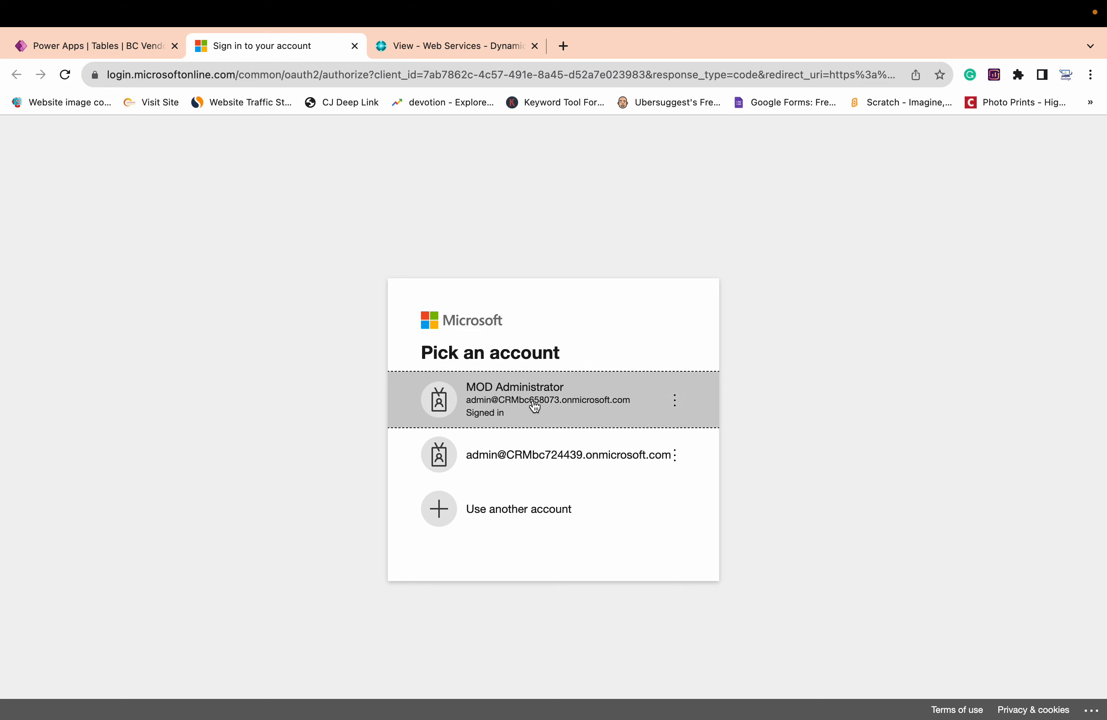
click(548, 401)
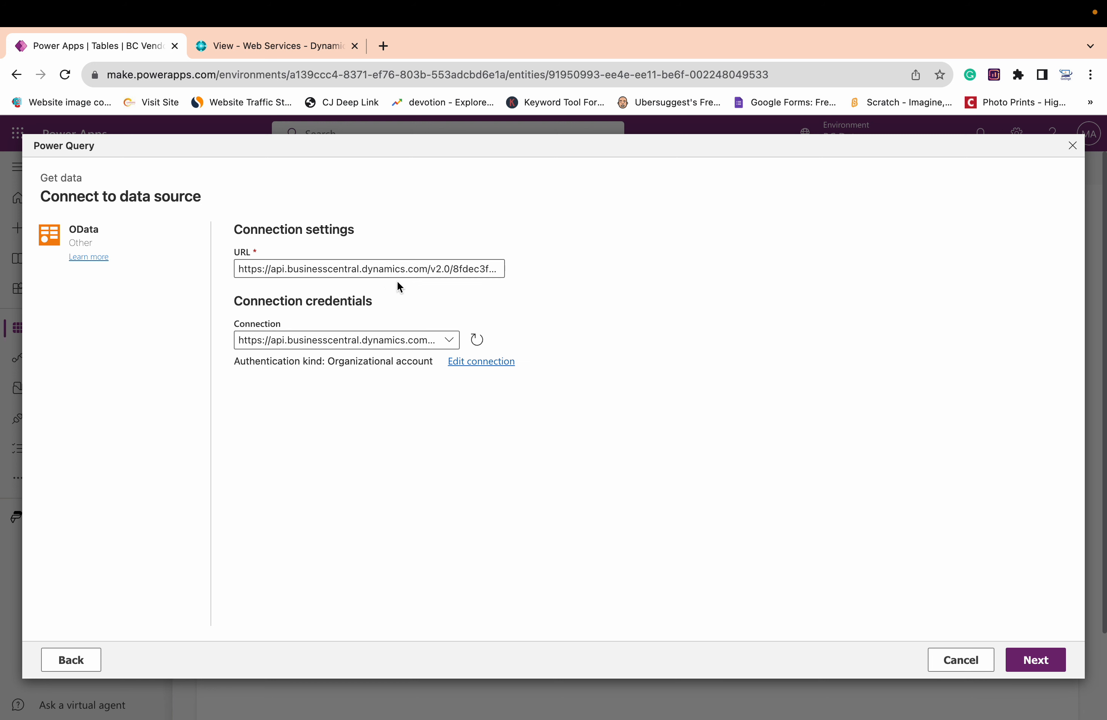
Continue through the vendor data preview to table mapping and set the query to load to an existing table
click(1045, 666)
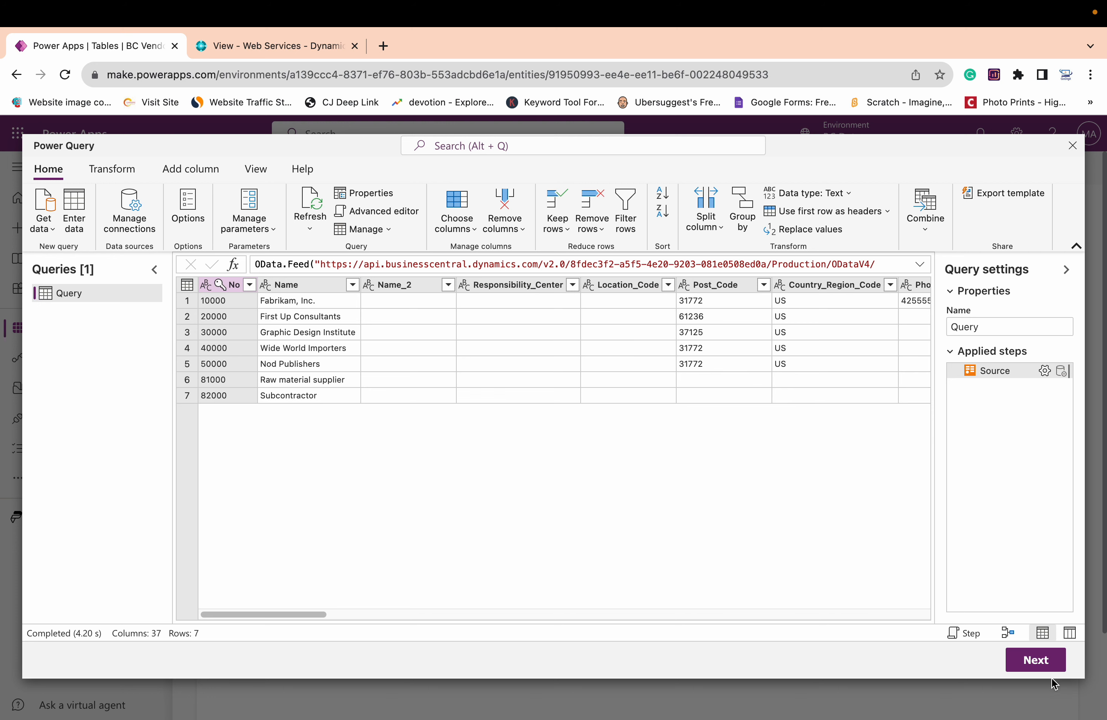
click(1034, 660)
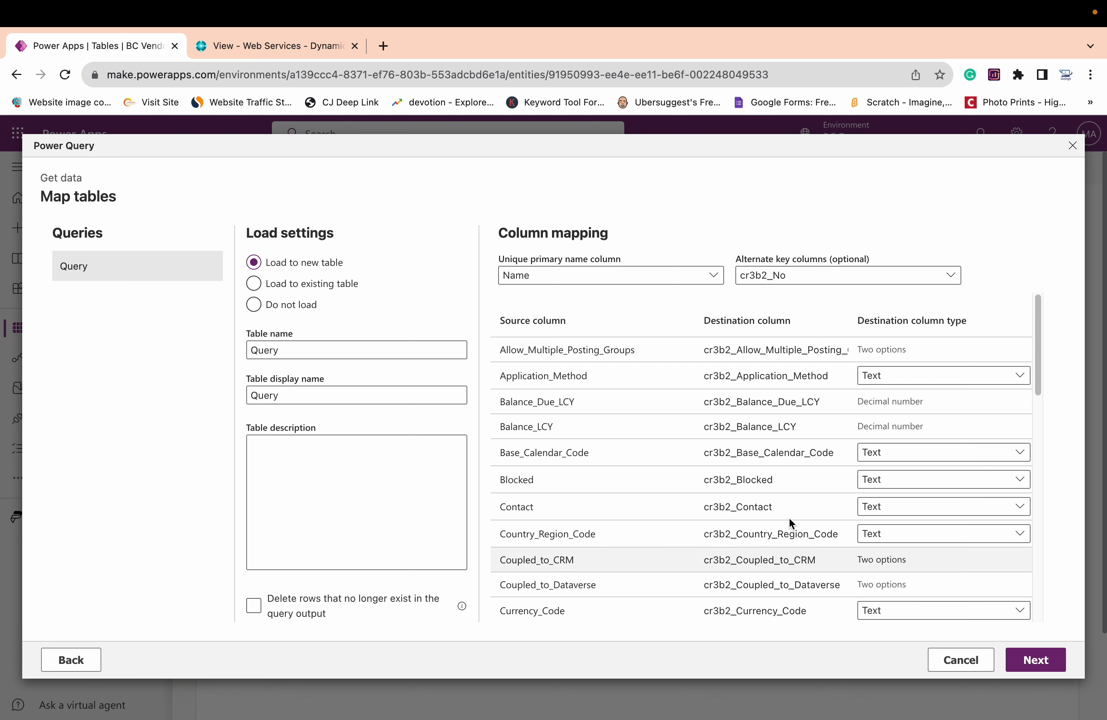
click(314, 290)
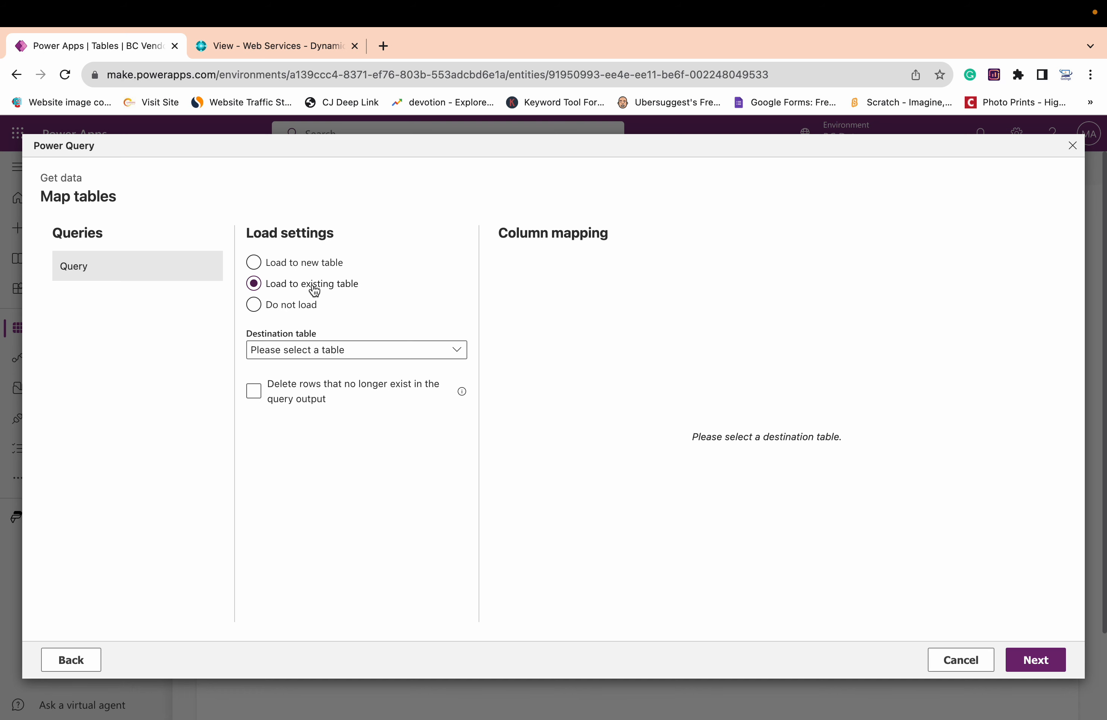
Find cr3b2_newtable, the BC Vendor table, among the existing tables and set it as the query's destination table
click(423, 355)
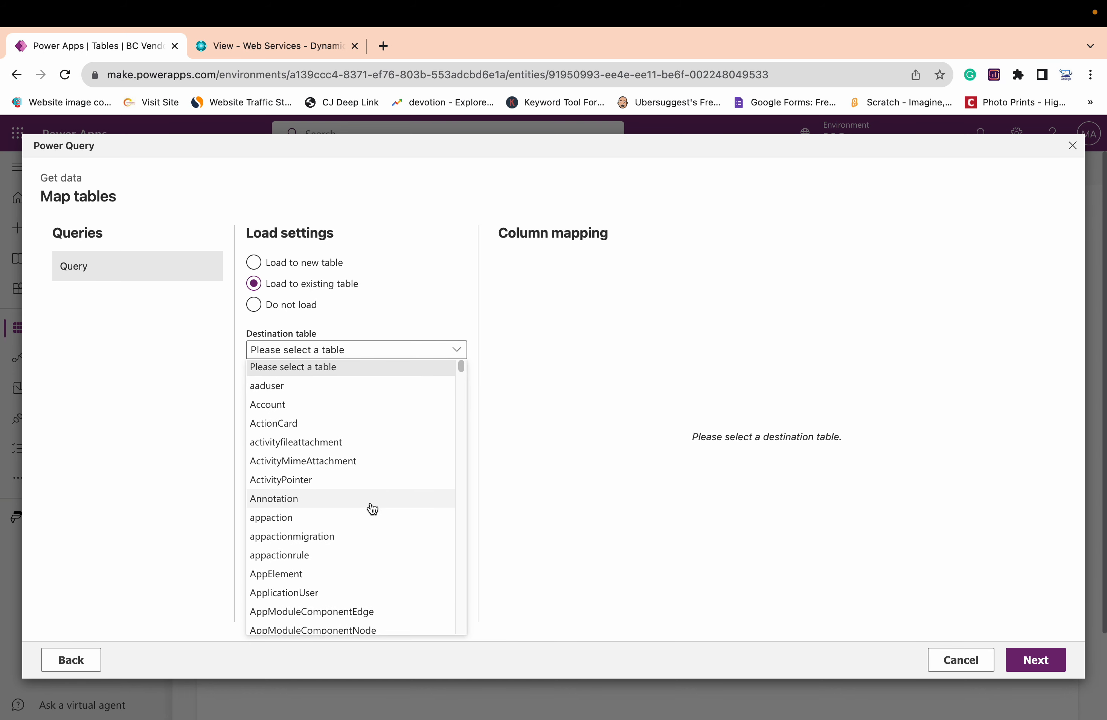
scroll(373, 508, down, 3)
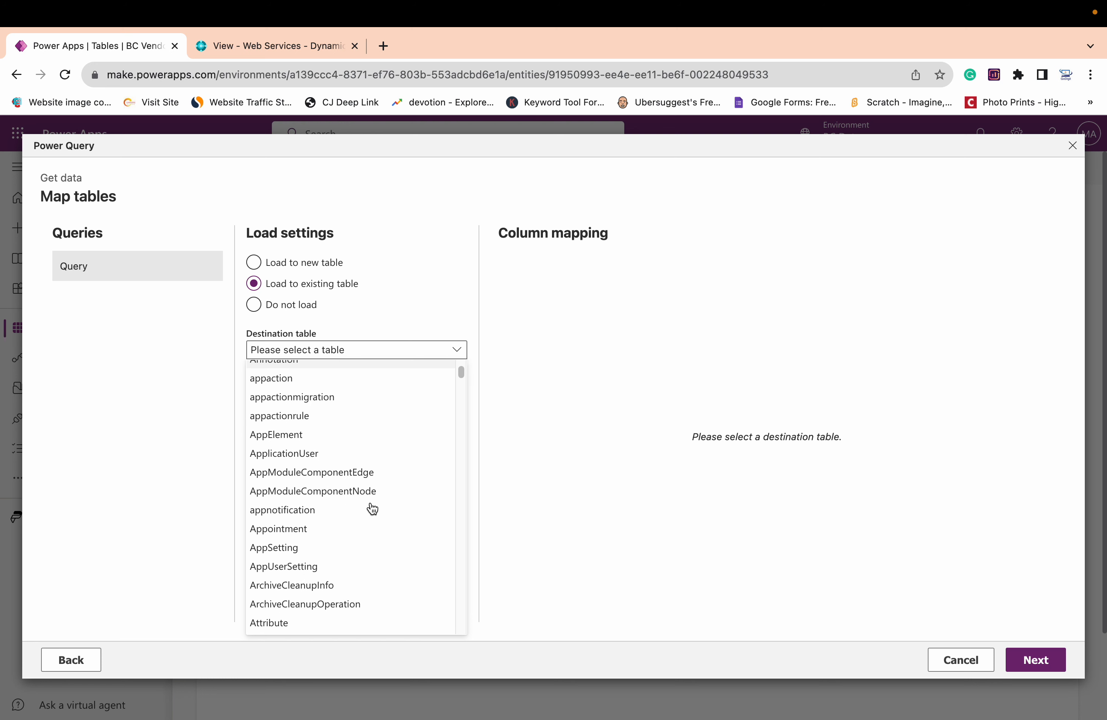
scroll(372, 509, down, 2)
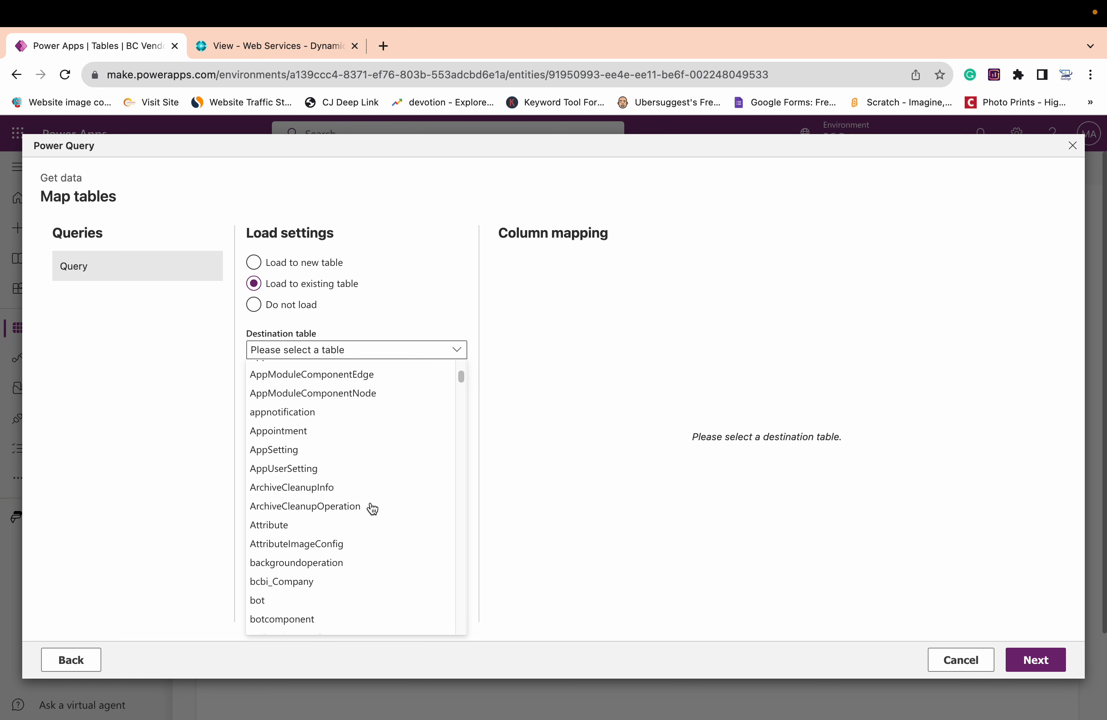
scroll(372, 508, down, 3)
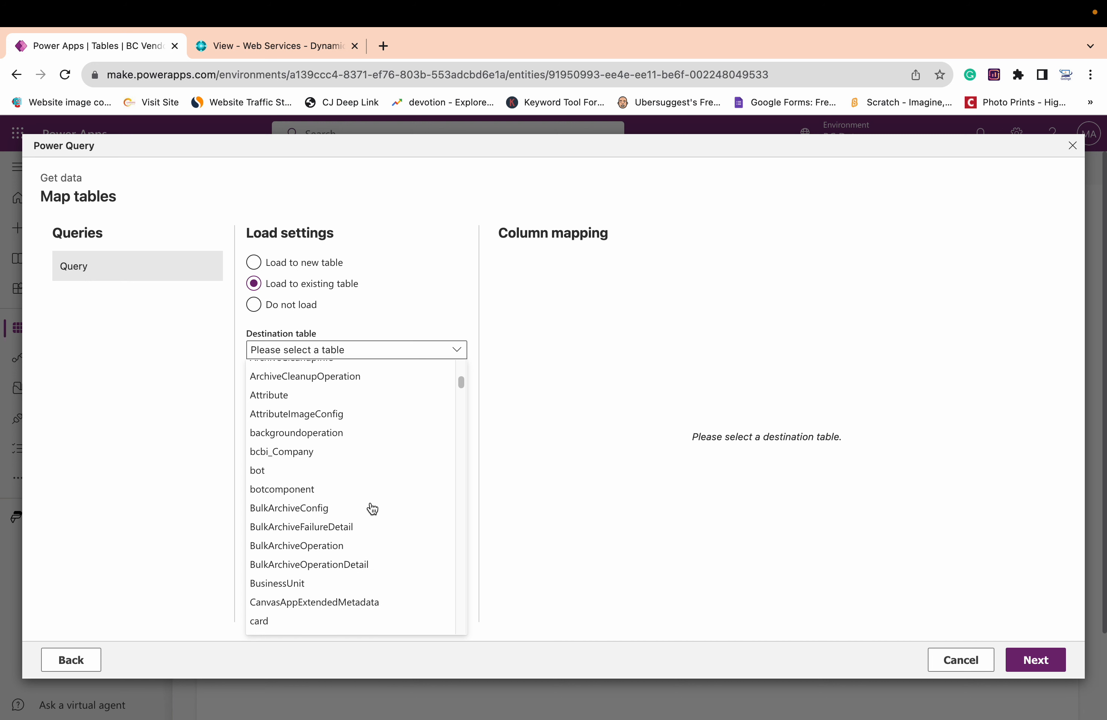
scroll(373, 508, down, 1)
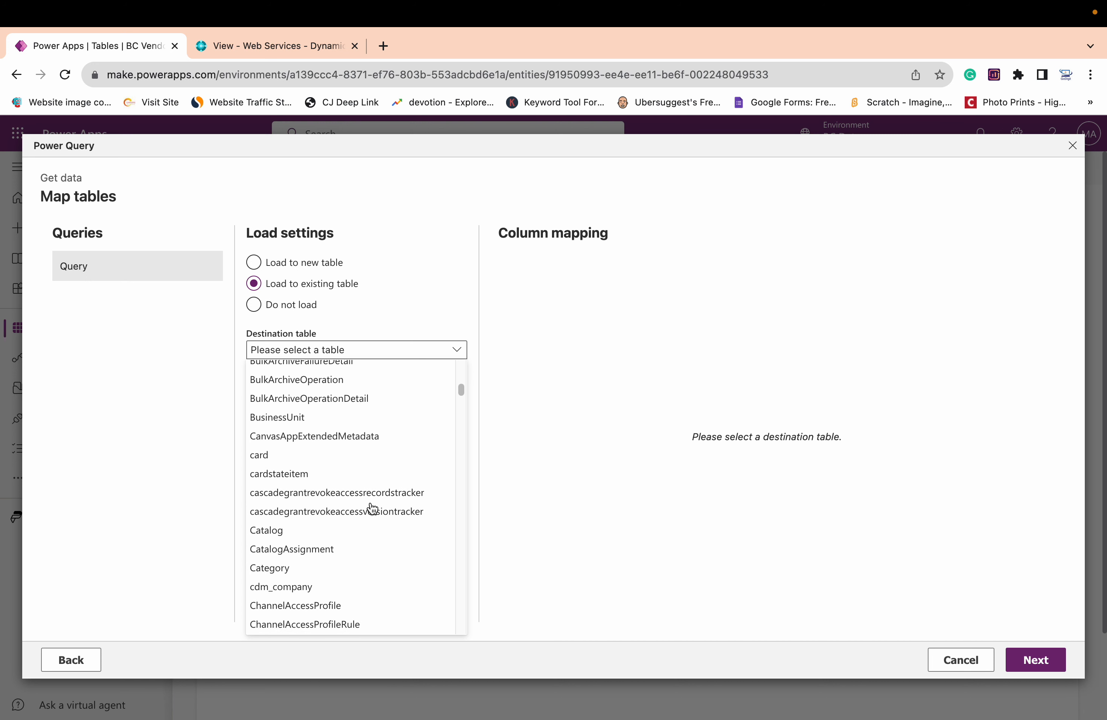
scroll(372, 508, down, 3)
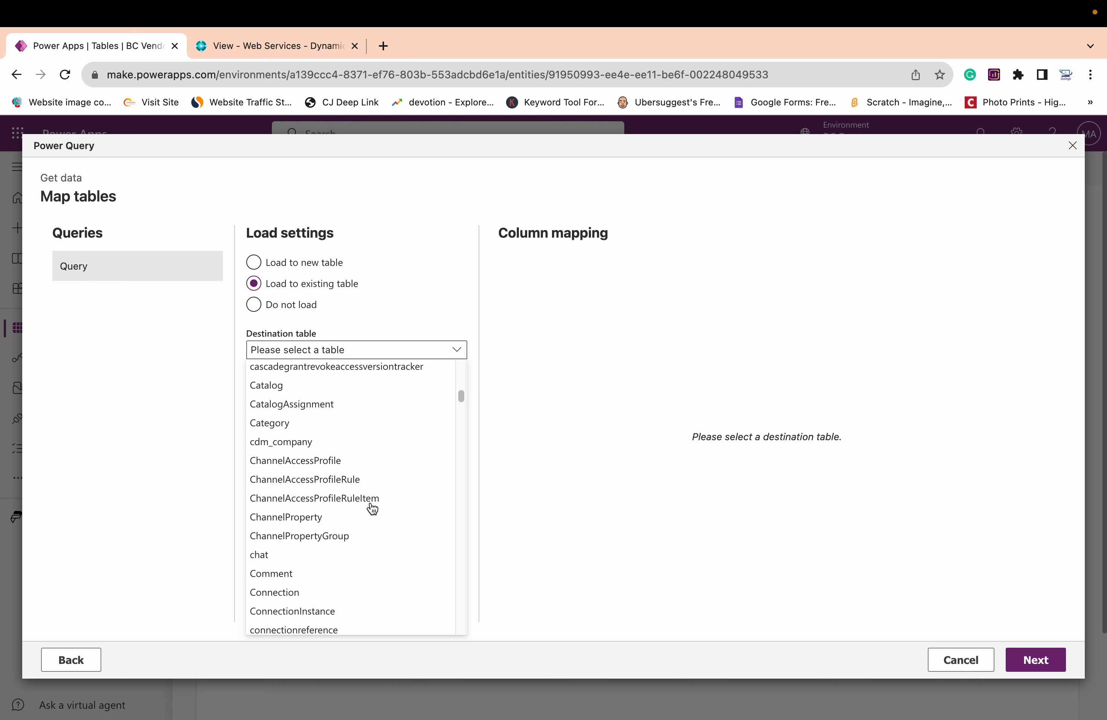
scroll(373, 508, down, 3)
scroll(373, 509, down, 3)
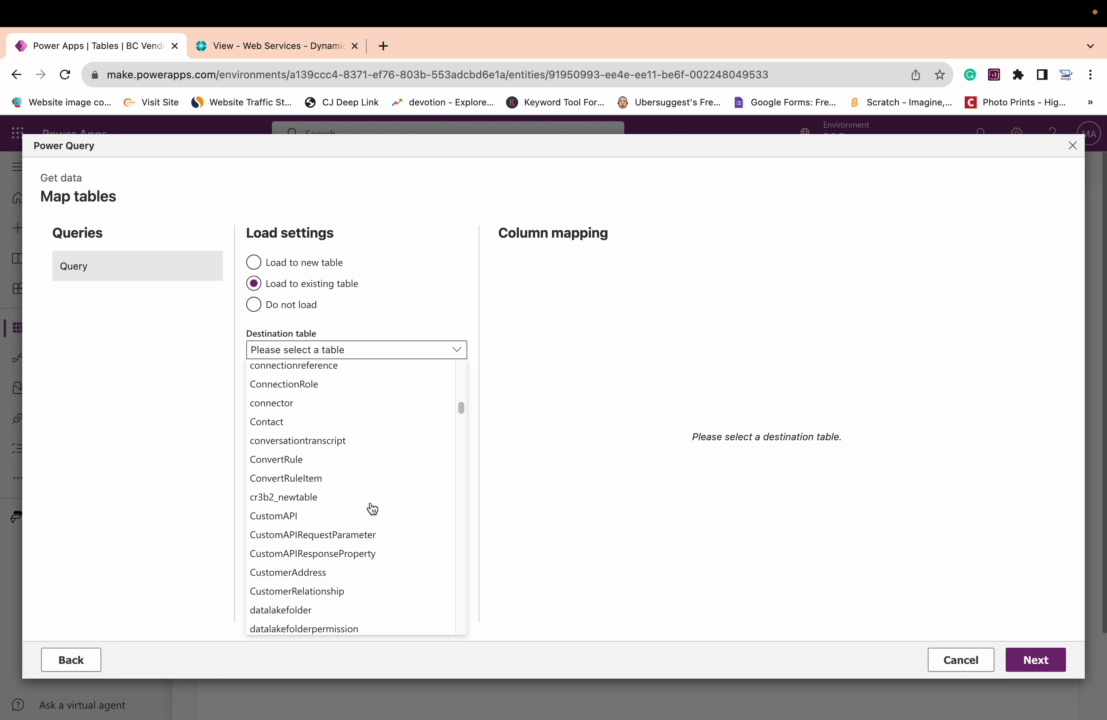
scroll(373, 508, down, 2)
scroll(373, 509, down, 8)
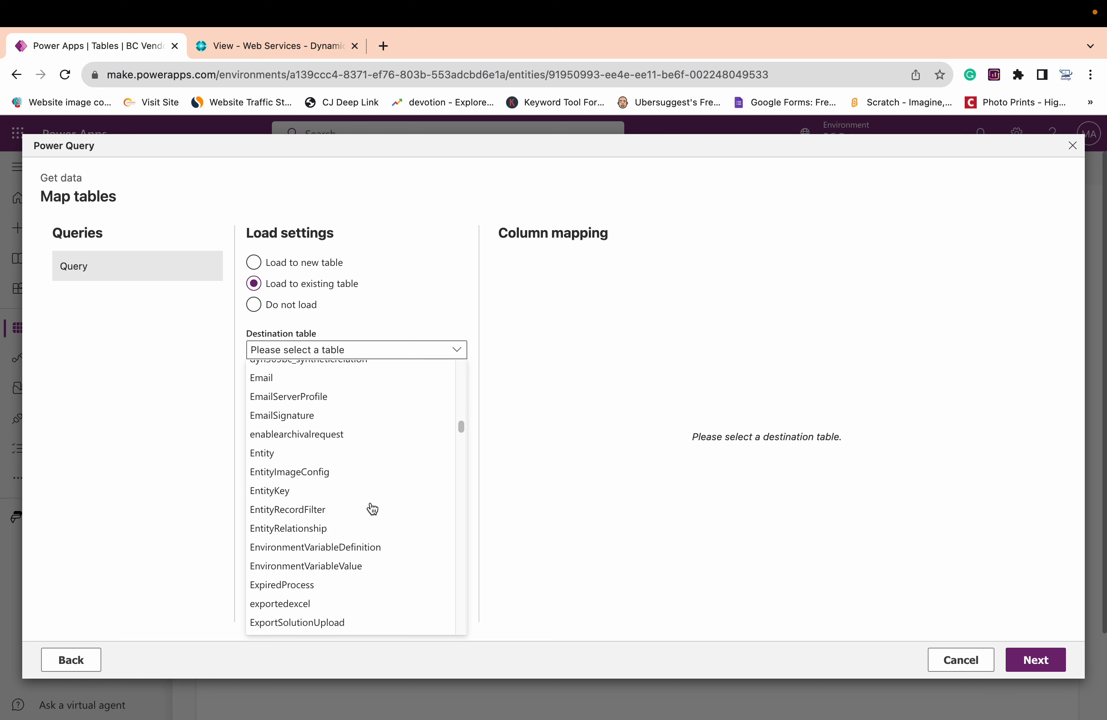
scroll(373, 492, down, 3)
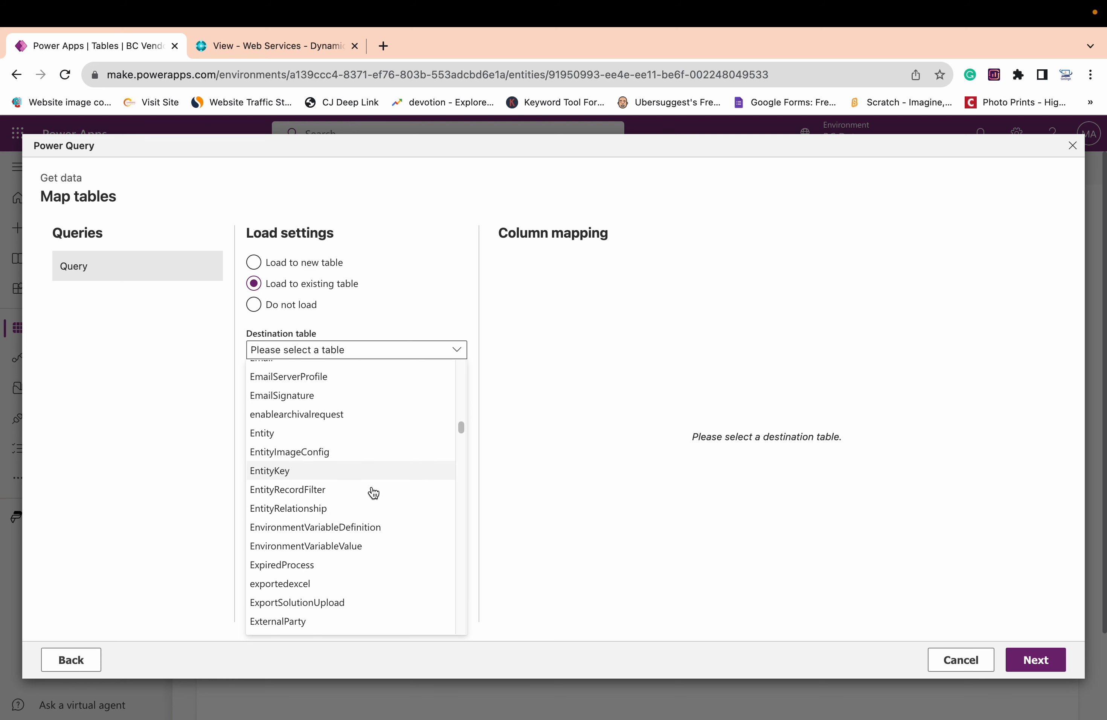
scroll(373, 492, down, 1)
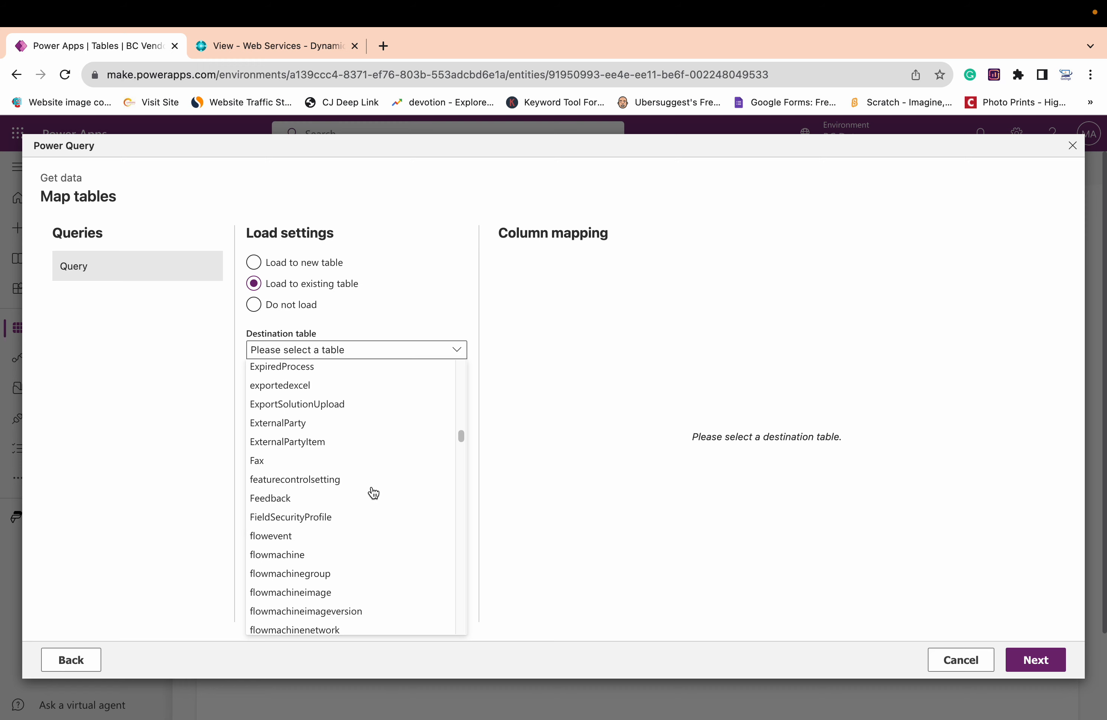
scroll(373, 492, down, 15)
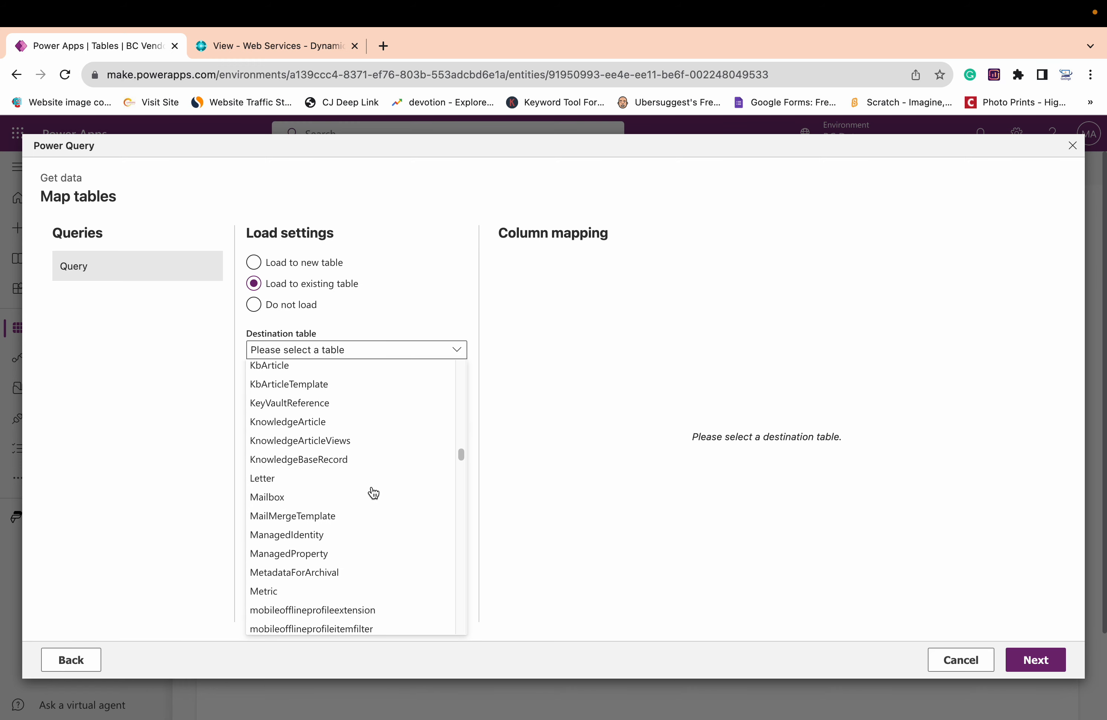
scroll(373, 492, down, 15)
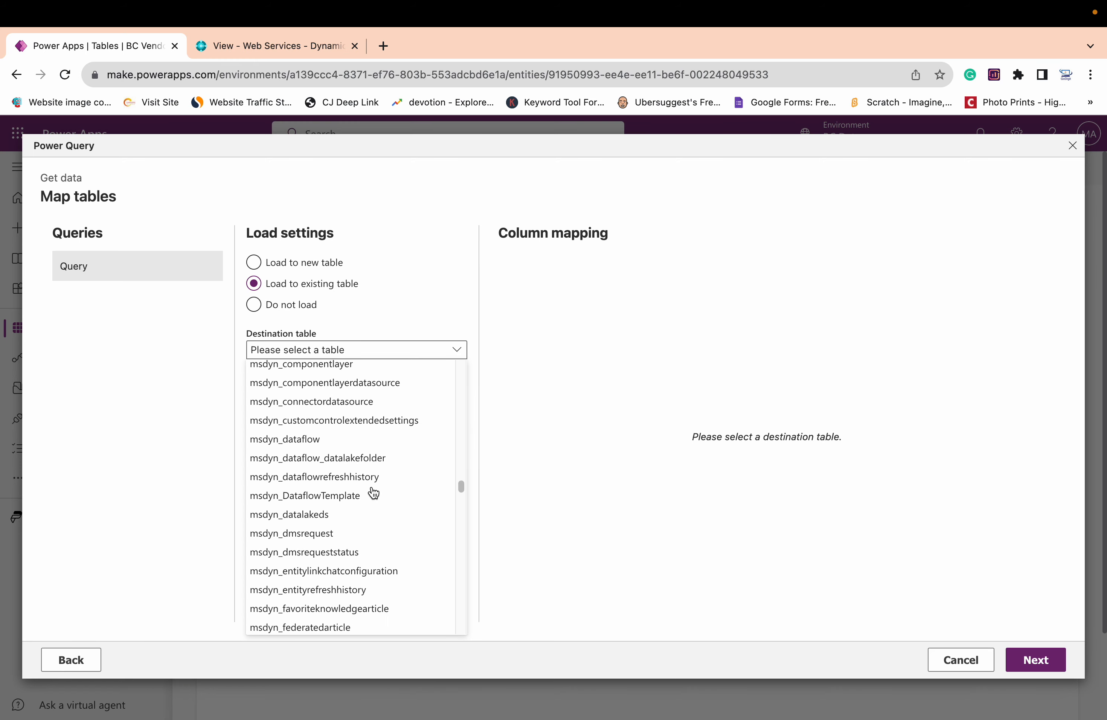
scroll(374, 492, down, 15)
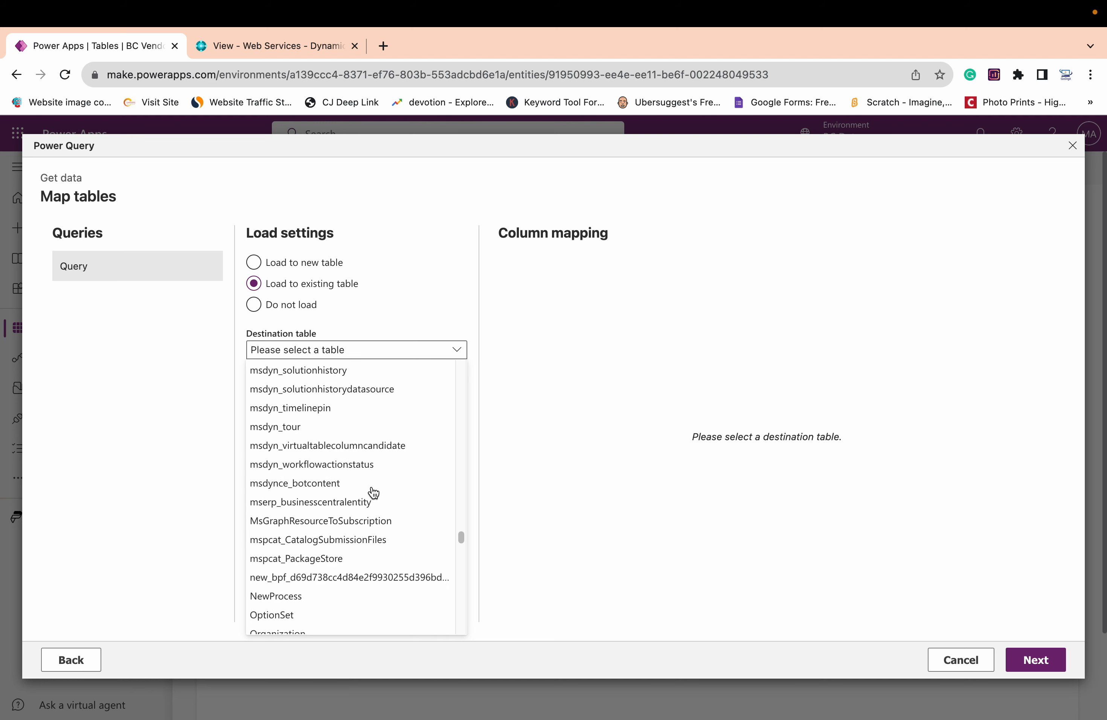
scroll(373, 492, down, 10)
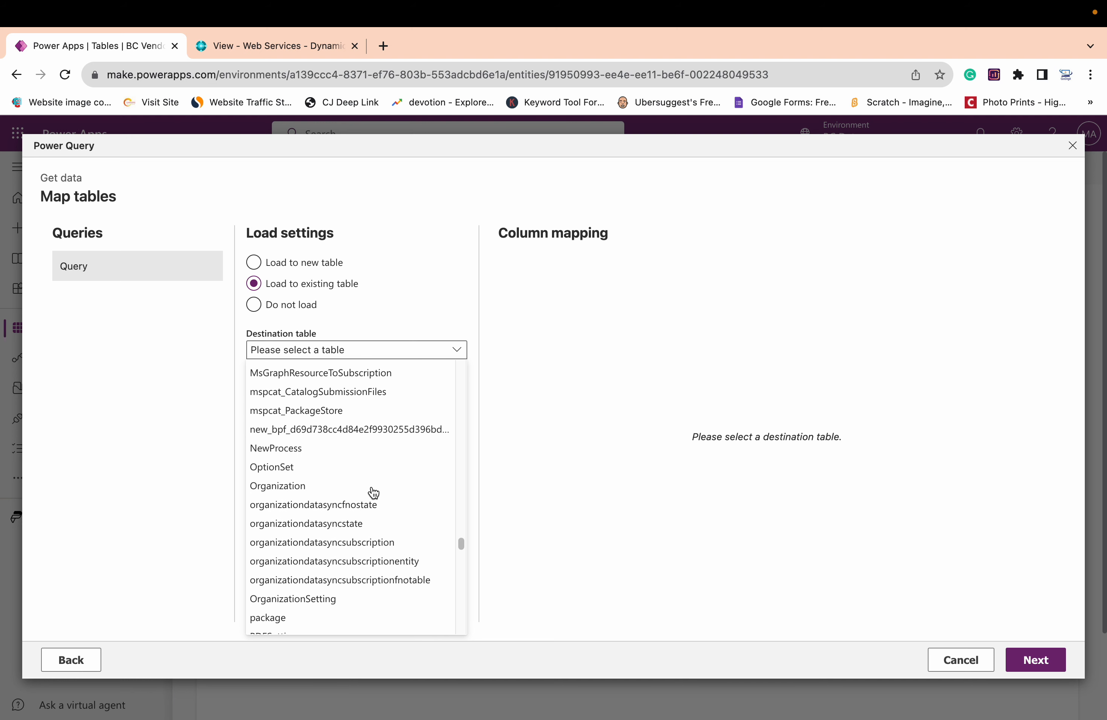
scroll(374, 492, down, 10)
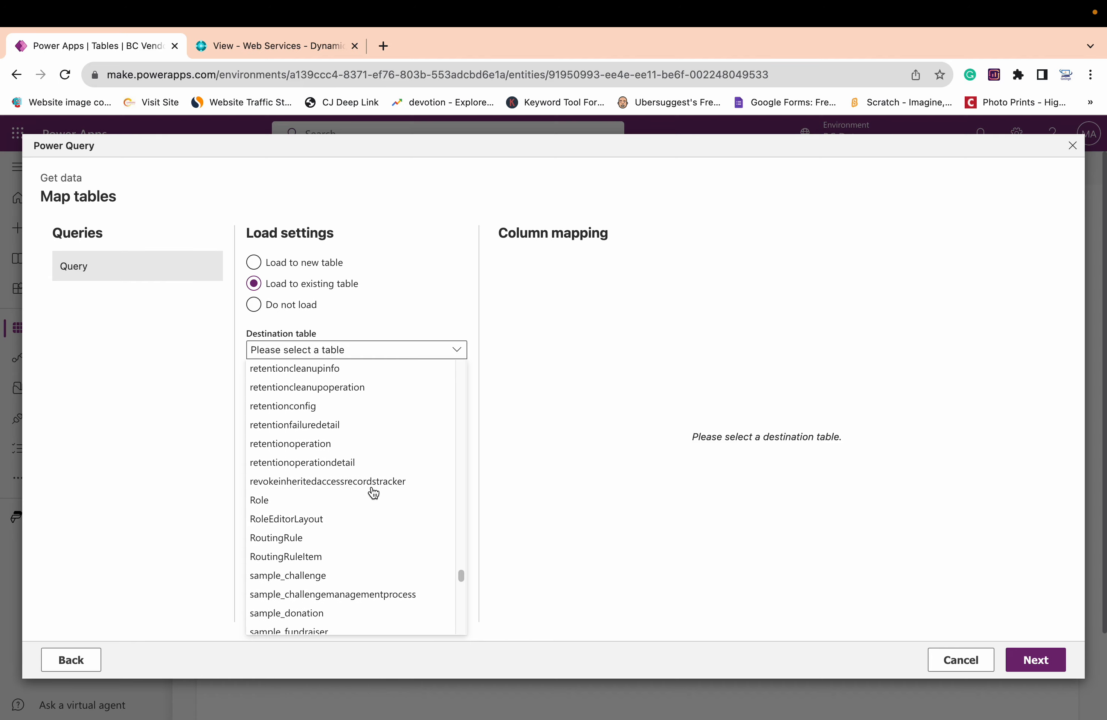
scroll(373, 492, up, 15)
scroll(374, 492, up, 20)
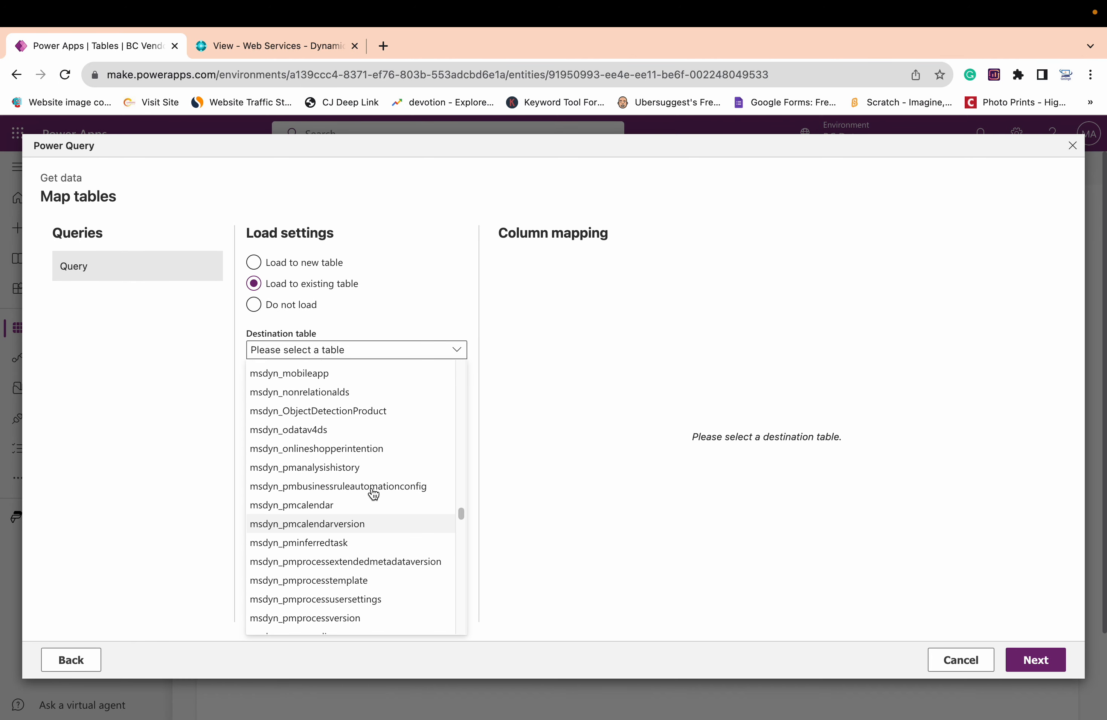
scroll(374, 492, up, 20)
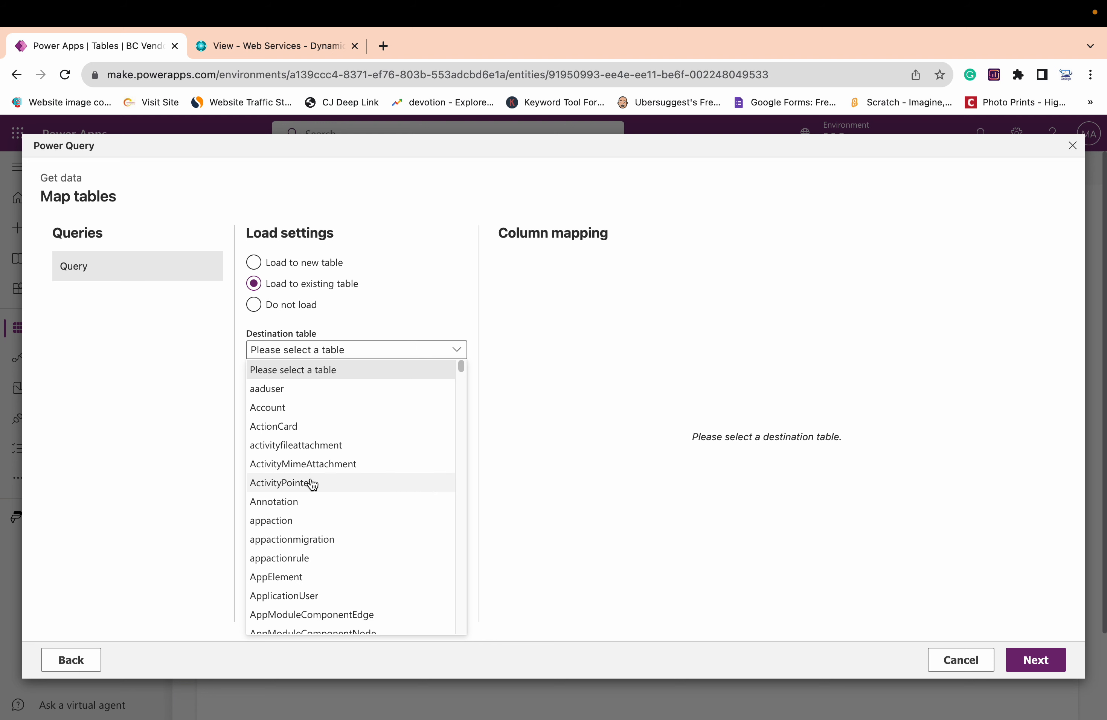
scroll(312, 485, down, 4)
scroll(312, 485, down, 5)
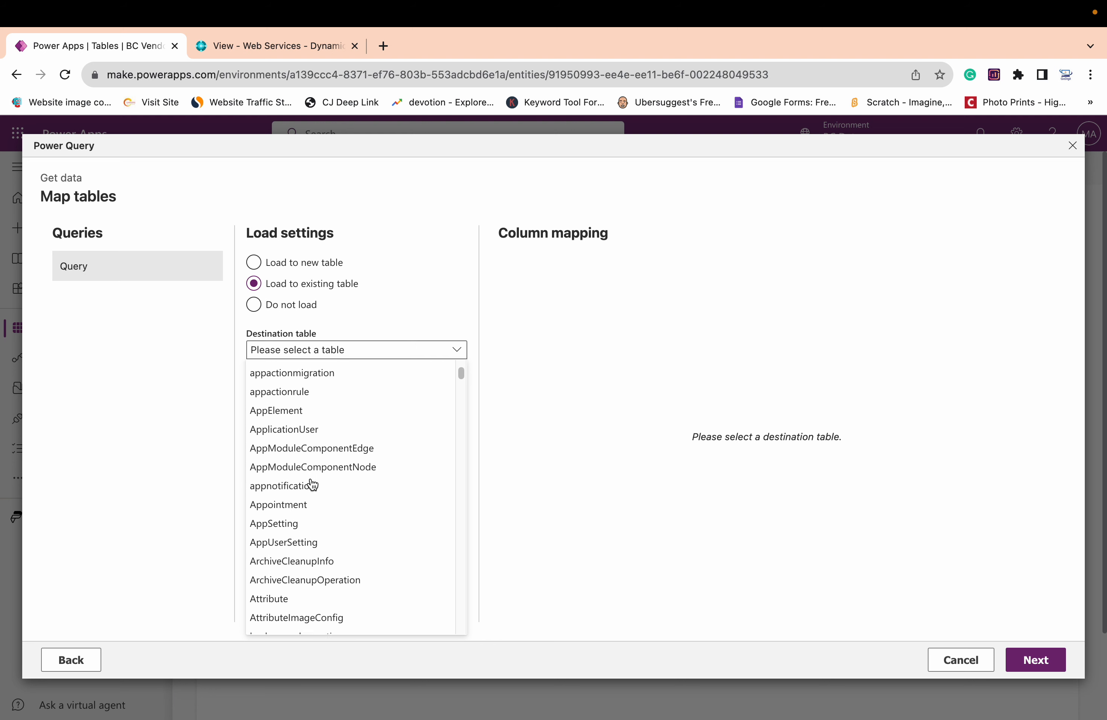
scroll(312, 485, down, 5)
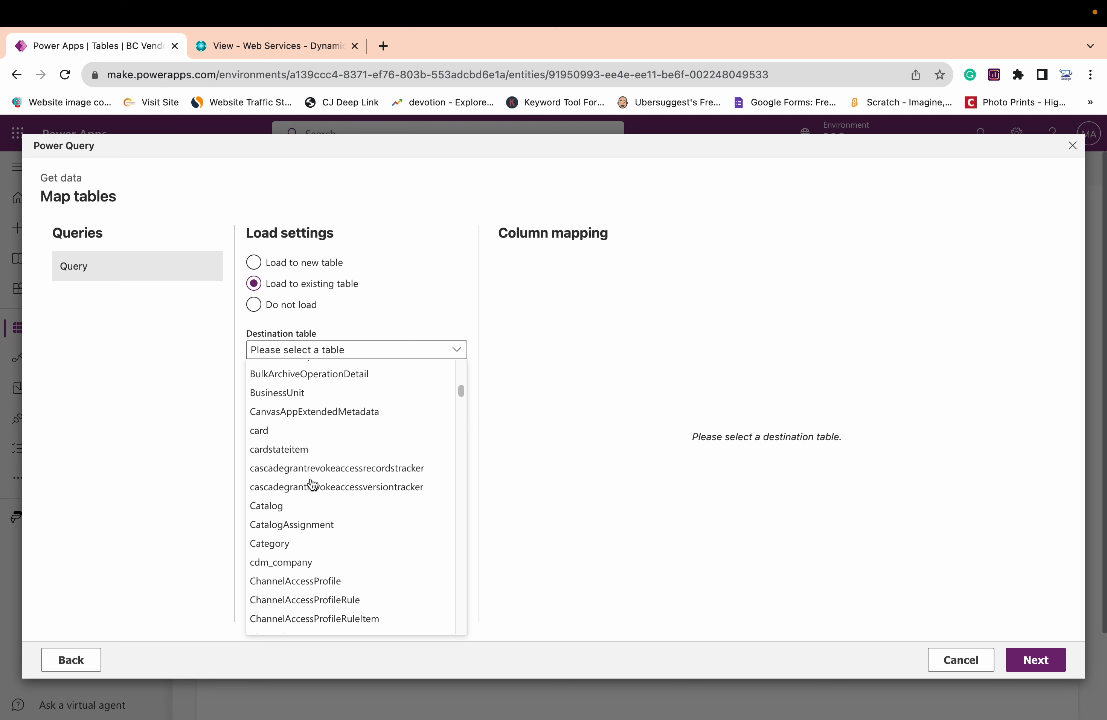
scroll(312, 485, down, 2)
scroll(312, 485, down, 5)
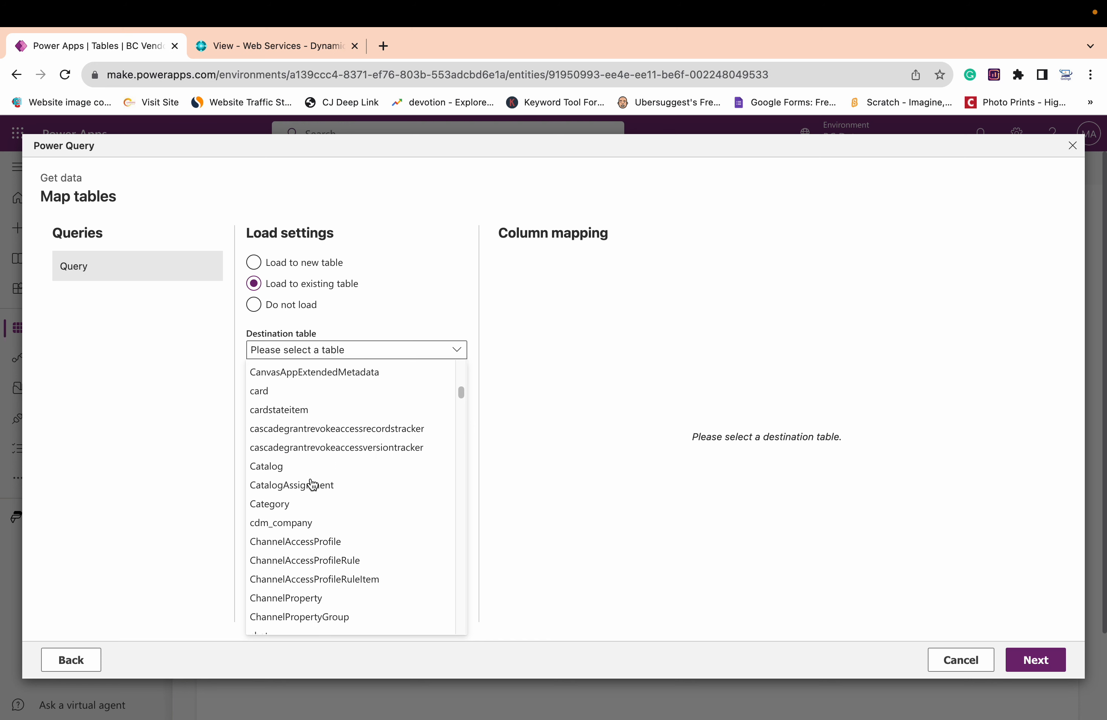
scroll(312, 485, down, 5)
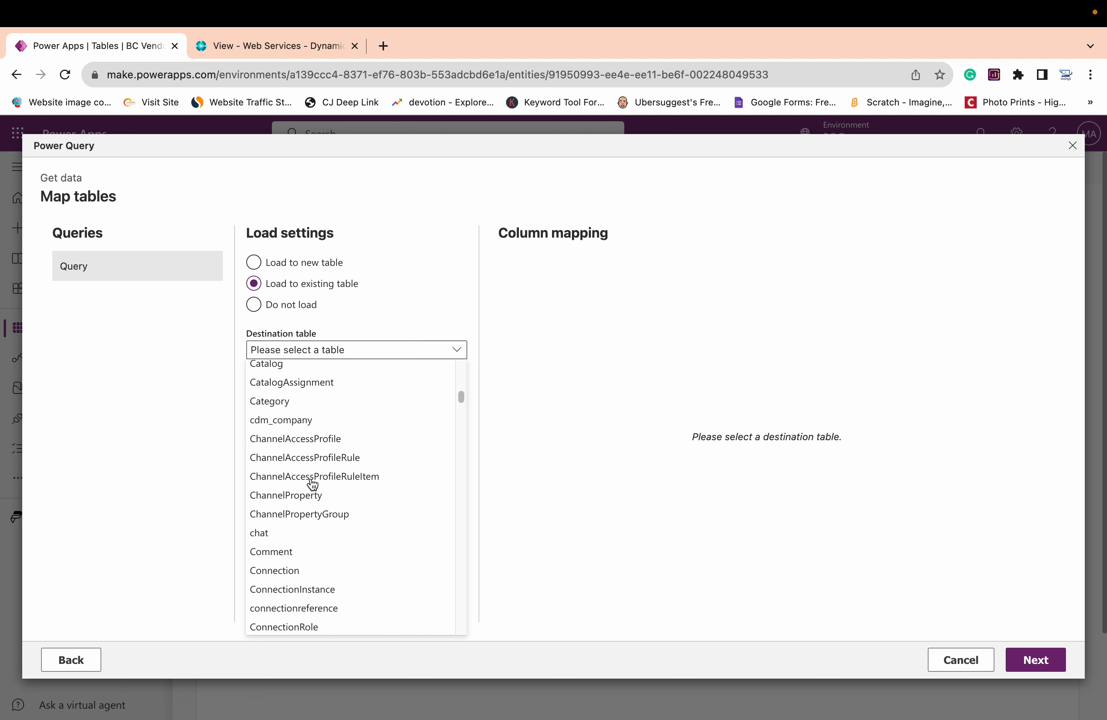
scroll(312, 485, down, 5)
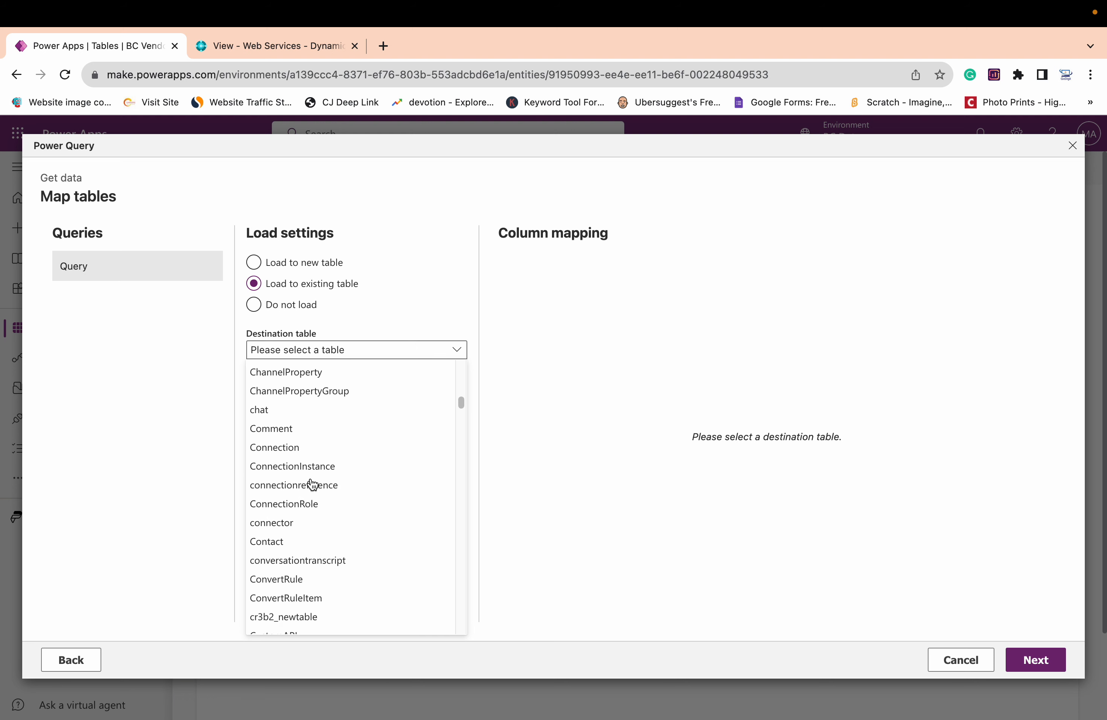
click(309, 542)
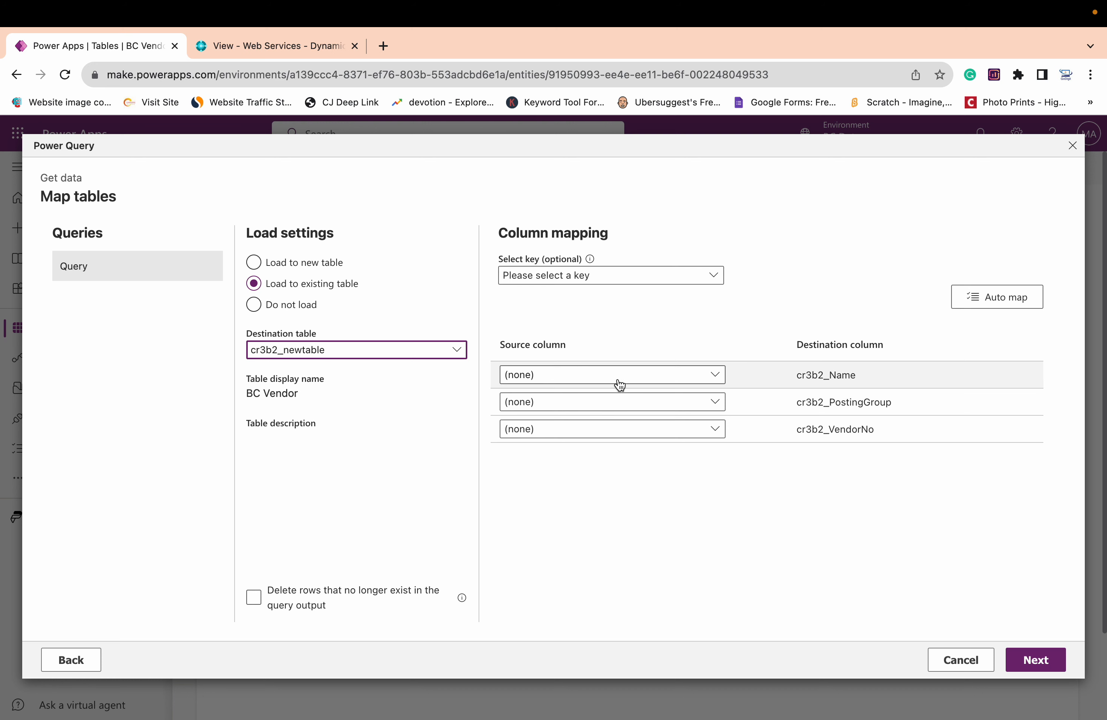
Check the available key options, and map the Name source column to the cr3b2_Name destination column
click(630, 278)
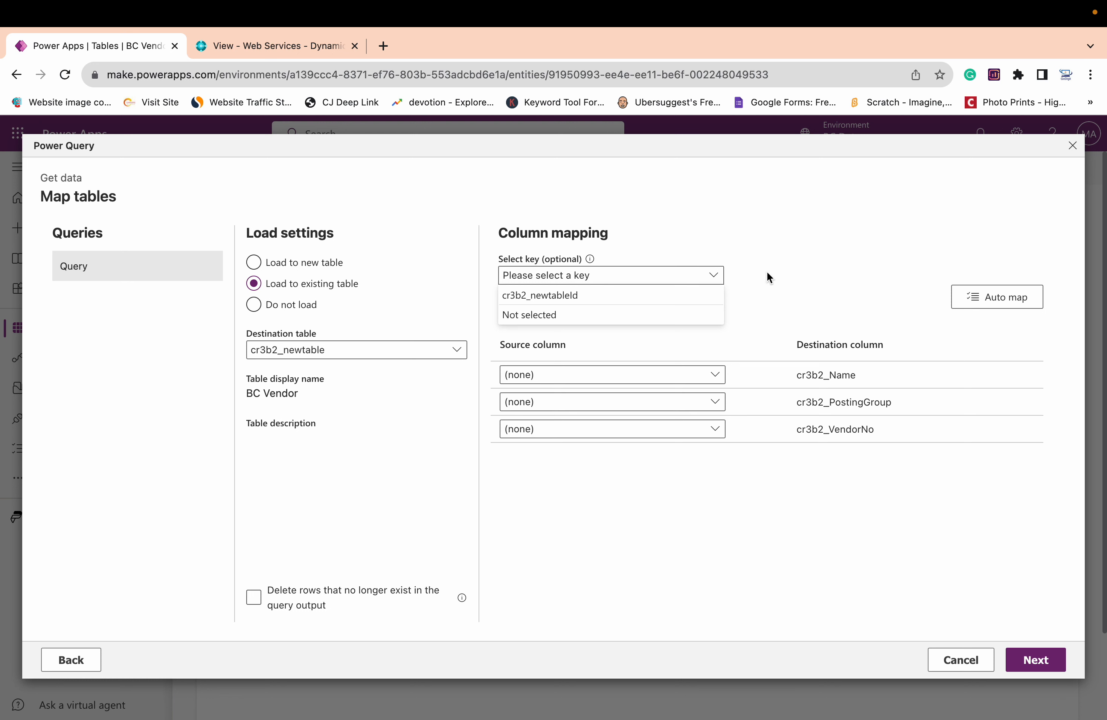
click(787, 283)
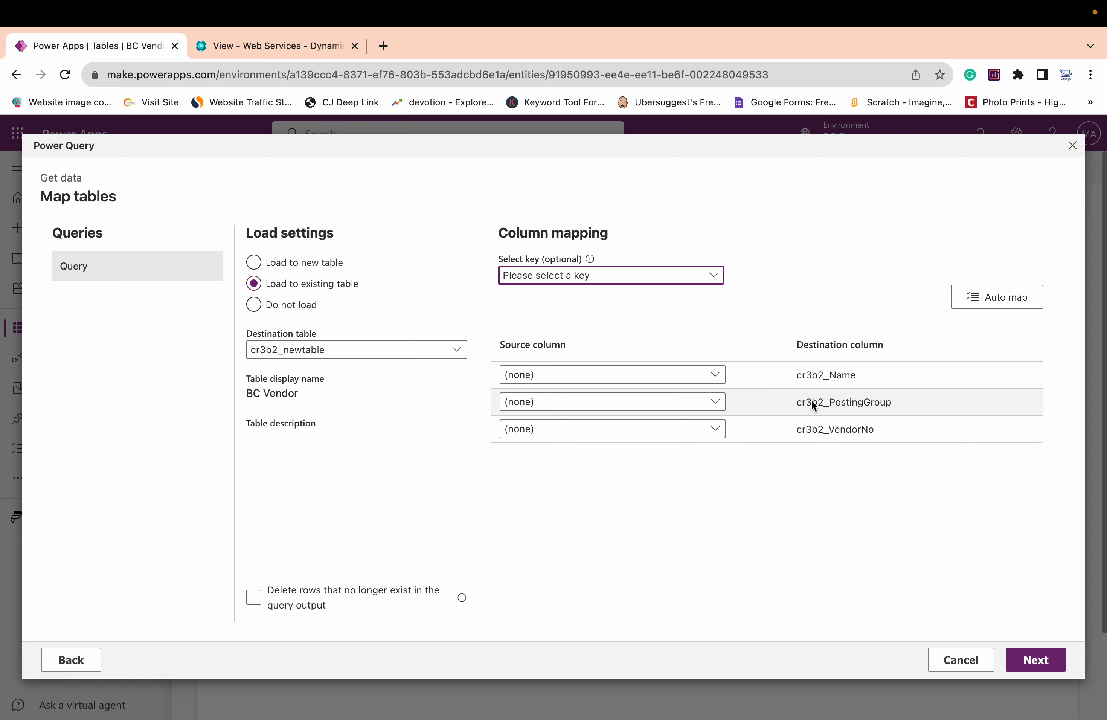
click(713, 375)
scroll(614, 542, down, 5)
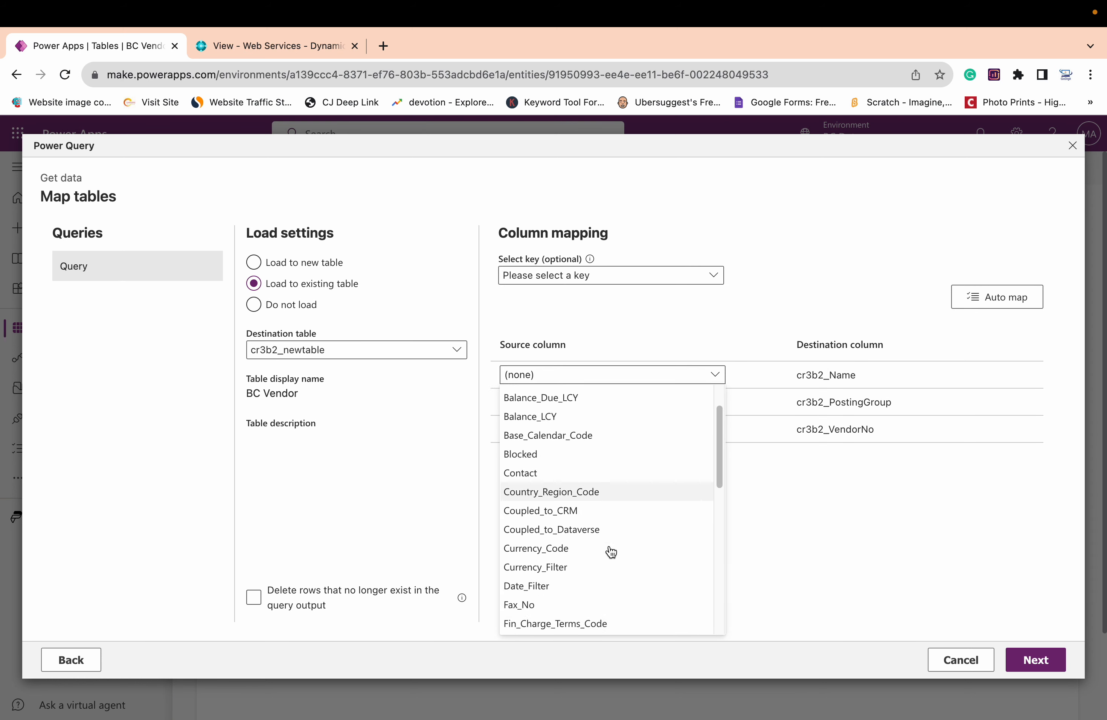
scroll(607, 549, down, 2)
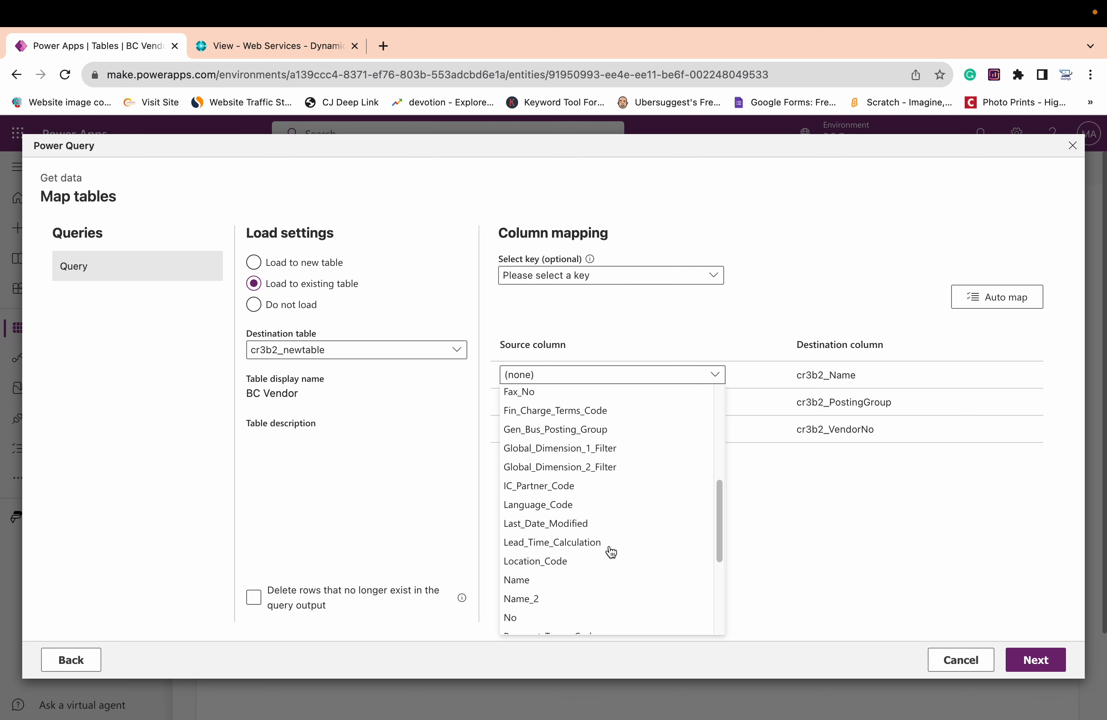
click(536, 582)
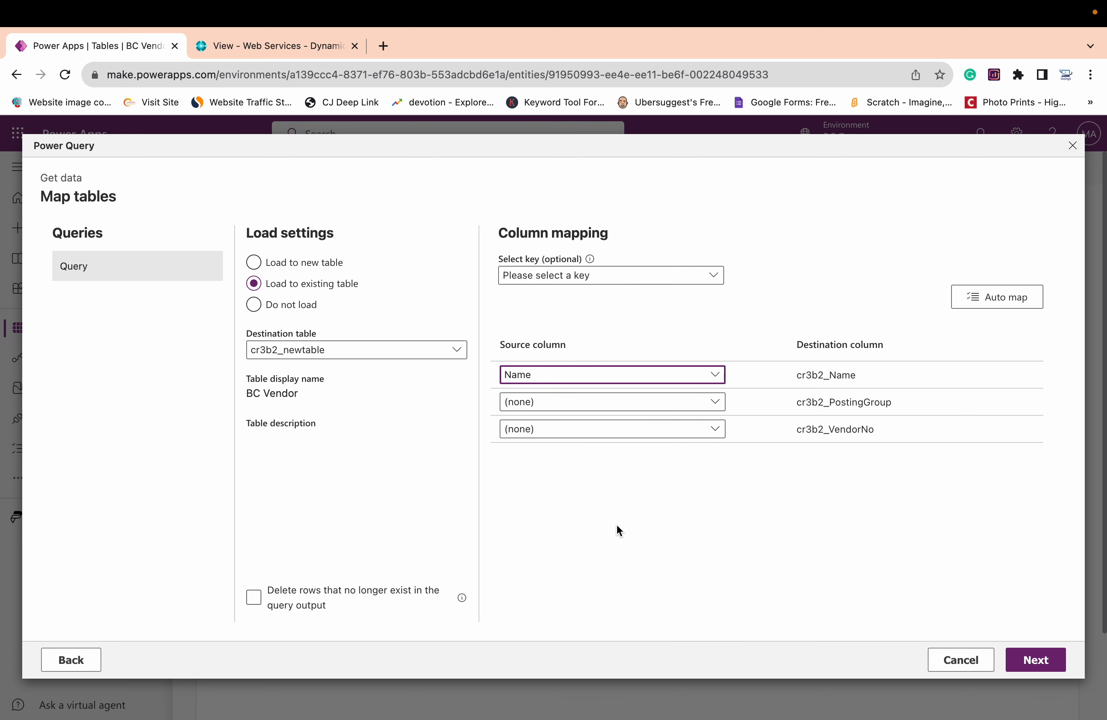
Map the Vendor_Posting_Group source column to the cr3b2_PostingGroup destination column
click(716, 406)
scroll(590, 537, down, 10)
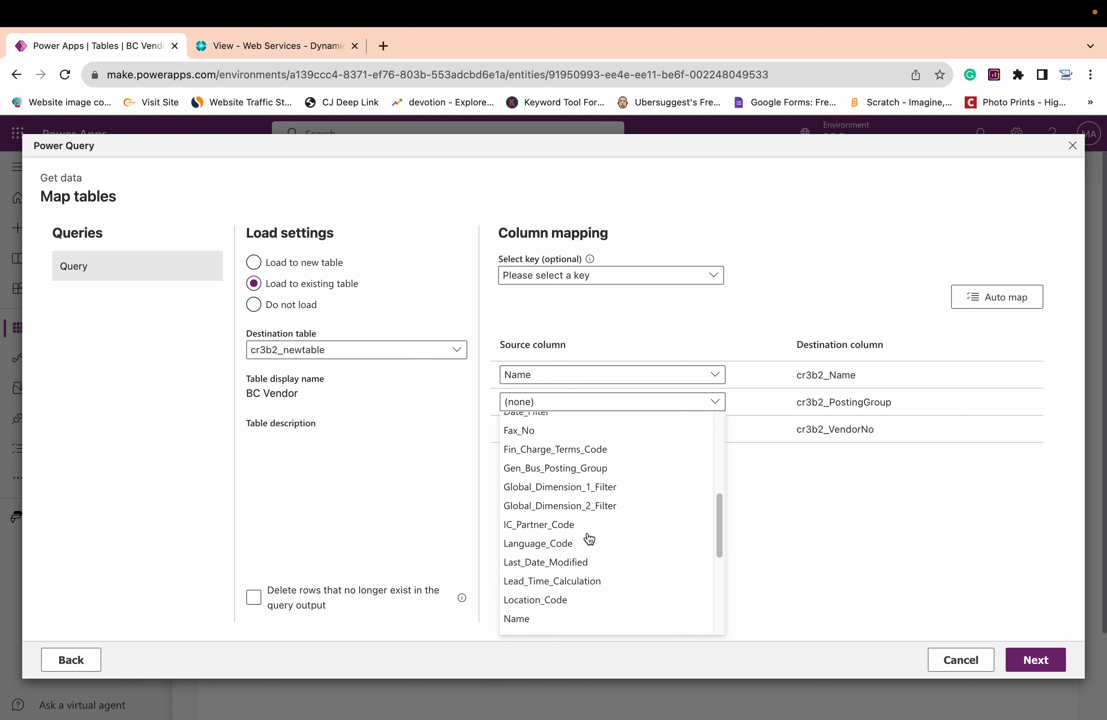
scroll(589, 538, down, 5)
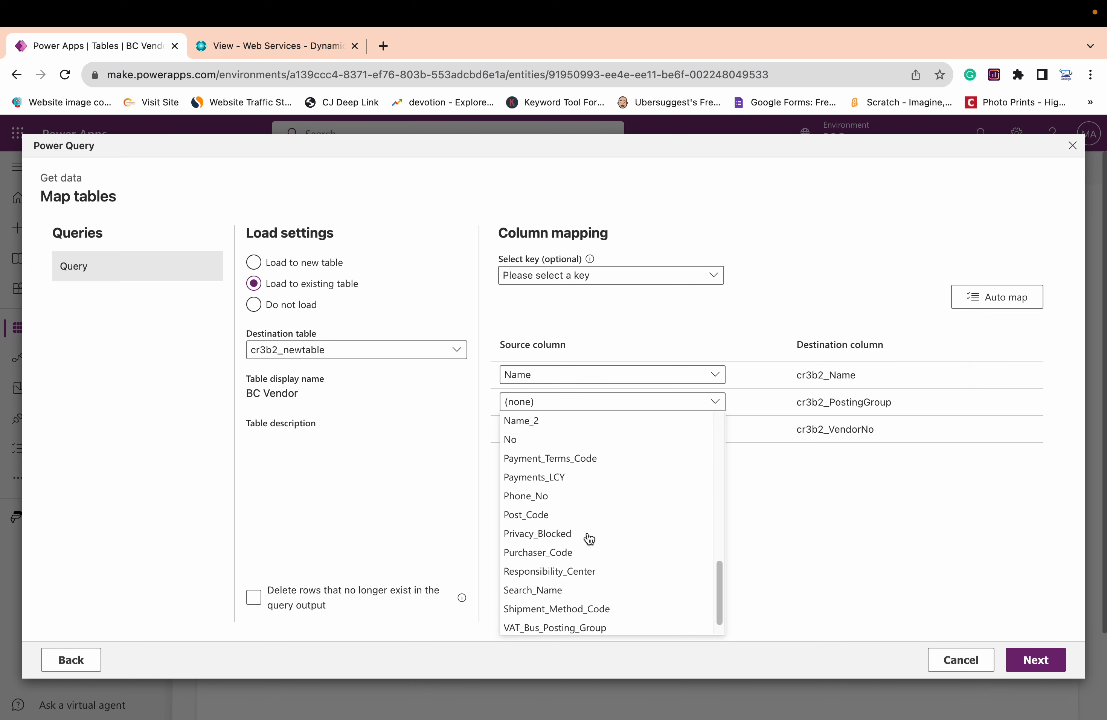
click(587, 625)
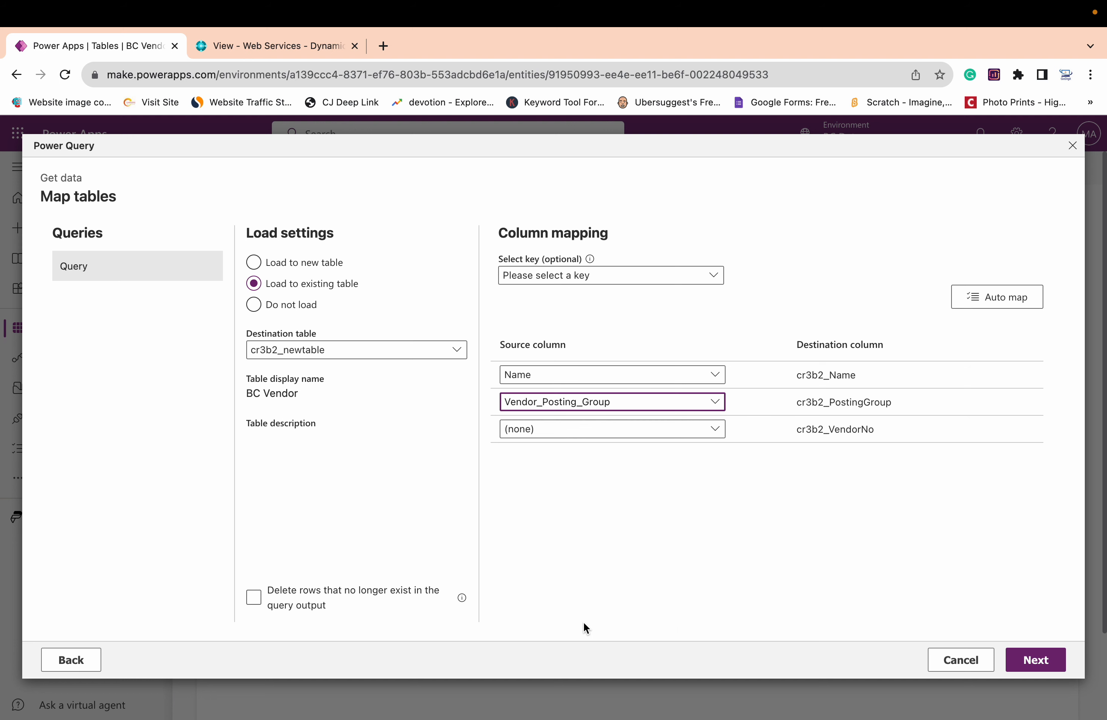
Map the No source column to the cr3b2_VendorNo destination column and continue to the refresh settings
click(718, 435)
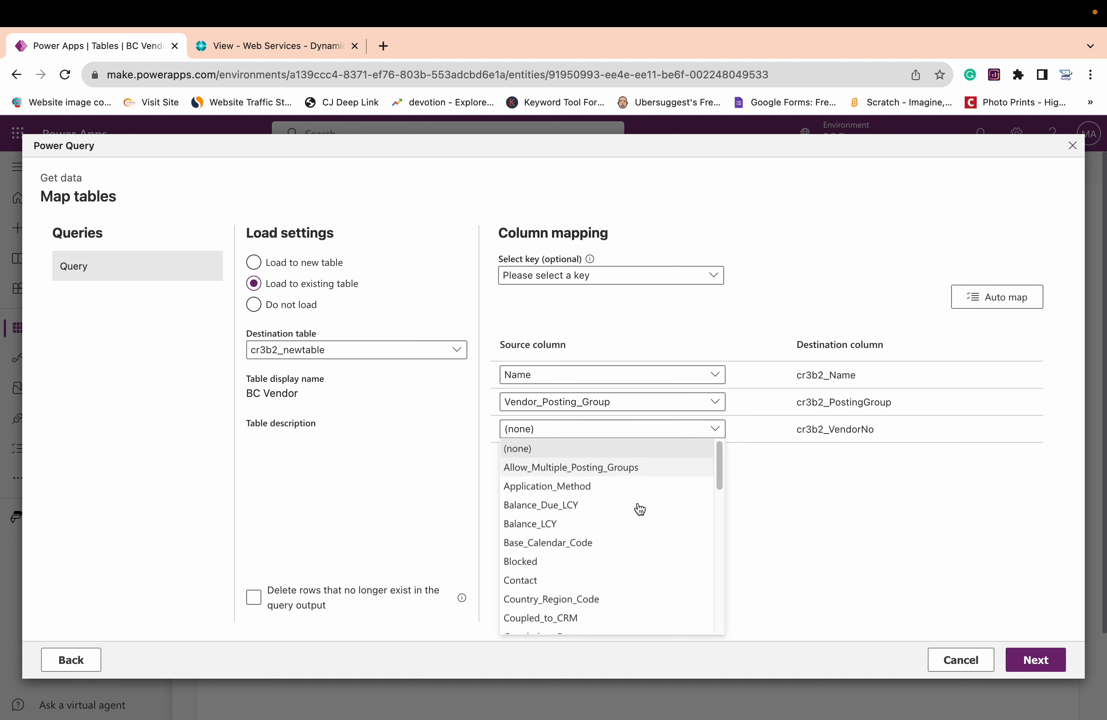
scroll(592, 559, down, 5)
scroll(592, 559, down, 3)
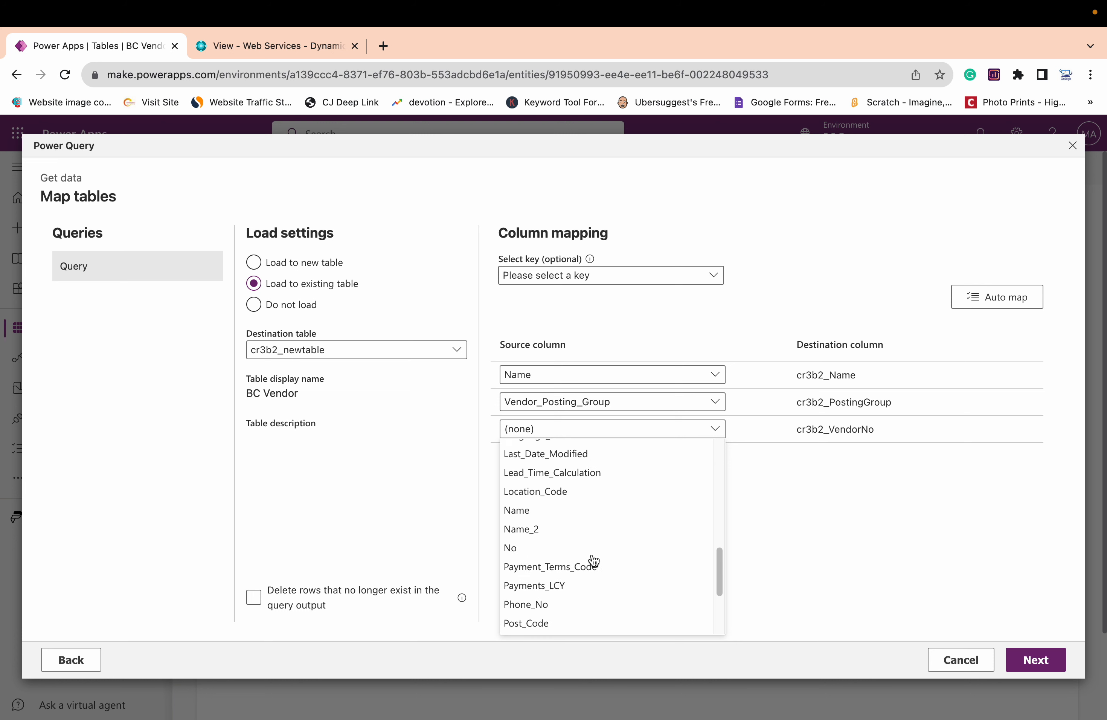
click(534, 550)
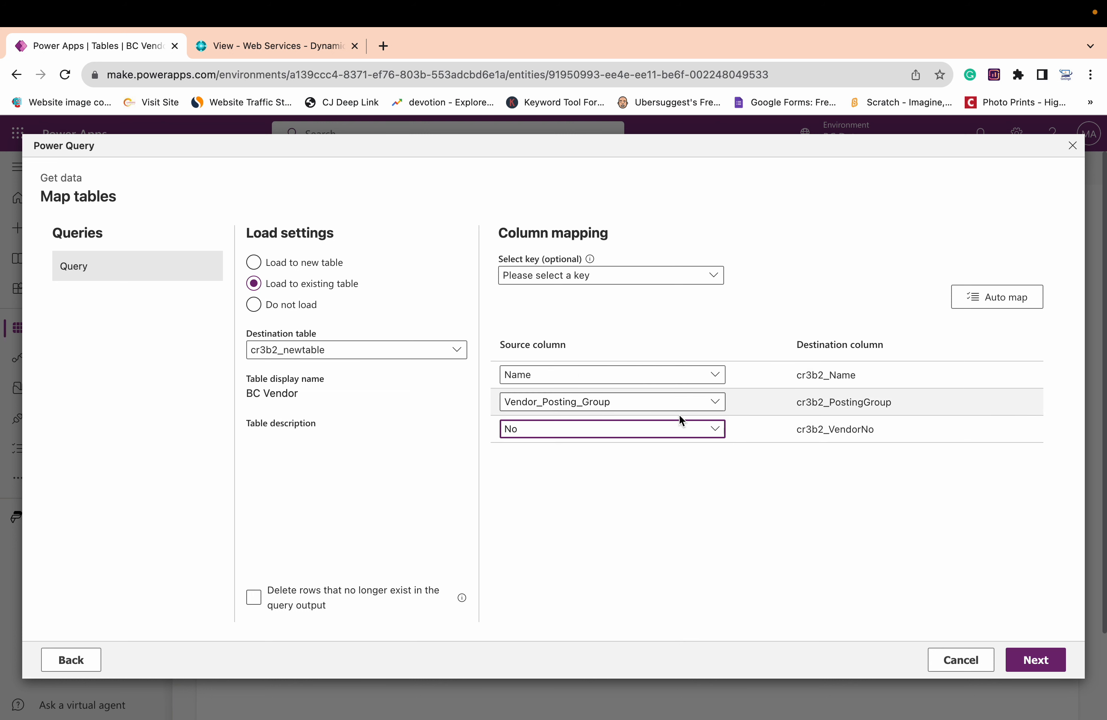
click(1029, 668)
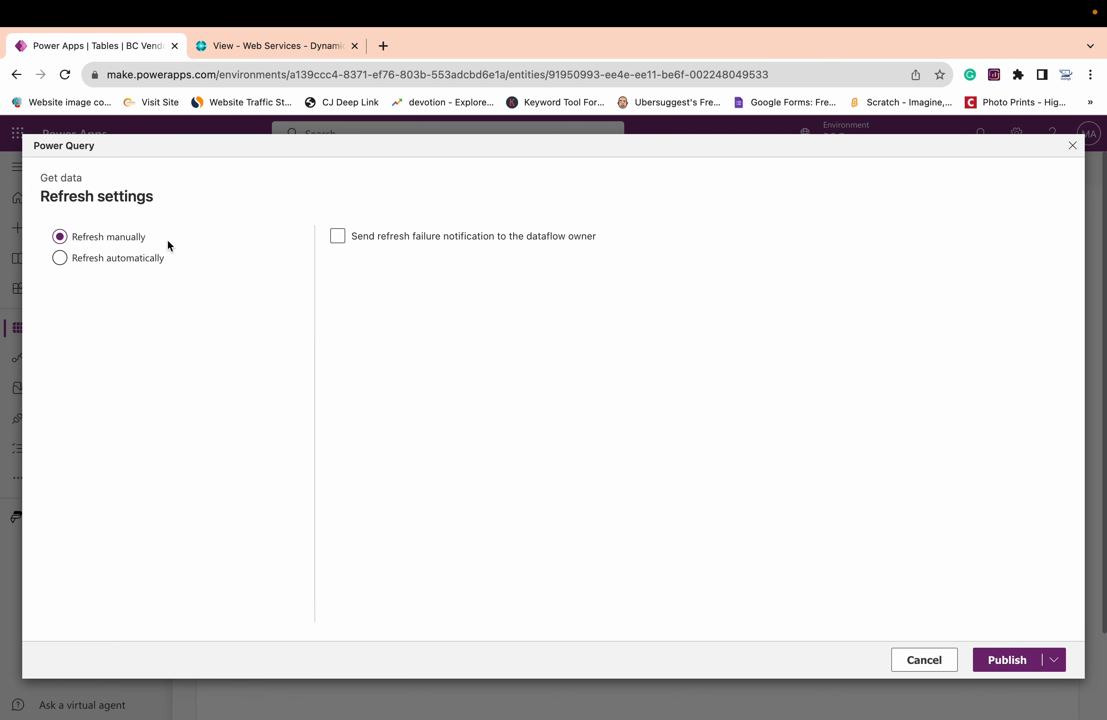
Set the dataflow to refresh automatically every 30 minutes and publish it
click(157, 260)
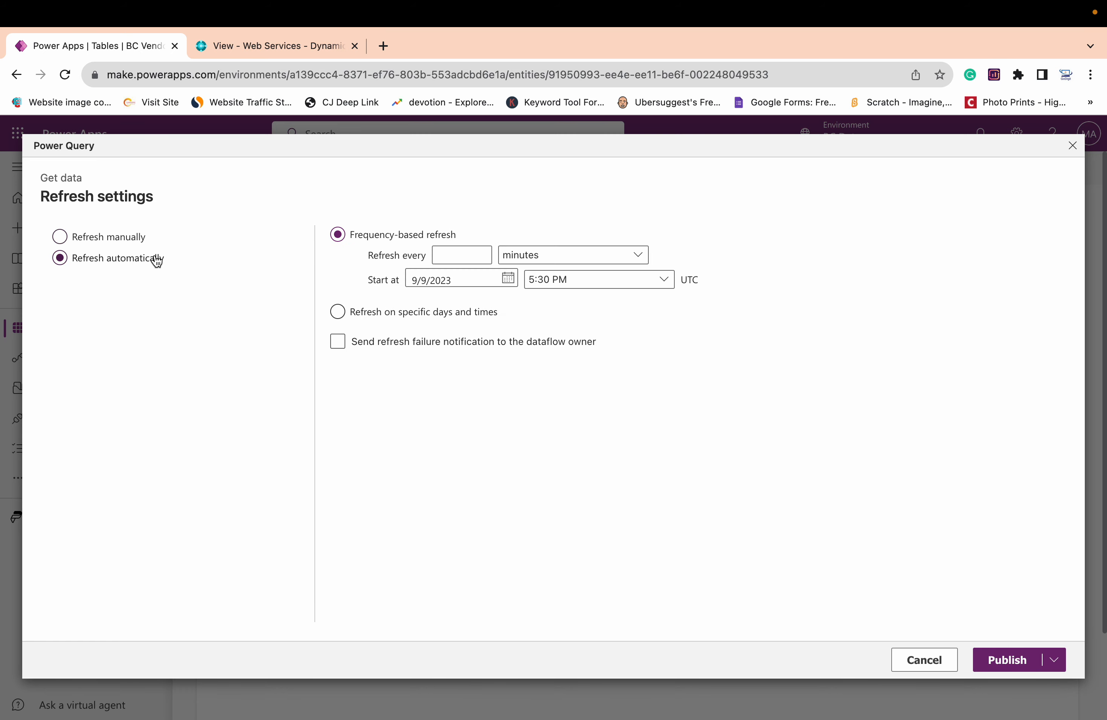
click(468, 257)
text(30)
click(1023, 667)
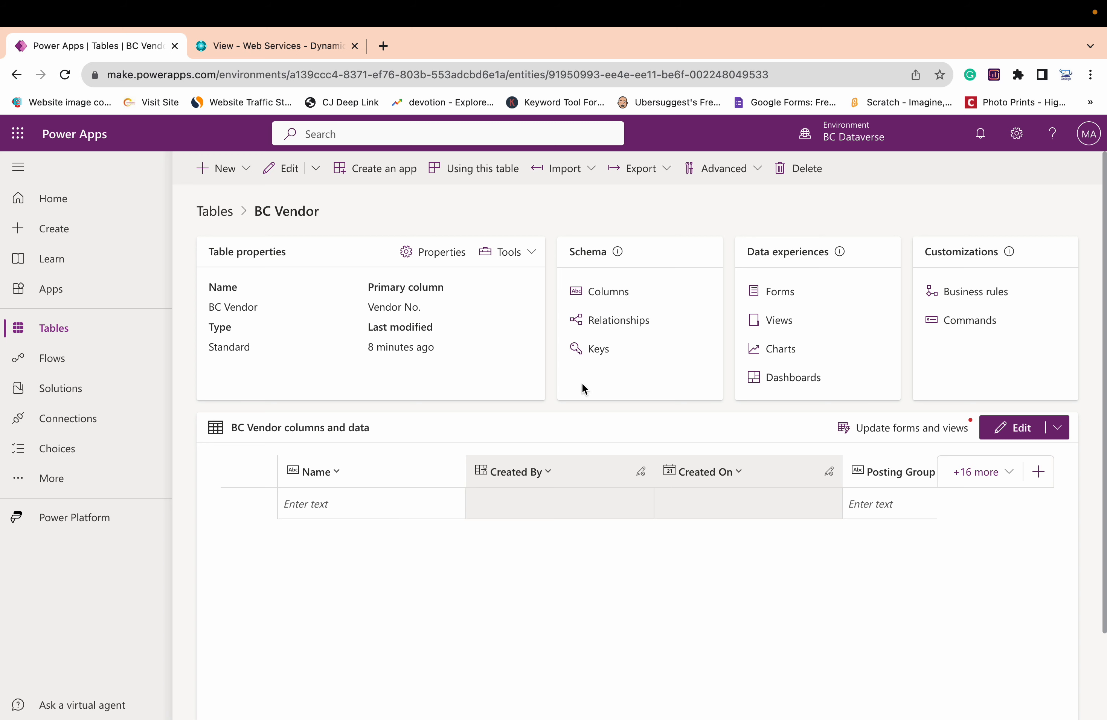
Review the BC Vendor table's page from the table list and return to the list
click(64, 336)
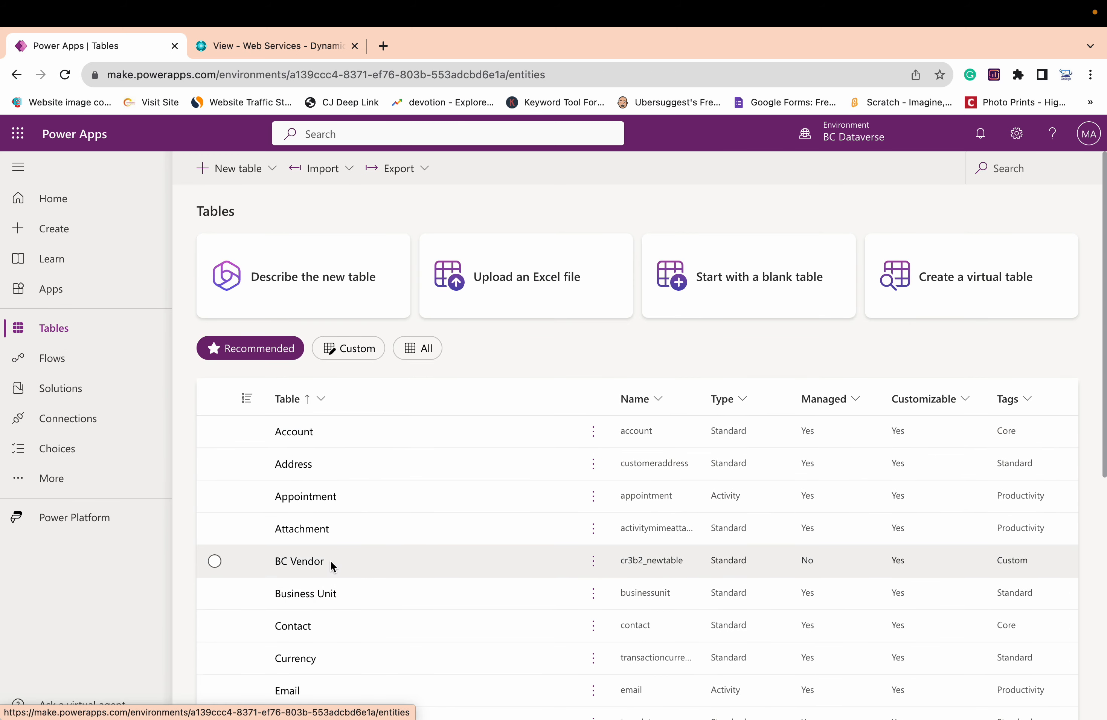
click(302, 559)
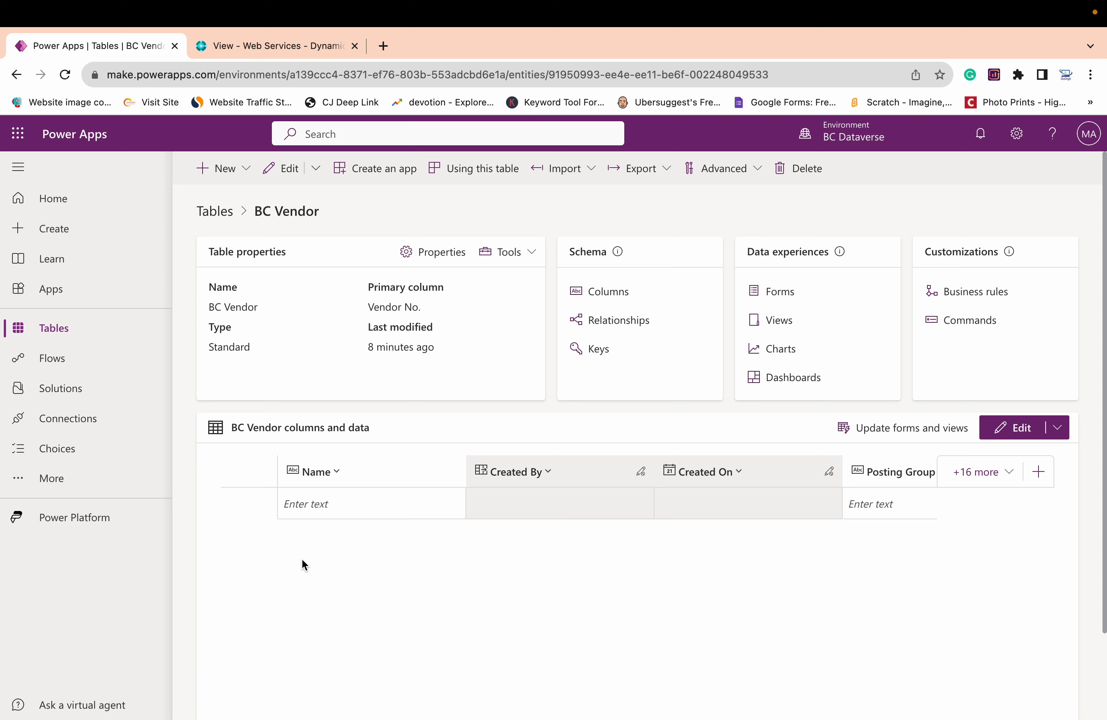
click(83, 330)
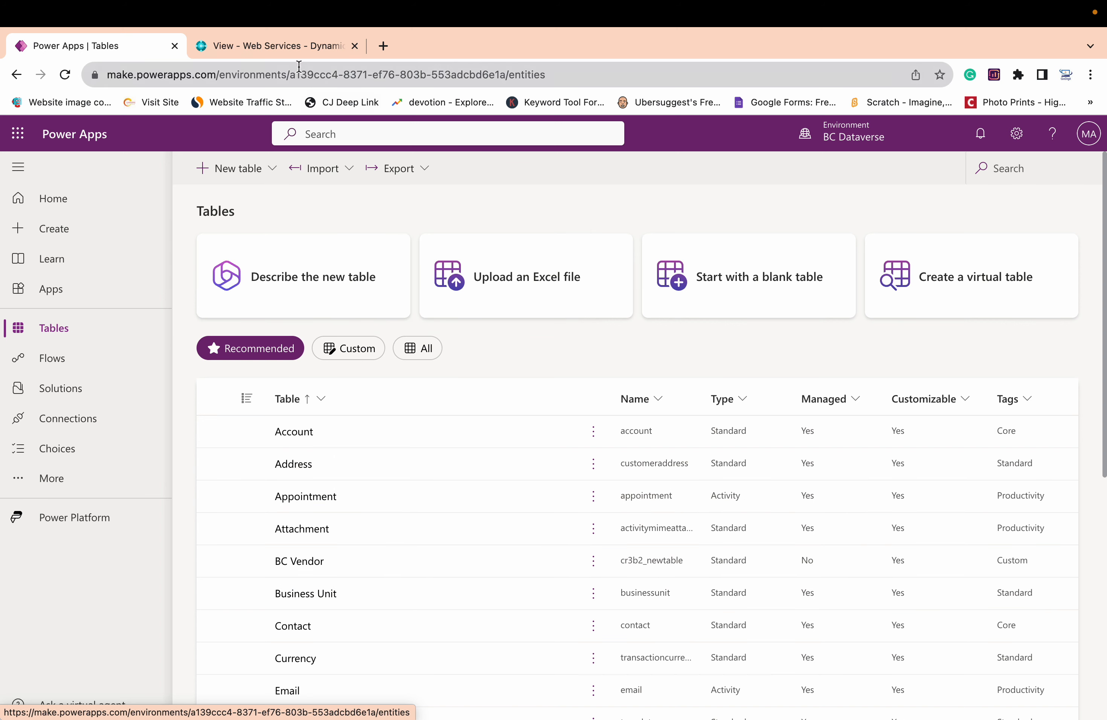
Switch to Business Central, leave the Web Services page and start a page search
click(289, 47)
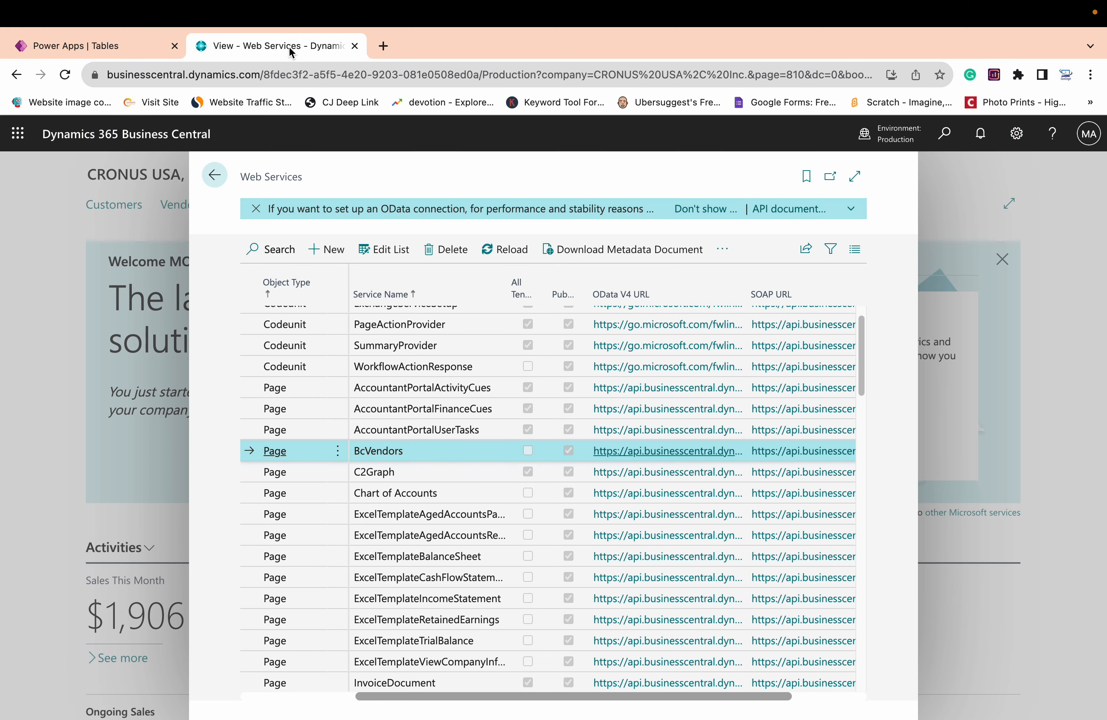
click(222, 181)
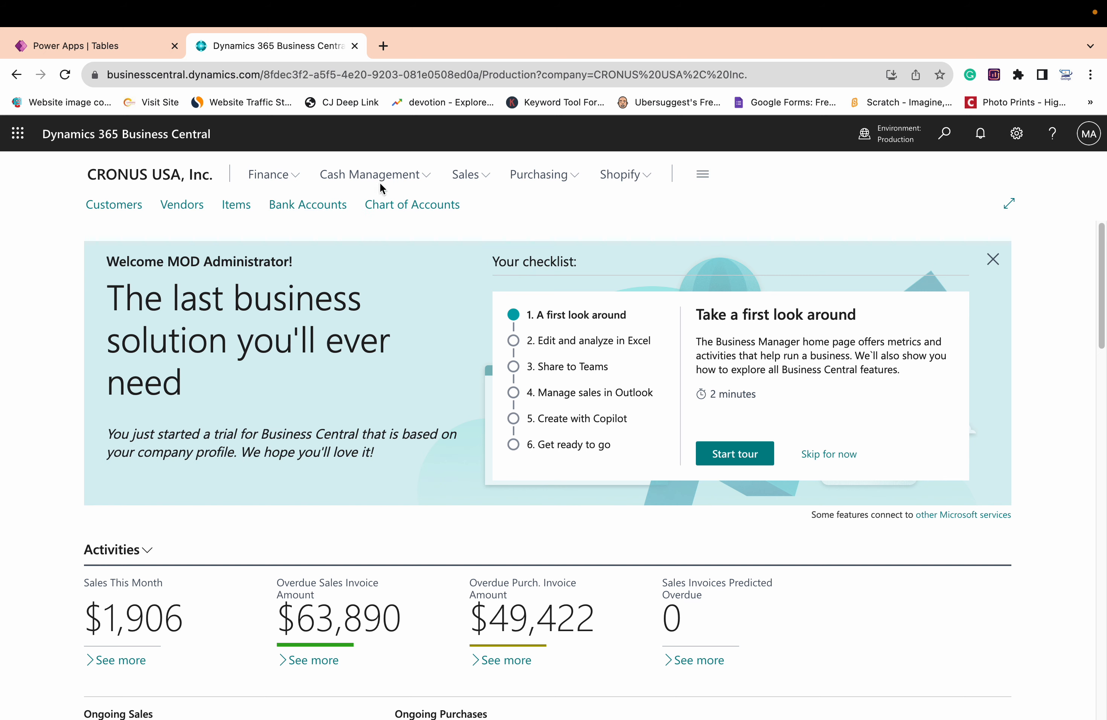
click(898, 142)
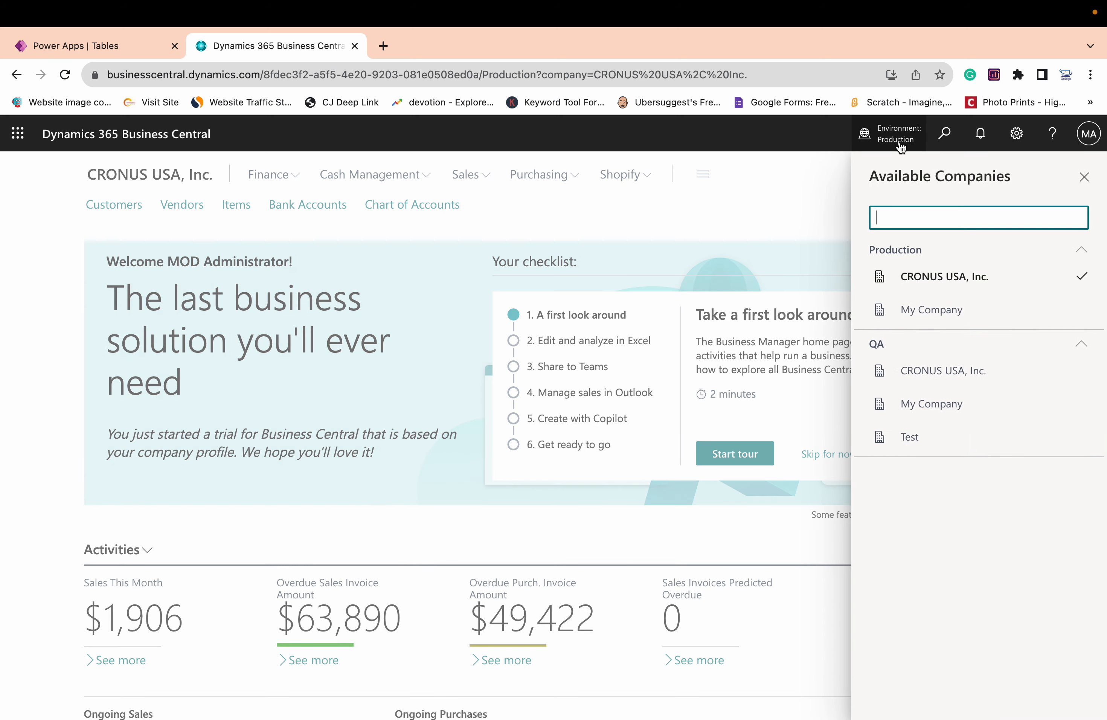
click(944, 137)
text(daa)
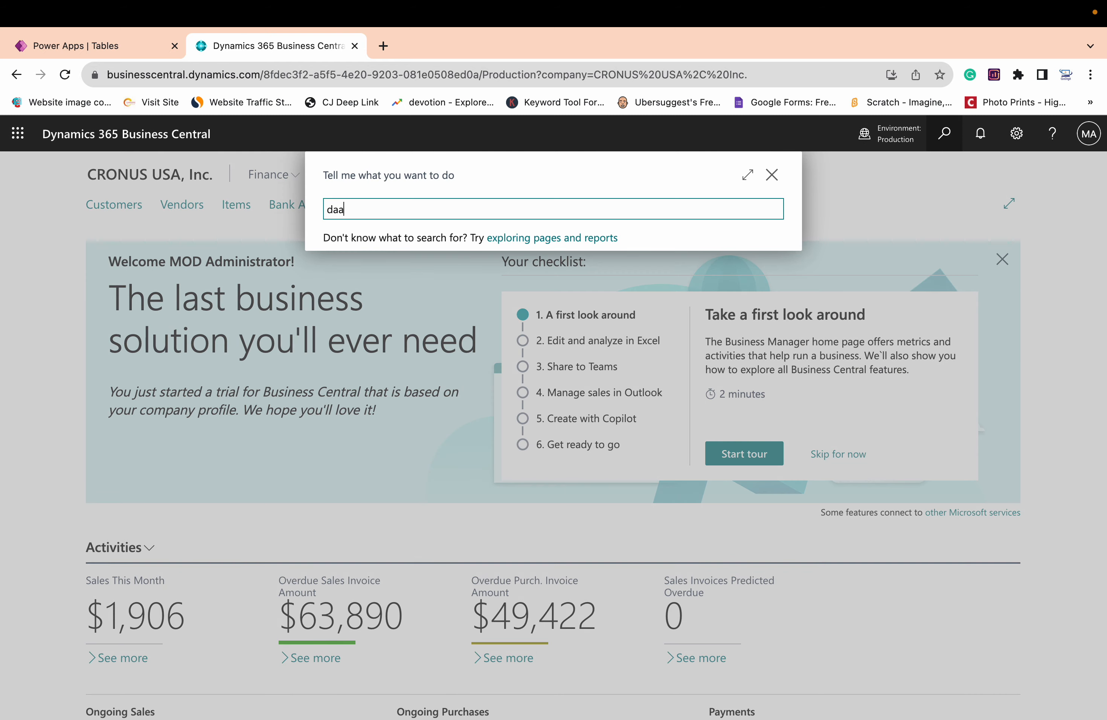
key(BackSpace)
text(ta)
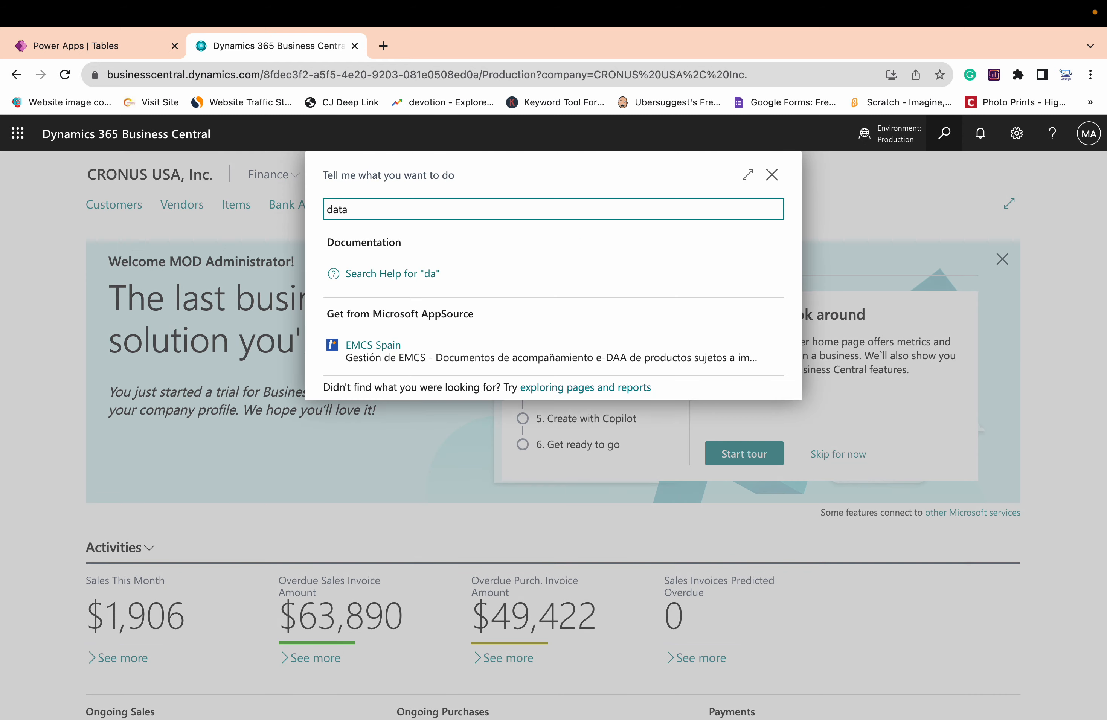
key(BackSpace)
key(BackSpace)
key(BackSpace)
key(BackSpace)
Search for the Assisted Setup page and open it
text(ass)
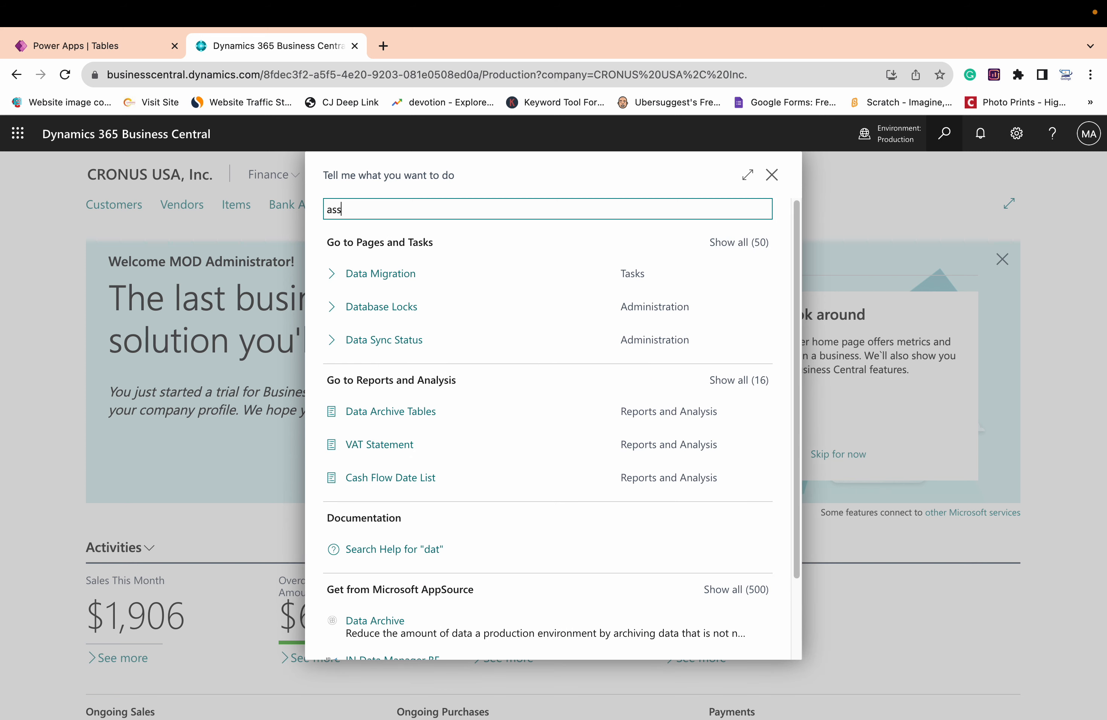
text(ited set)
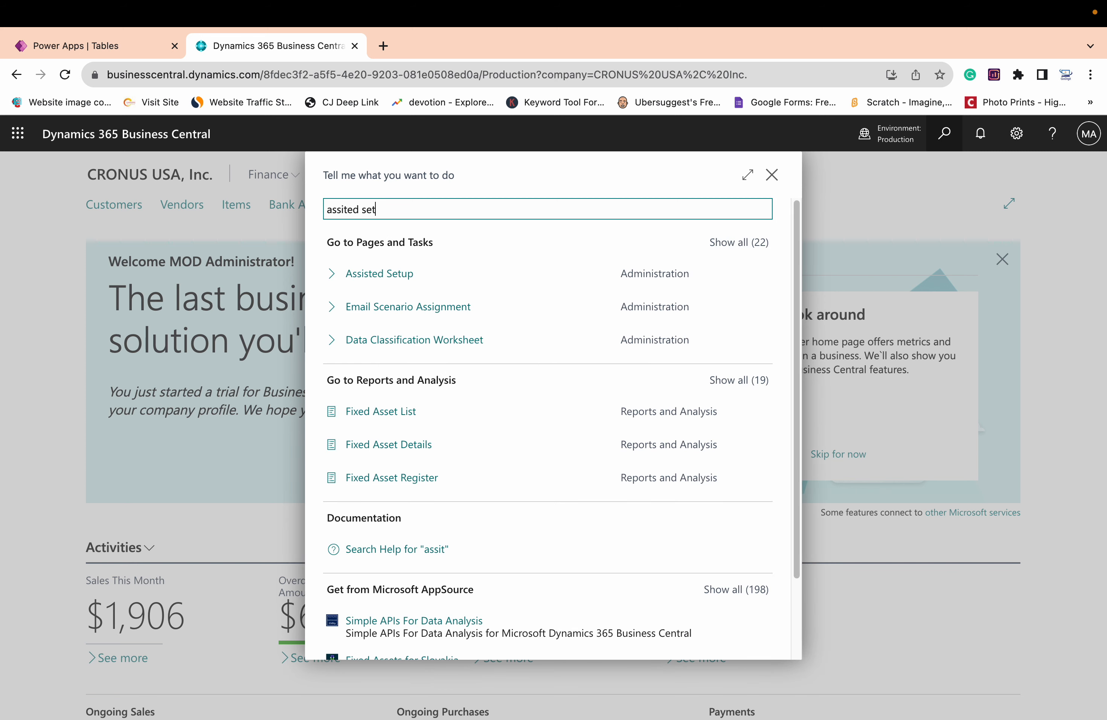
key(Tab)
key(Tab)
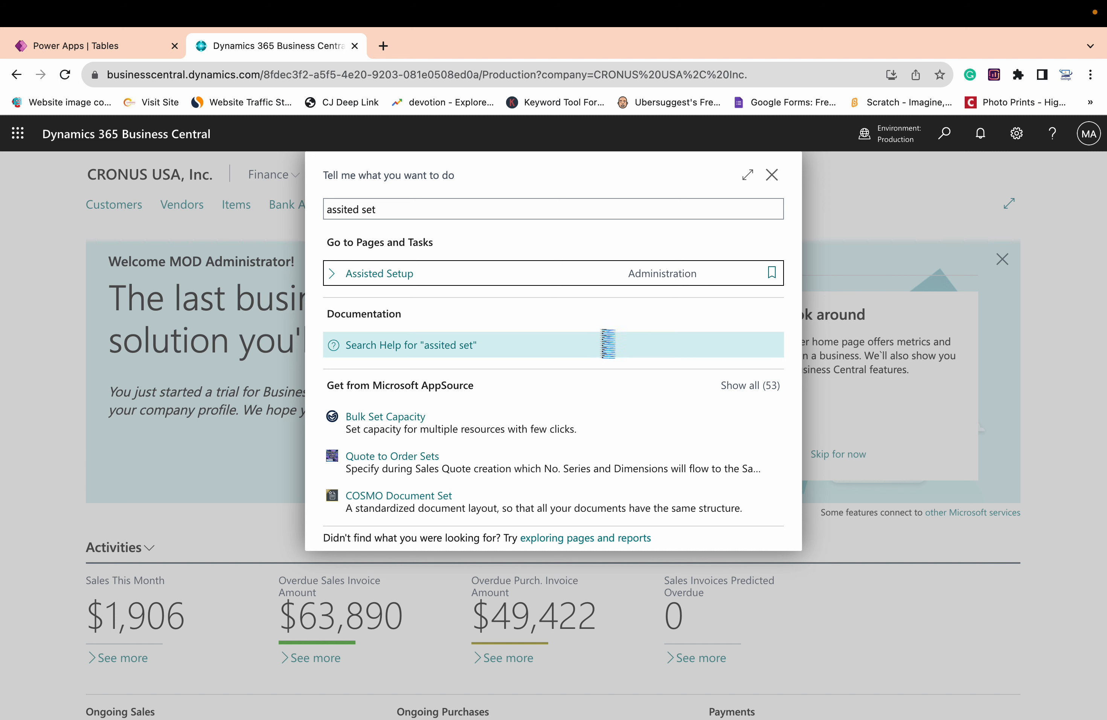
click(406, 278)
Find the guide for setting up a connection to Dataverse under Connect with other systems and start it
scroll(480, 473, down, 1)
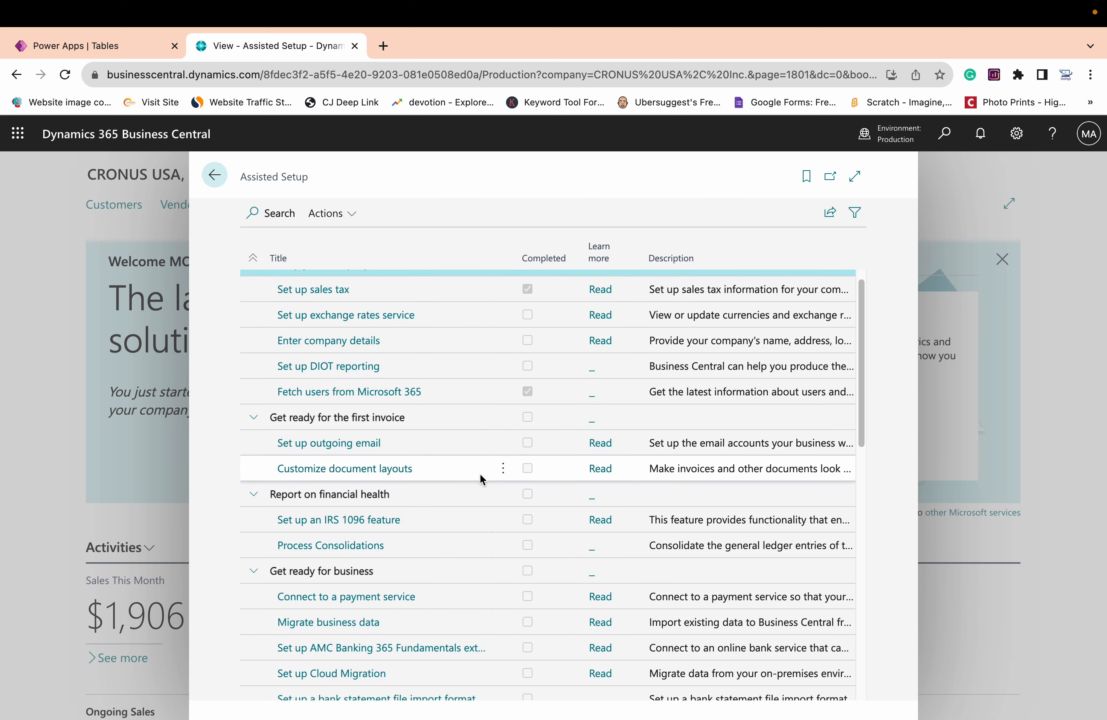
scroll(480, 472, down, 4)
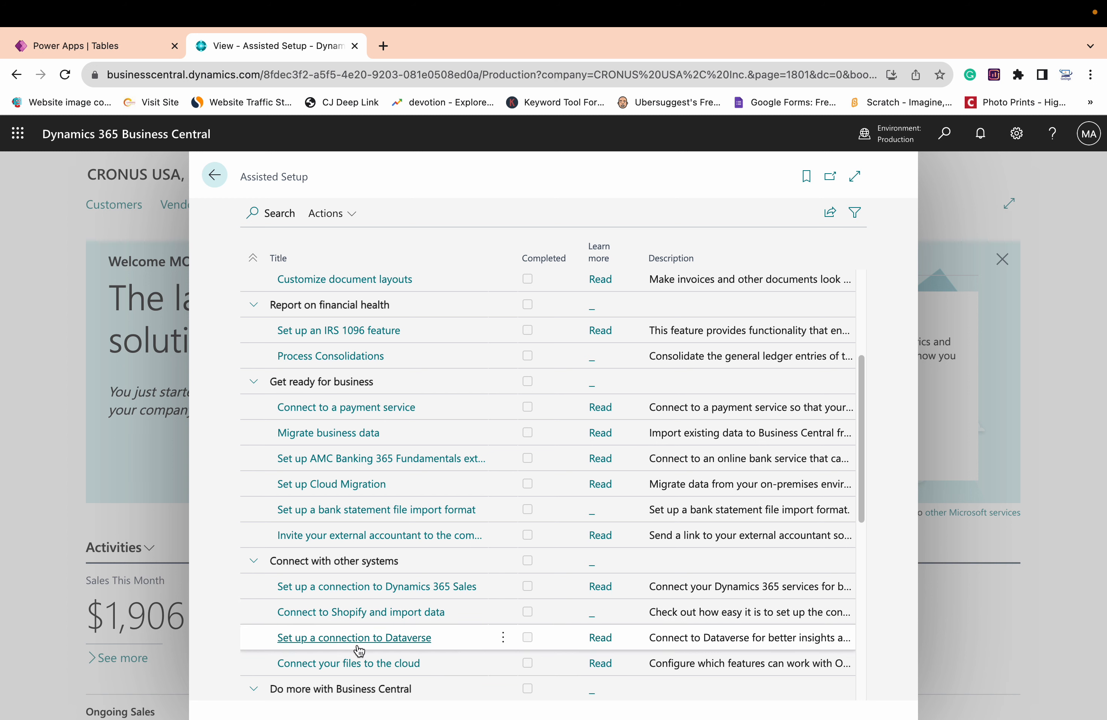
click(388, 639)
click(374, 640)
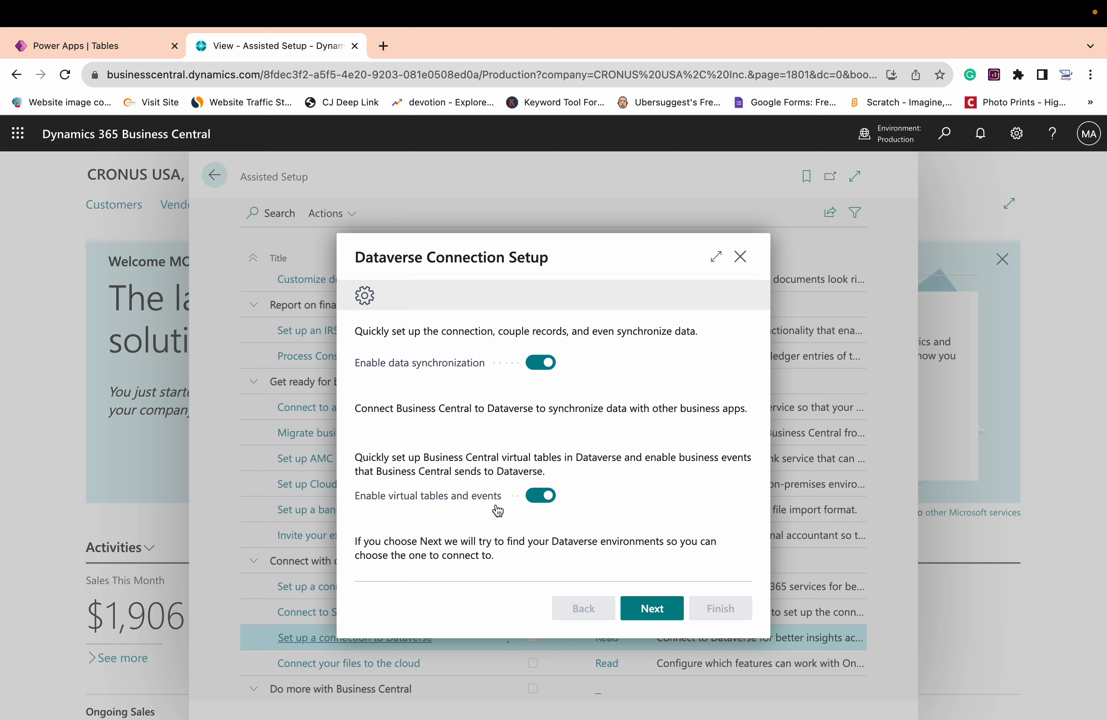
Continue with data synchronization and virtual tables and events enabled, and accept the terms and conditions
click(653, 616)
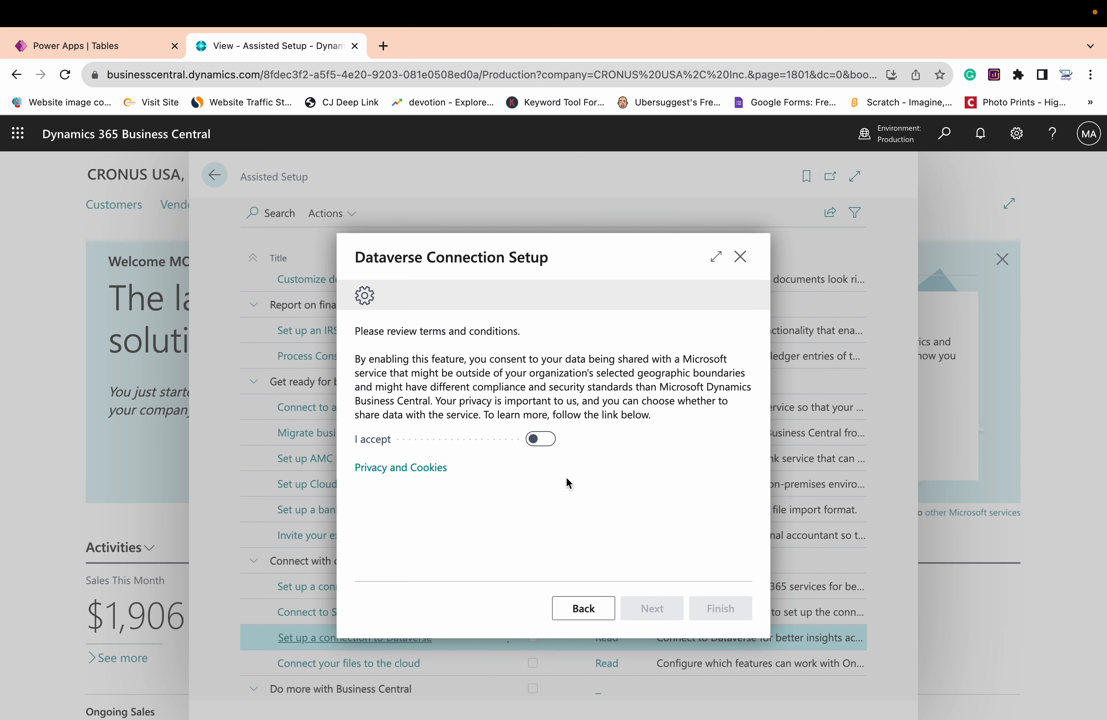
click(552, 449)
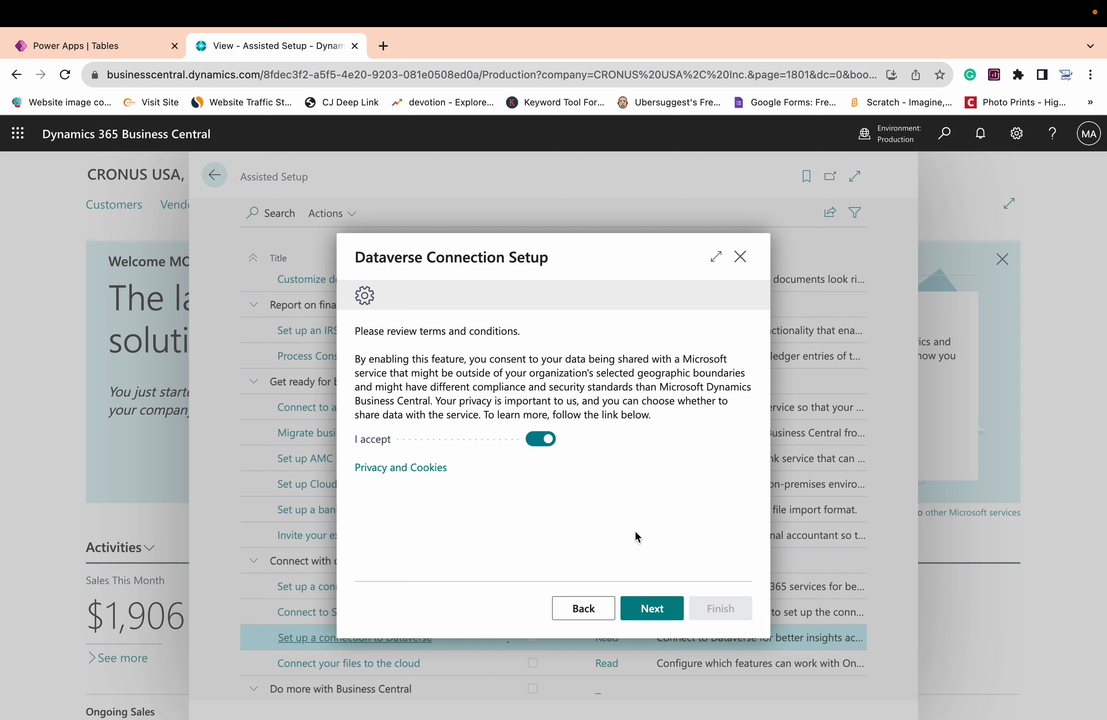
click(656, 616)
click(657, 615)
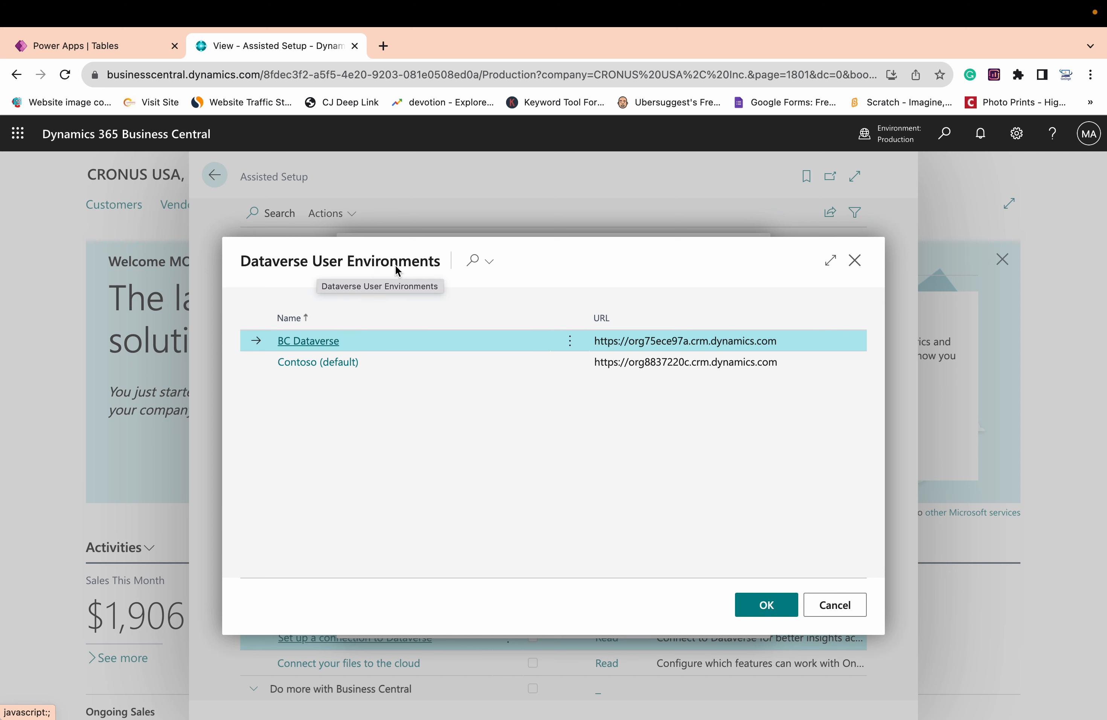
Compare the Dataverse environments offered for the connection with the environments available in Power Apps
mouse_move(393, 297)
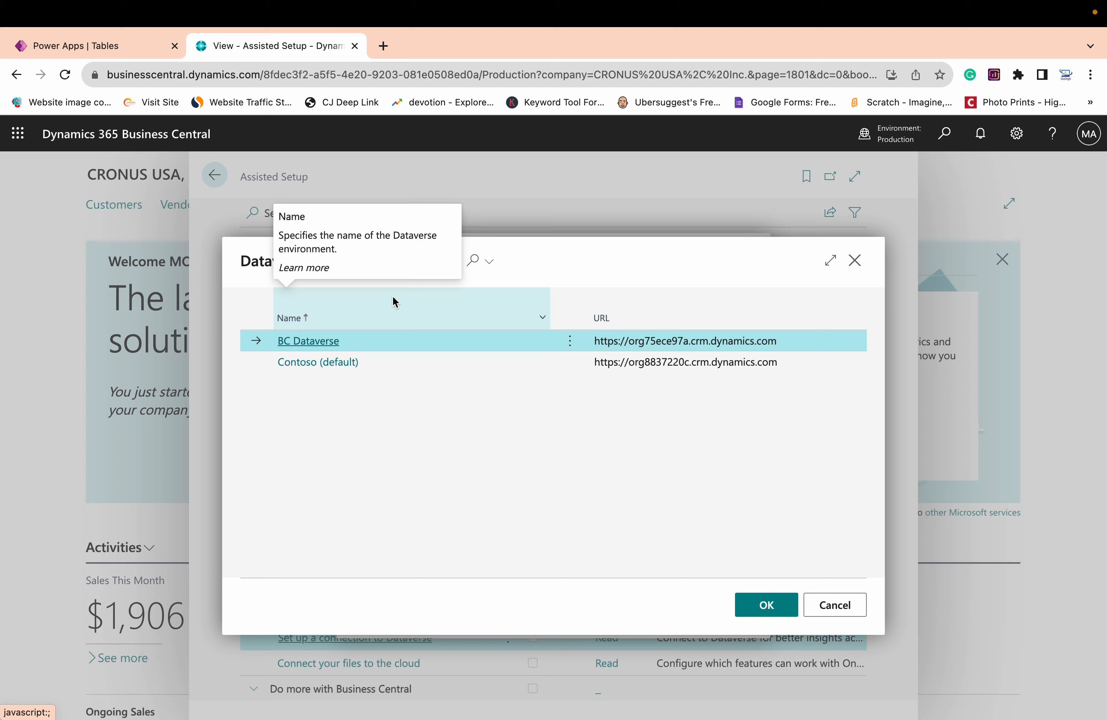
click(120, 45)
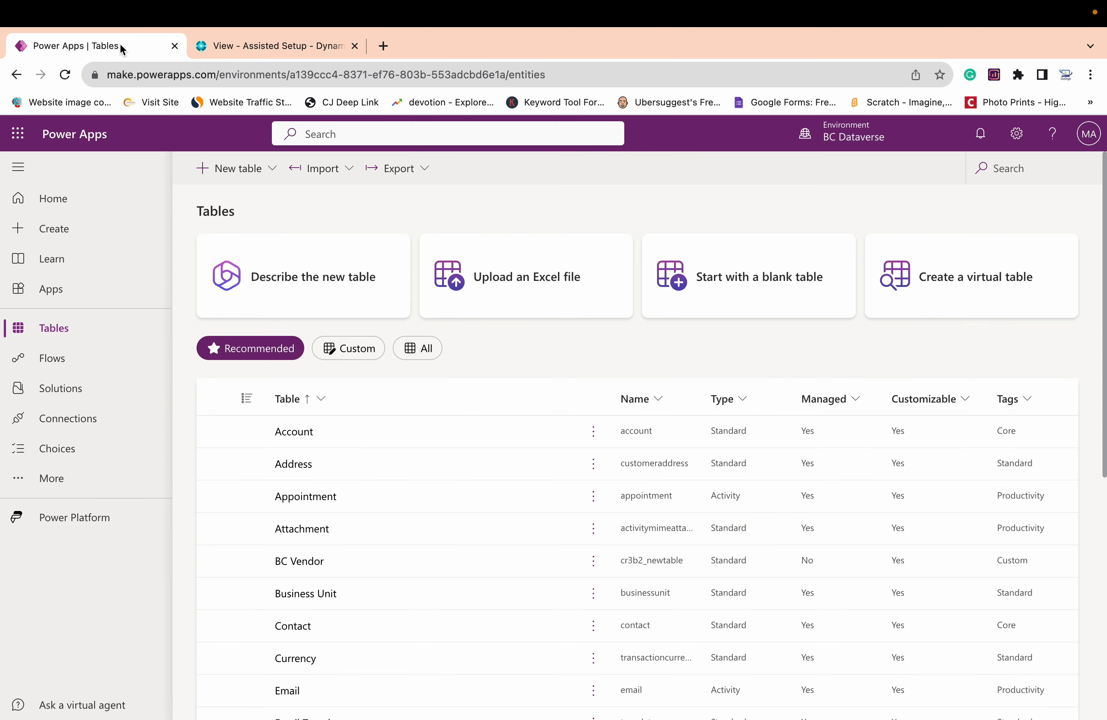
click(868, 146)
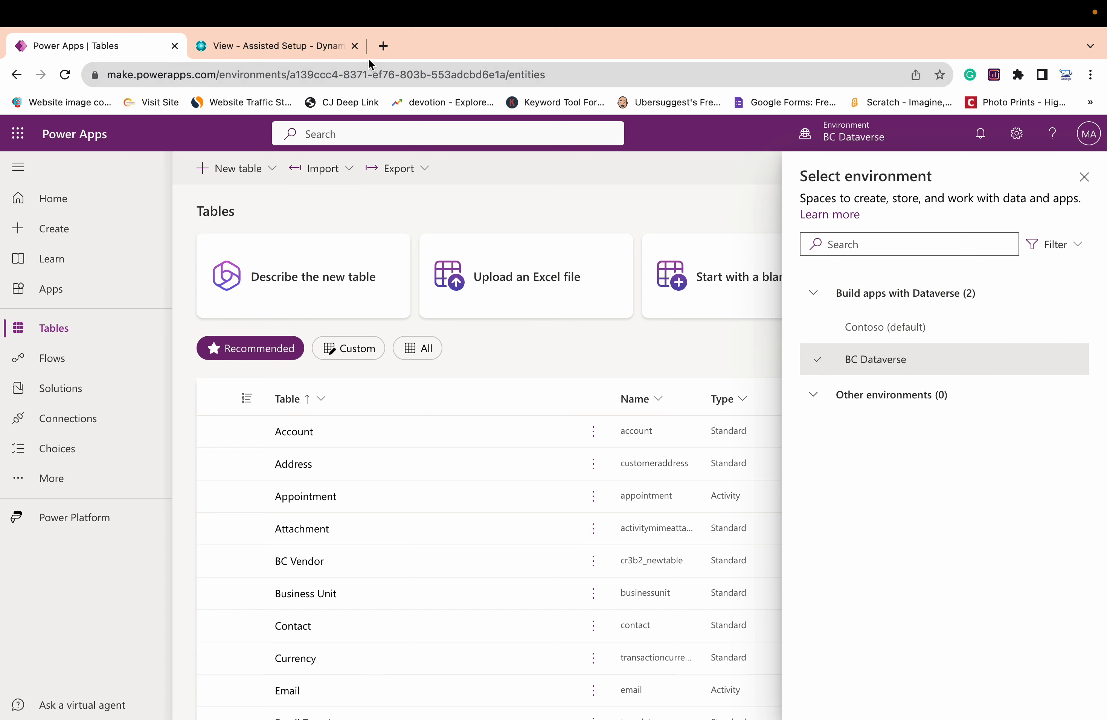
click(307, 51)
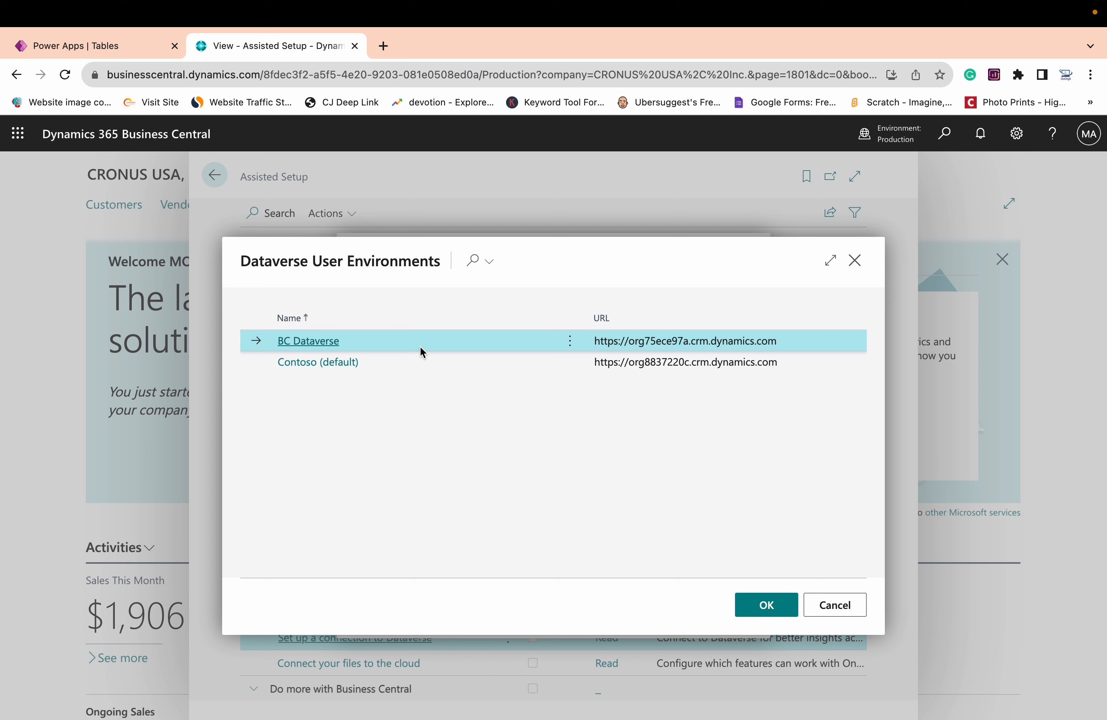
Choose Contoso (default) as the Dataverse environment to connect and sign in with the administrator account
click(407, 367)
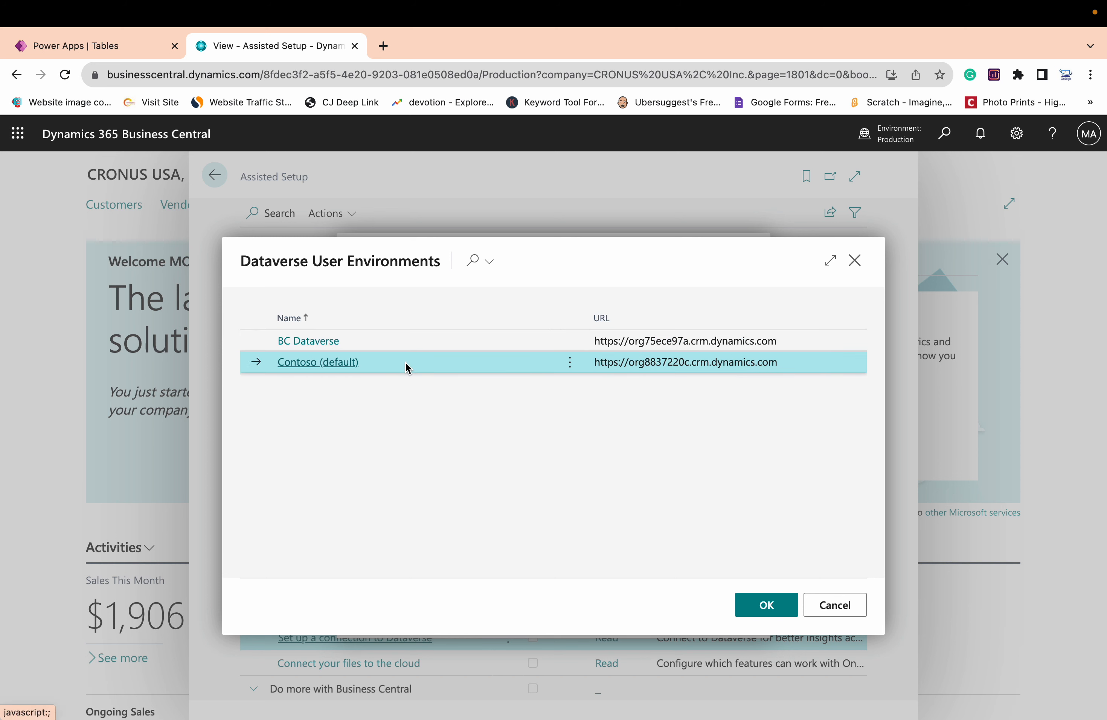
click(777, 611)
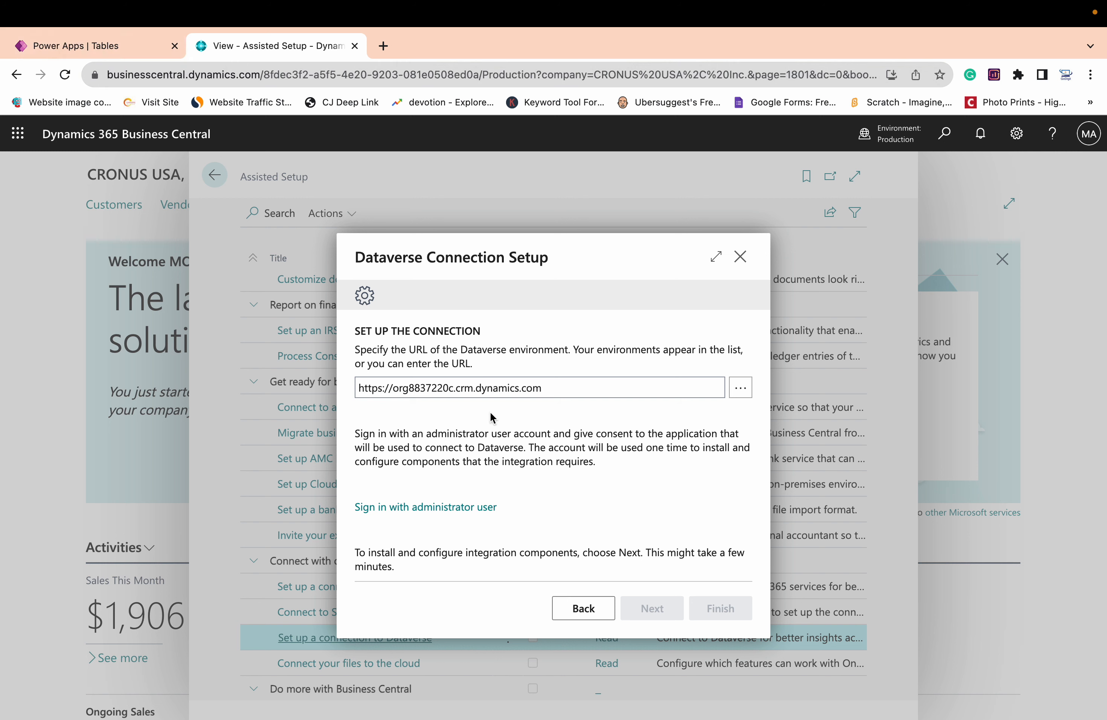
click(427, 509)
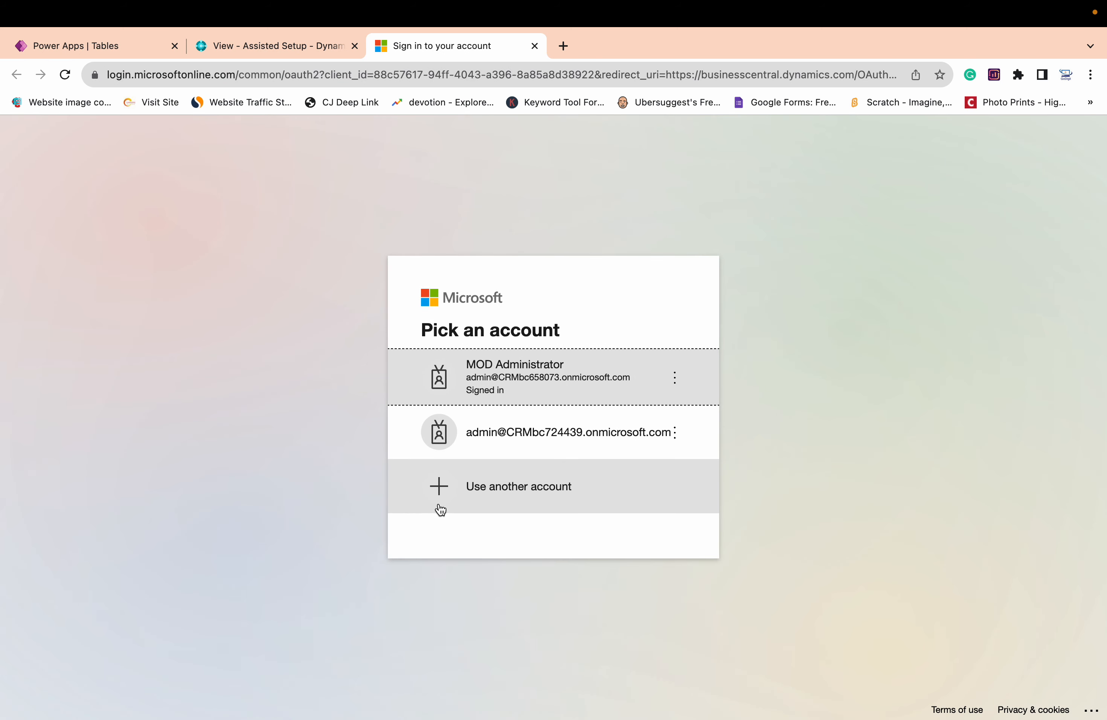
click(572, 392)
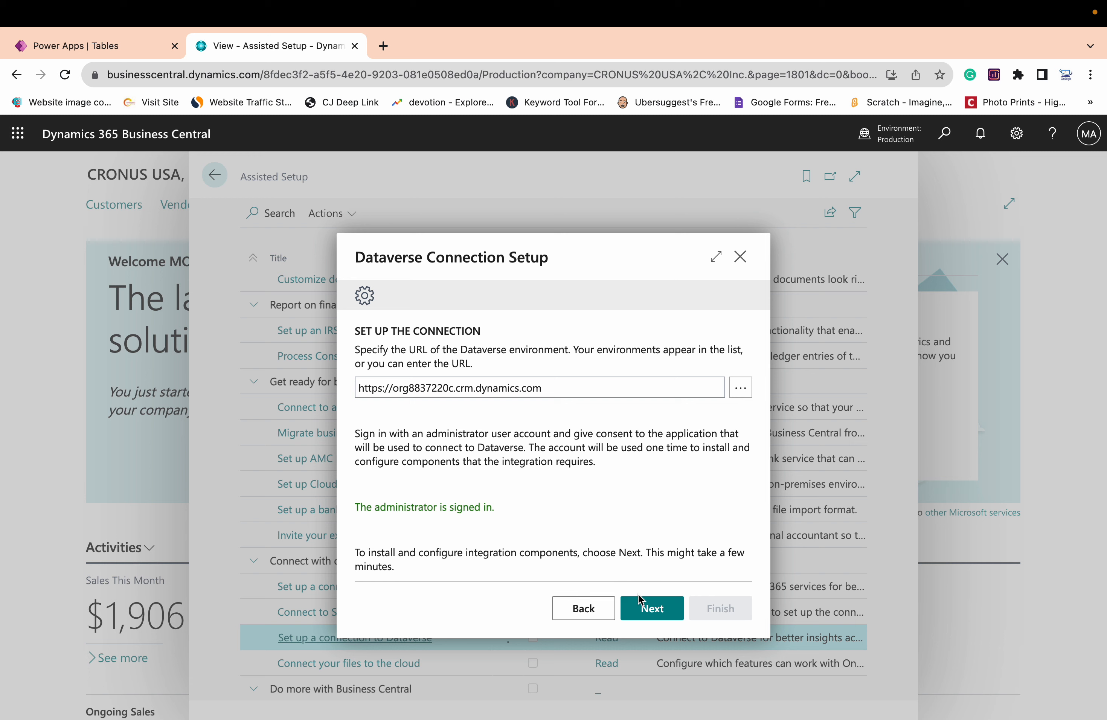
click(657, 613)
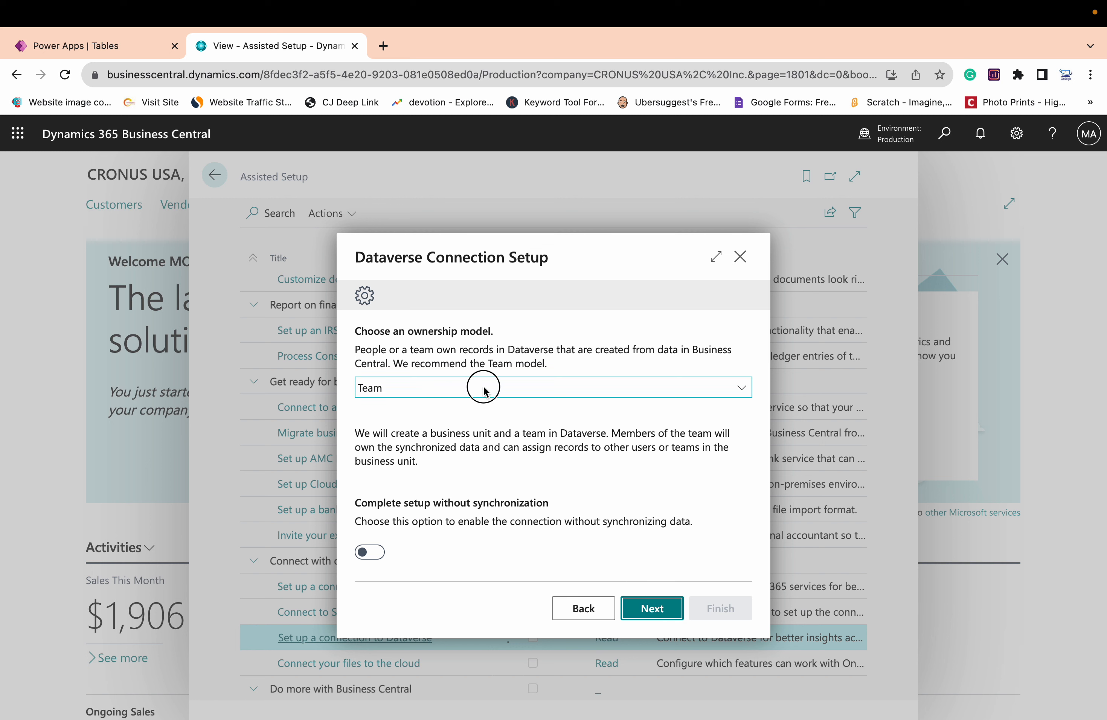
Keep the Team ownership model, enable completing setup without synchronization, and continue to the virtual tables setup
click(483, 387)
click(441, 387)
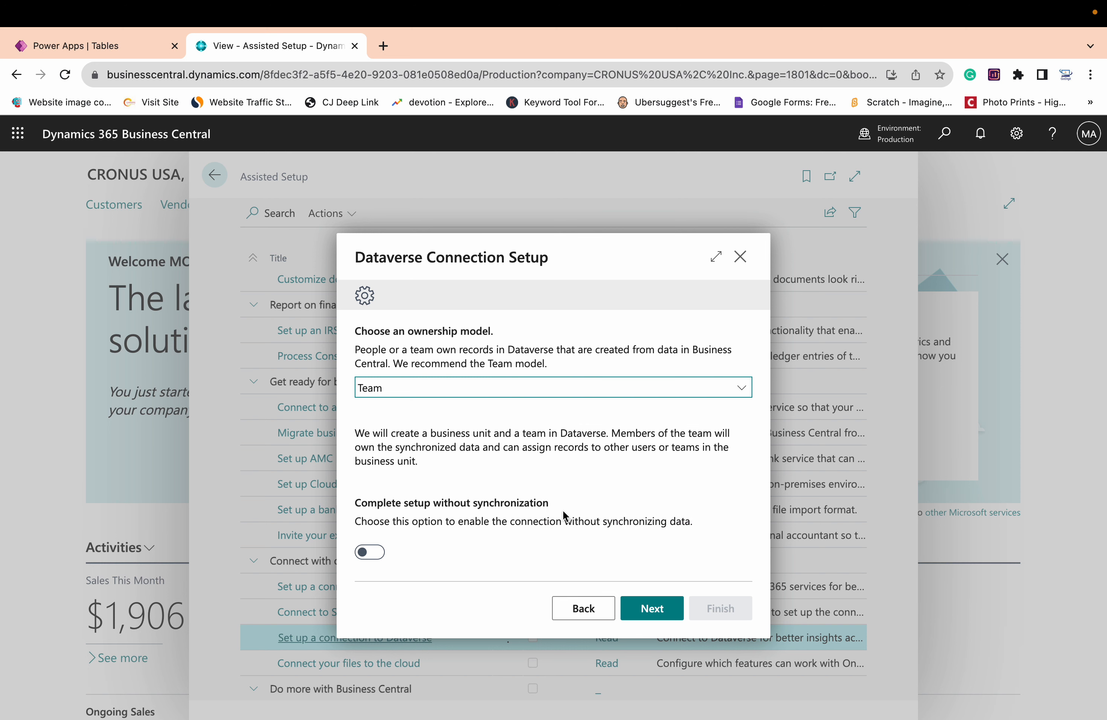
click(371, 549)
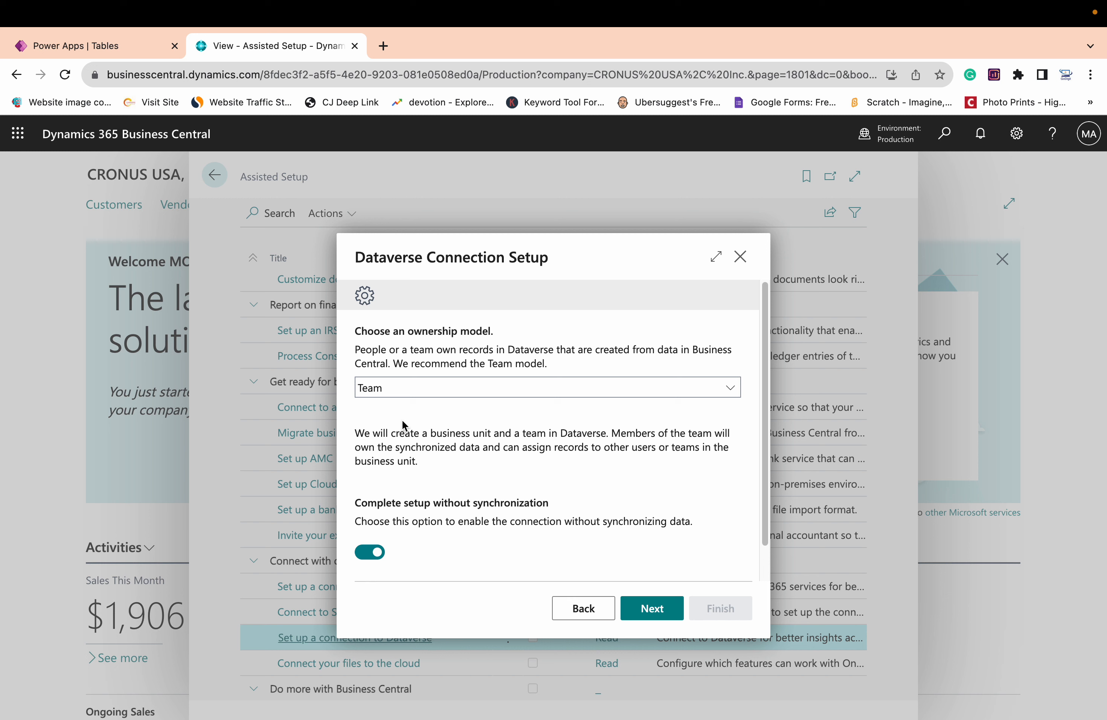
click(378, 554)
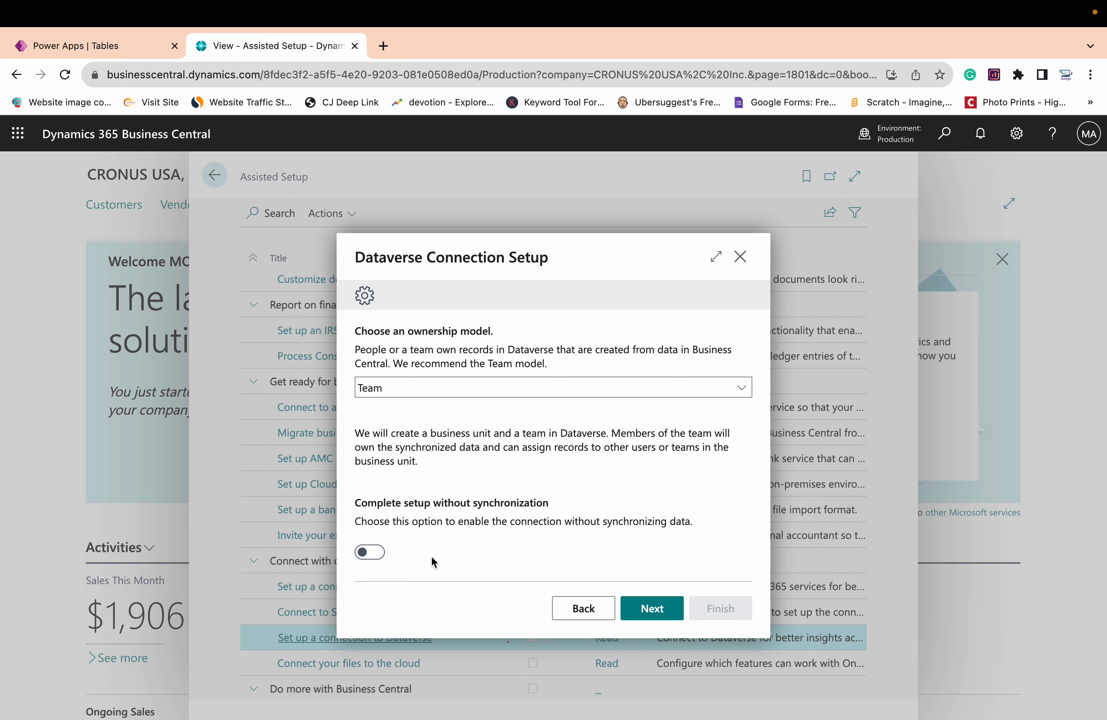
click(381, 559)
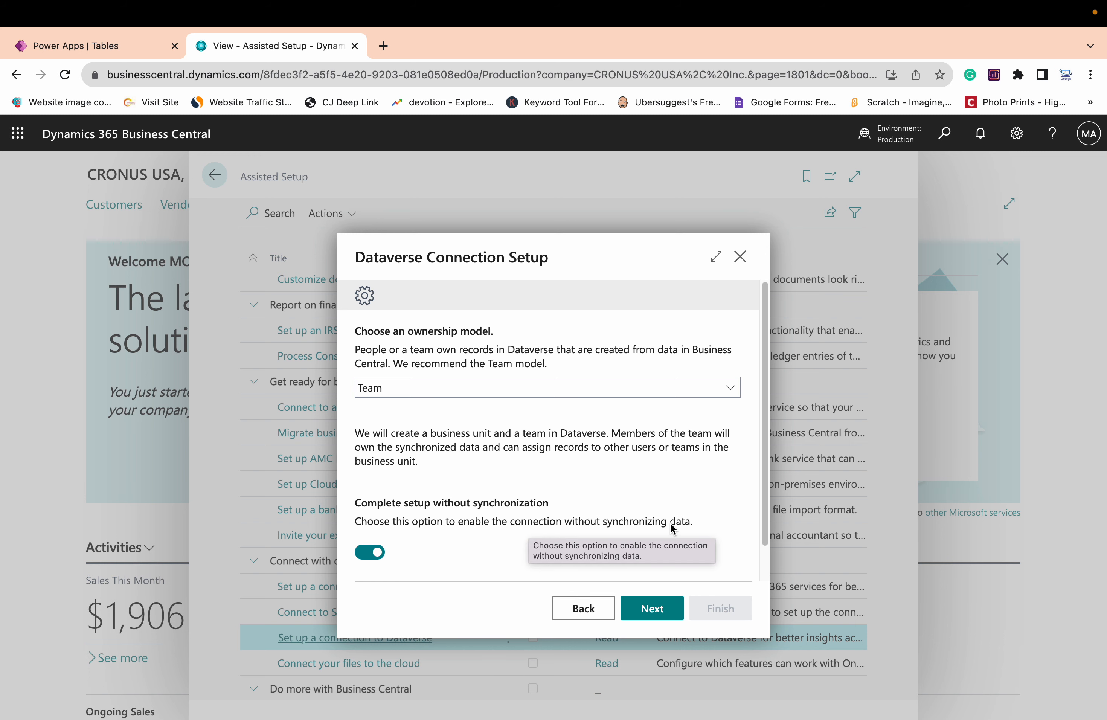
click(669, 607)
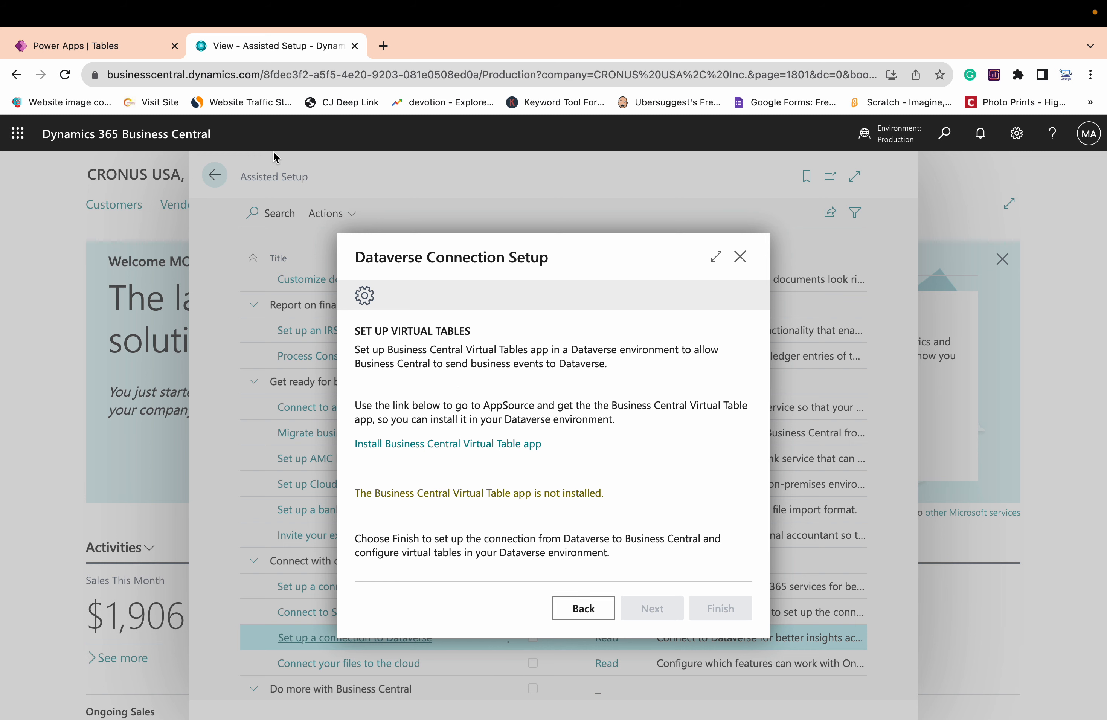
Switch to Power Apps and change the environment to Contoso (default)
click(75, 45)
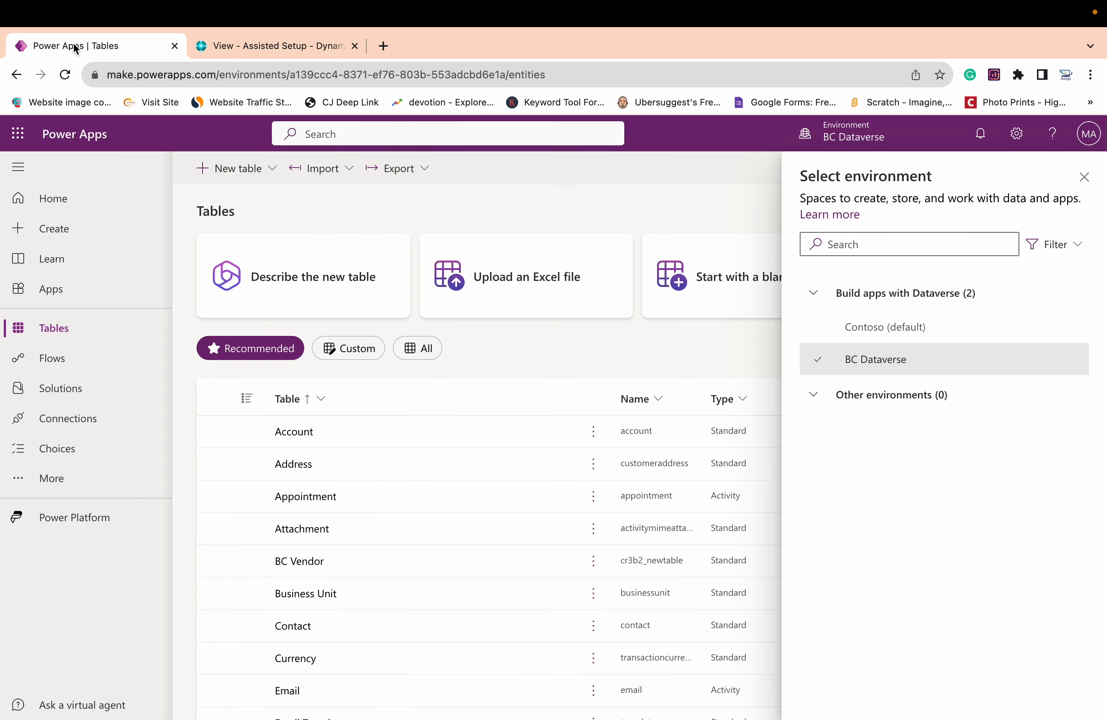
click(890, 333)
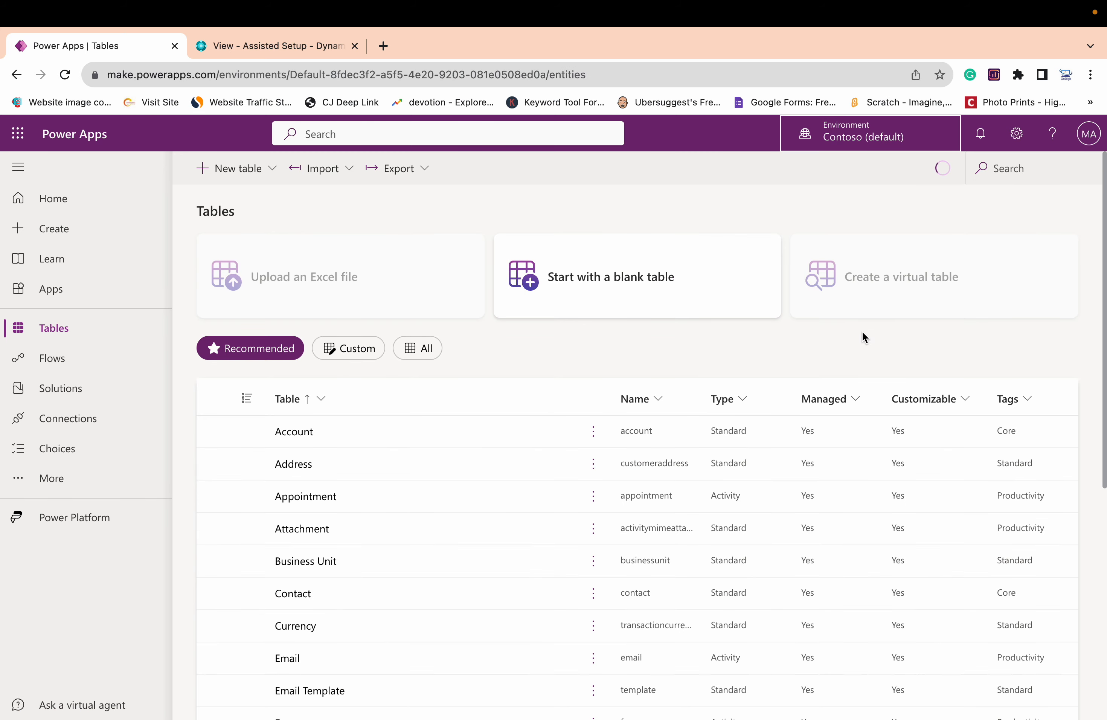
Open the Power Platform admin center and review the Dynamics 365 apps installed in the Contoso (default) environment
click(1017, 140)
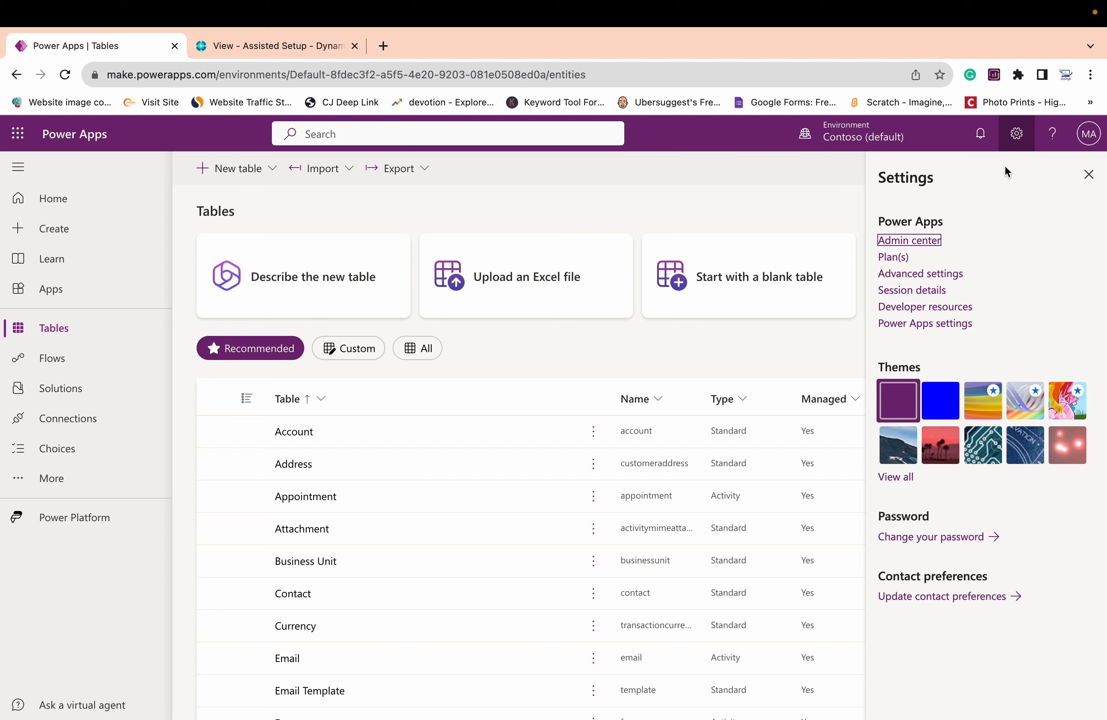
click(924, 241)
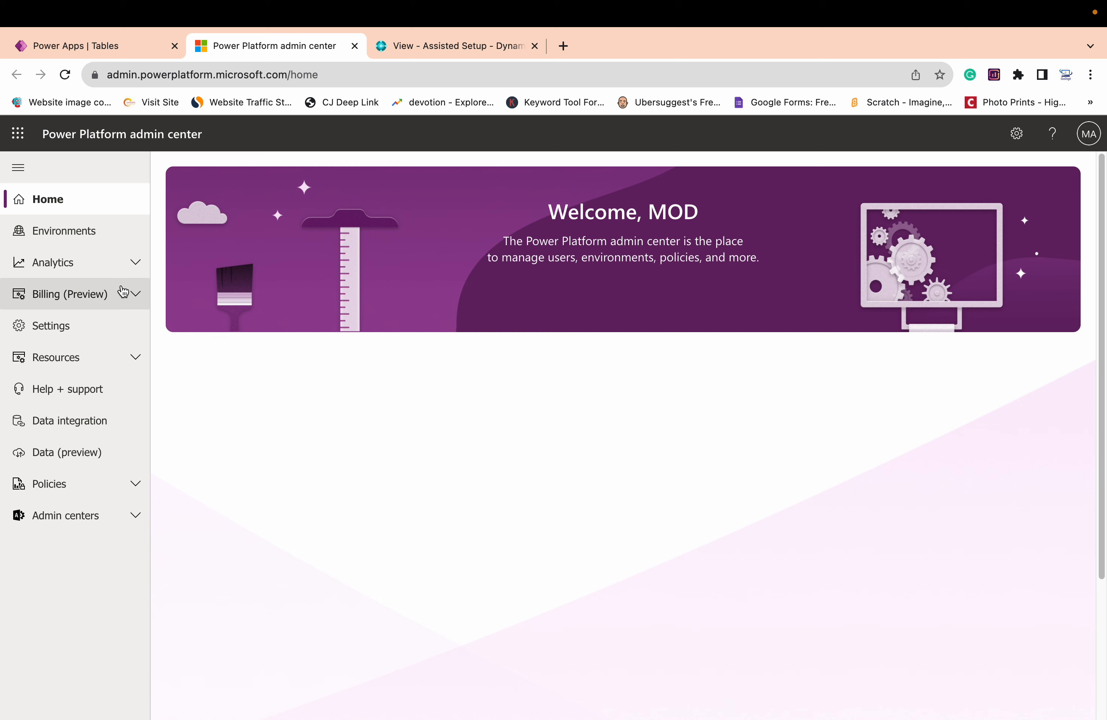
click(68, 243)
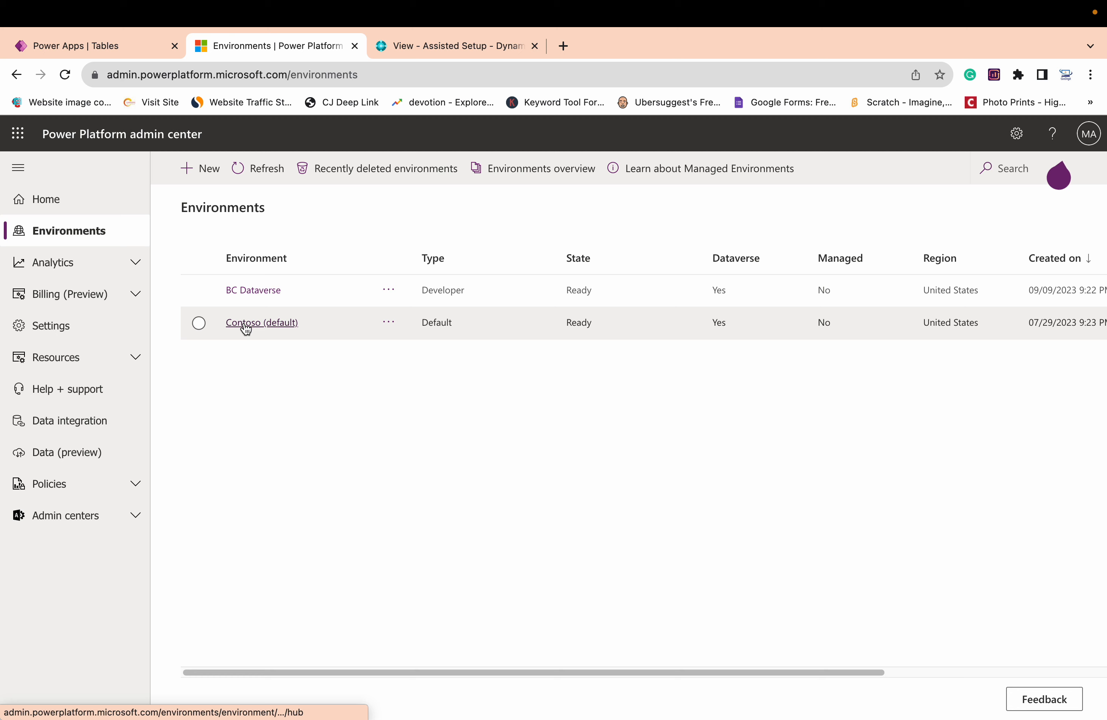
click(246, 327)
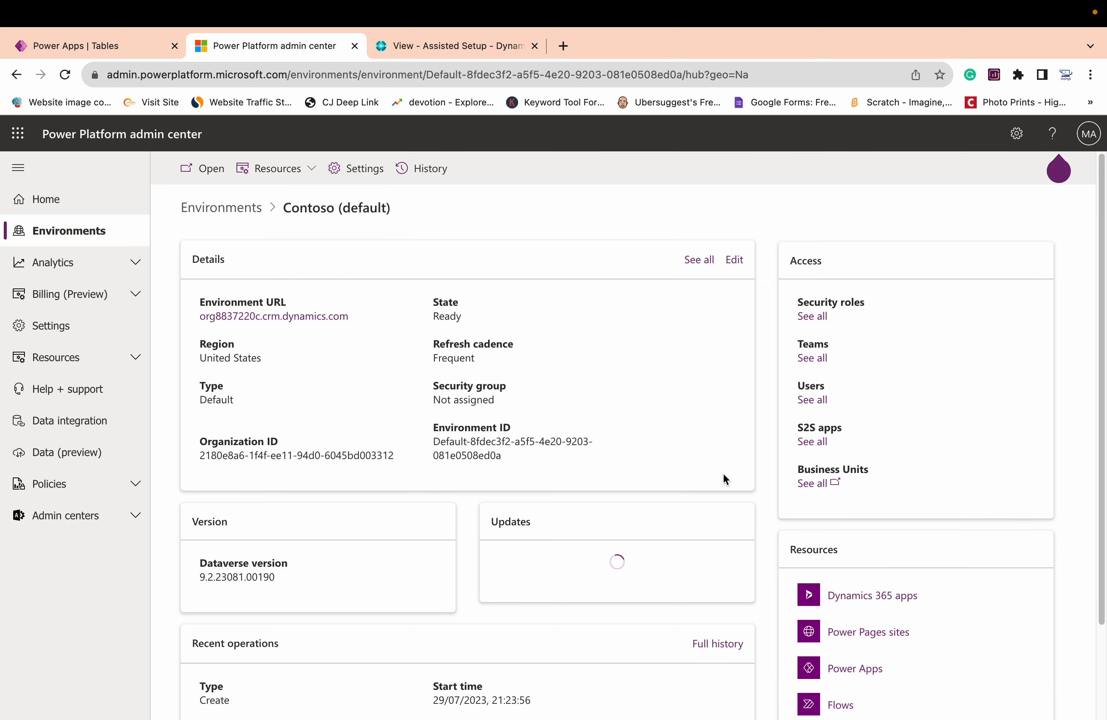
click(890, 598)
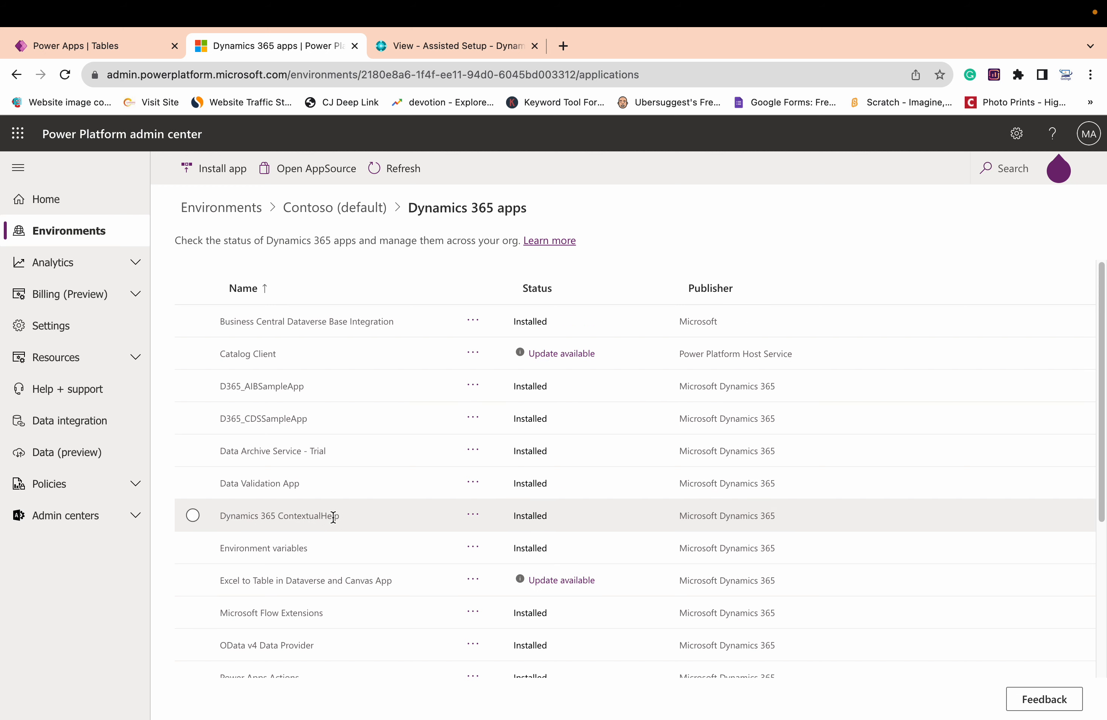
Switch to the Business Central connection setup and get the Business Central Virtual Table (Preview) app from AppSource
click(468, 49)
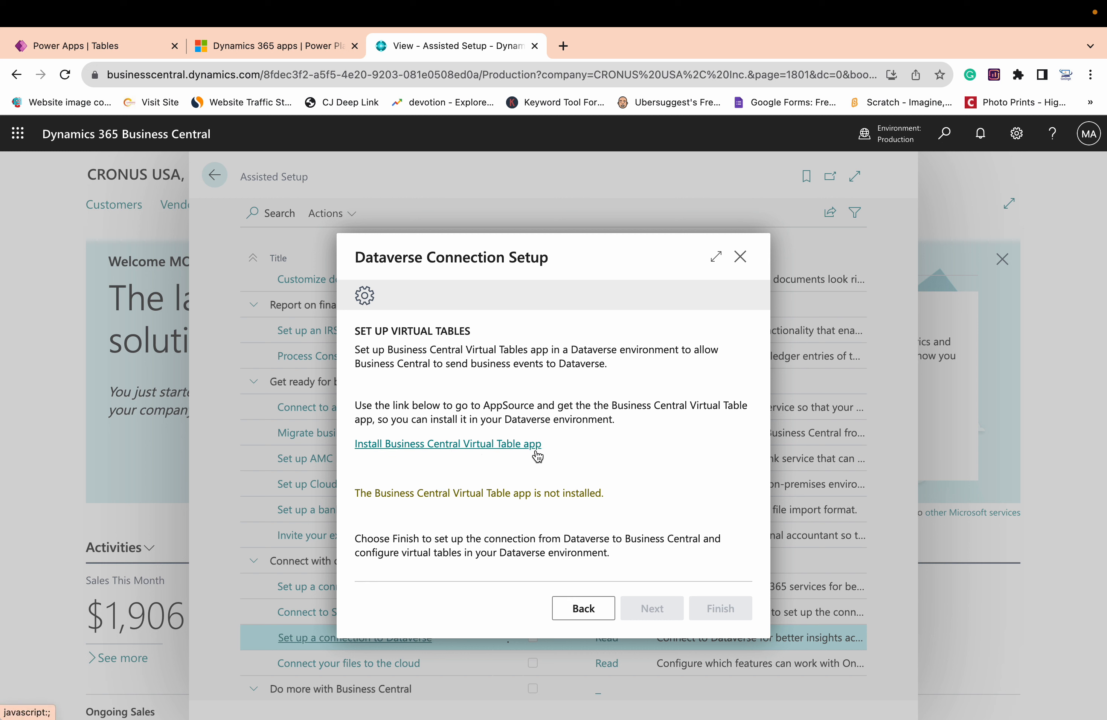
click(468, 448)
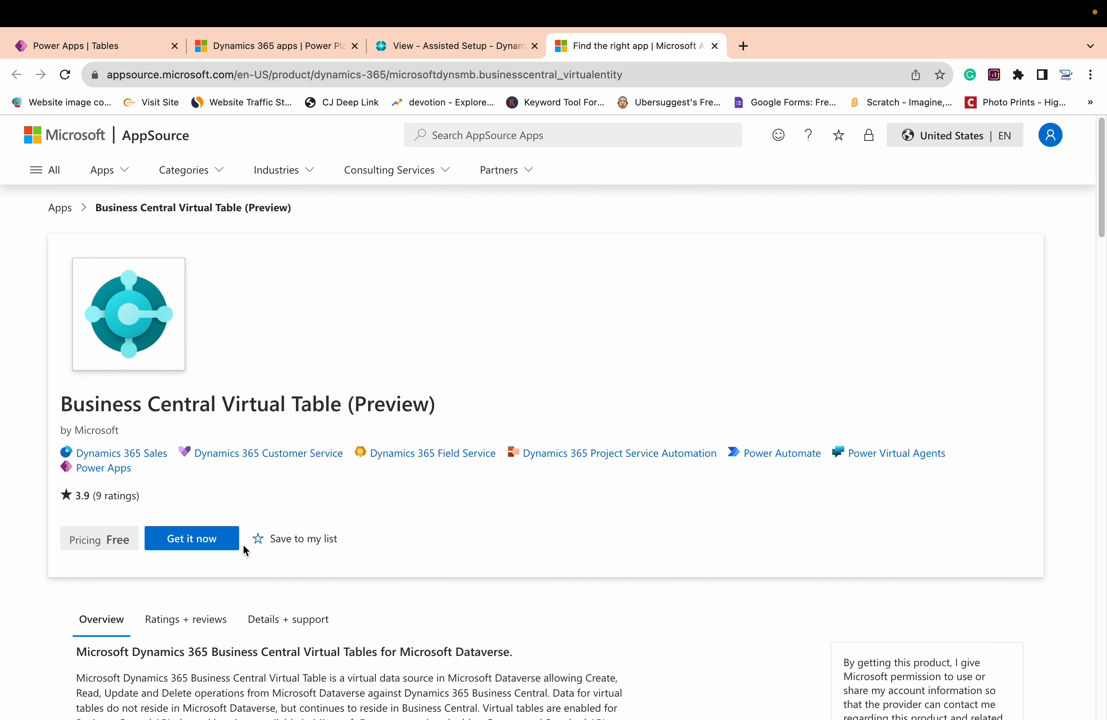
click(207, 532)
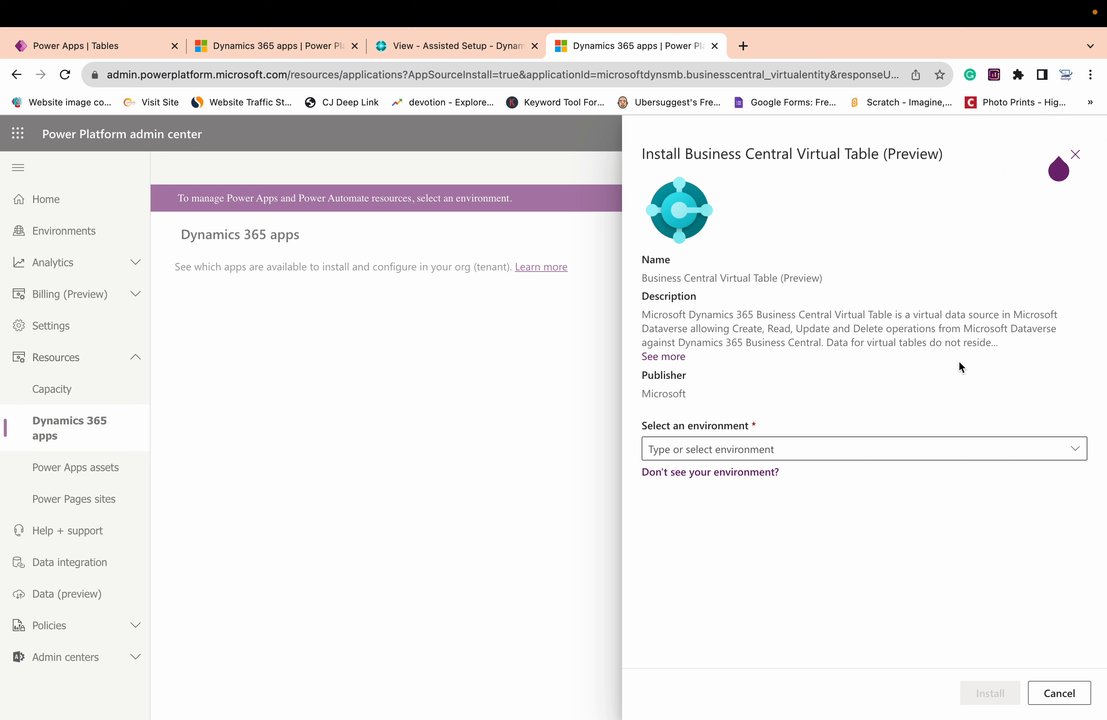
Install the Business Central Virtual Table app in the Contoso (default) environment, accepting both legal terms and privacy agreements
click(870, 447)
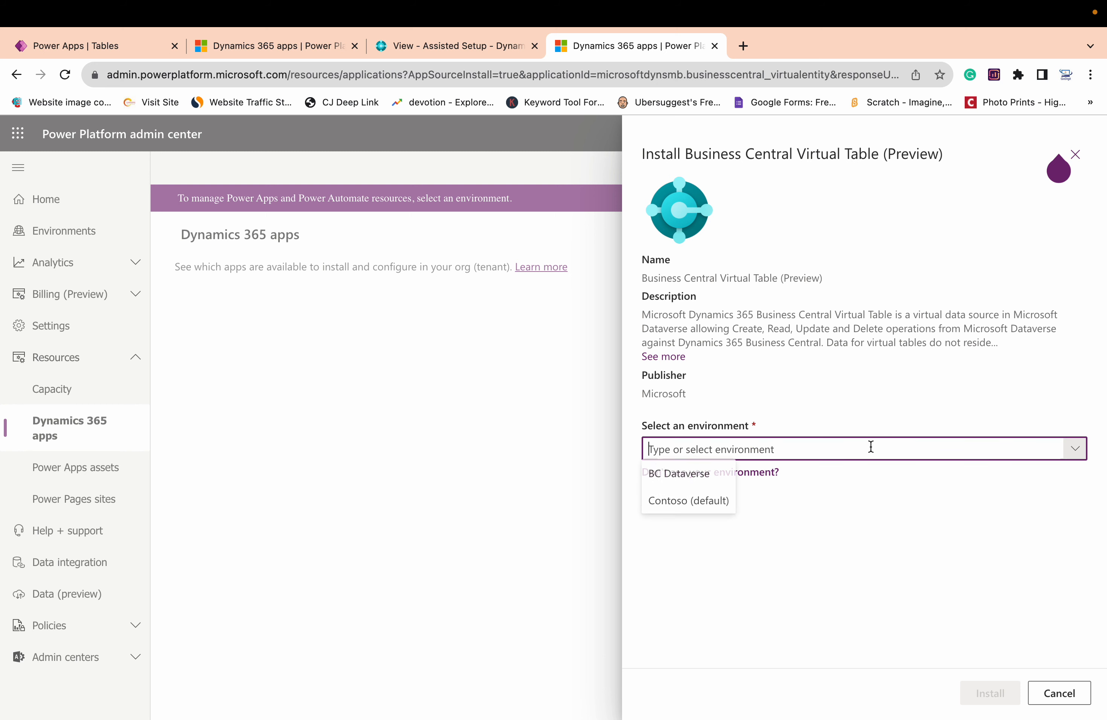
click(697, 509)
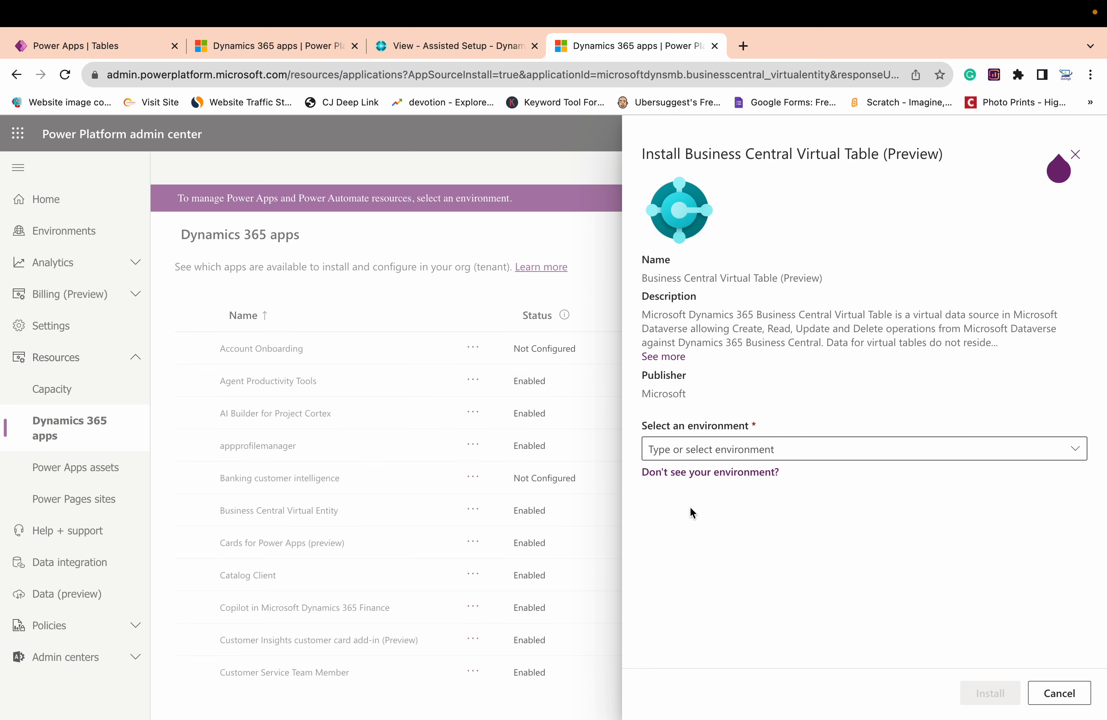
click(773, 451)
click(703, 503)
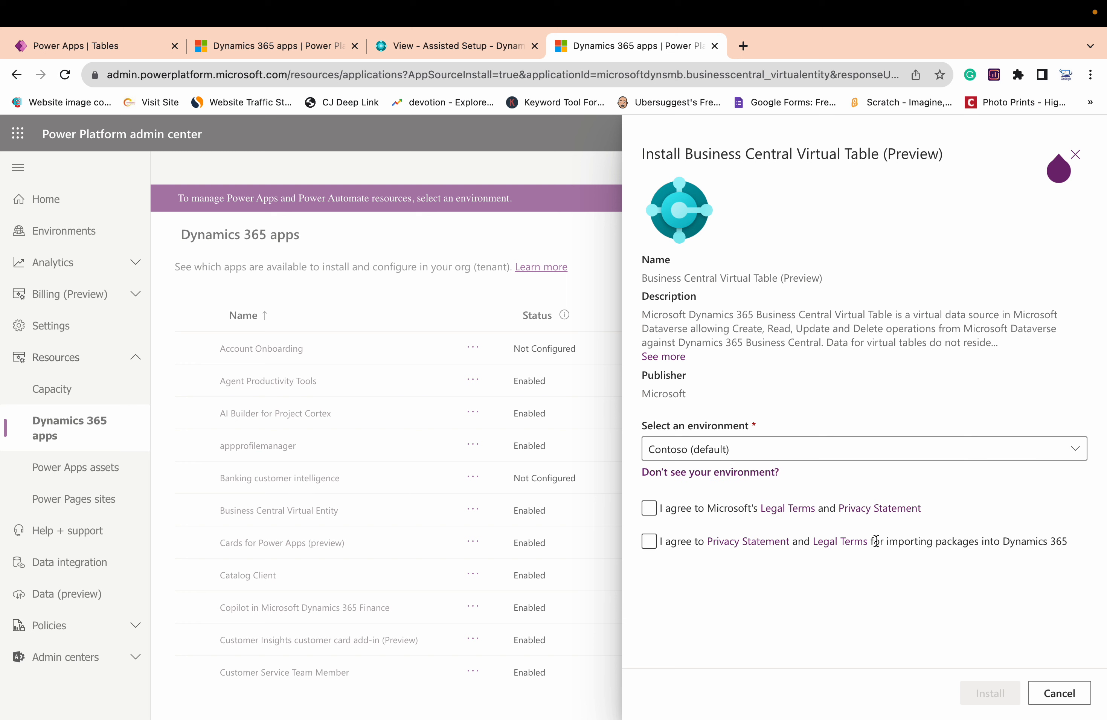
click(649, 507)
click(651, 542)
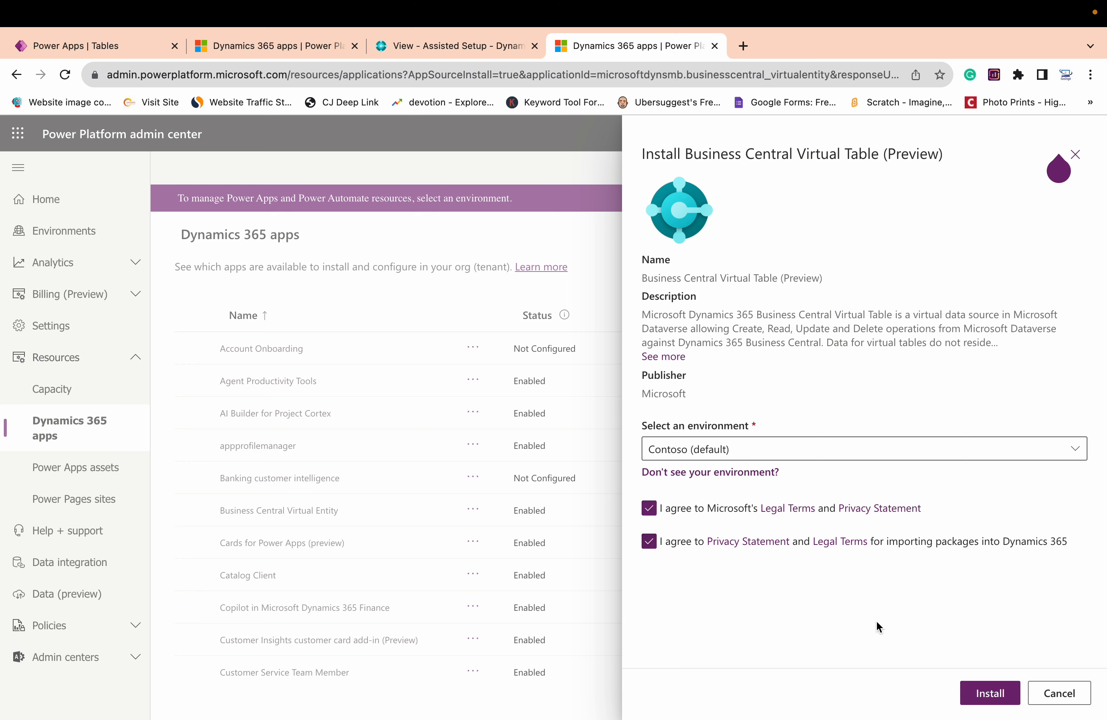
click(996, 701)
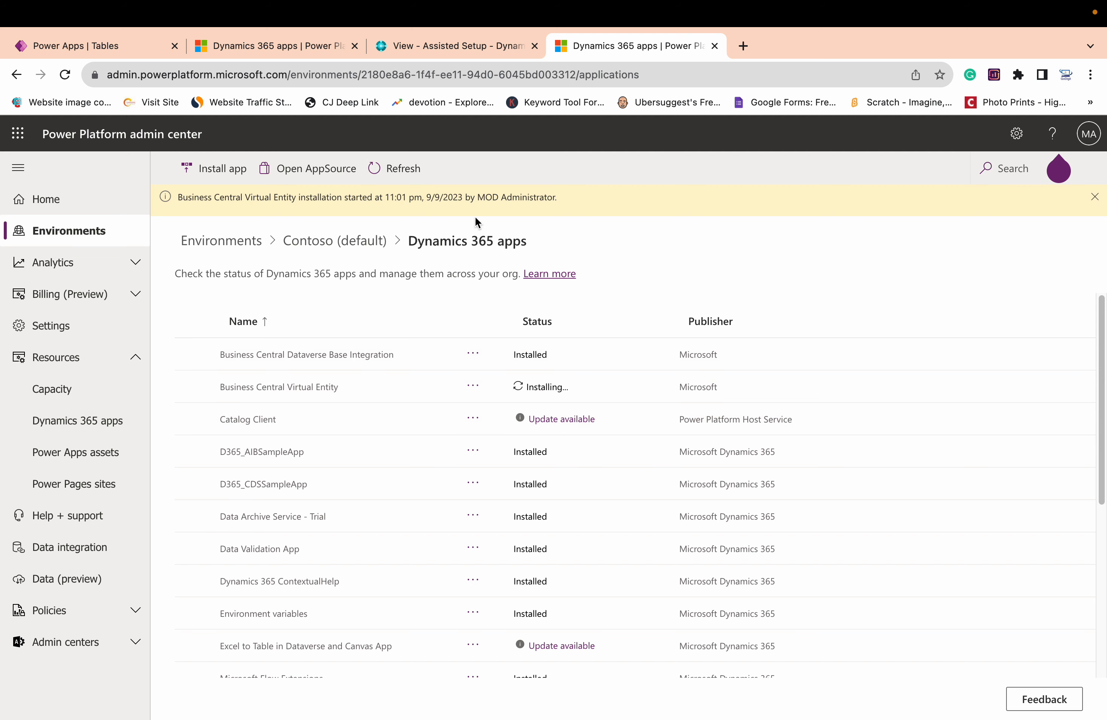
Switch to Business Central and finish the Dataverse Connection Setup, checking the virtual table app's installation status in the admin center meanwhile
click(452, 49)
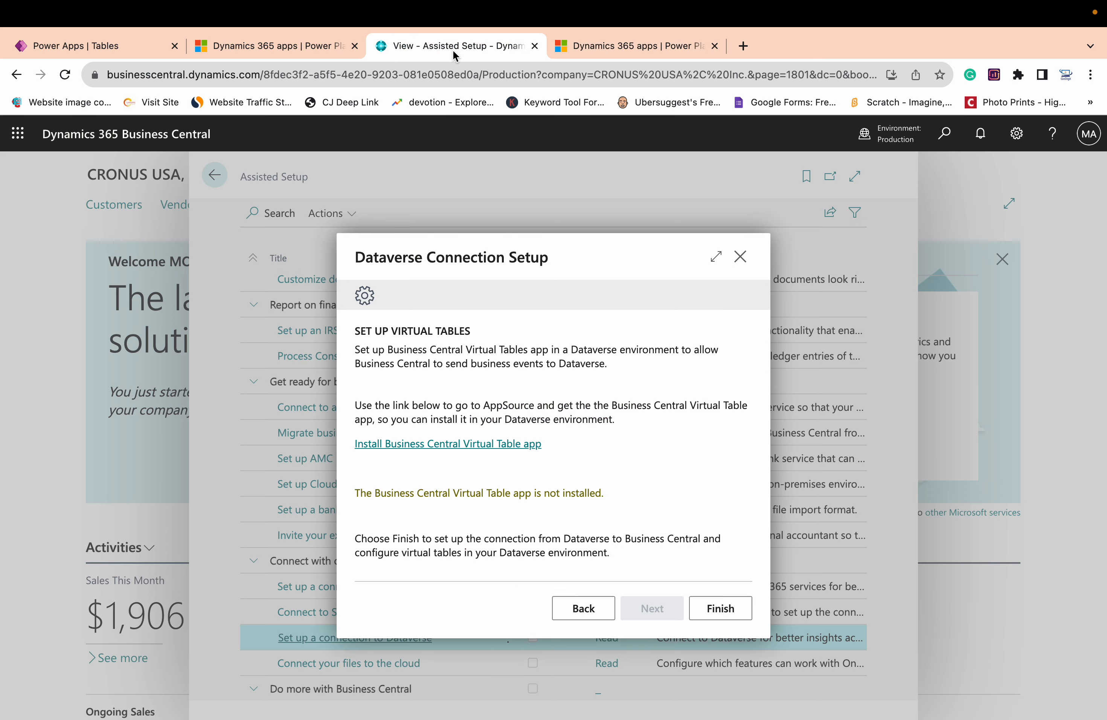
click(723, 616)
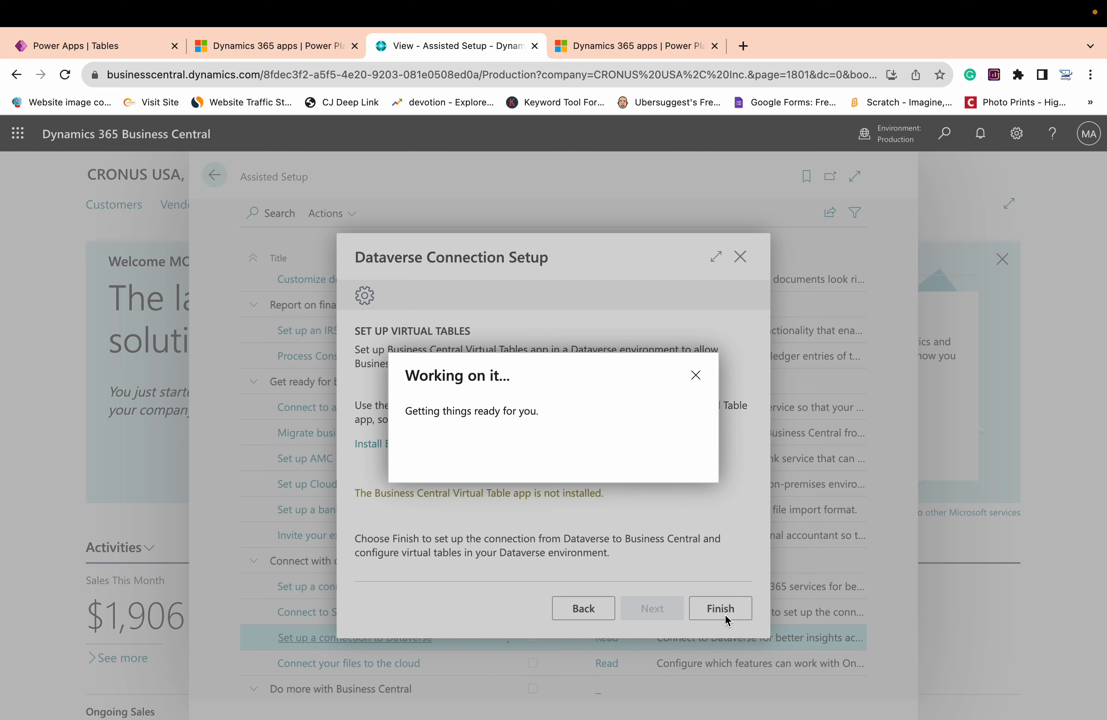
click(271, 53)
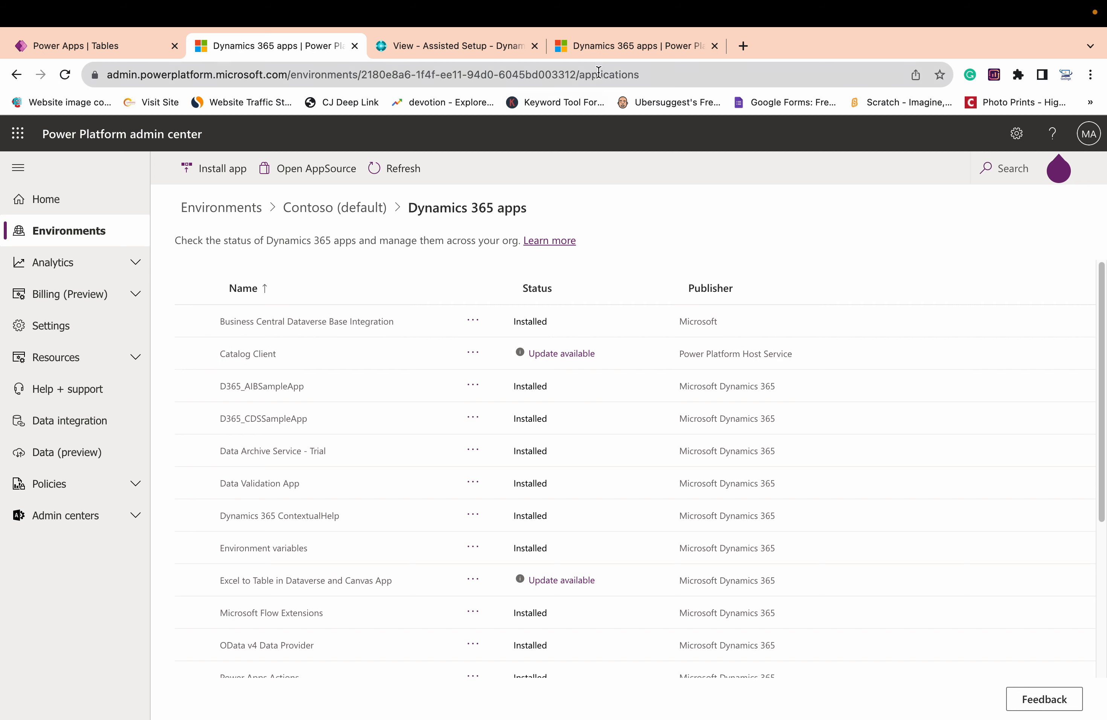
click(604, 53)
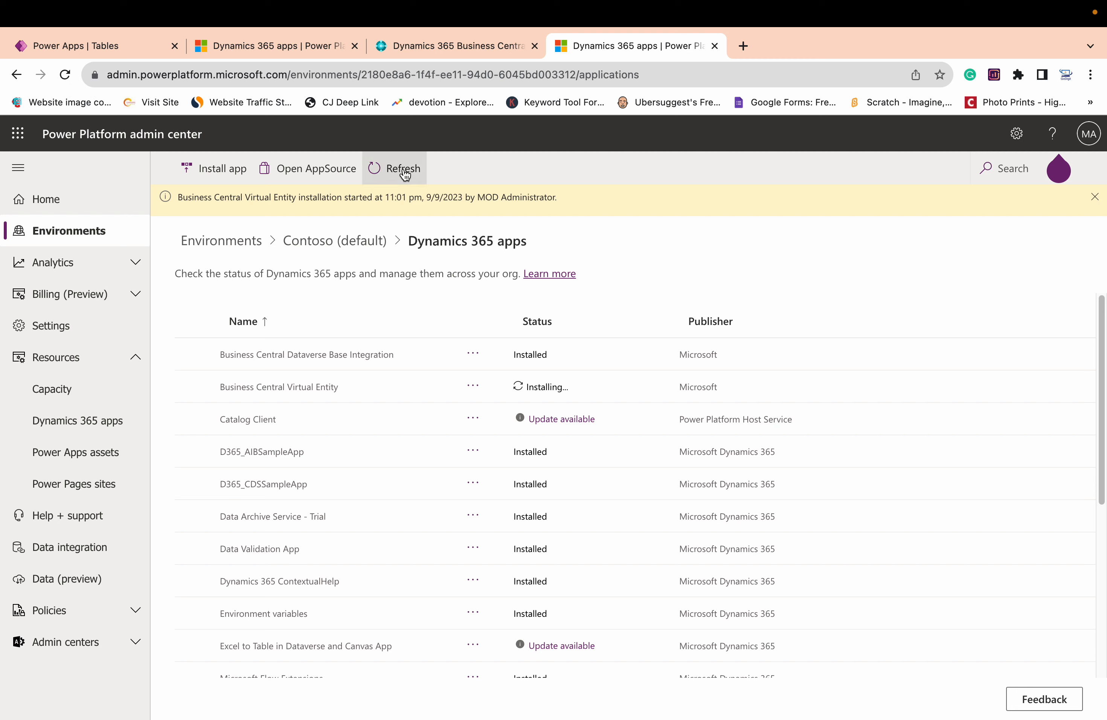
click(410, 48)
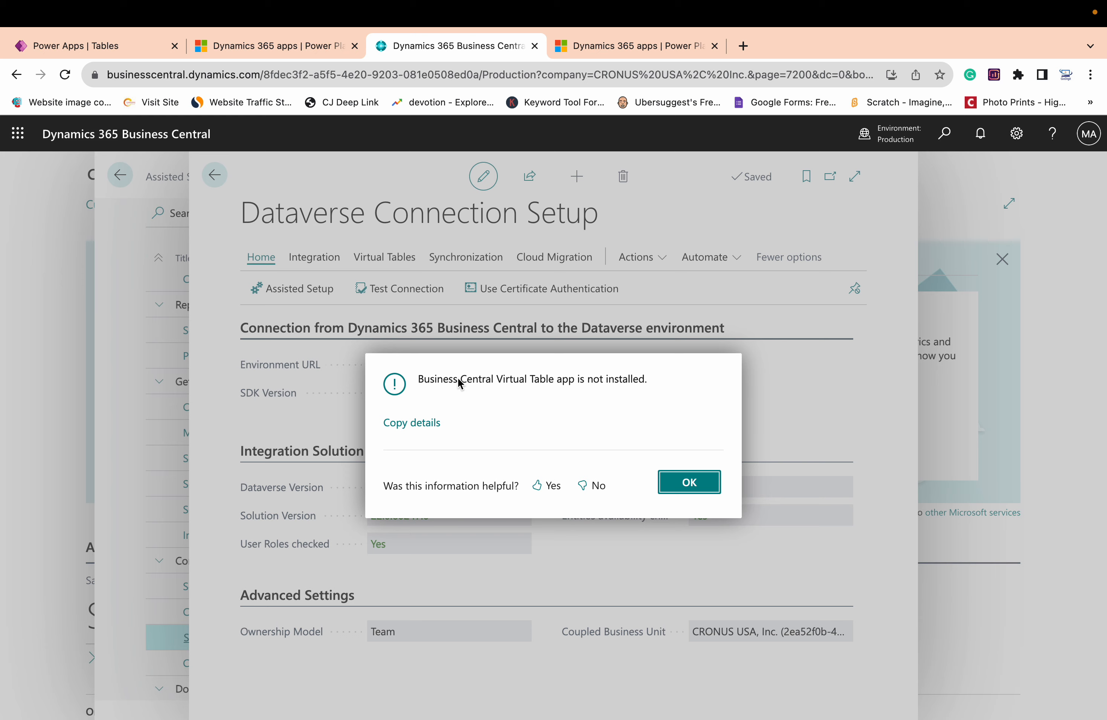
click(677, 482)
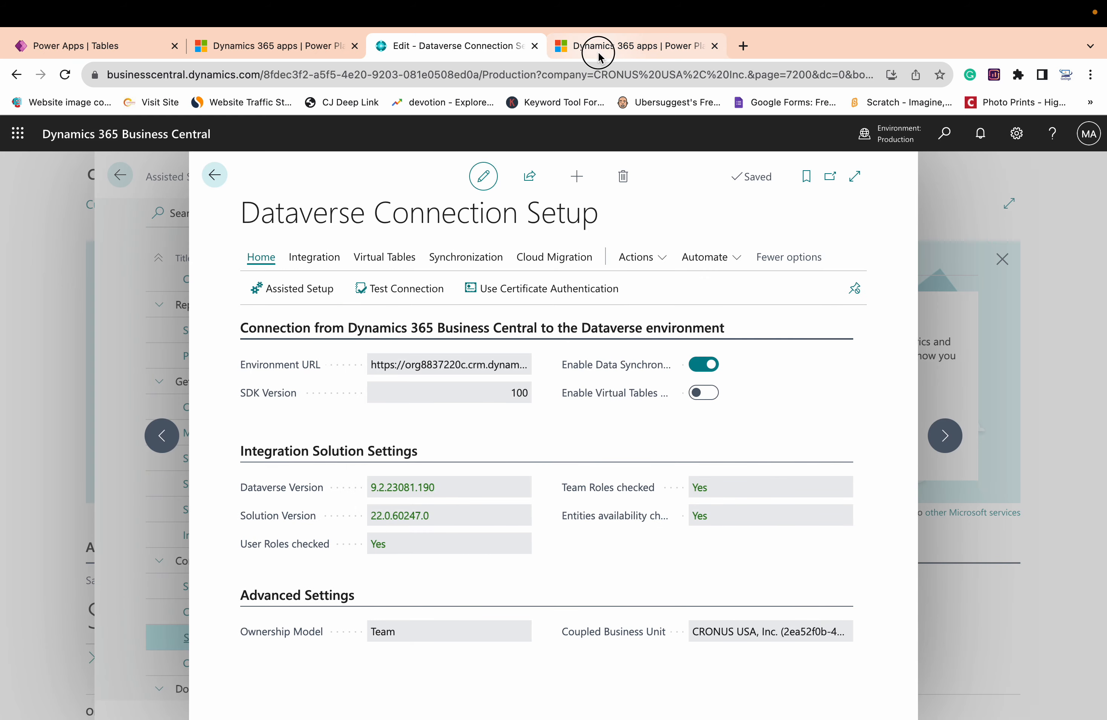
Recheck the virtual table app's installation status and test the Dataverse connection from Business Central
click(603, 45)
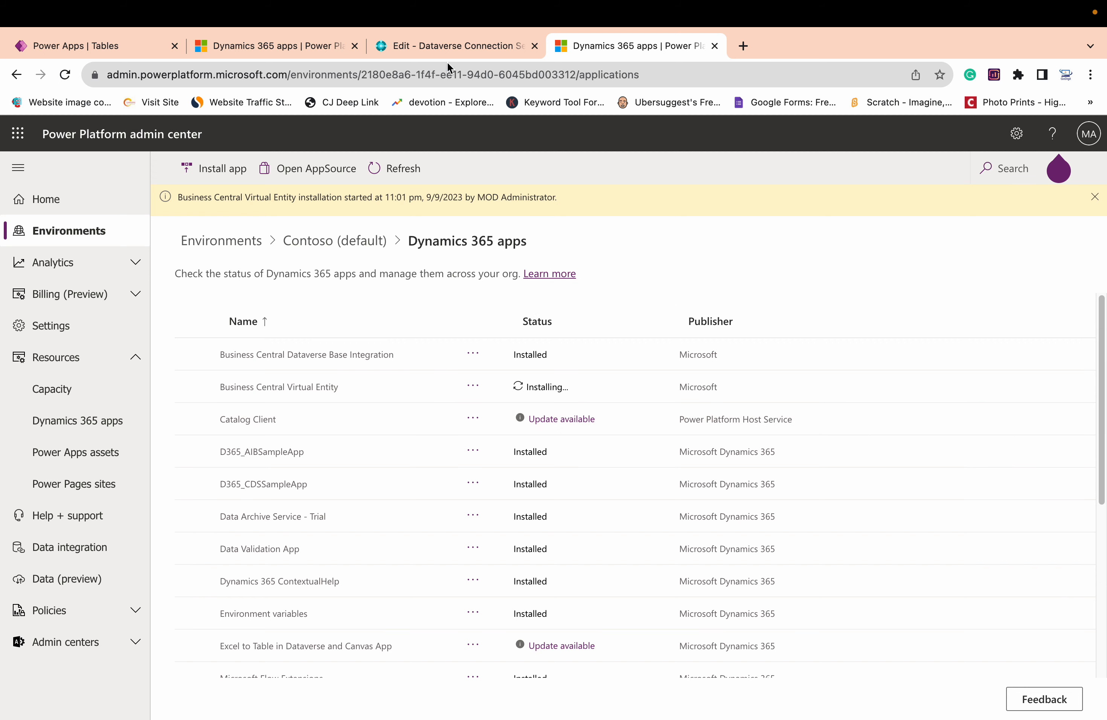
click(419, 51)
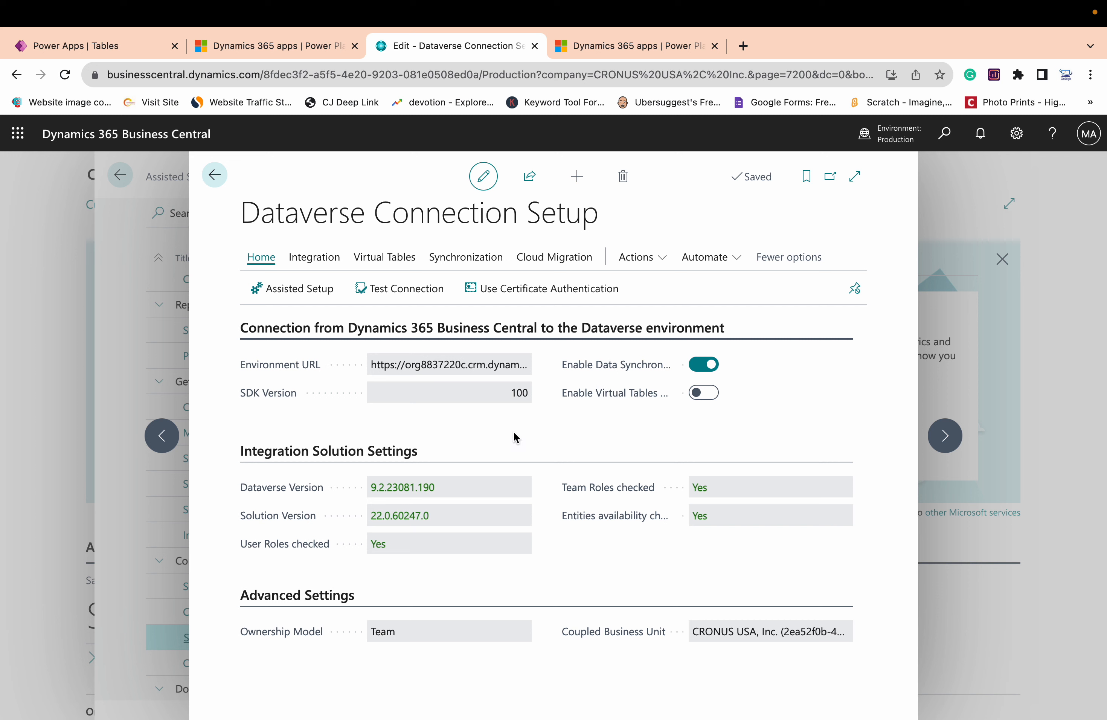
click(401, 294)
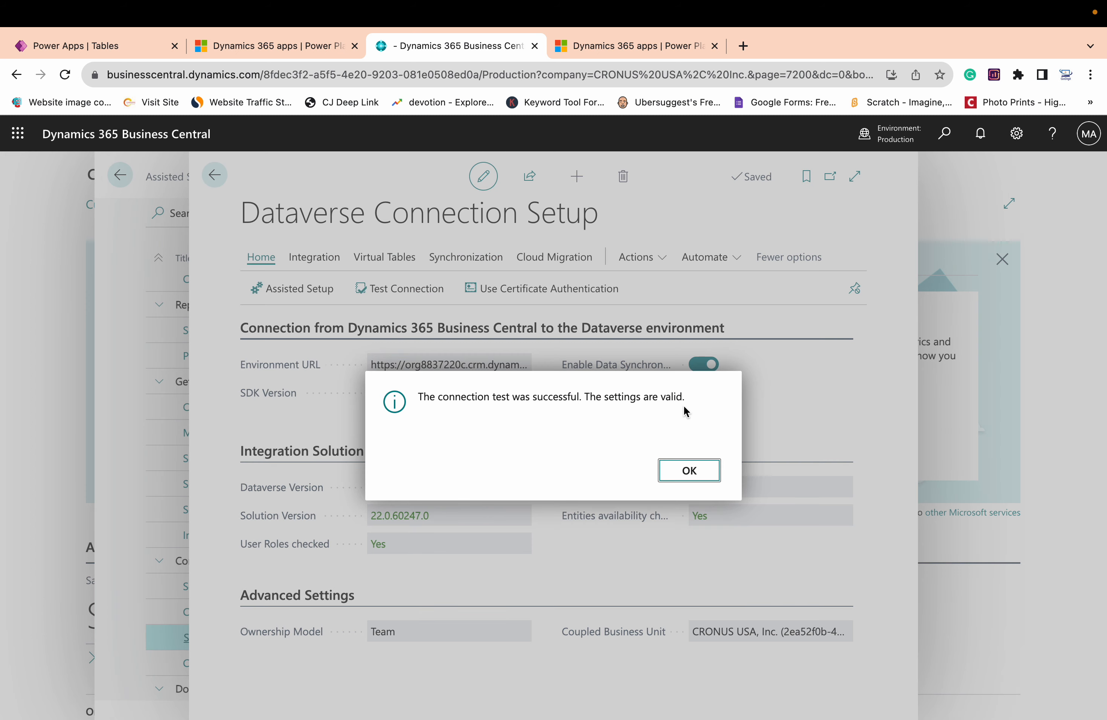
click(684, 468)
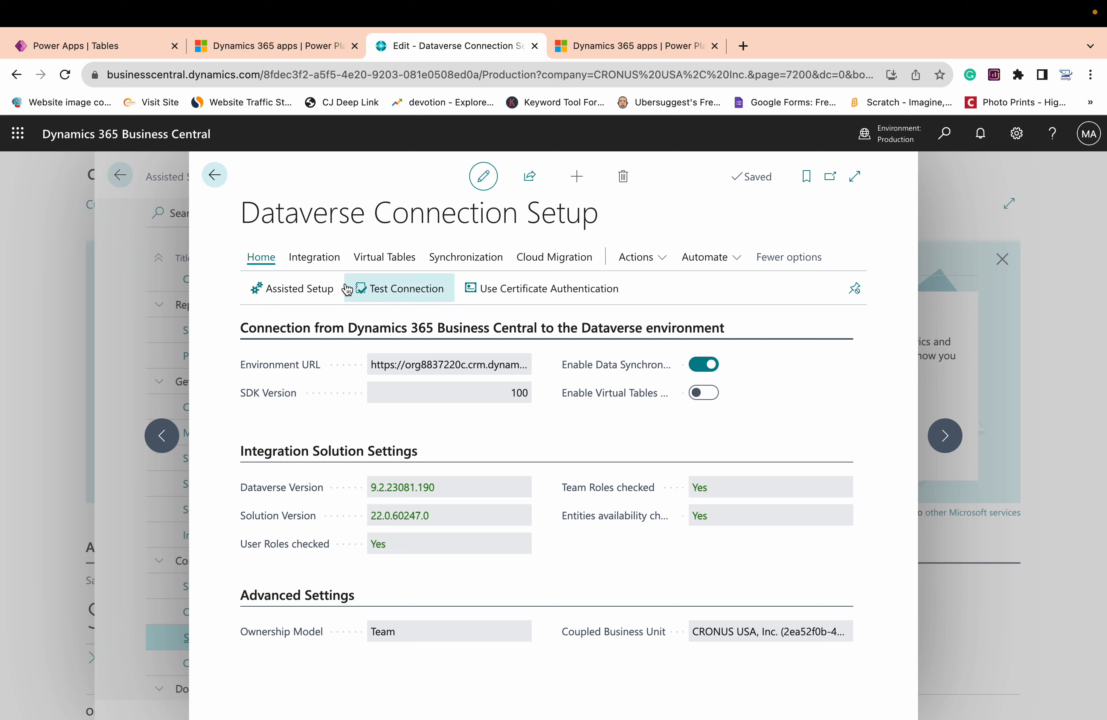
Review the Integration Table Mappings between Business Central and Dataverse, including the Customer mapping, and leave the list and connection setup
click(328, 267)
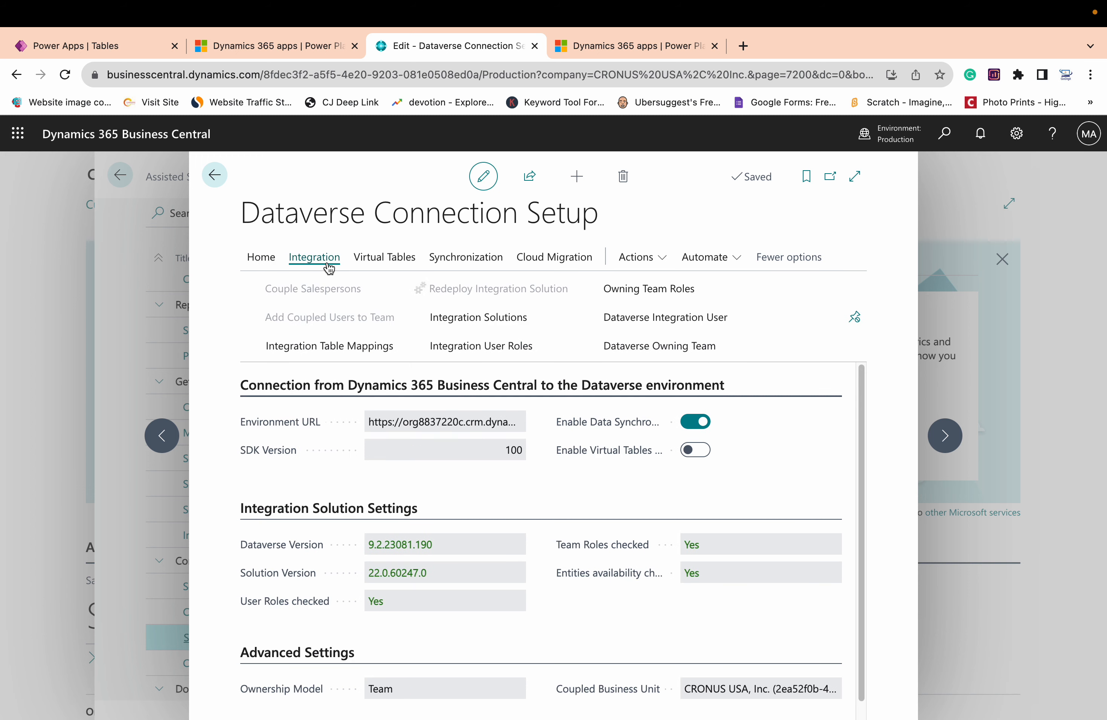
click(325, 348)
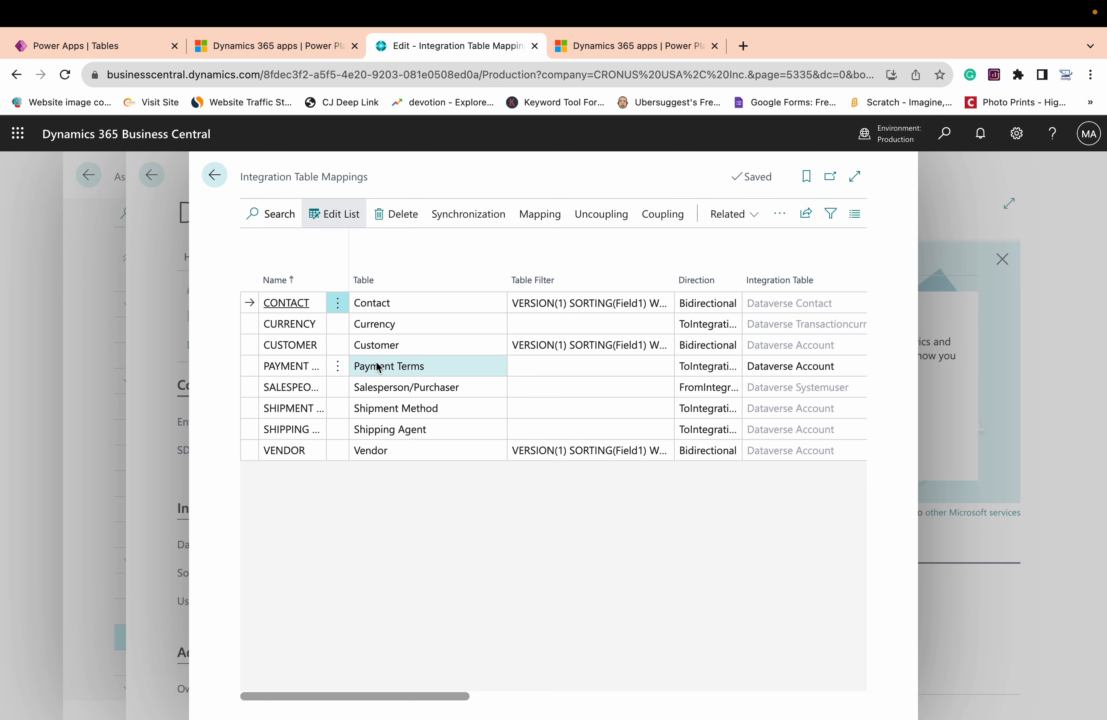
click(436, 349)
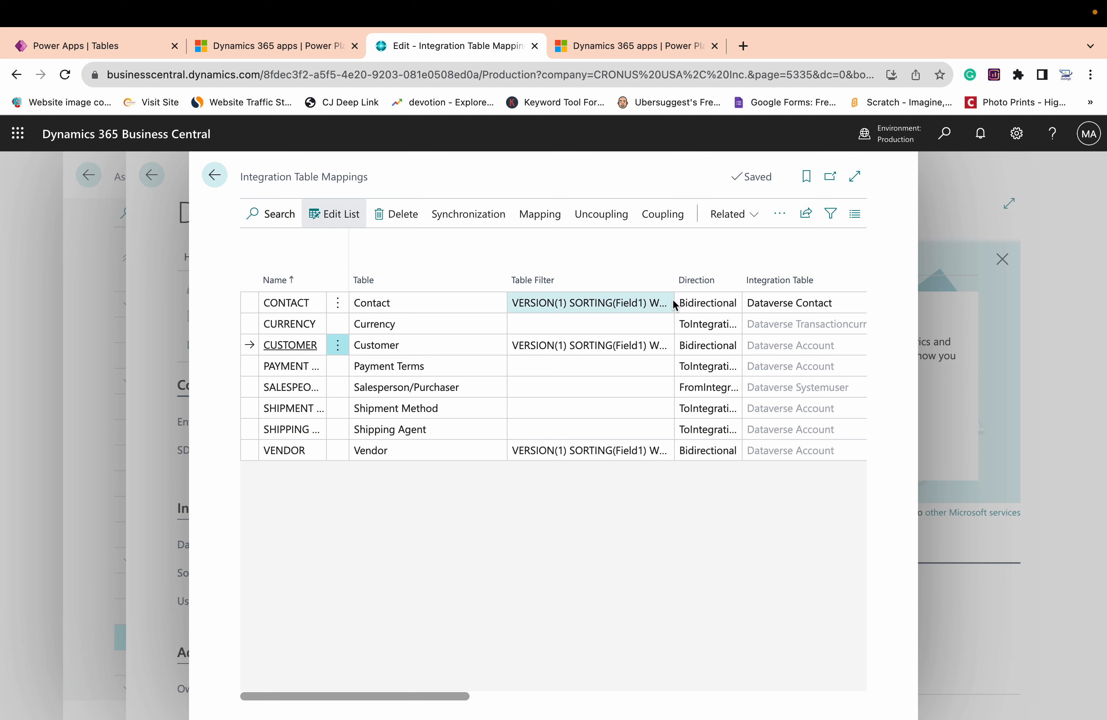
click(222, 176)
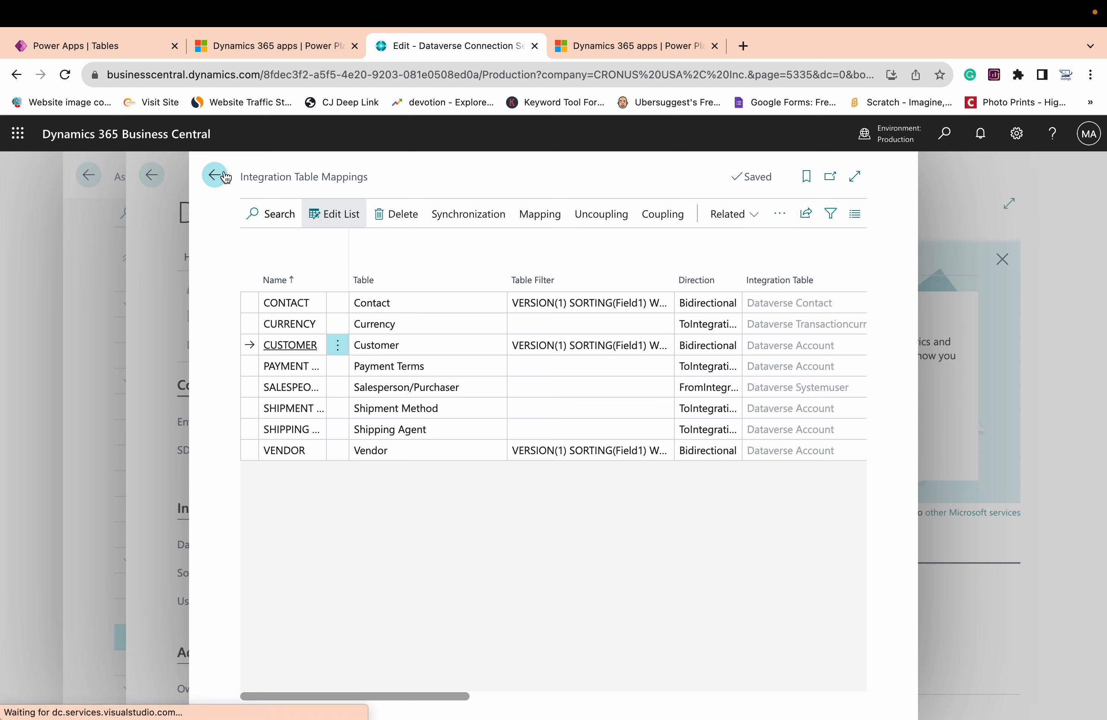
click(223, 176)
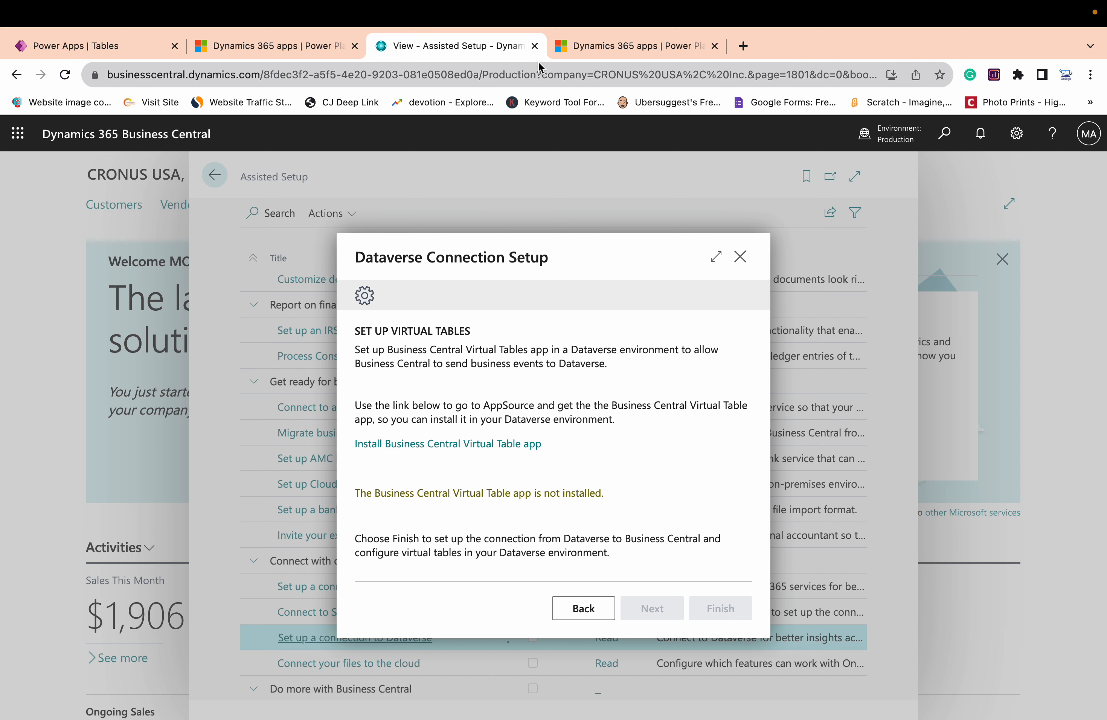
Close the Business Central setup page without keeping pending changes and open a new browser tab
click(536, 47)
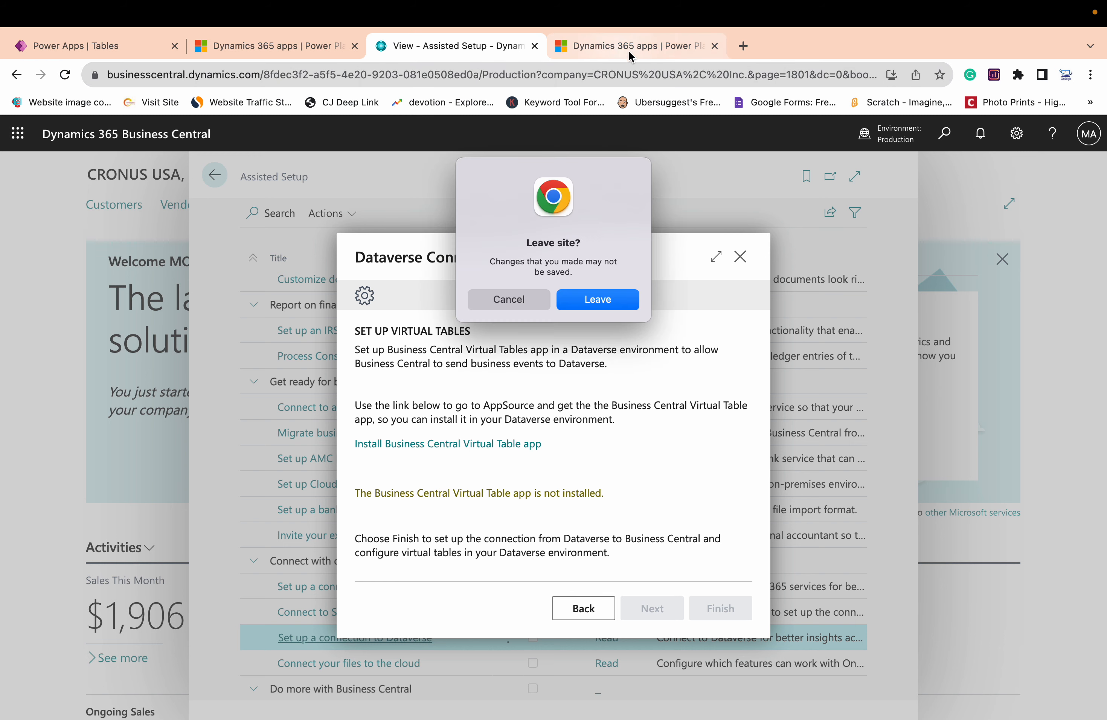
click(569, 303)
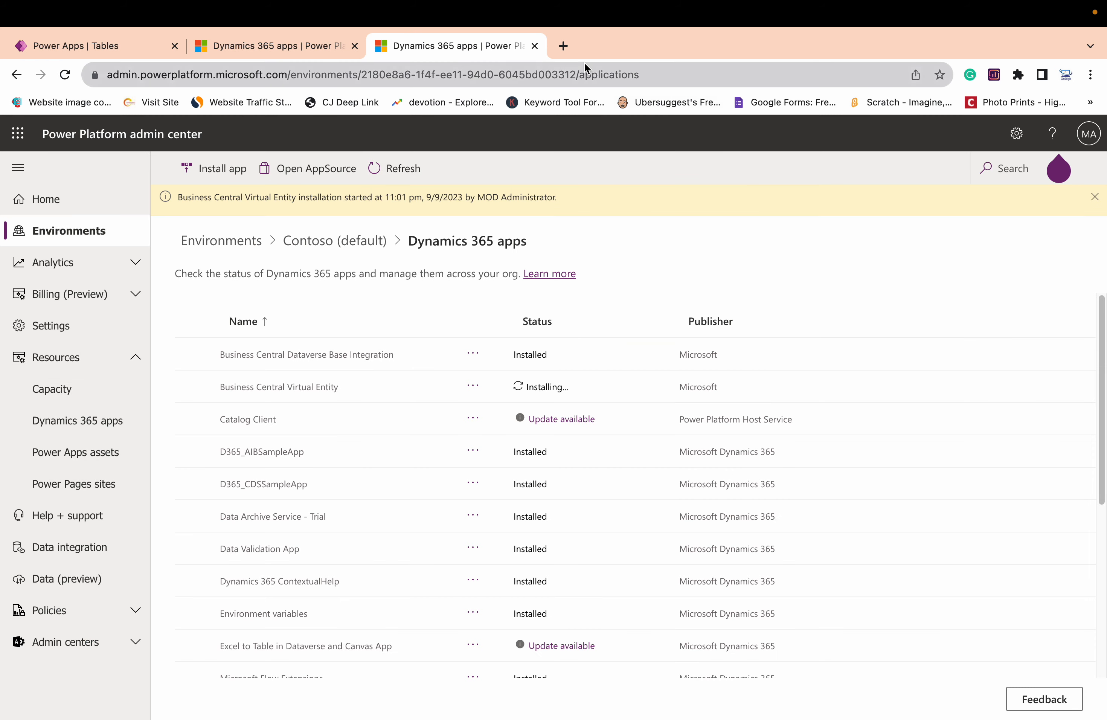
click(563, 46)
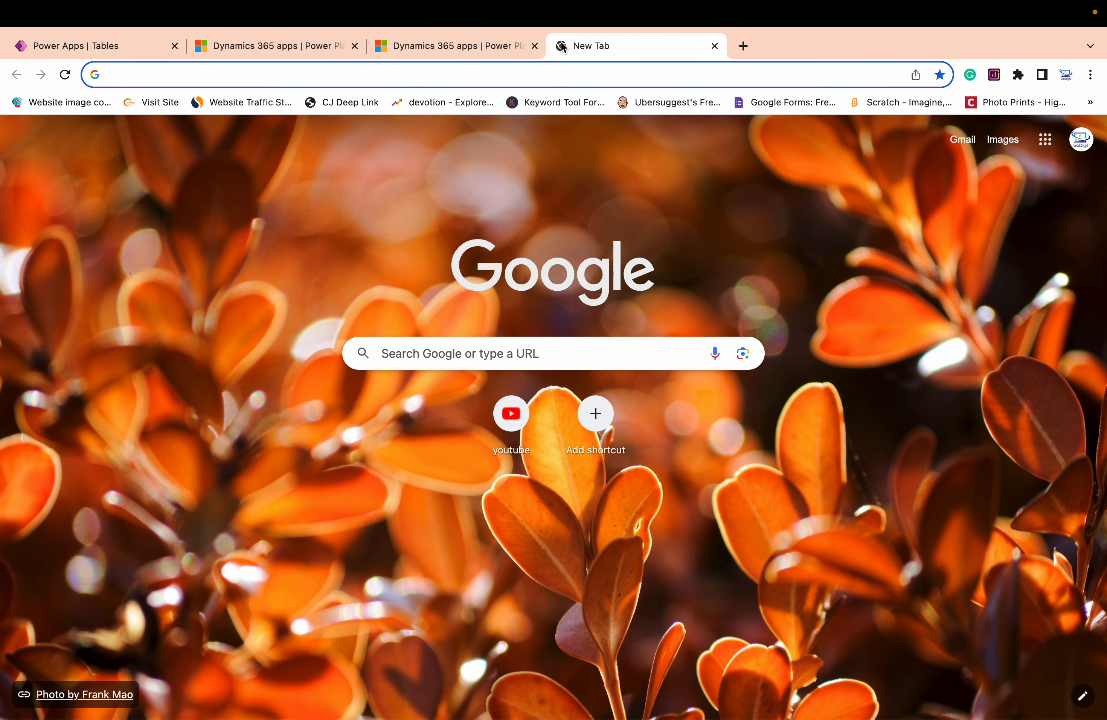
Try to open the bc22test Business Central environment and sign in with the administrator account
text(bus)
key(Return)
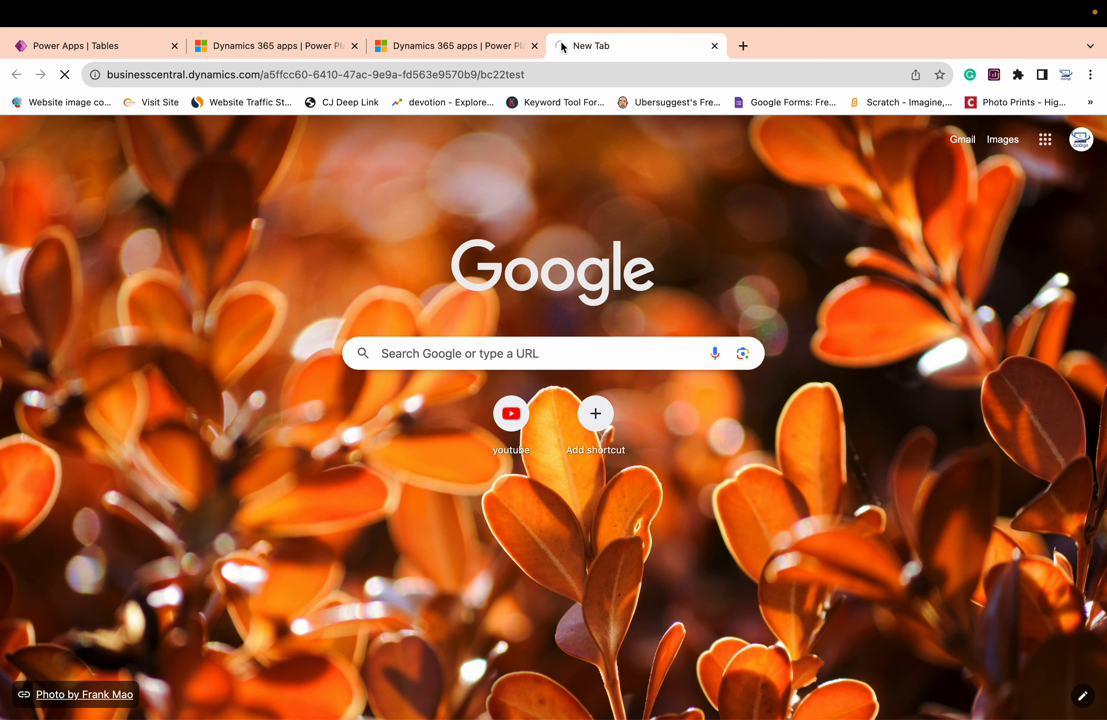
click(533, 75)
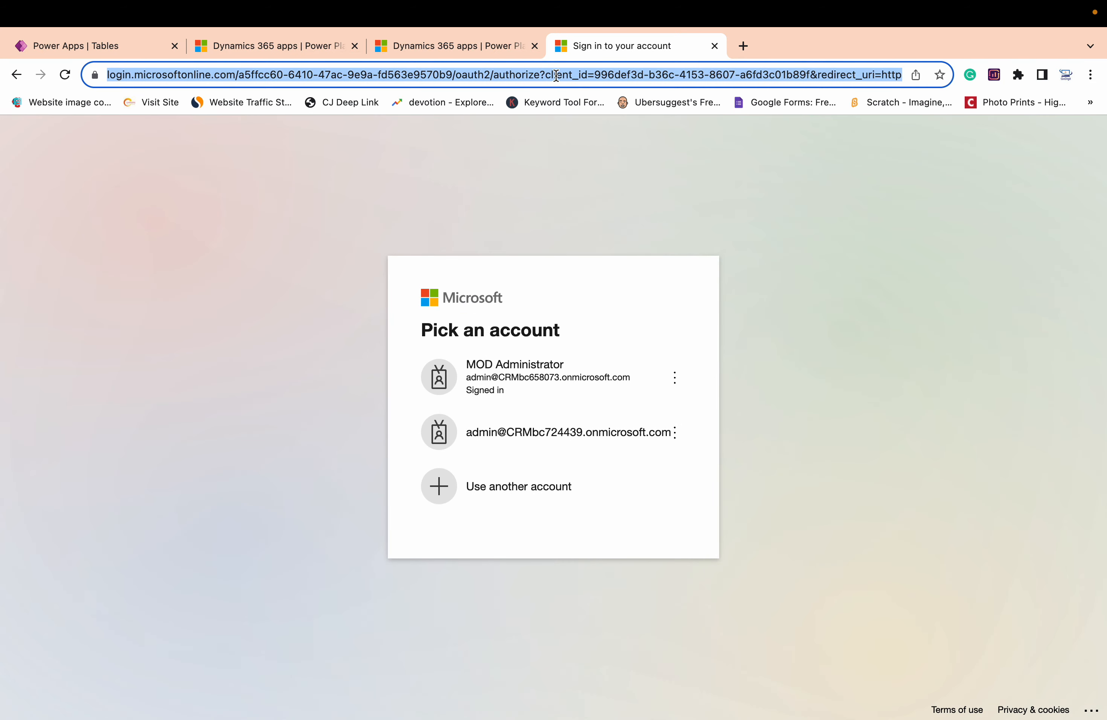
click(551, 383)
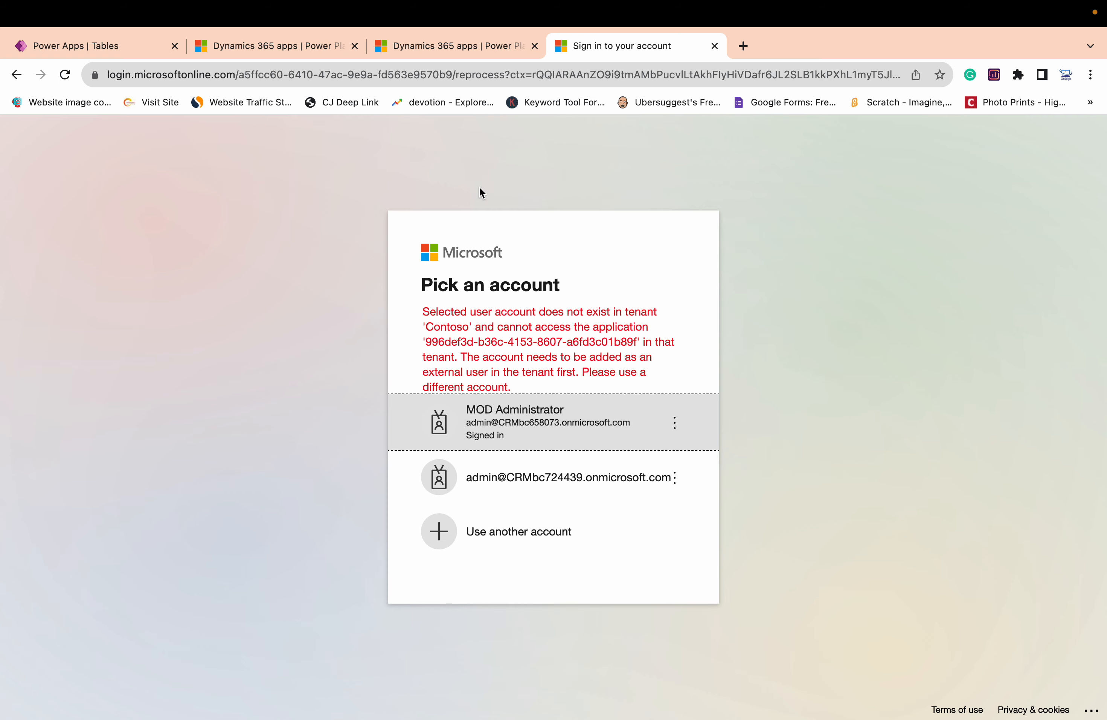
Open Business Central from its base address, businesscentral.dynamics.com, without a tenant or environment name
click(437, 75)
text(bus)
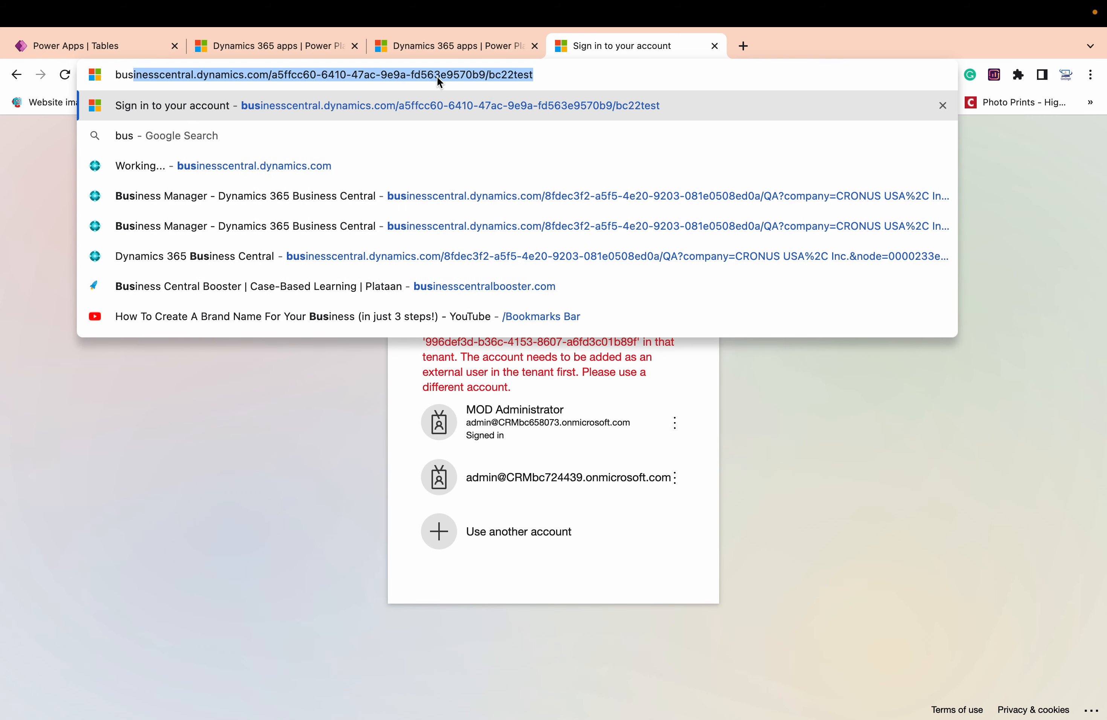
key(Right)
key(BackSpace)
key(BackSpace)
key(BackSpace)
key(BackSpace)
key(BackSpace)
key(BackSpace)
key(BackSpace)
key(BackSpace)
key(BackSpace)
key(BackSpace)
key(BackSpace)
key(BackSpace)
key(BackSpace)
key(BackSpace)
key(BackSpace)
key(BackSpace)
key(BackSpace)
key(BackSpace)
key(BackSpace)
key(BackSpace)
key(BackSpace)
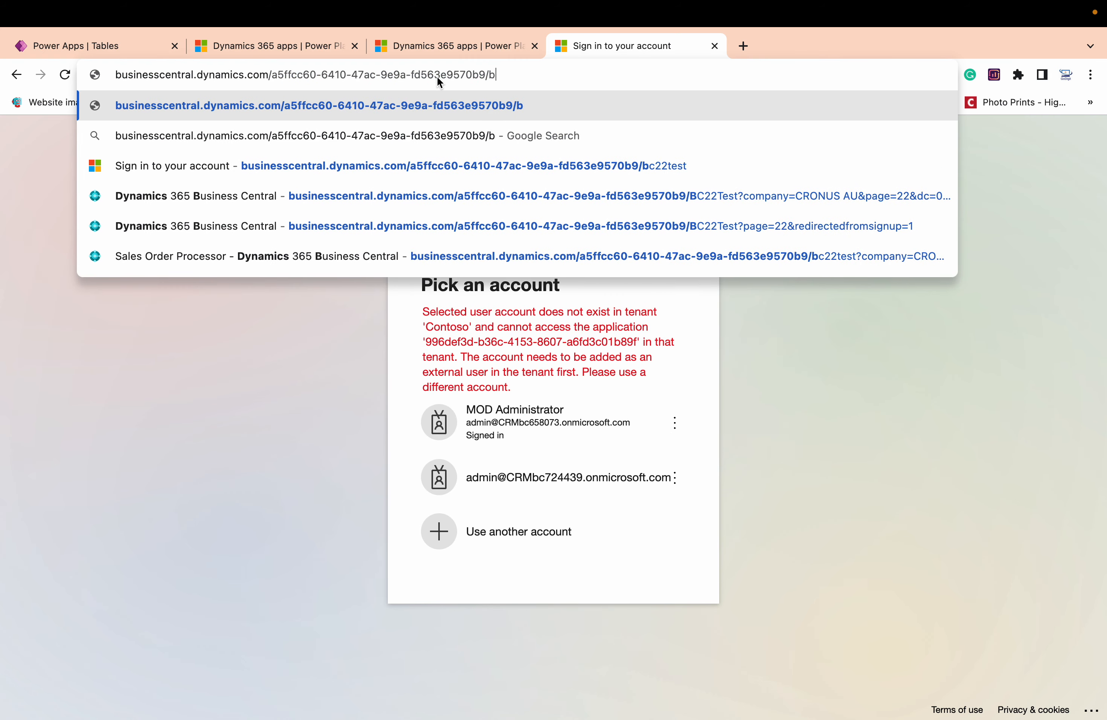
key(BackSpace)
key(BackSpace)
key(BackSpace)
key(BackSpace)
key(BackSpace)
key(BackSpace)
key(BackSpace)
key(BackSpace)
key(BackSpace)
key(BackSpace)
key(BackSpace)
key(BackSpace)
key(BackSpace)
key(BackSpace)
key(BackSpace)
key(BackSpace)
key(BackSpace)
key(BackSpace)
key(BackSpace)
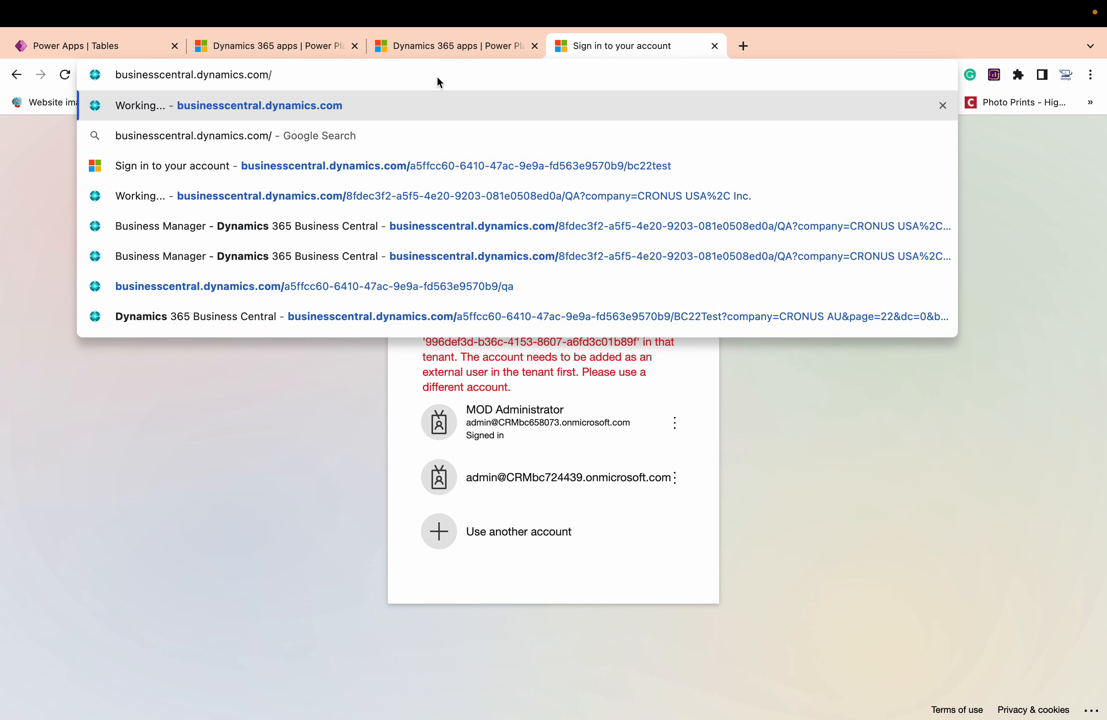
key(Return)
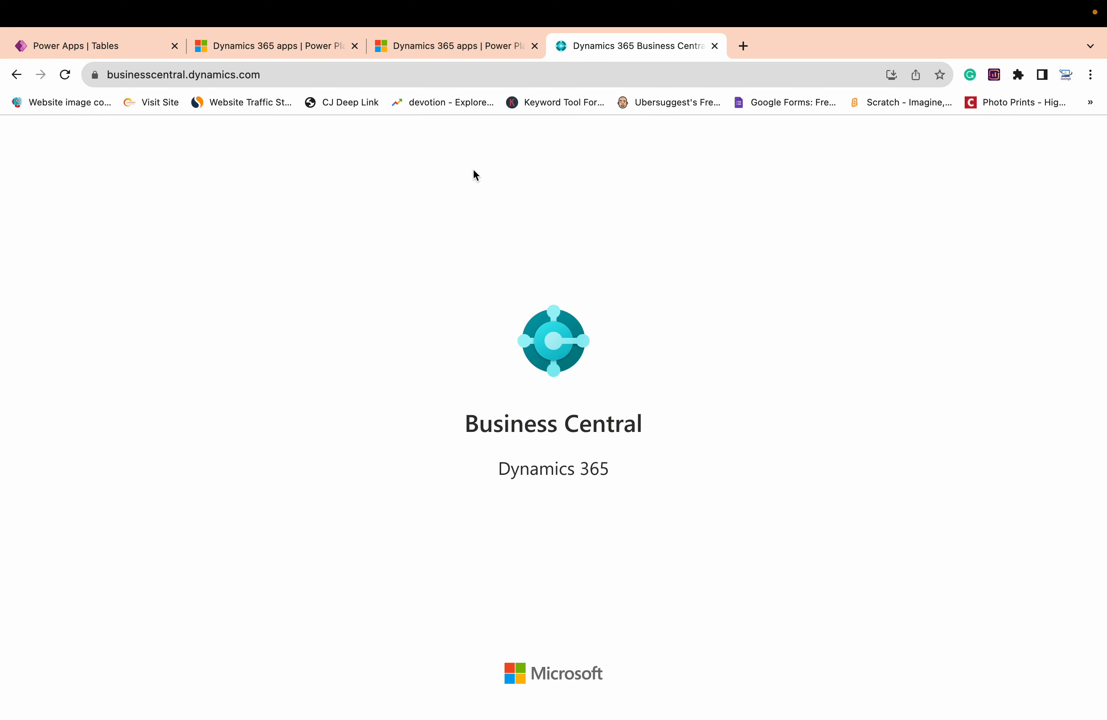
Refresh the Contoso (default) Dynamics 365 apps list, check the Business Central Virtual Entity installation status, and close that page
click(468, 45)
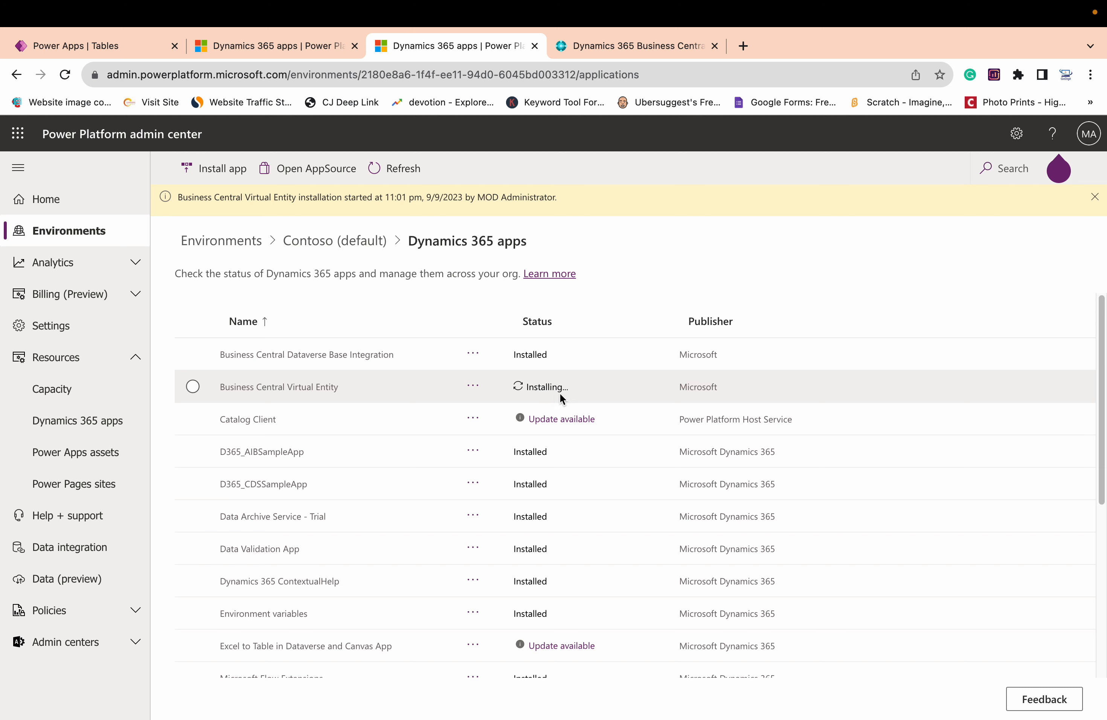
click(411, 182)
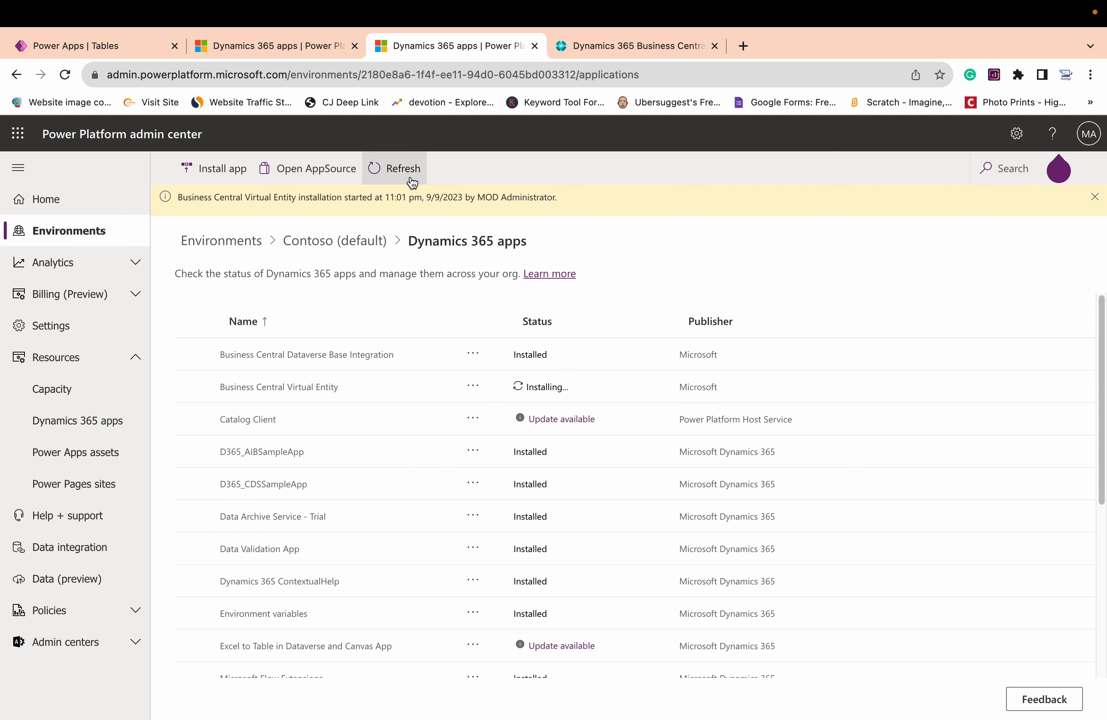
click(65, 76)
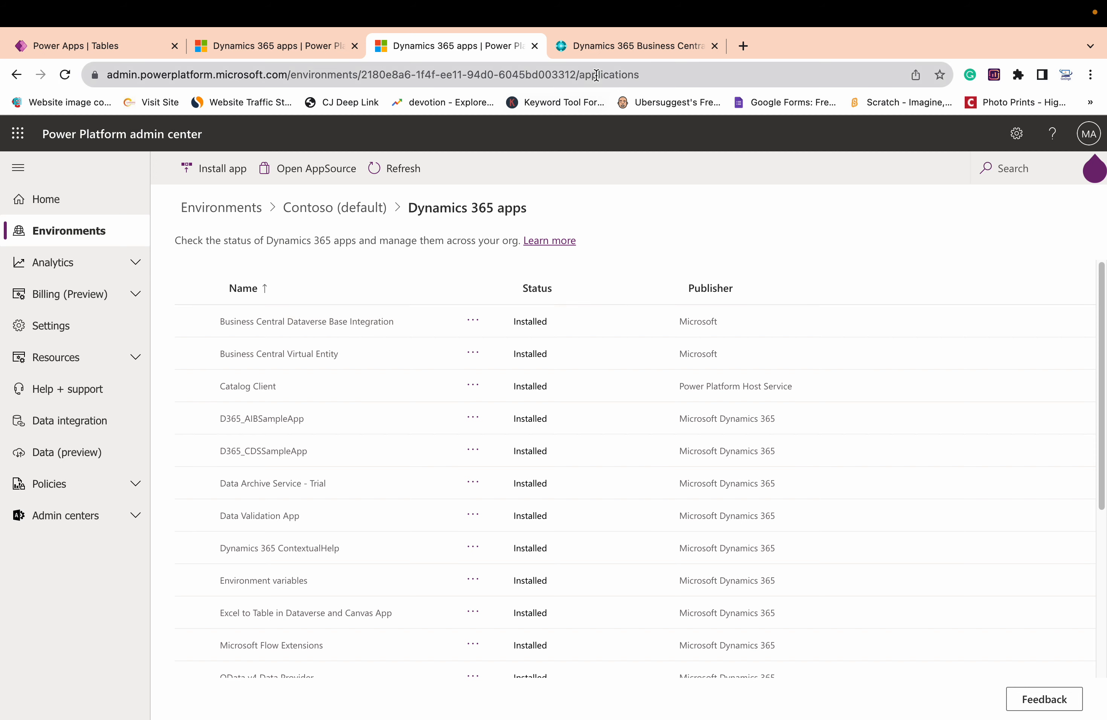
click(534, 45)
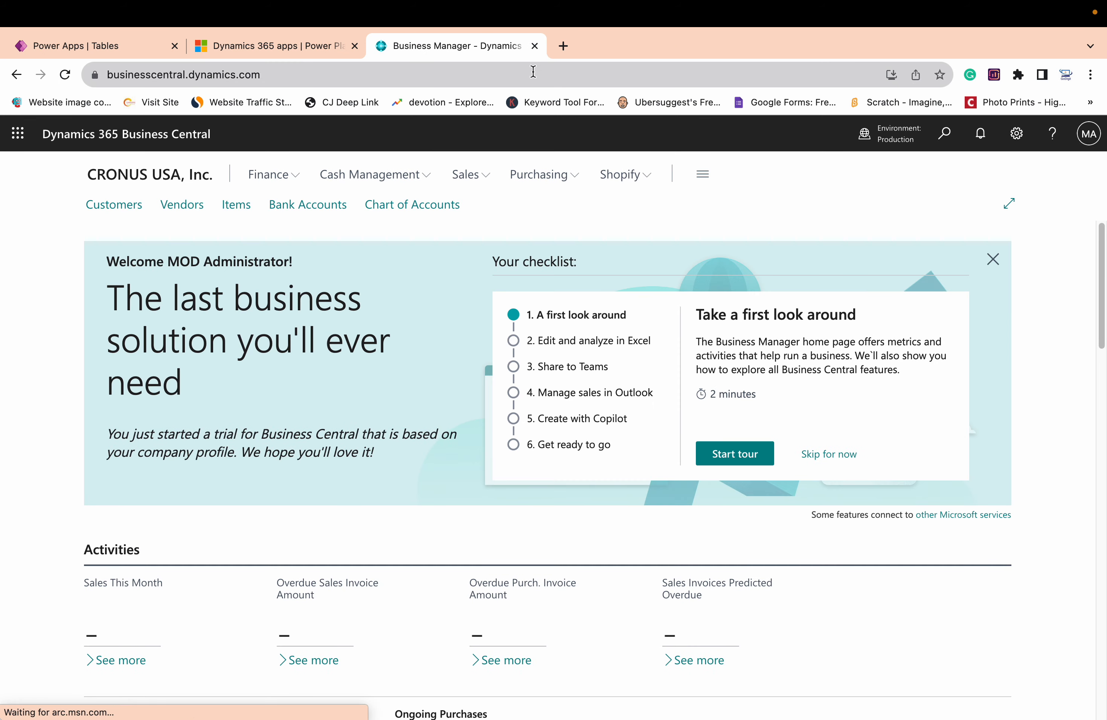
Find and open Dataverse Connection Setup in Business Central and enable virtual tables and events
click(944, 134)
text(dat)
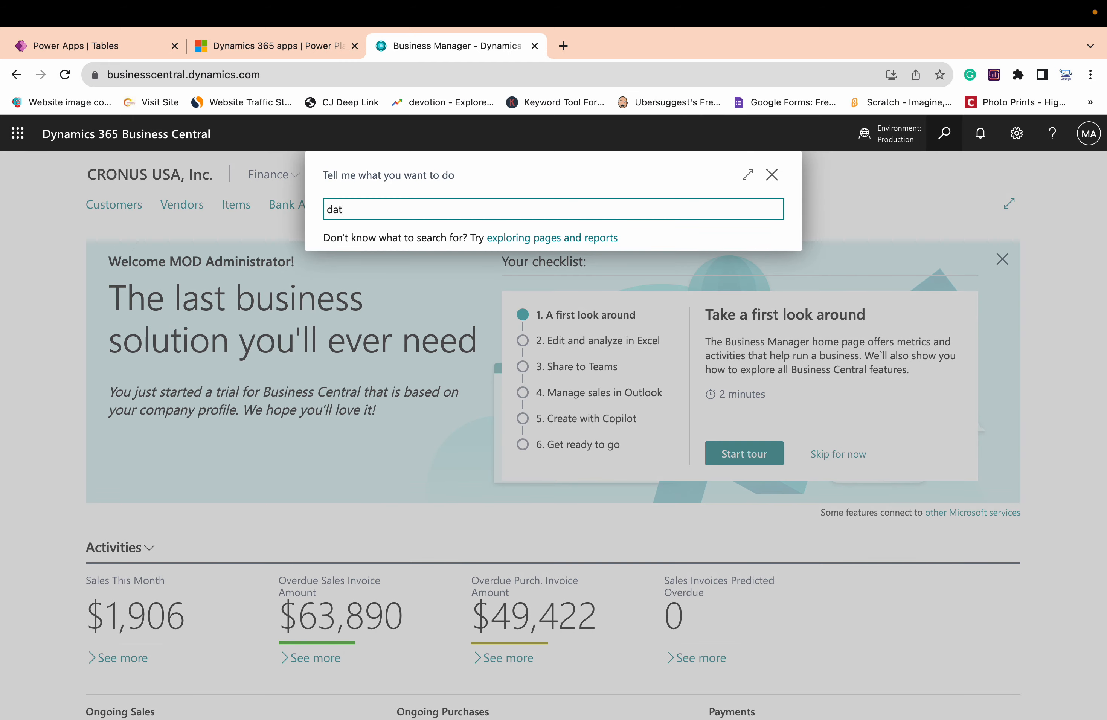
text(averse )
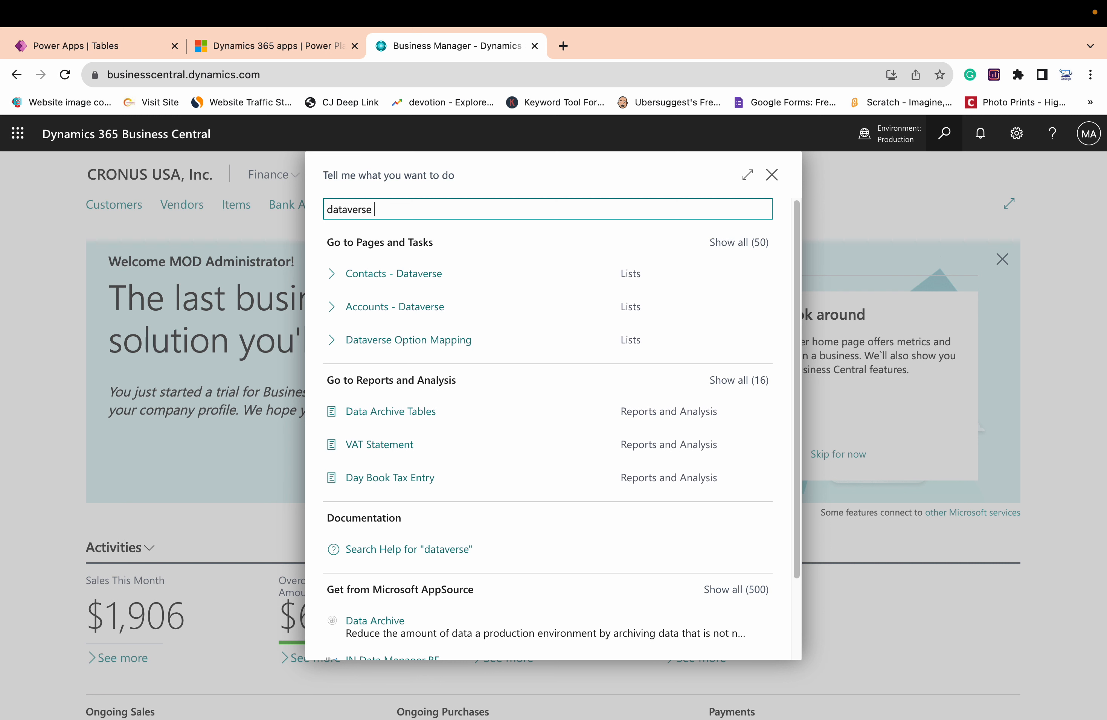
text(connec)
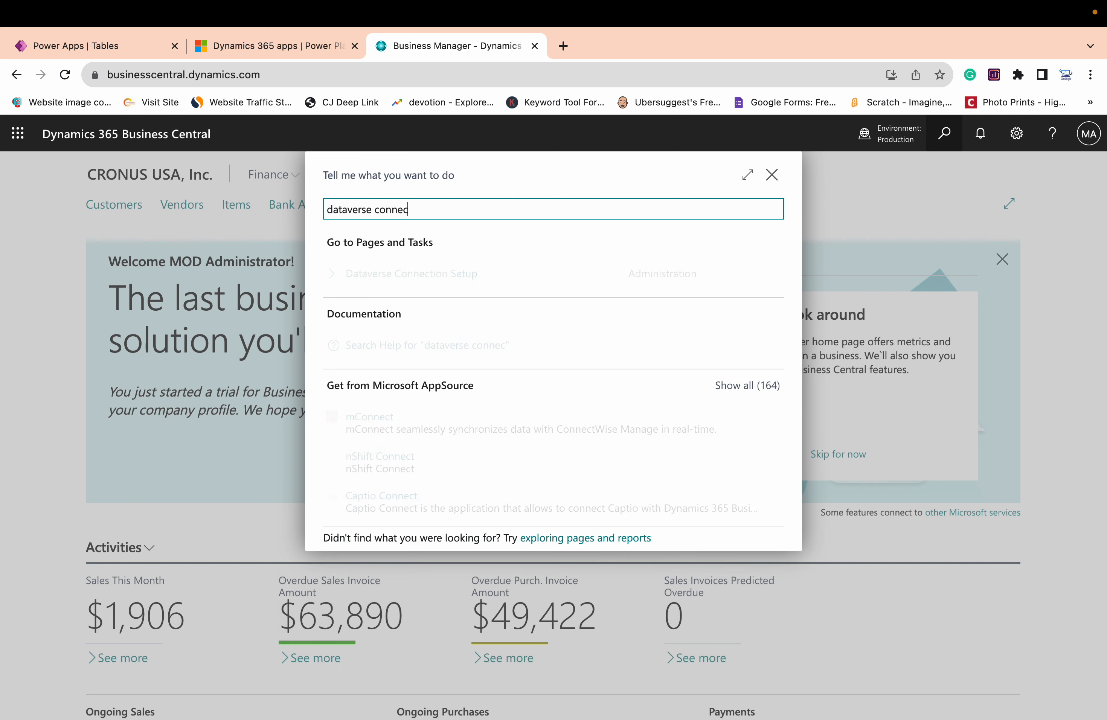
key(Down)
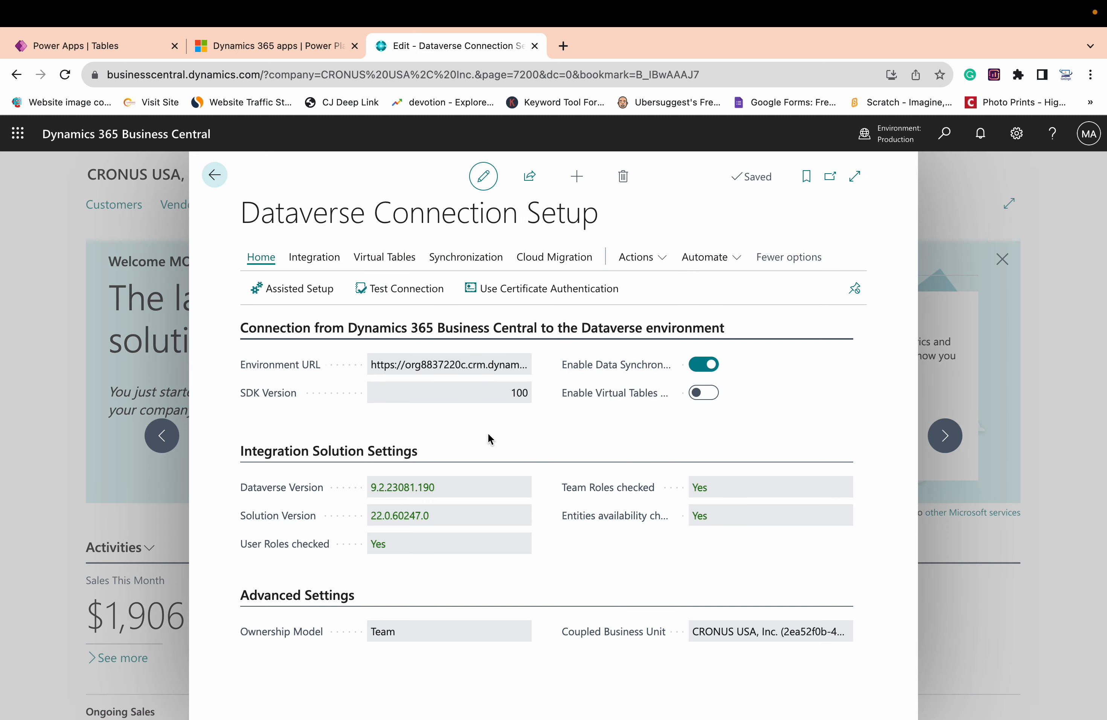
click(704, 394)
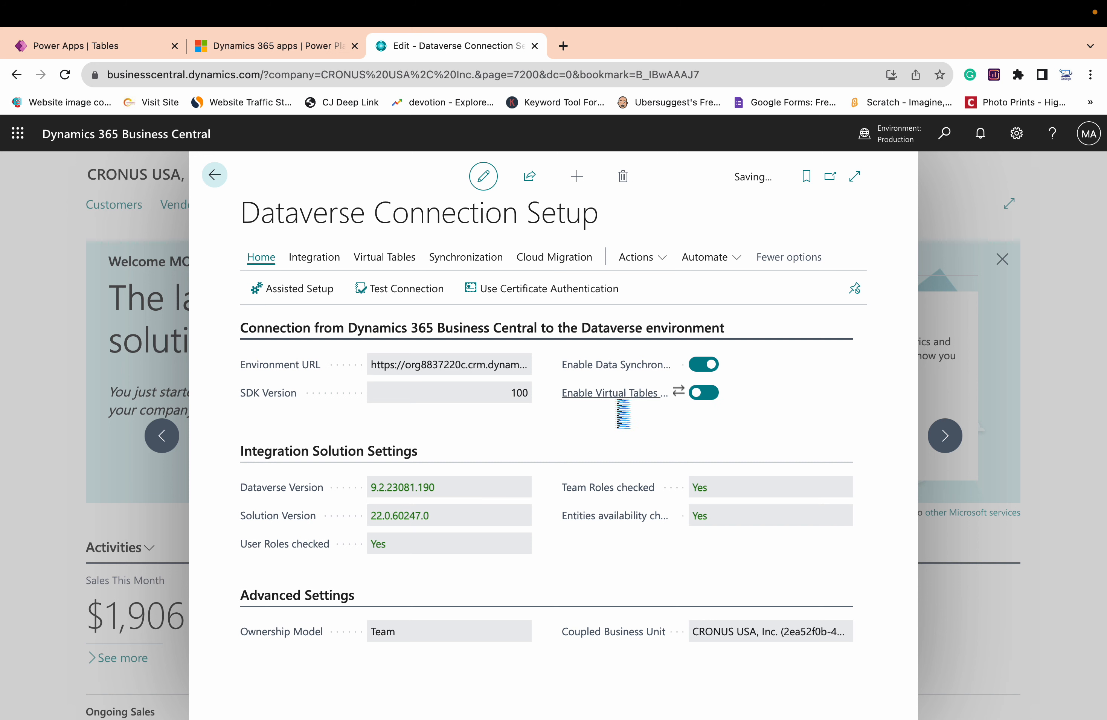
mouse_move(624, 408)
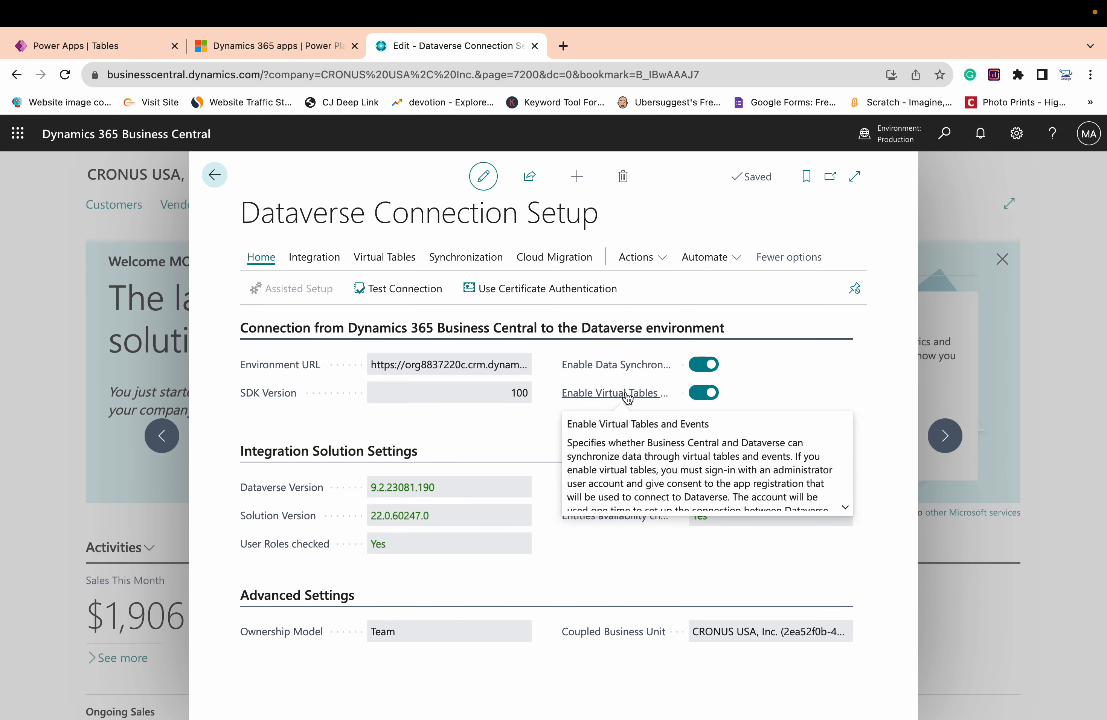
Look over the Integration Table Mappings from the Dataverse connection setup, and return to the Business Central home page
click(314, 257)
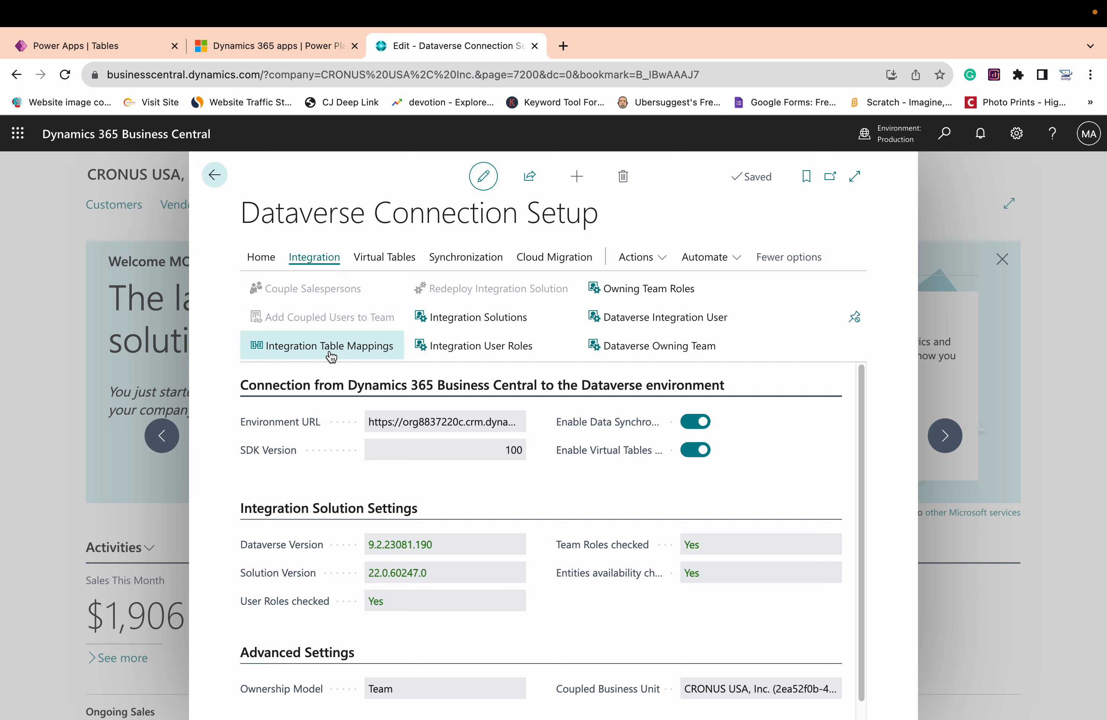
click(331, 356)
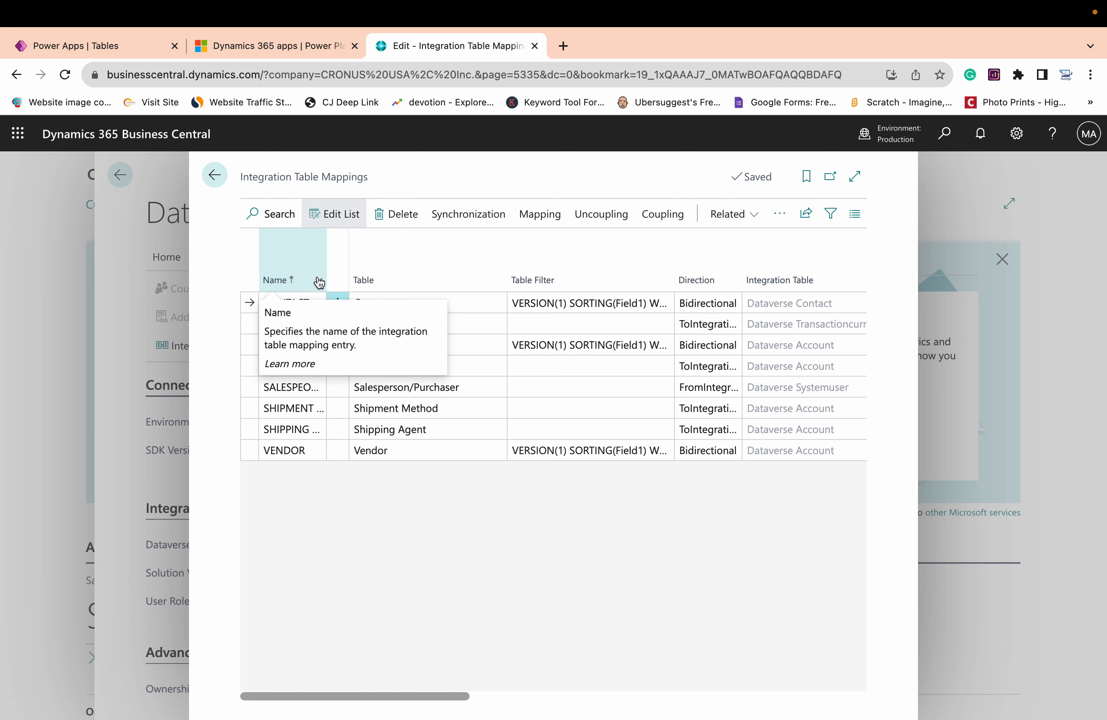
click(214, 175)
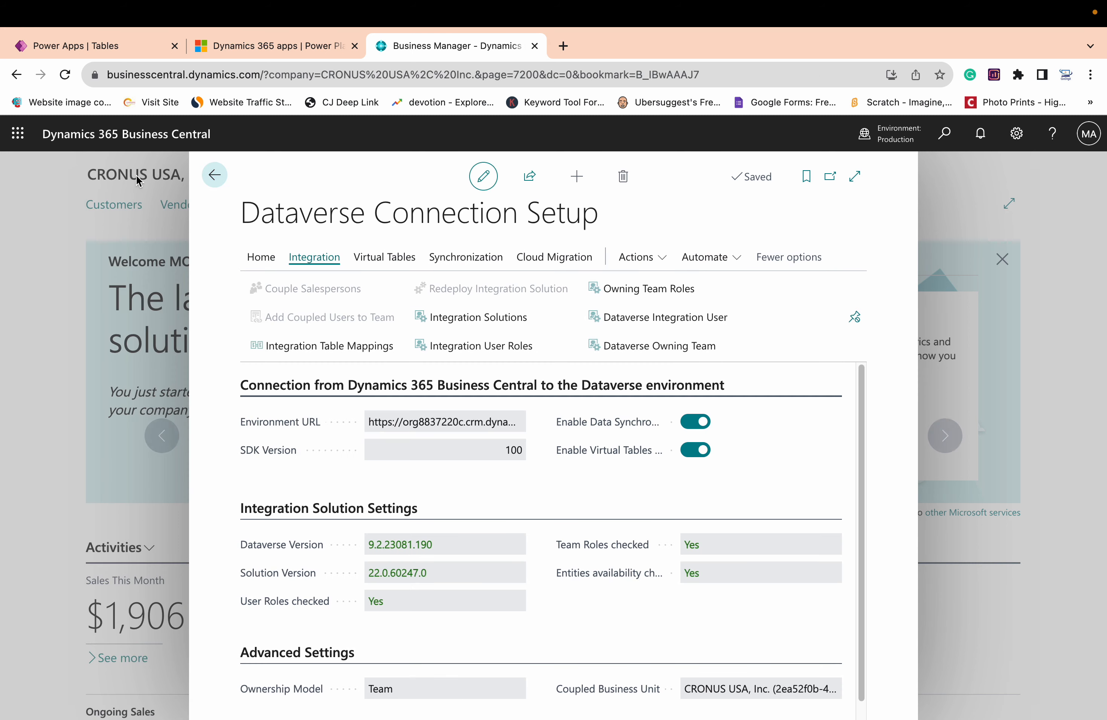
click(215, 175)
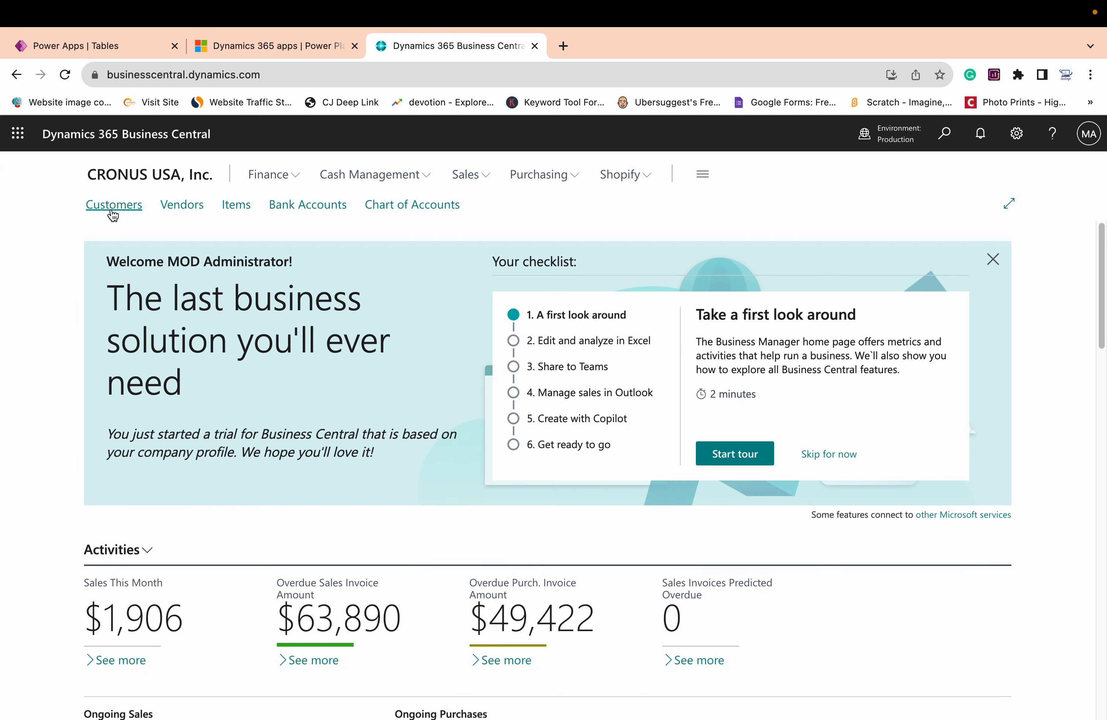
Inspect the synchronization log of the customer Adatum Corporation and return to the customer list
click(110, 207)
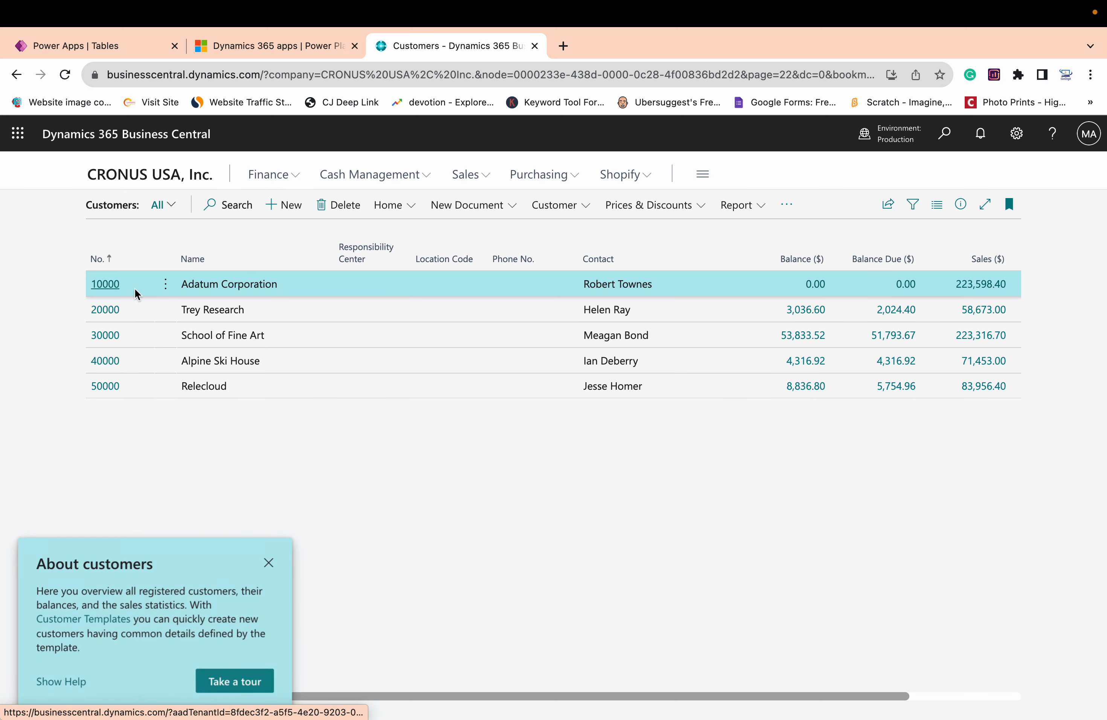
click(115, 290)
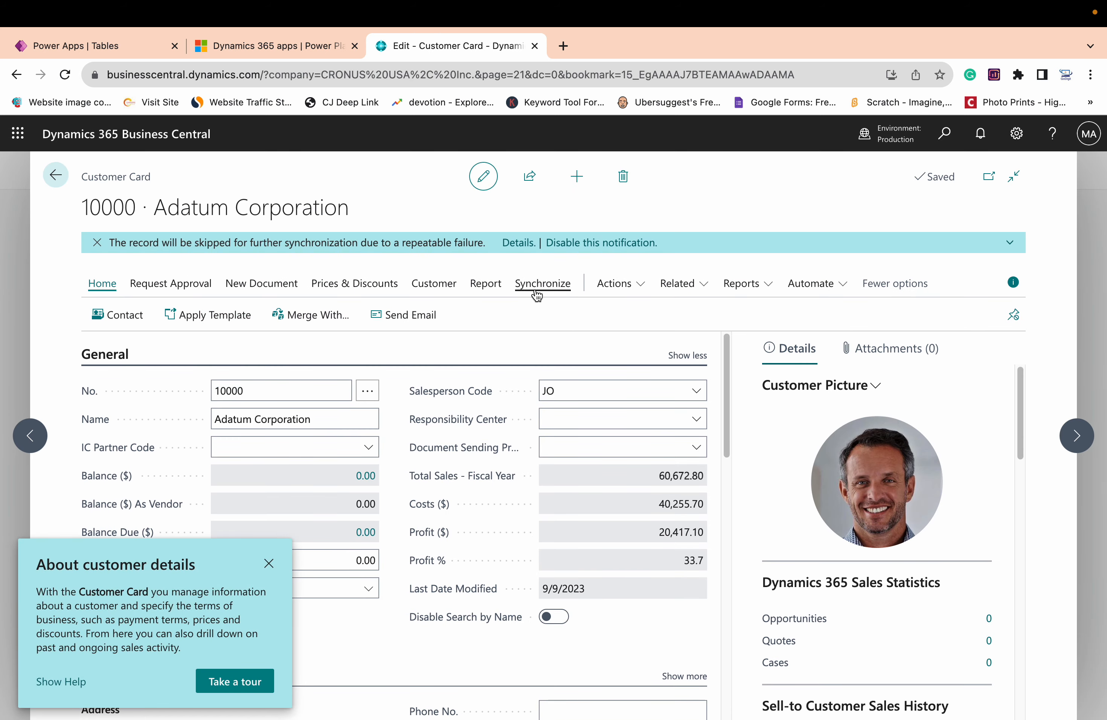
click(538, 286)
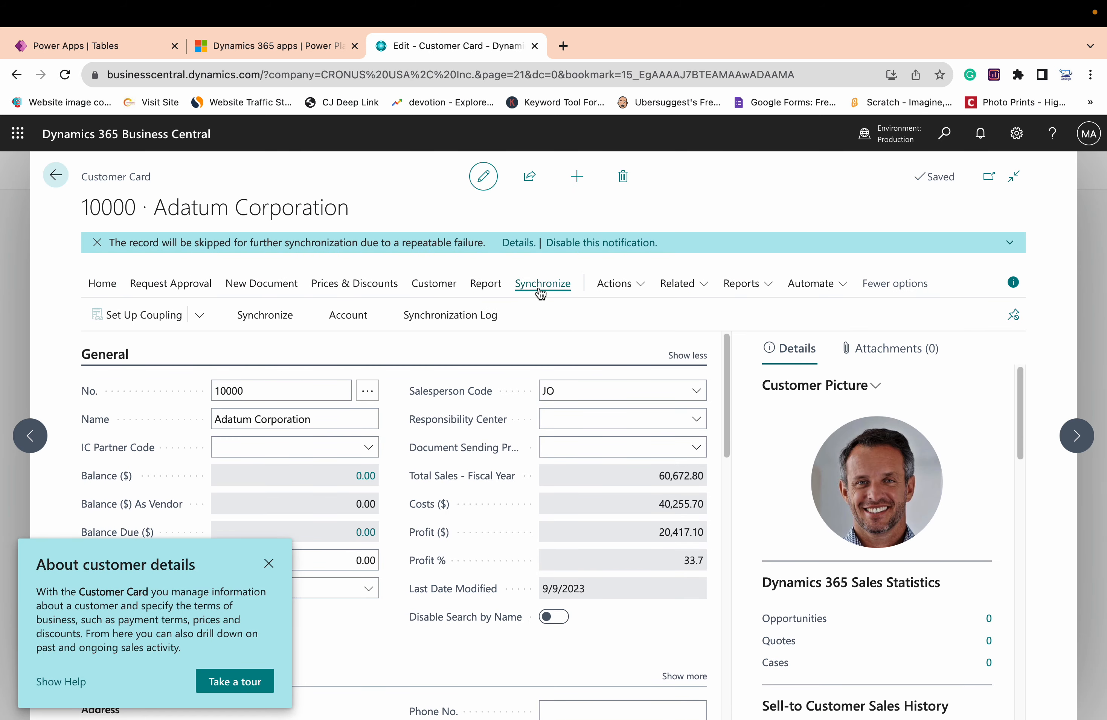
click(436, 319)
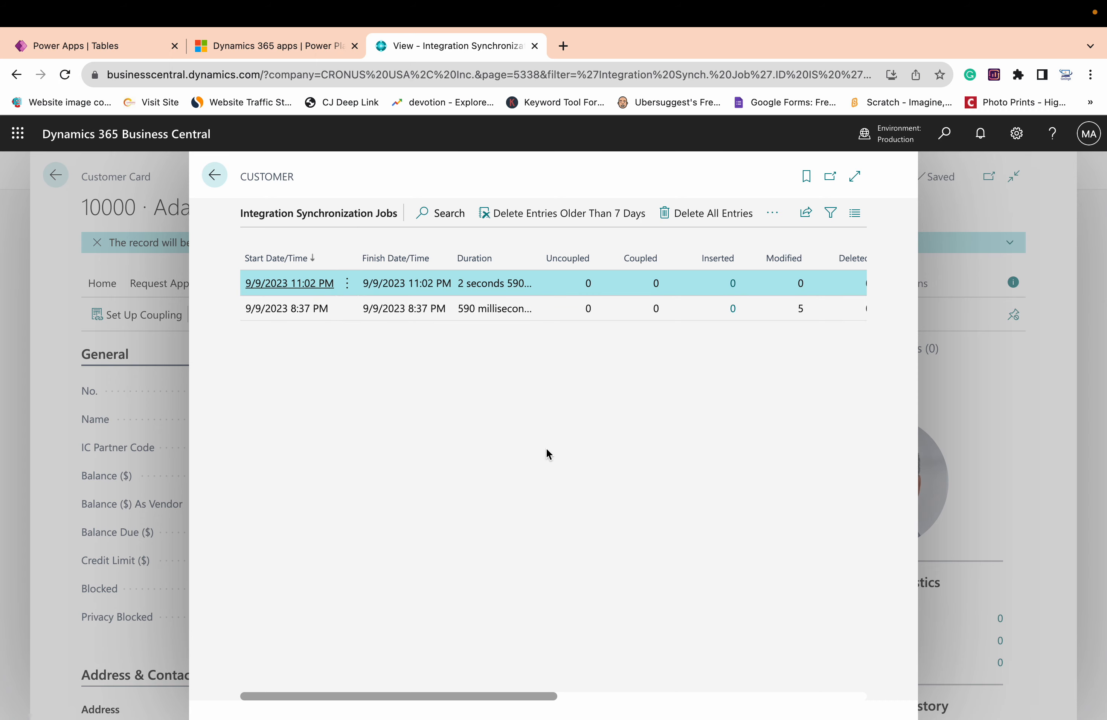
click(221, 182)
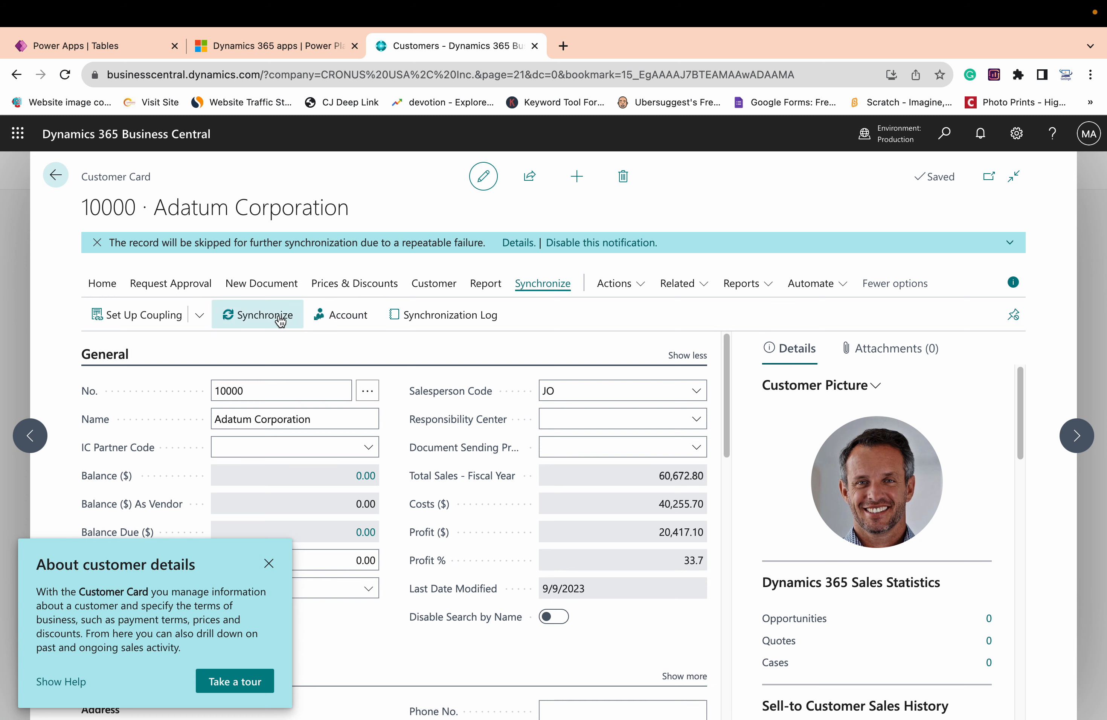
click(60, 185)
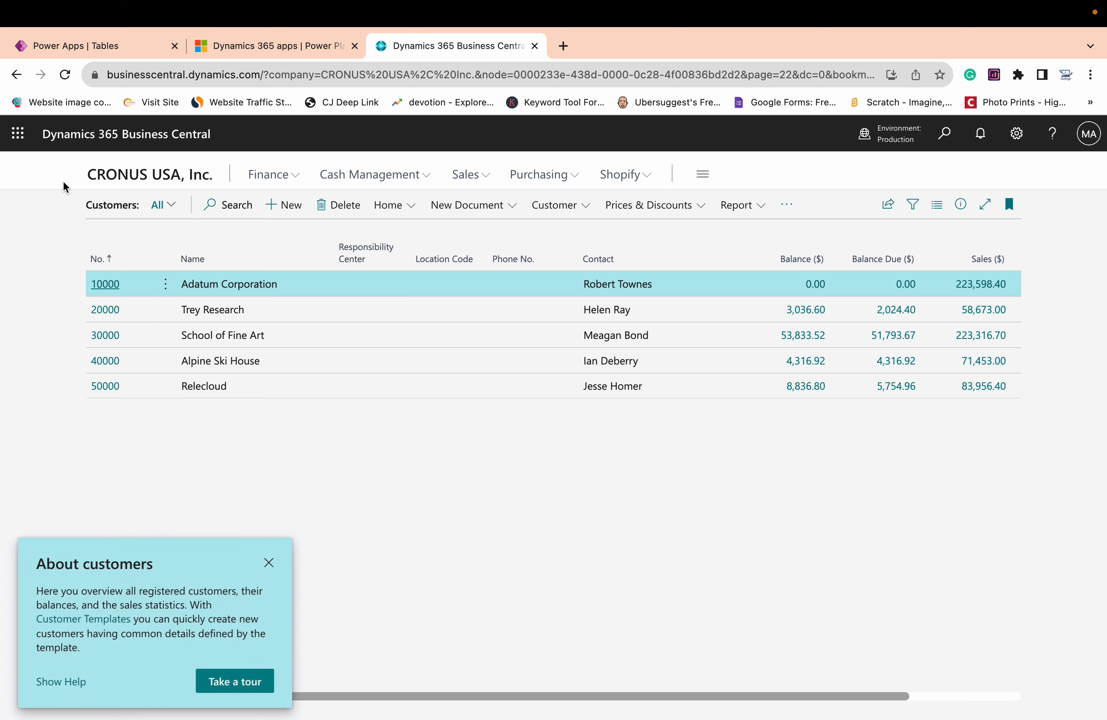
Create a new customer from the CUSTOMER COMPANY template and name it Test User
click(296, 215)
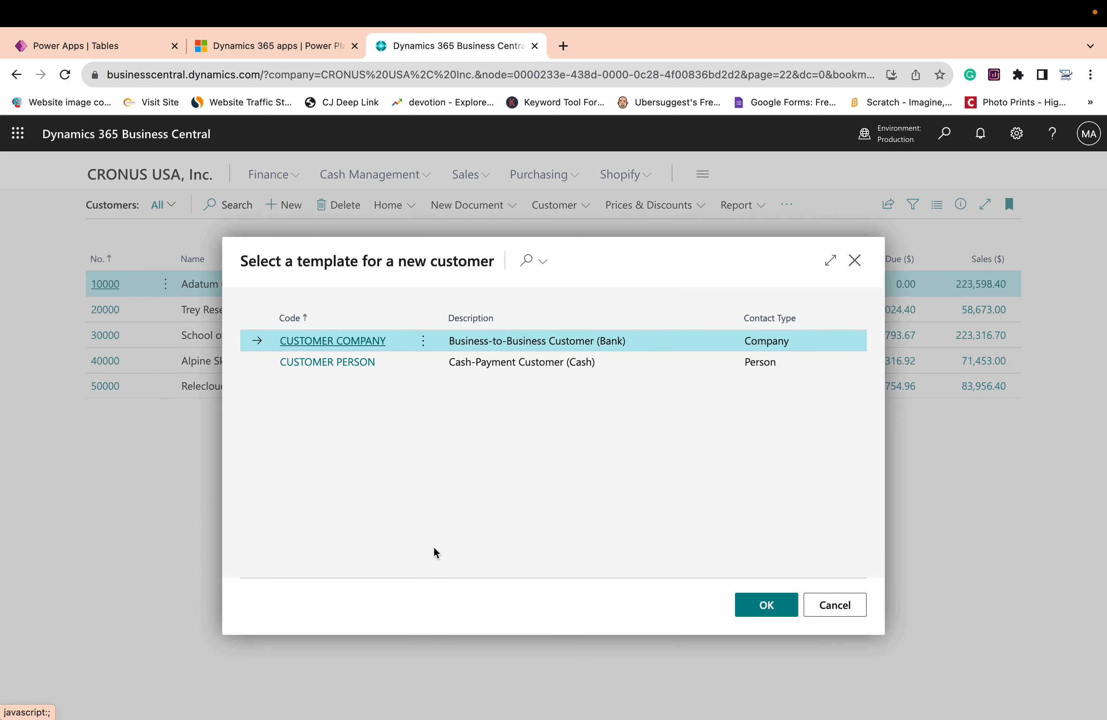
click(772, 607)
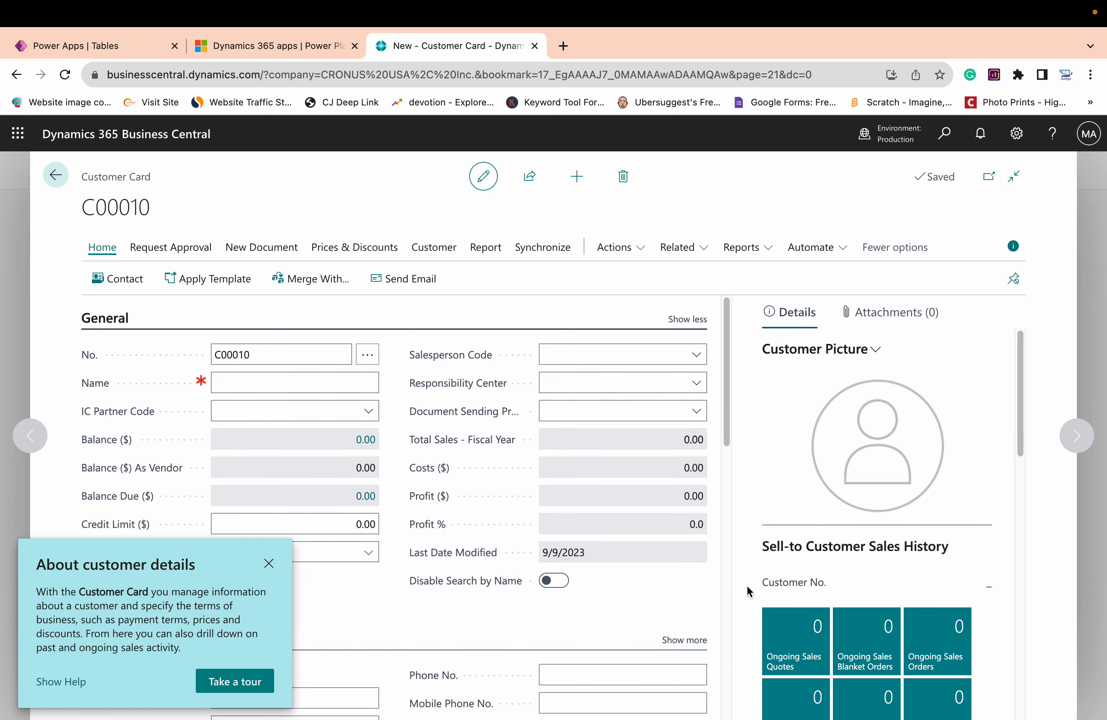
click(269, 563)
click(293, 389)
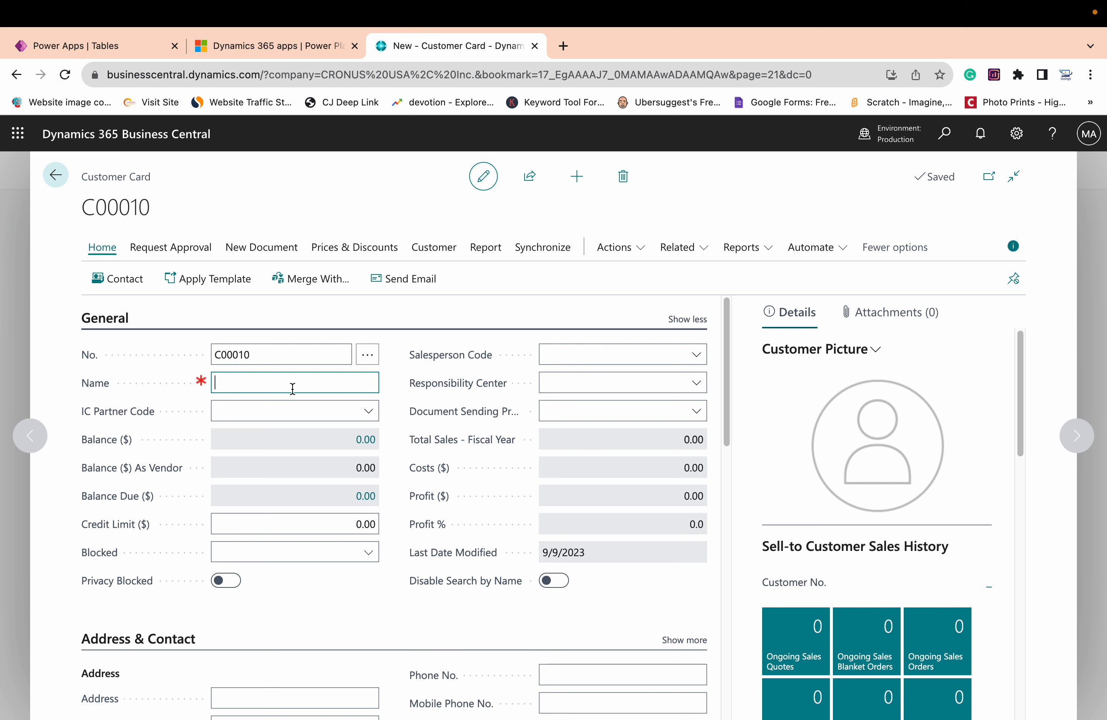
text(Test User)
Fill in both address lines on the new customer's card
scroll(338, 500, down, 5)
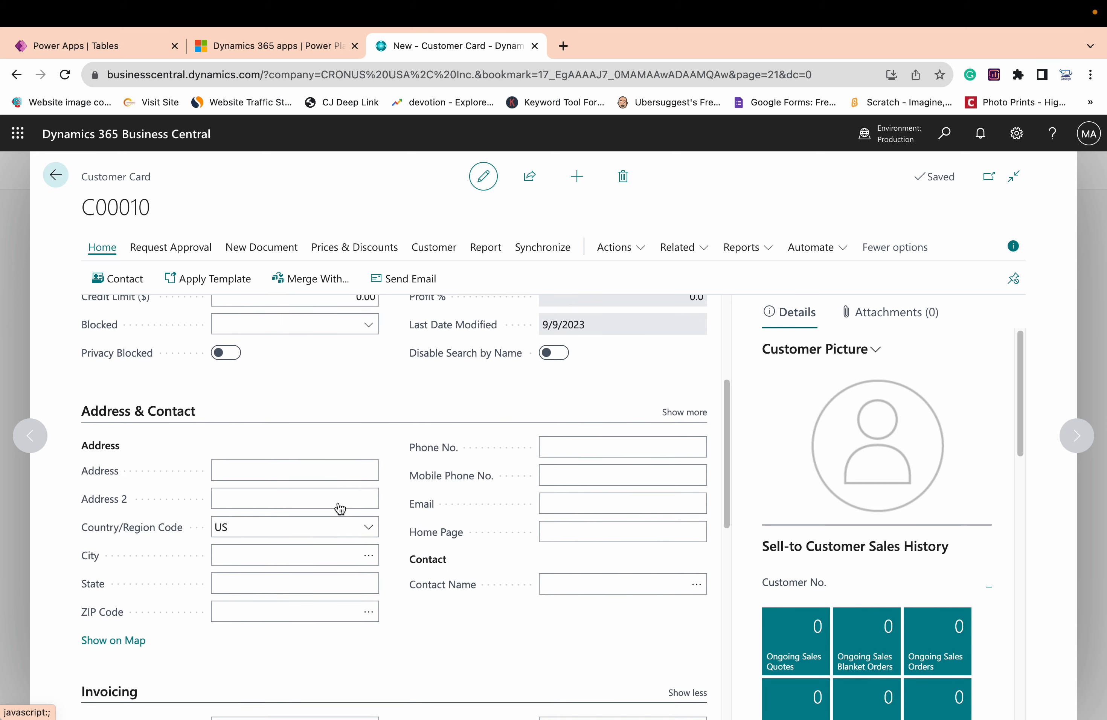
click(311, 488)
click(267, 471)
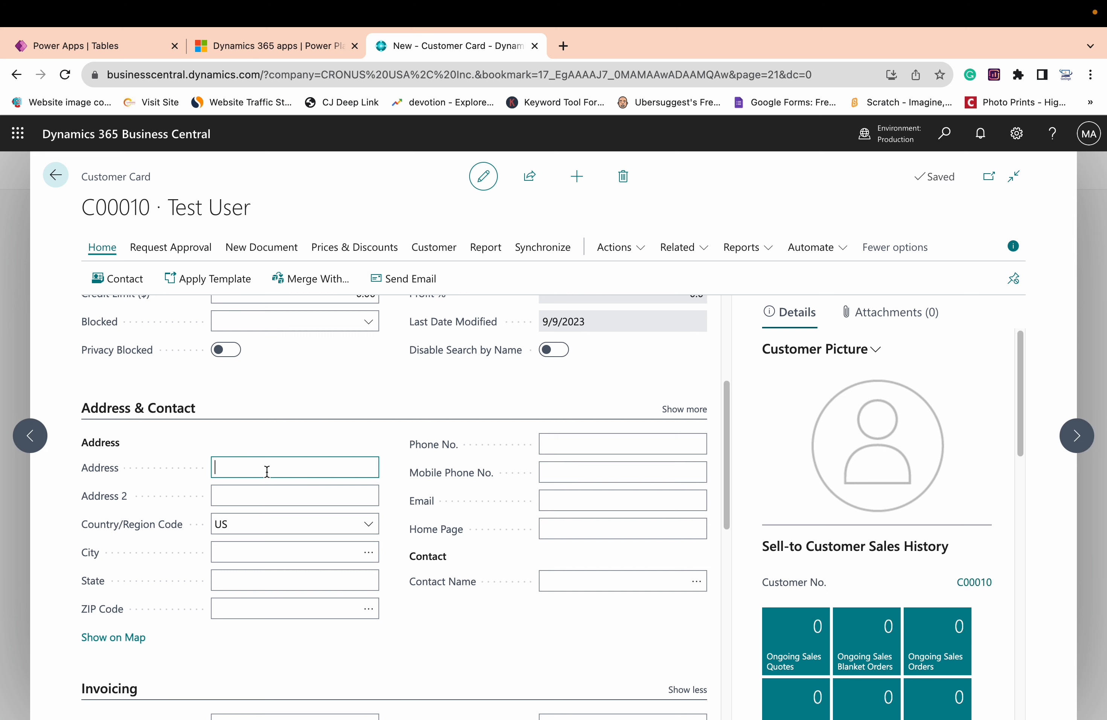
text(Tartr)
key(Tab)
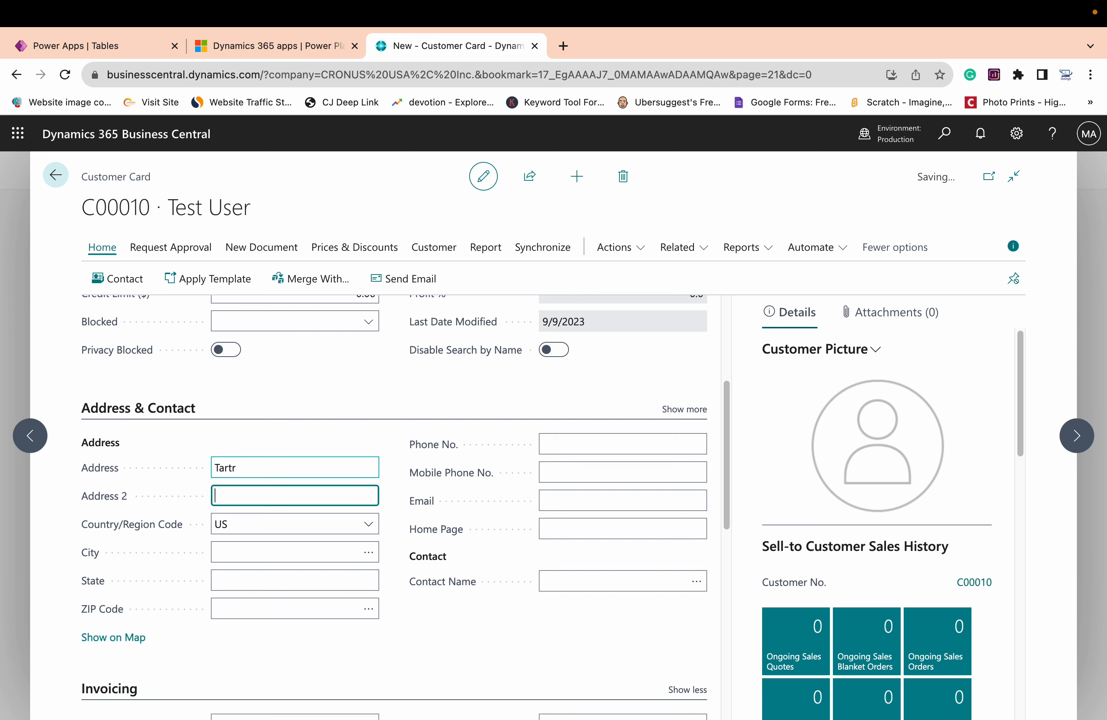
text(uyuyuu)
Review the Test User customer's card, start its synchronization with Dataverse and agree to create a coupling
scroll(312, 527, down, 10)
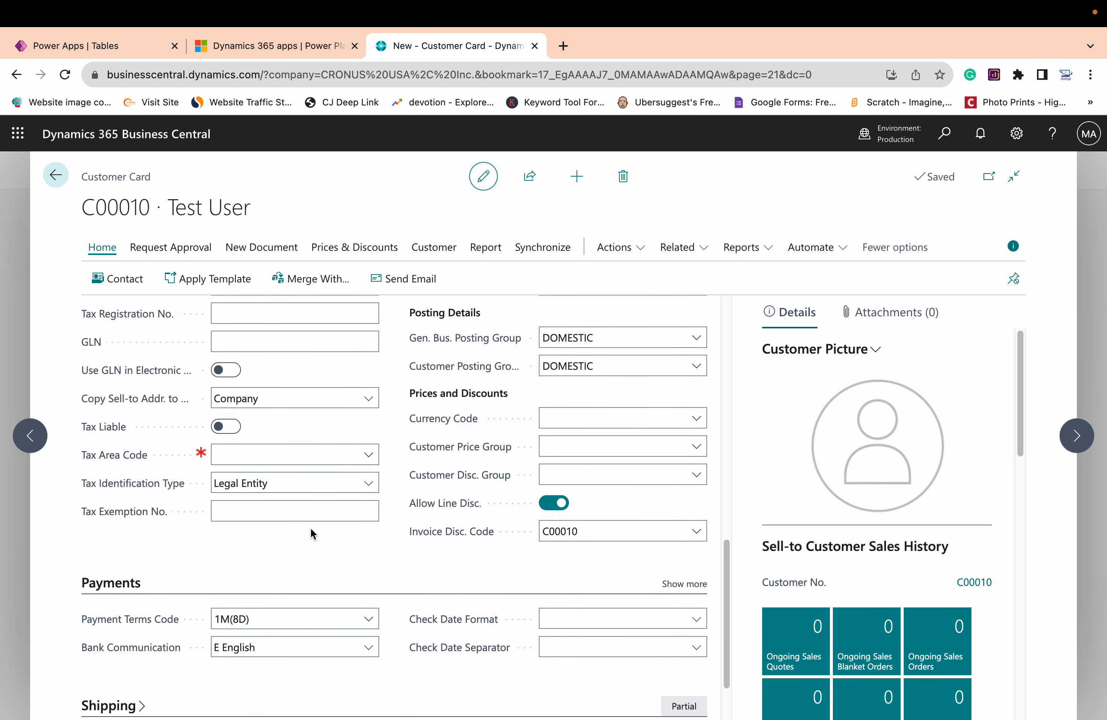
click(268, 621)
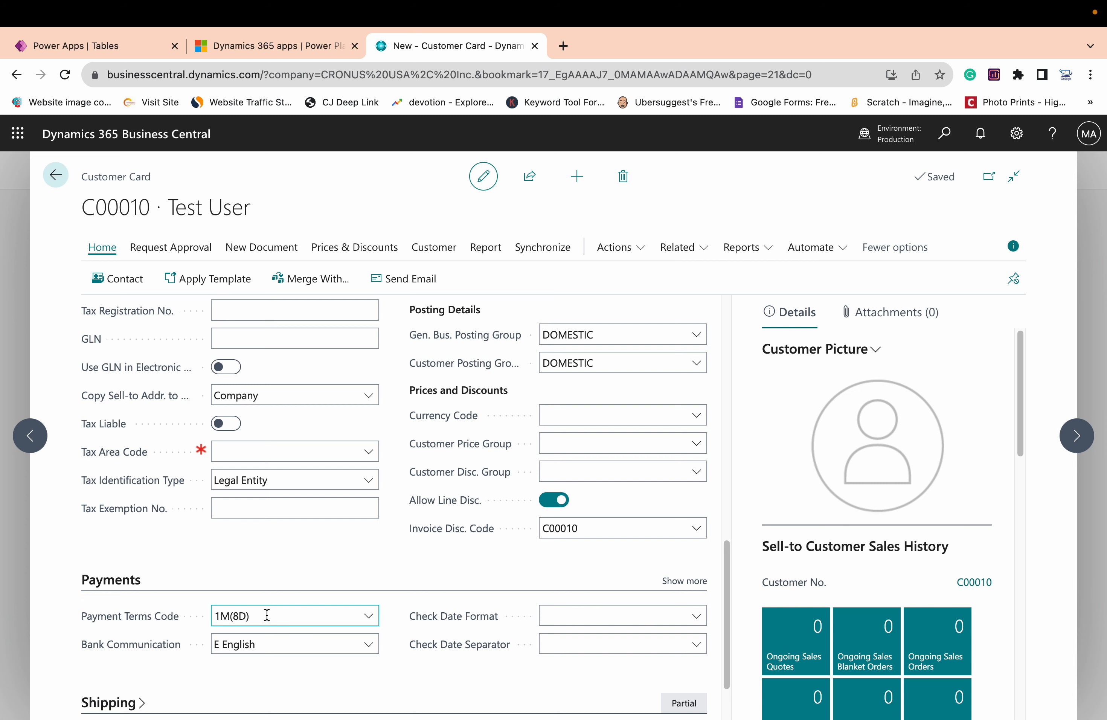
scroll(313, 528, up, 6)
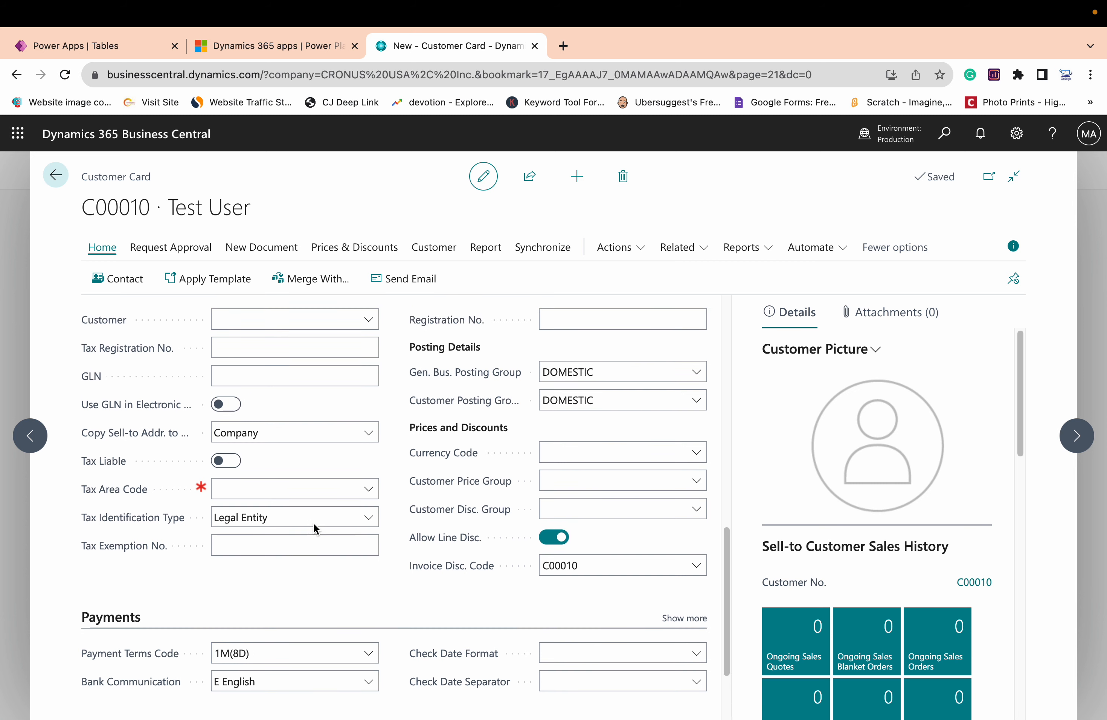
scroll(321, 511, up, 2)
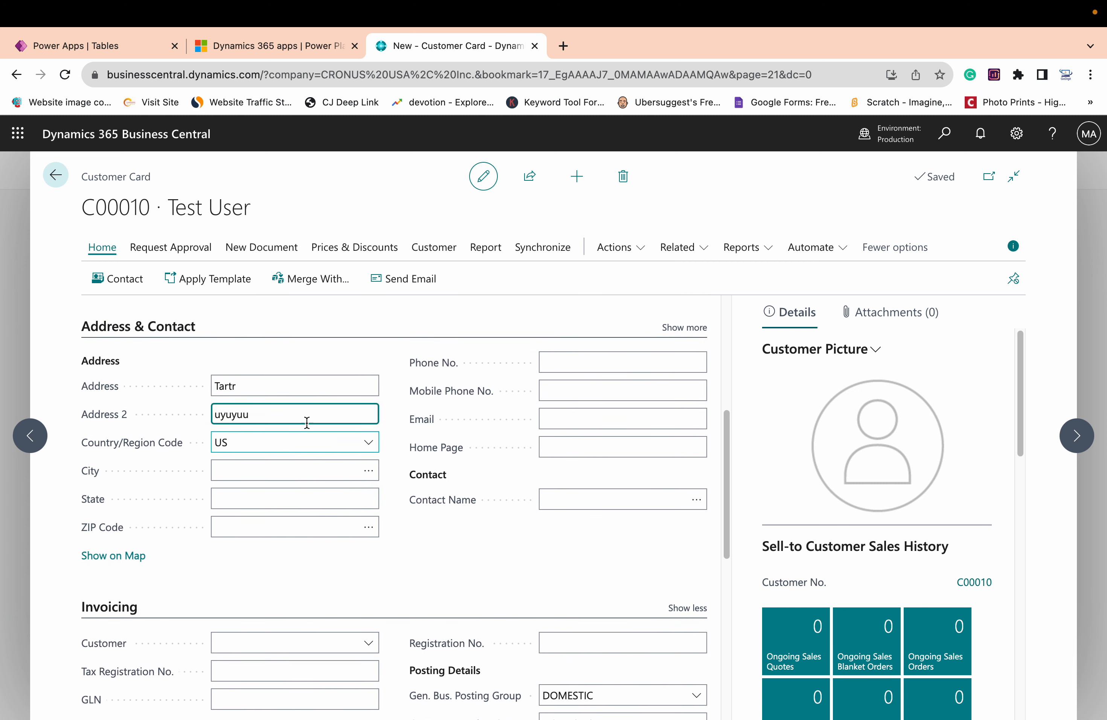
click(551, 252)
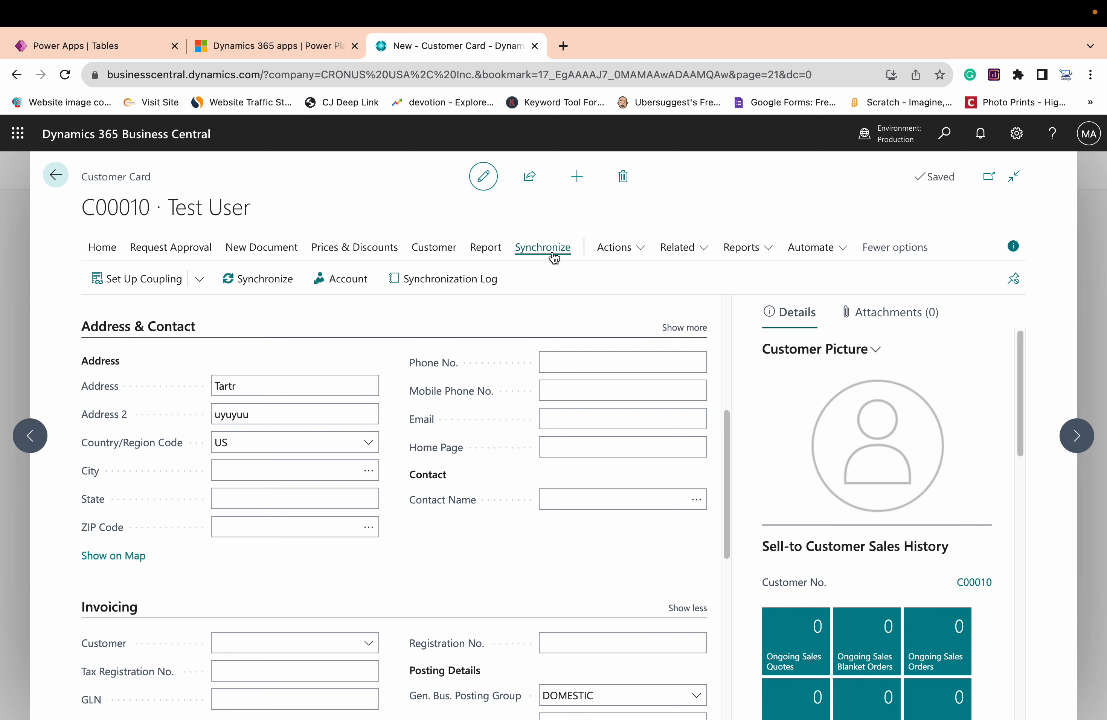
click(269, 290)
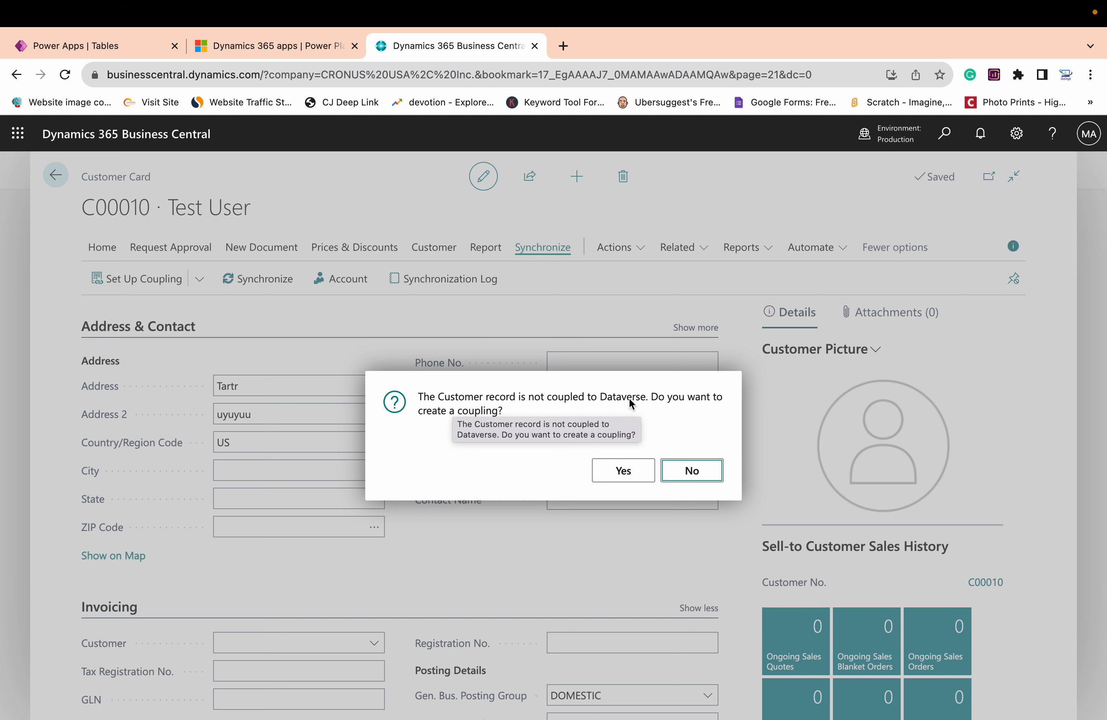
click(622, 475)
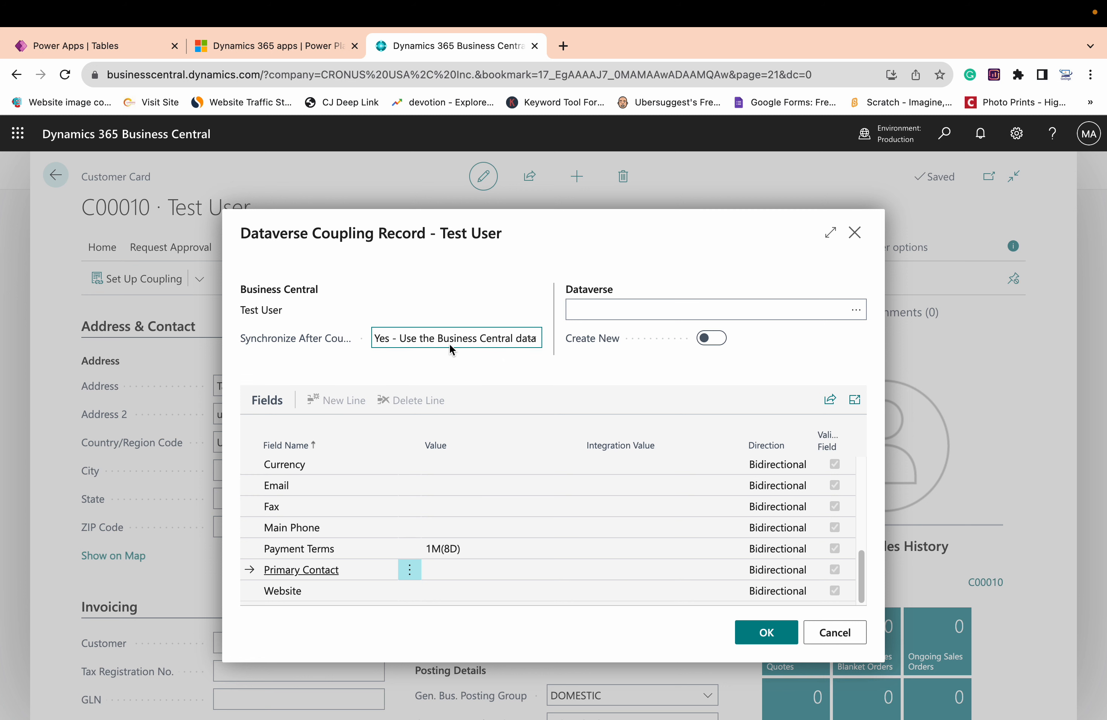
Couple Test User to a newly created Dataverse account, using the Business Central data for synchronization after coupling
click(486, 338)
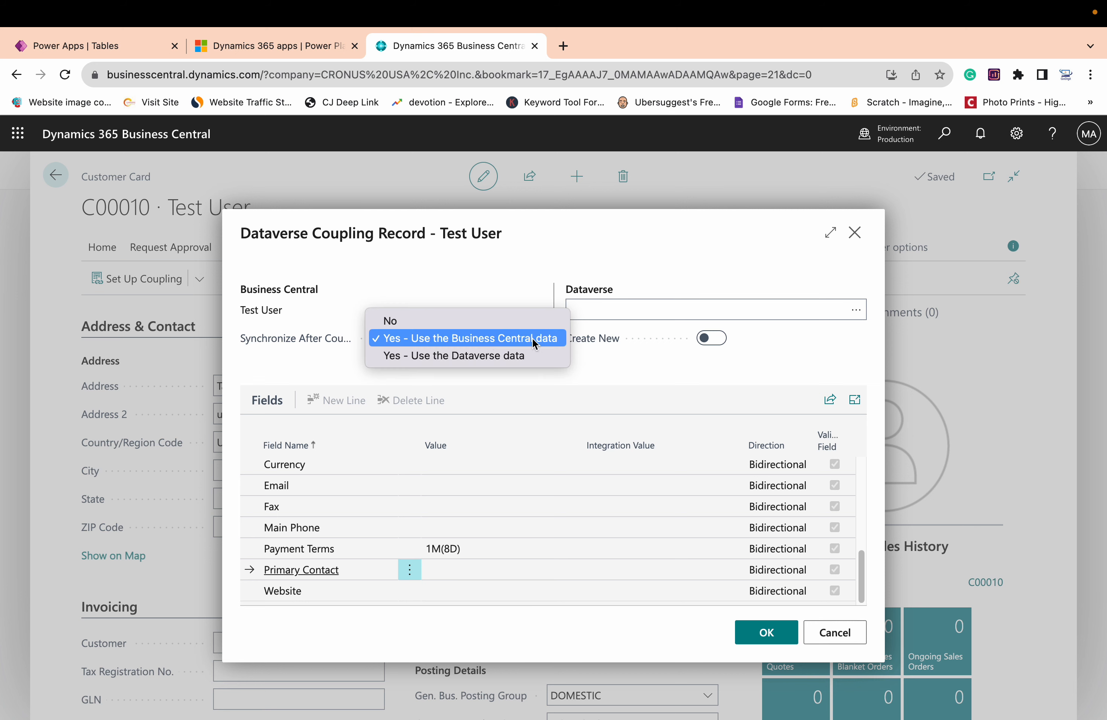
click(649, 358)
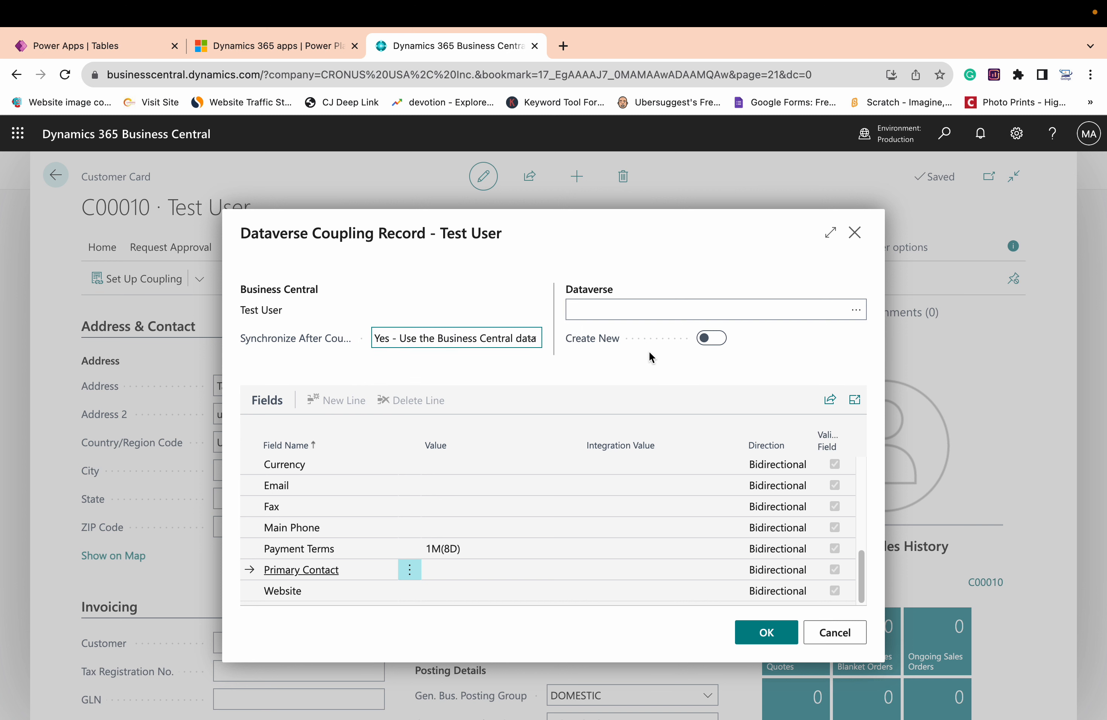
click(862, 317)
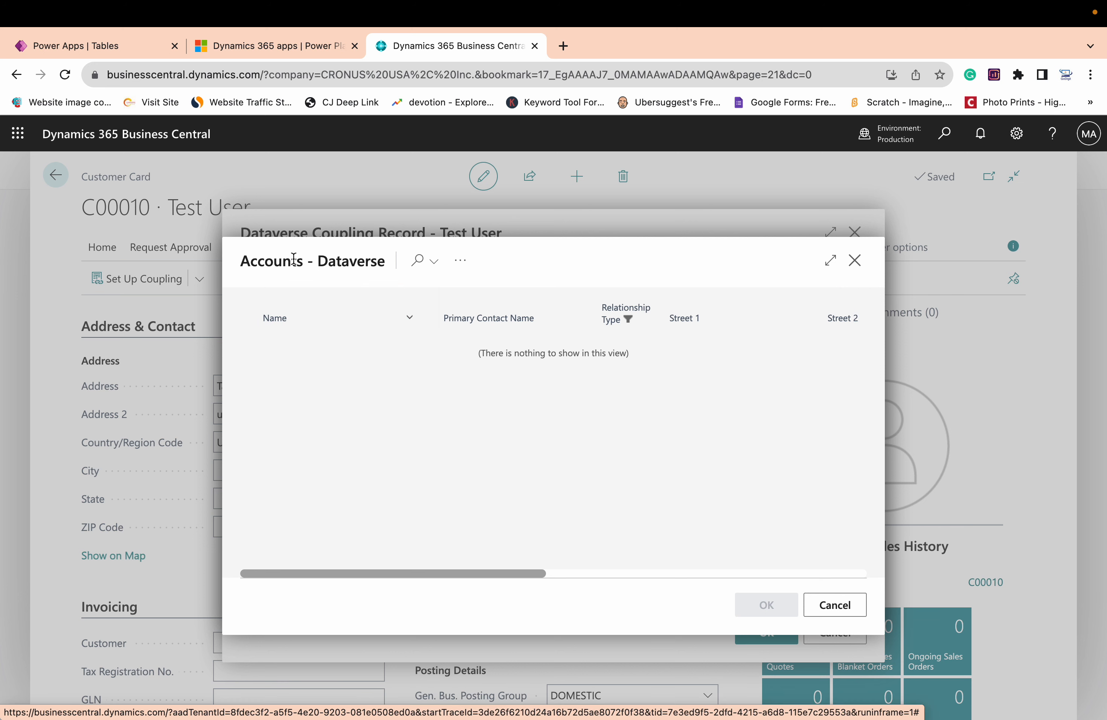
drag(242, 262, 280, 260)
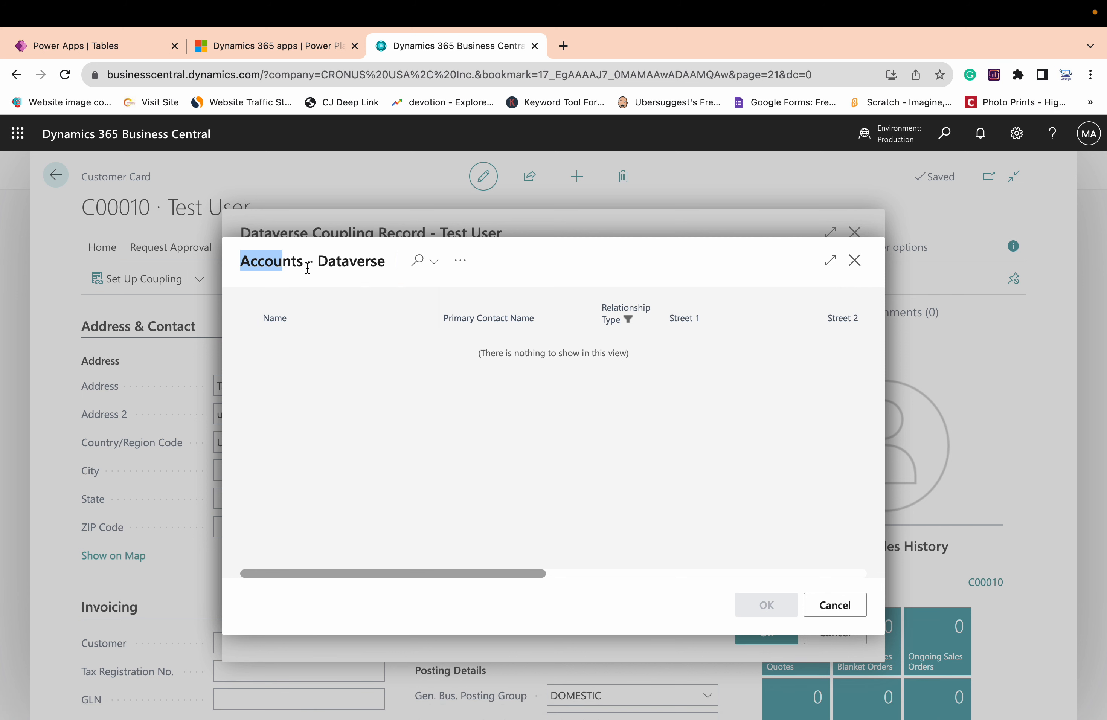
click(826, 603)
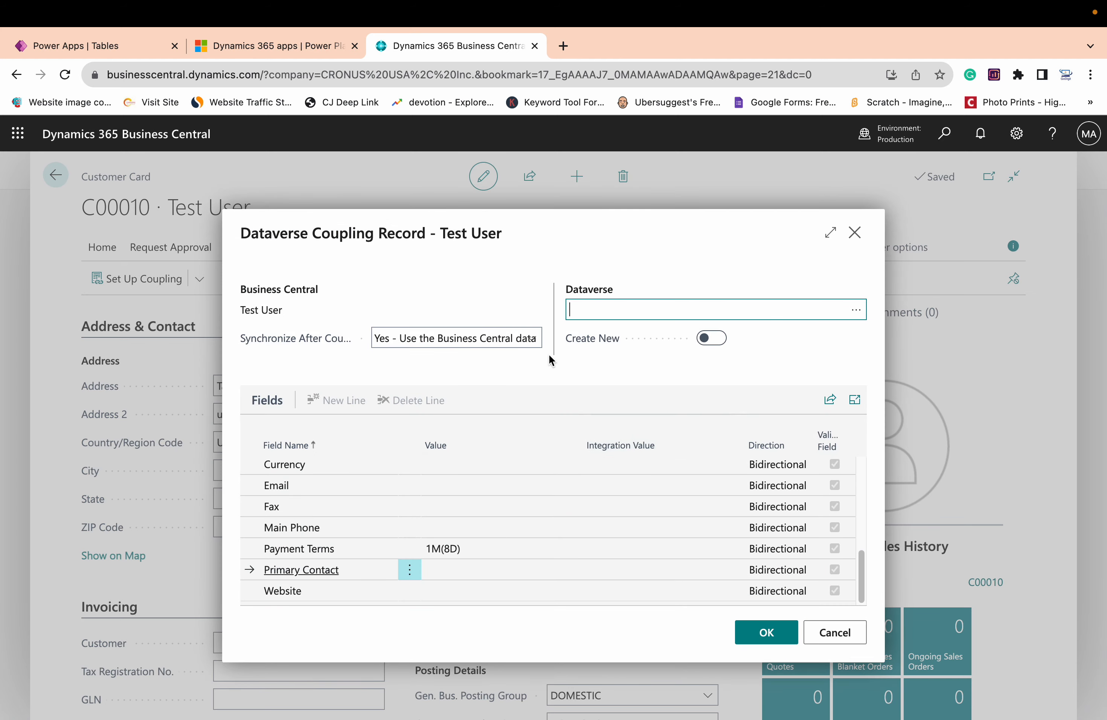
click(715, 338)
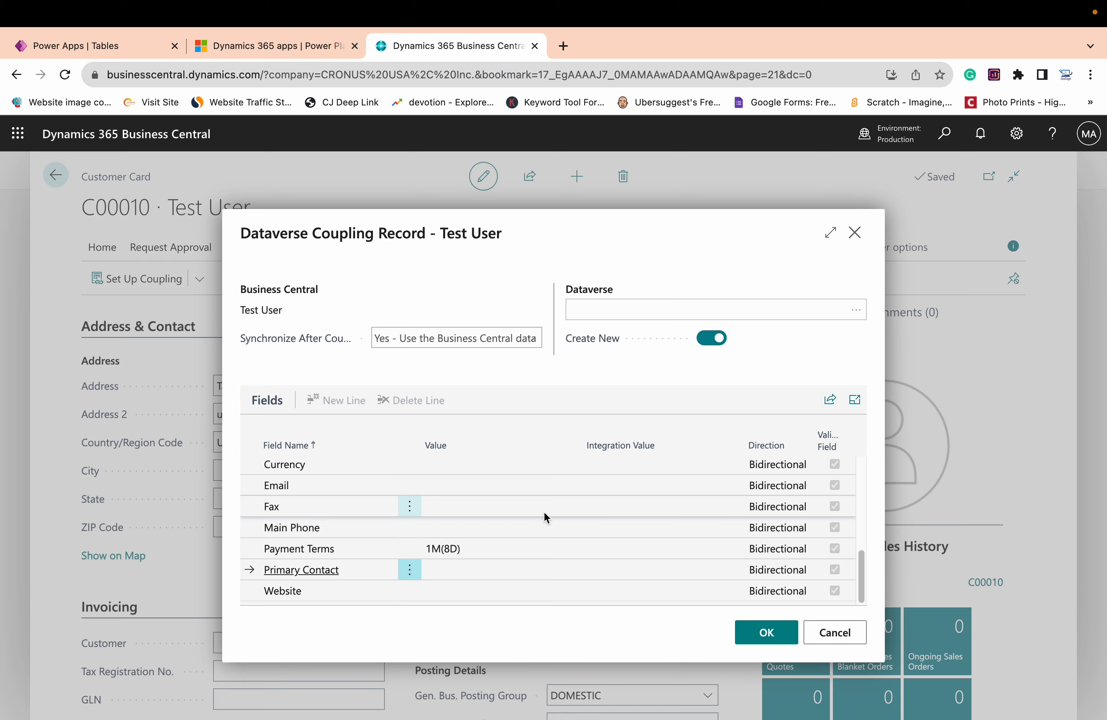
click(754, 634)
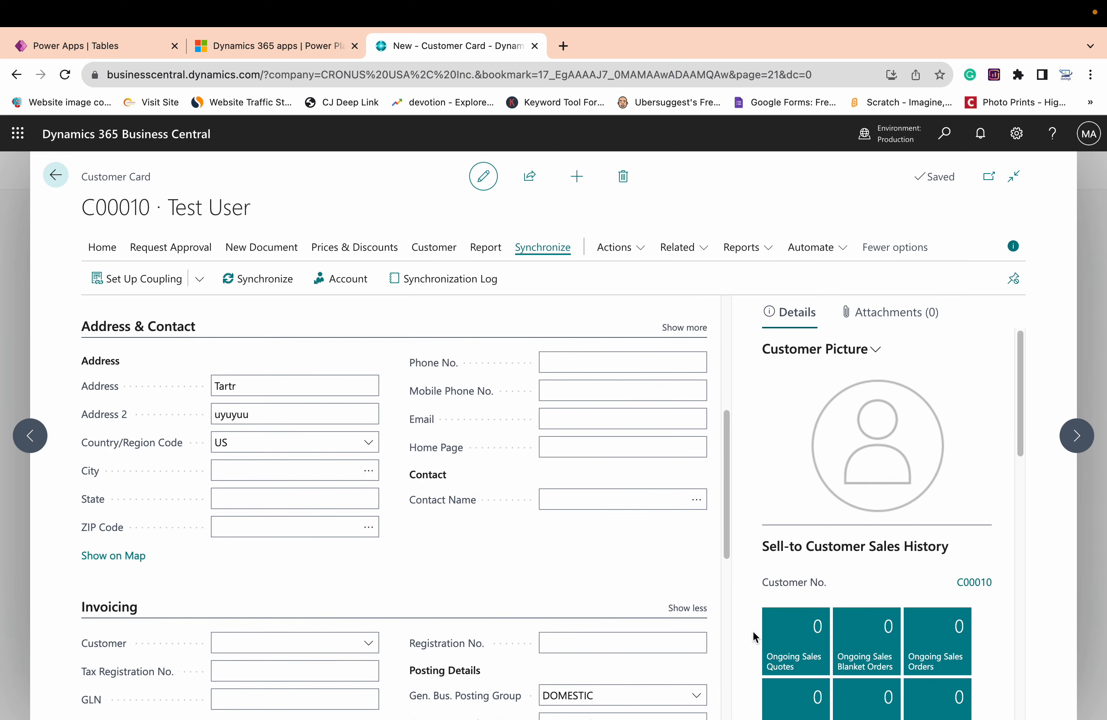
Inspect Test User's synchronization log and display the full error message of the most recent job's failed record
scroll(306, 358, down, 3)
scroll(323, 381, up, 10)
click(323, 381)
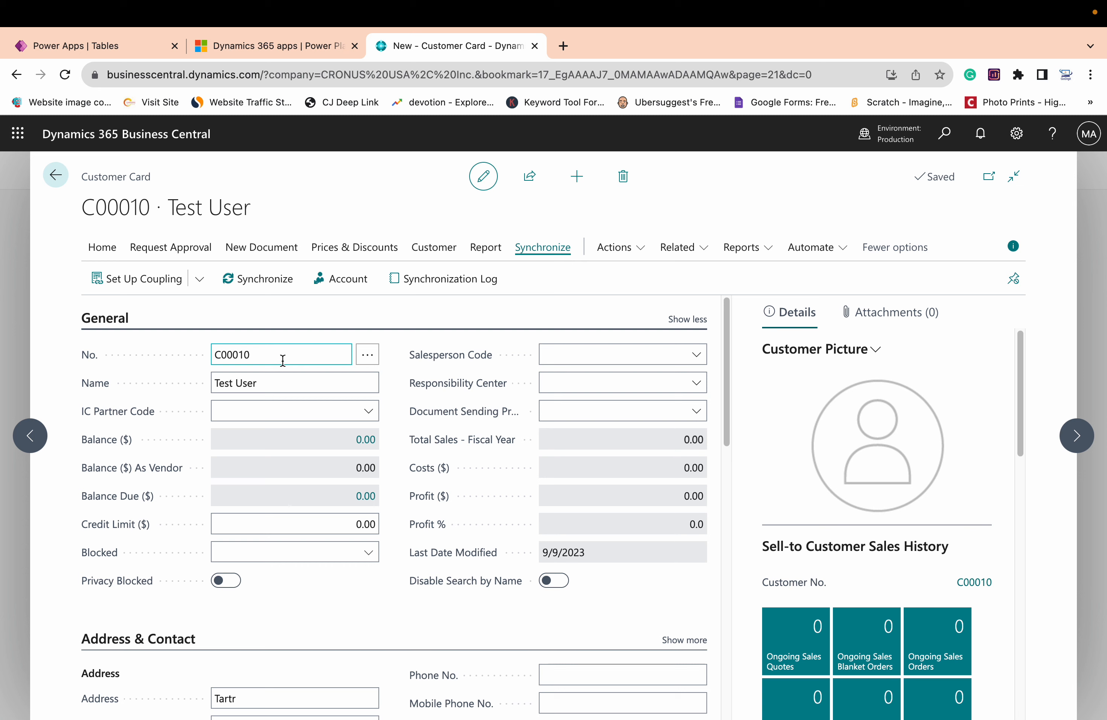
click(472, 288)
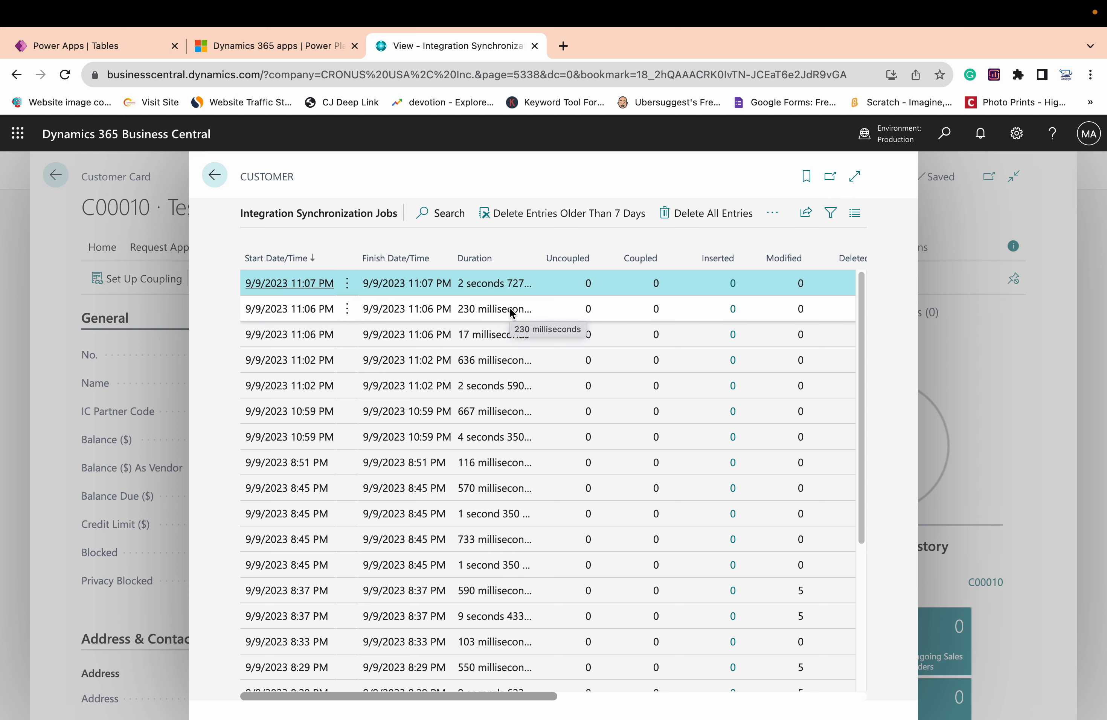
scroll(510, 309, right, 10)
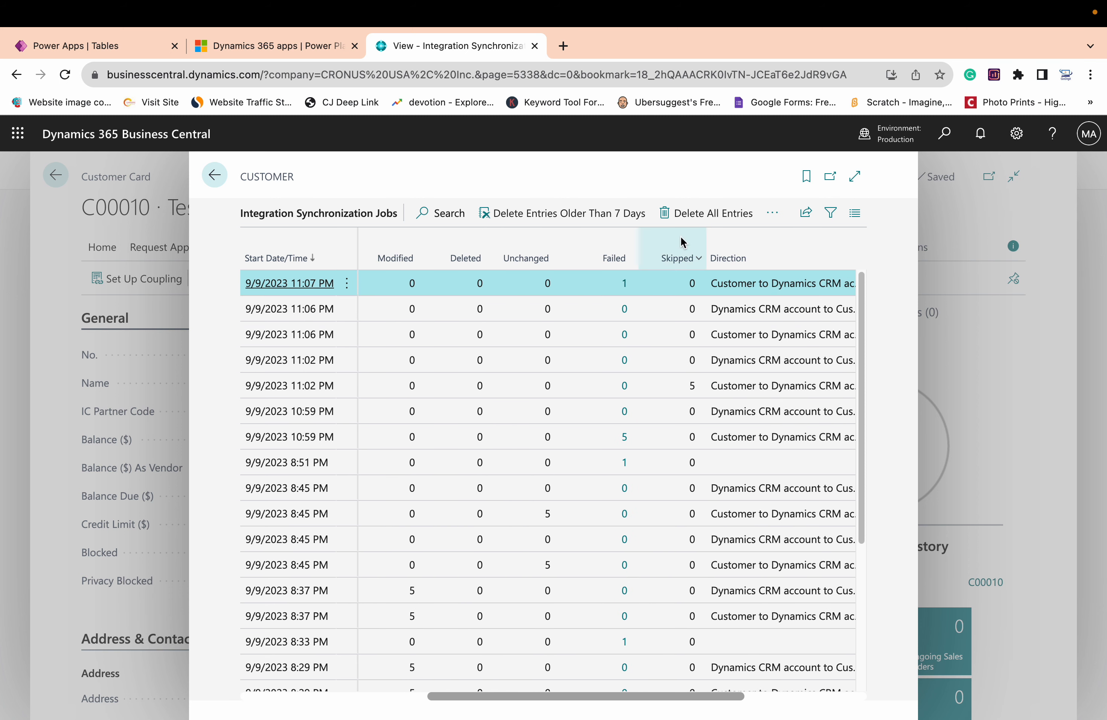
click(626, 286)
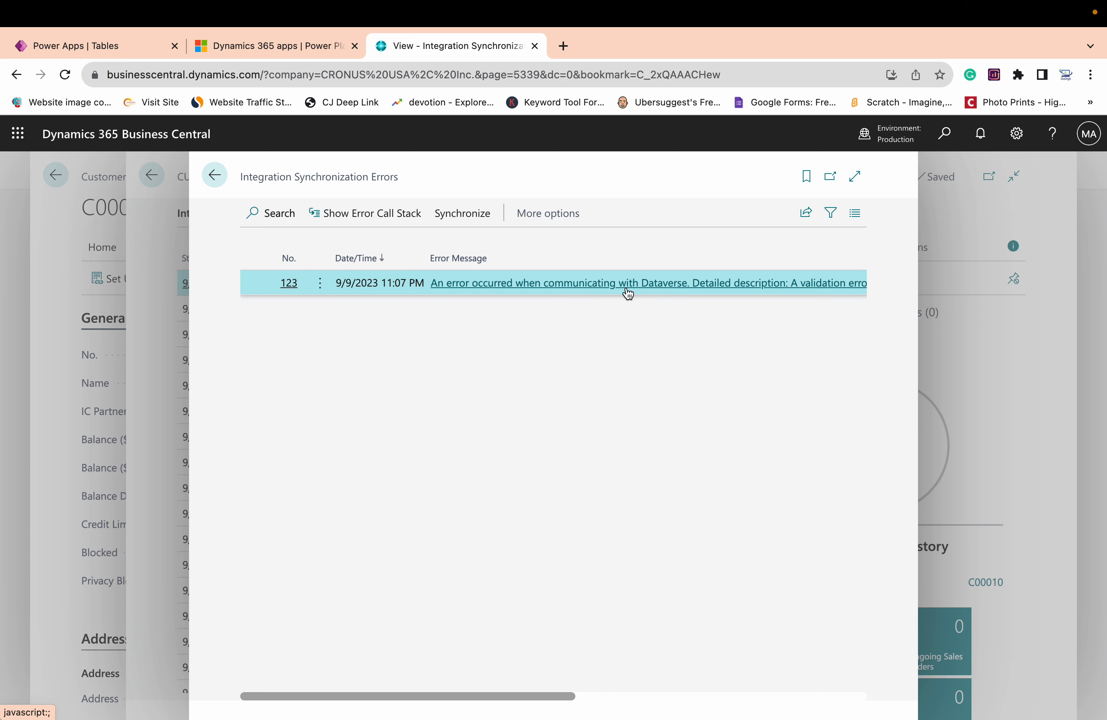
scroll(704, 292, right, 5)
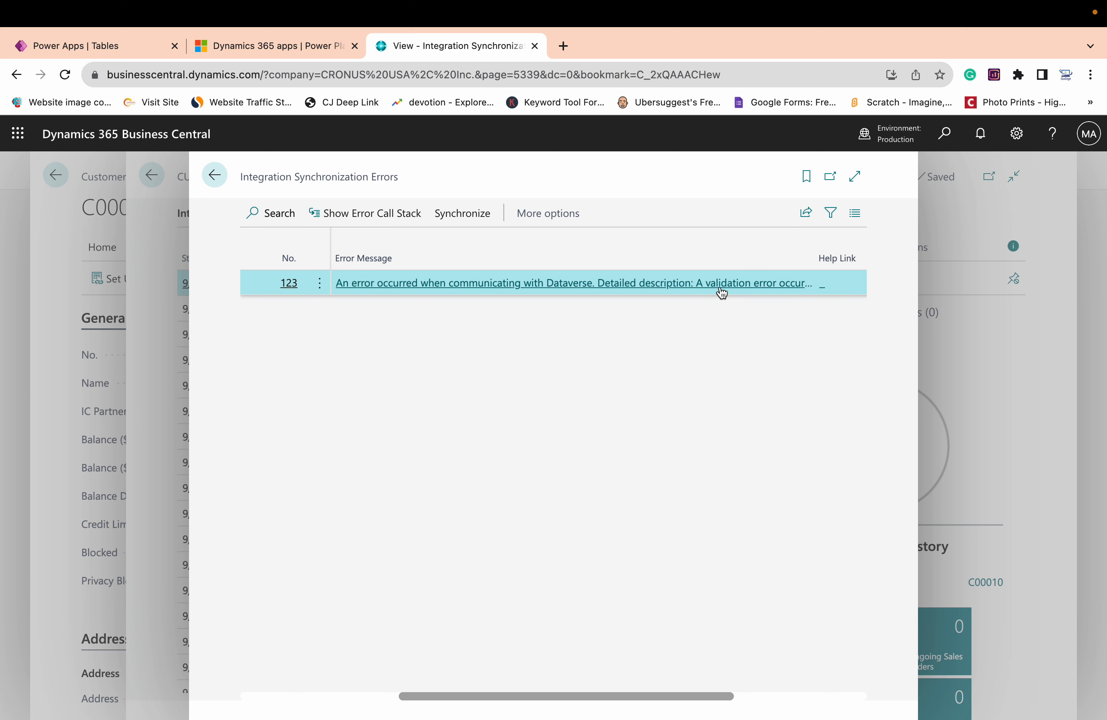
click(723, 285)
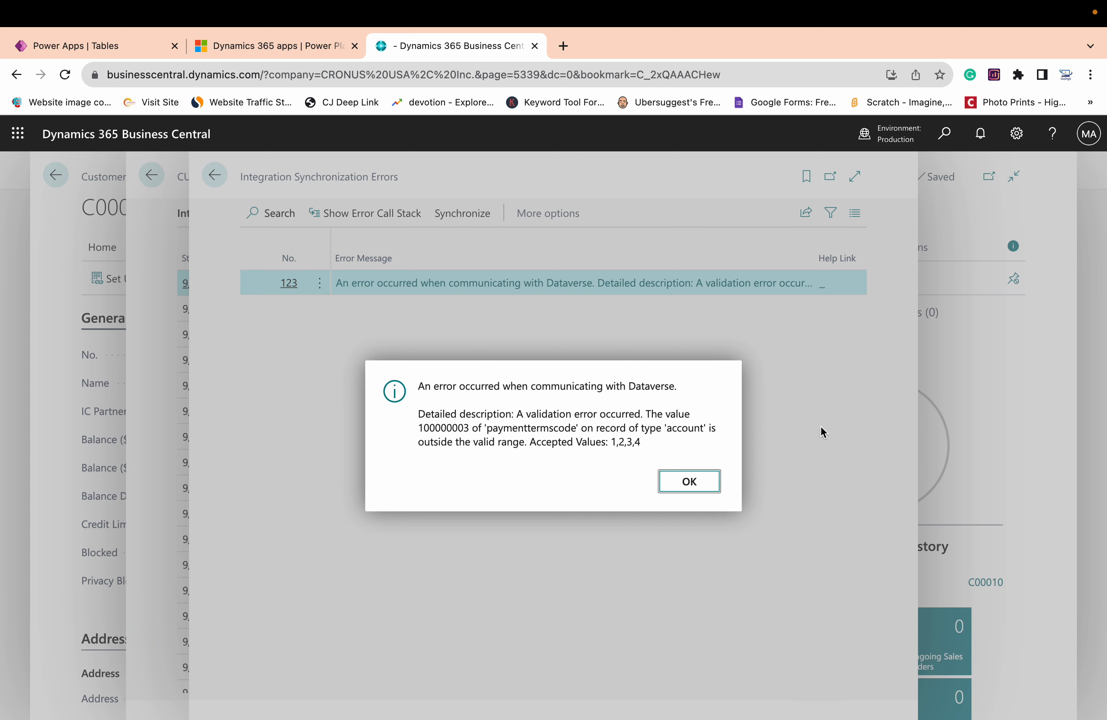
Leave the synchronization error details, return to Test User's customer card and clear its Payment Terms Code
click(704, 486)
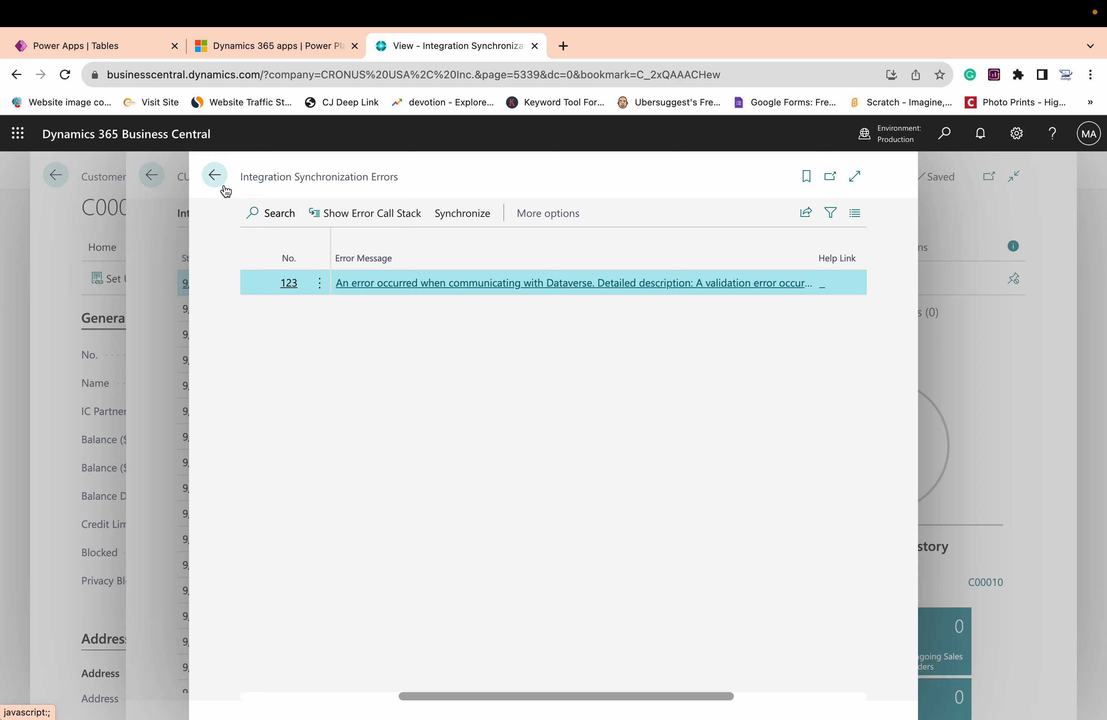
click(215, 176)
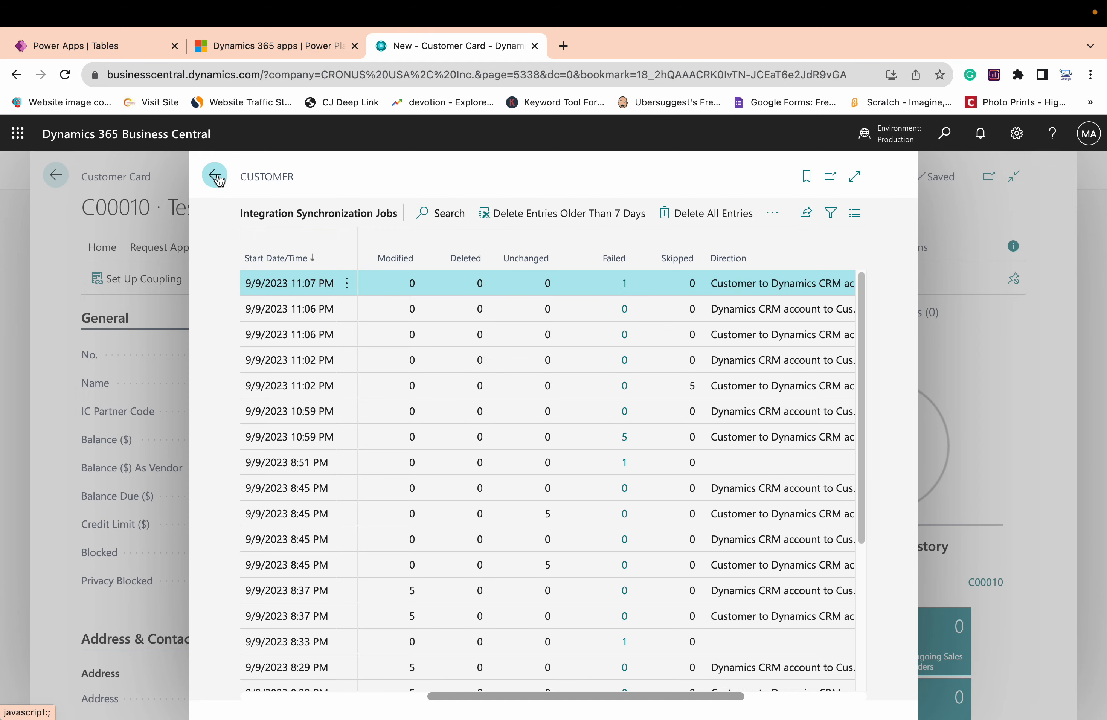
click(215, 177)
scroll(205, 492, down, 5)
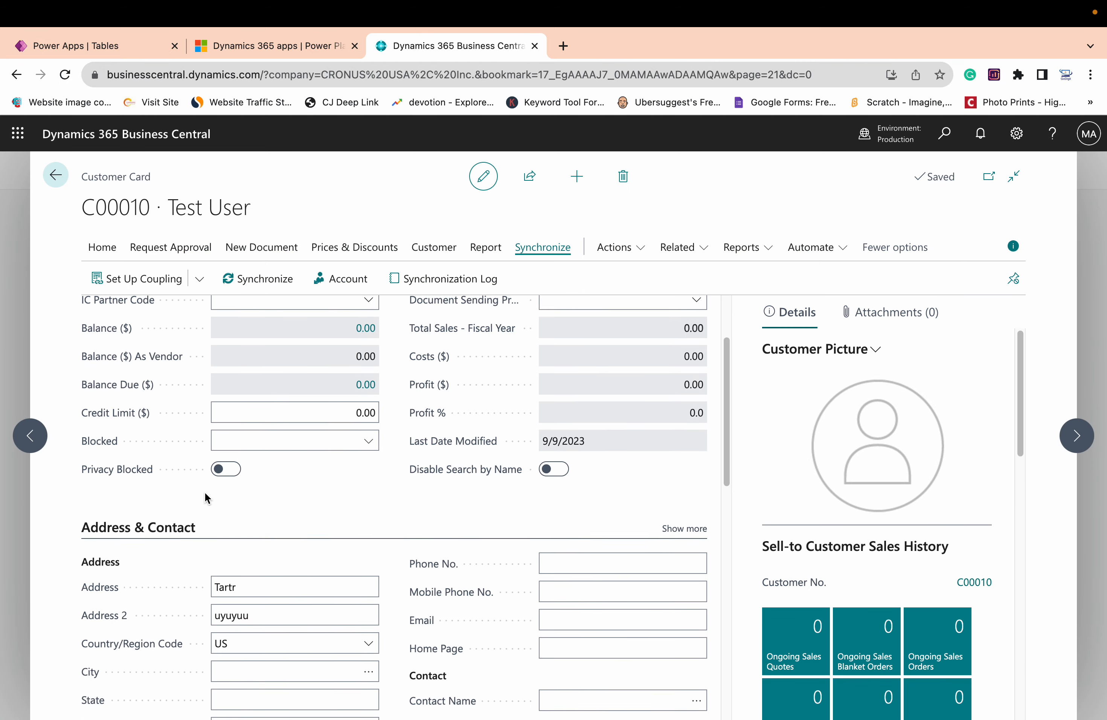
scroll(204, 492, down, 6)
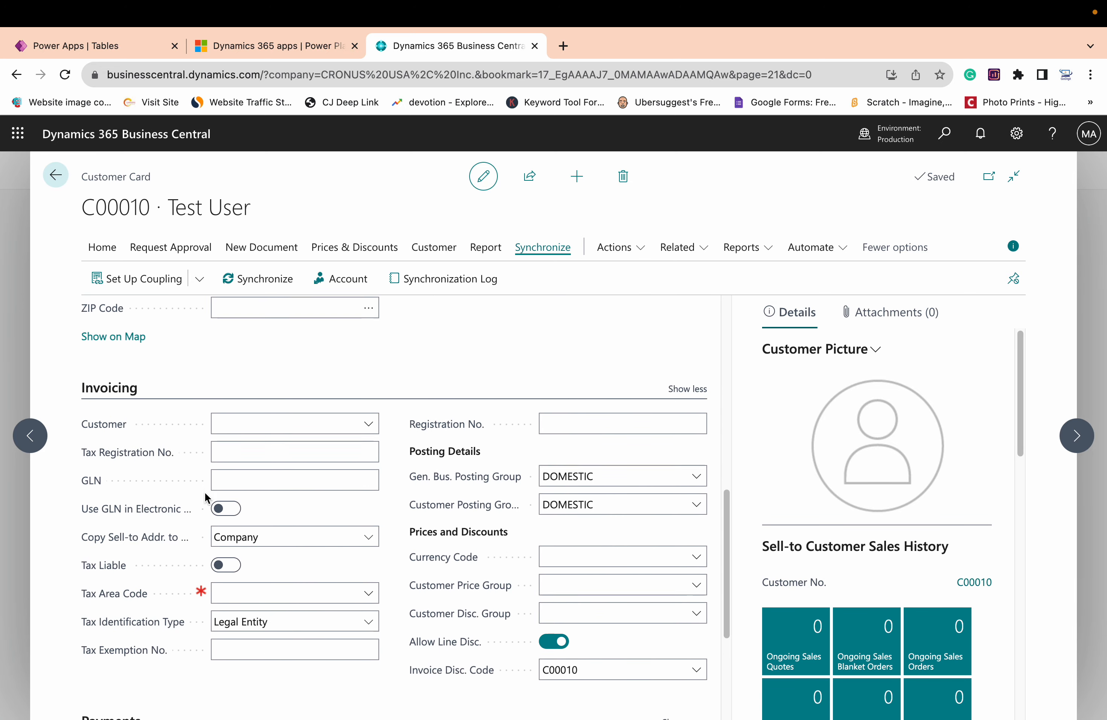
scroll(204, 492, down, 4)
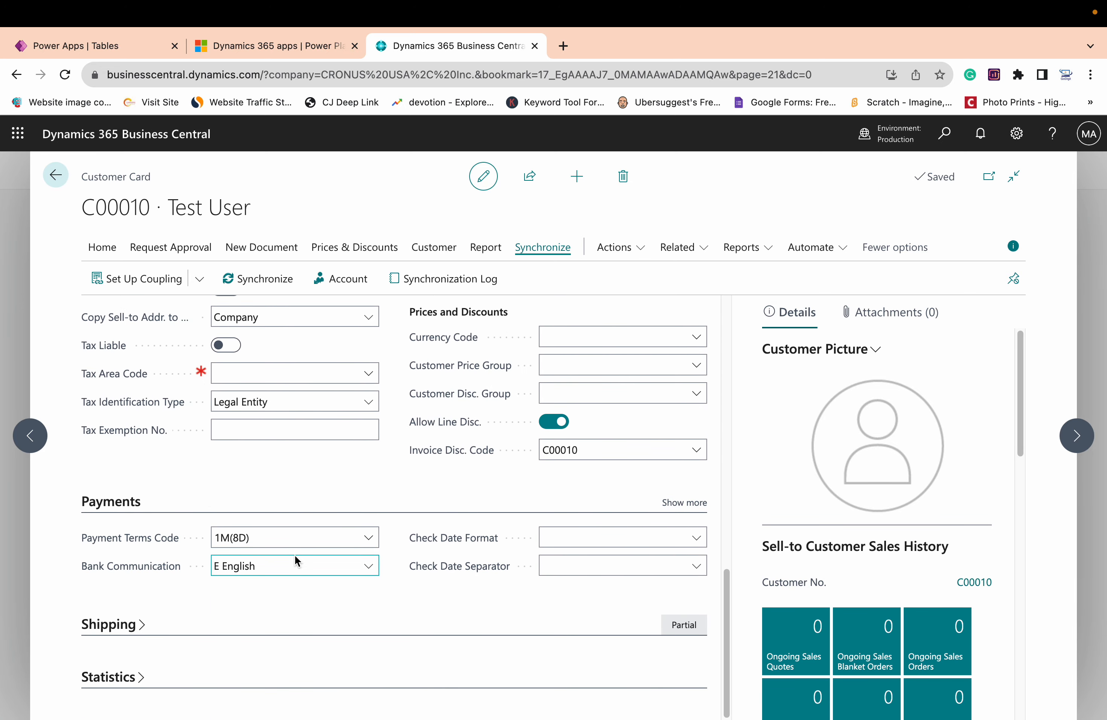
click(311, 536)
key(BackSpace)
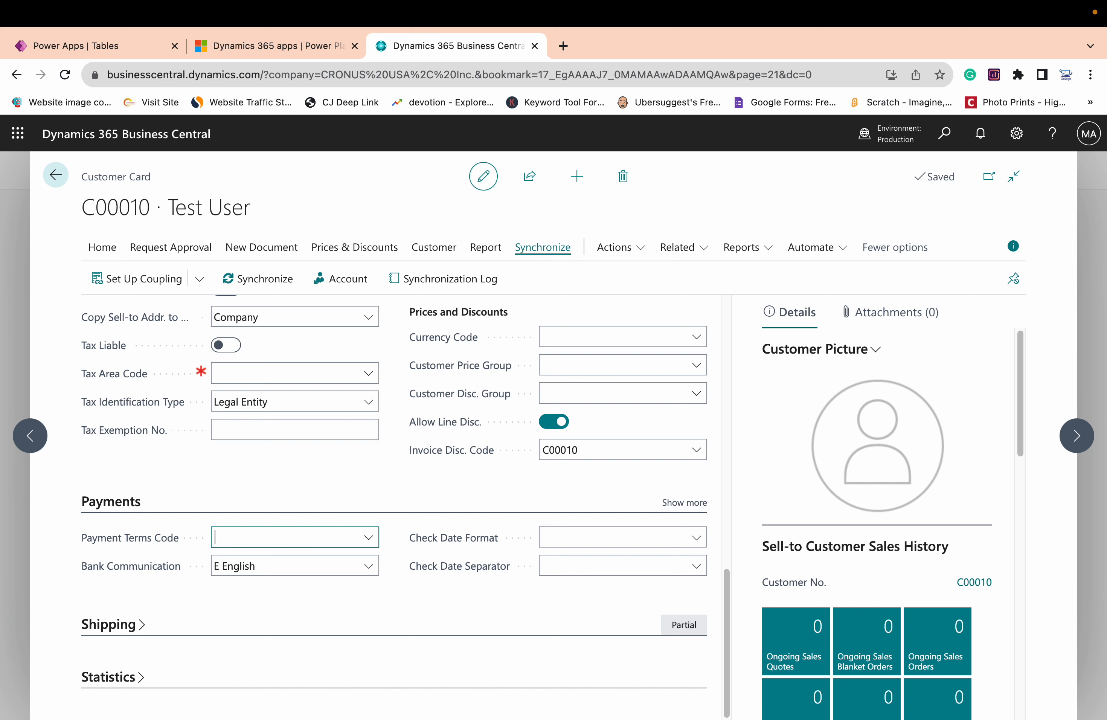
key(Tab)
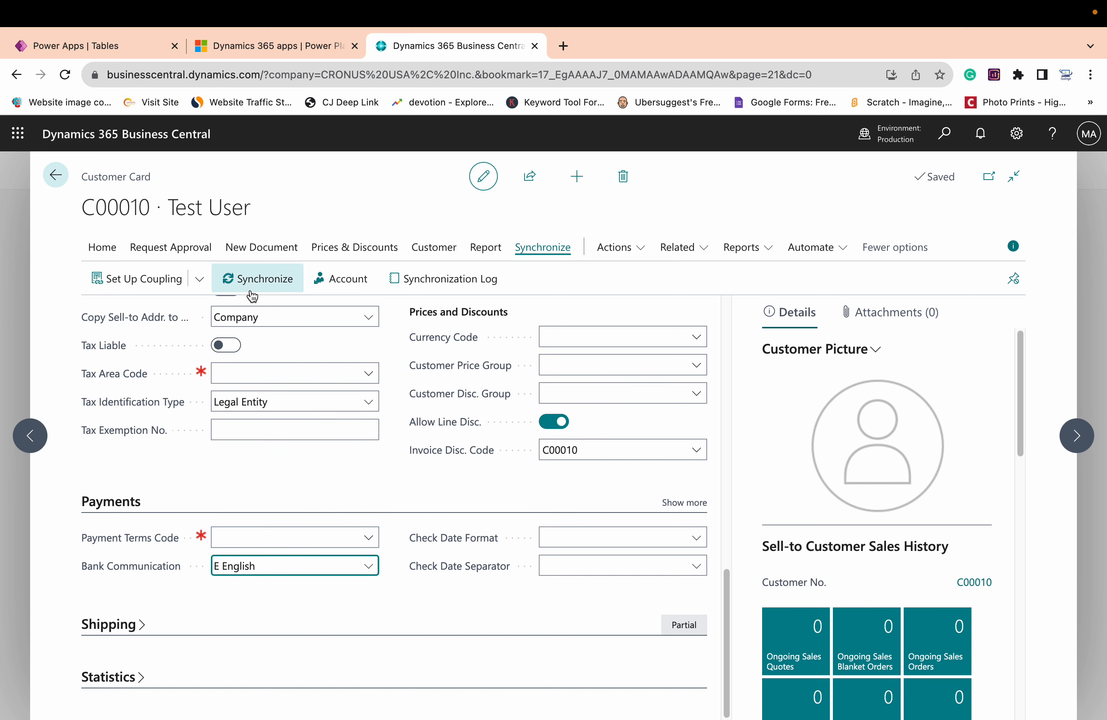
Start Test User's synchronization again and couple the customer to a newly created Dataverse account
click(255, 279)
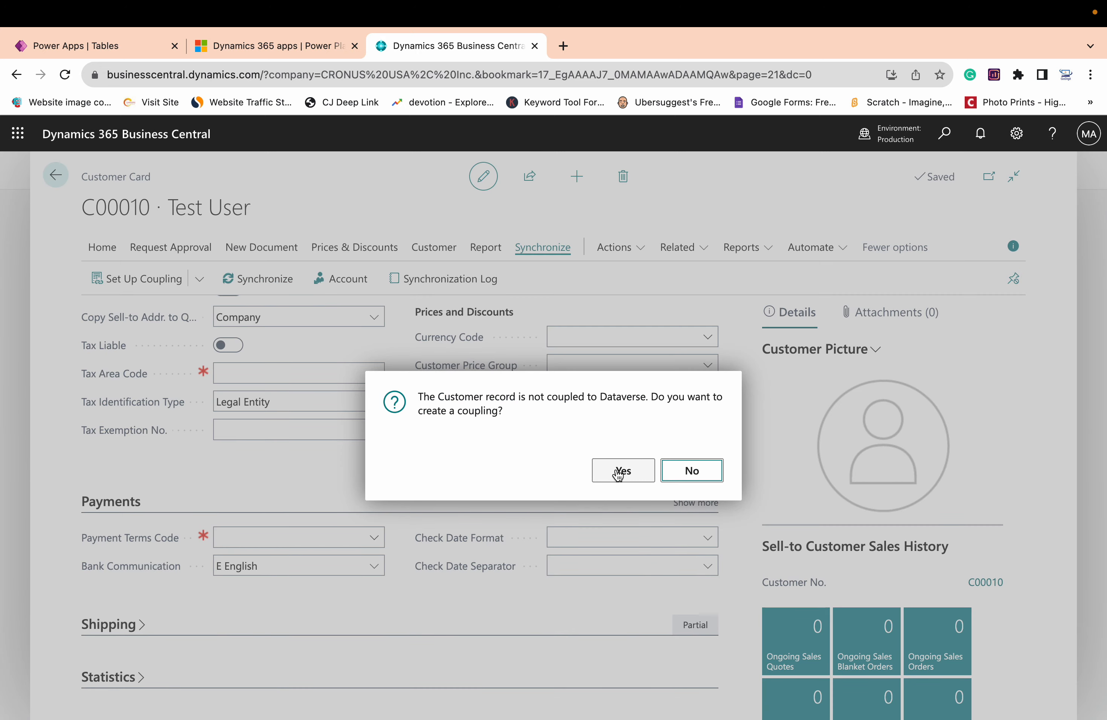
click(618, 472)
click(712, 339)
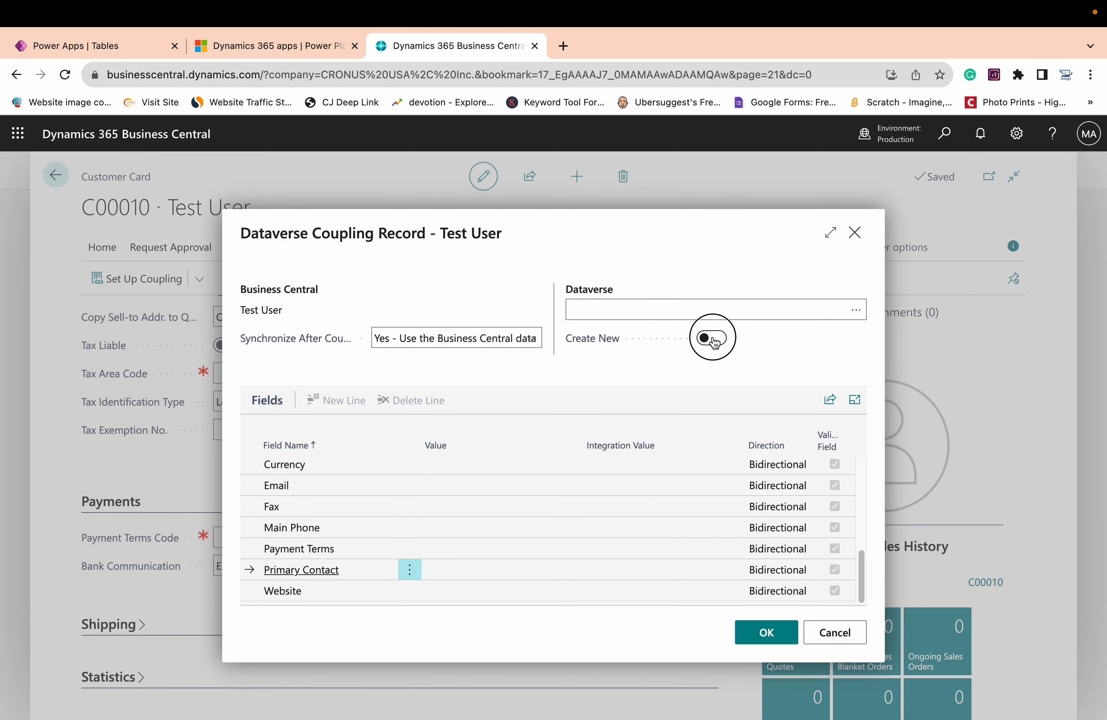
click(776, 636)
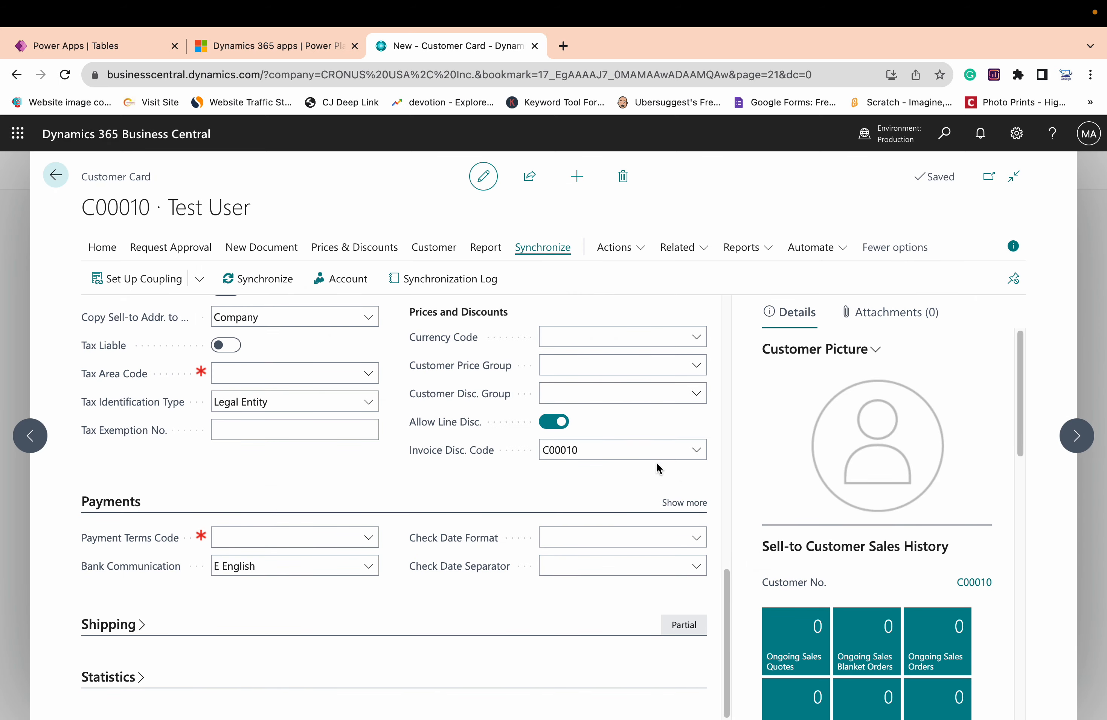
Examine the latest jobs in Test User's synchronization log and check the customer's Dataverse coupling record without changing it
click(429, 280)
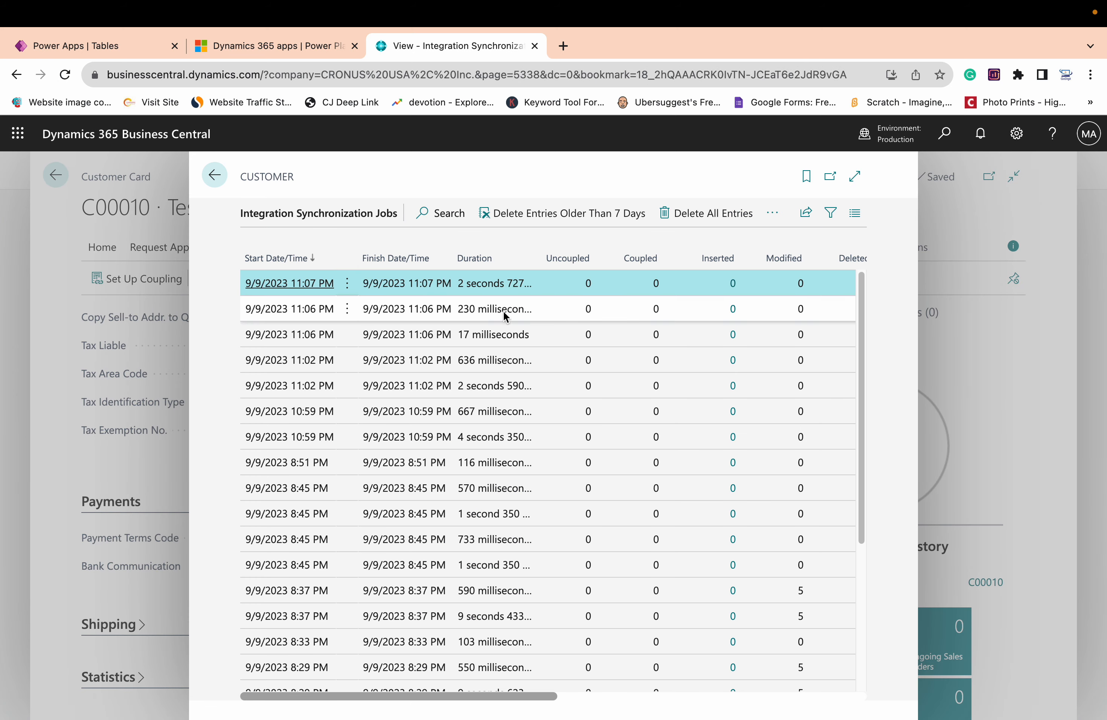
scroll(588, 339, down, 3)
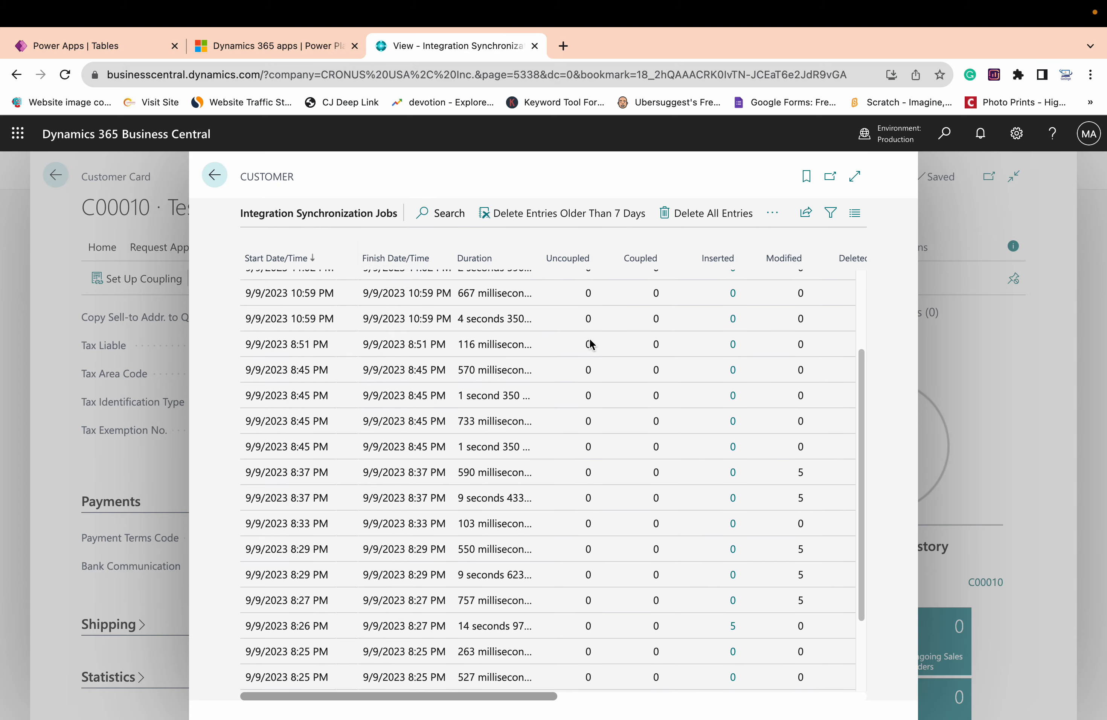
scroll(590, 358, up, 3)
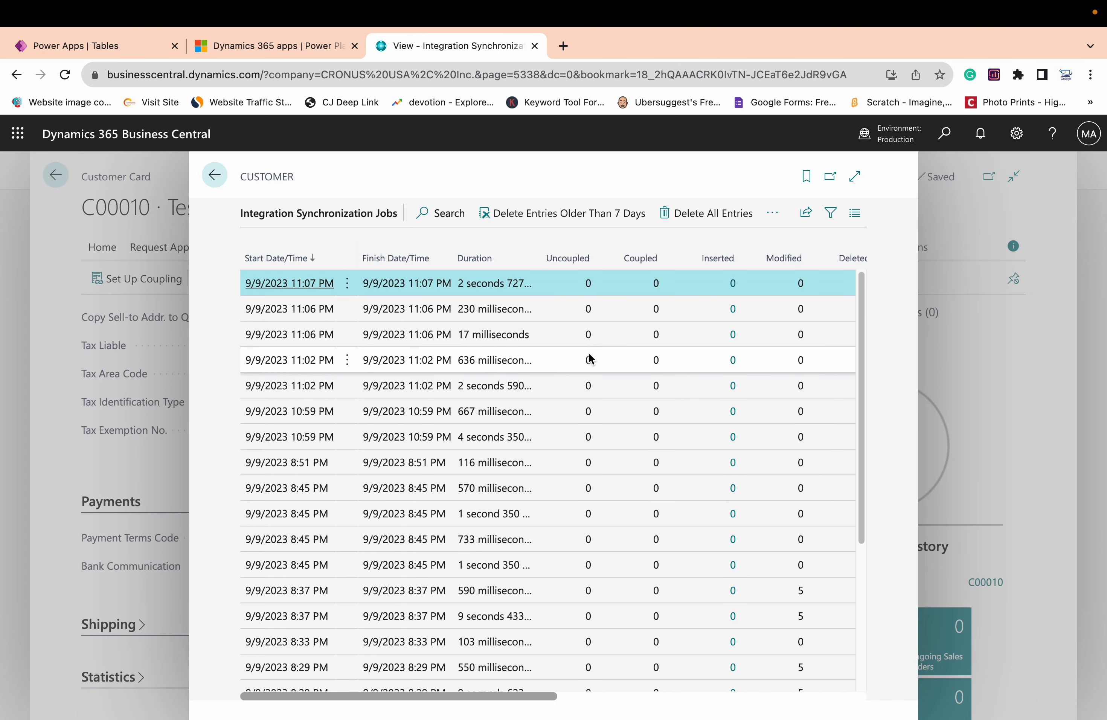
scroll(589, 358, right, 5)
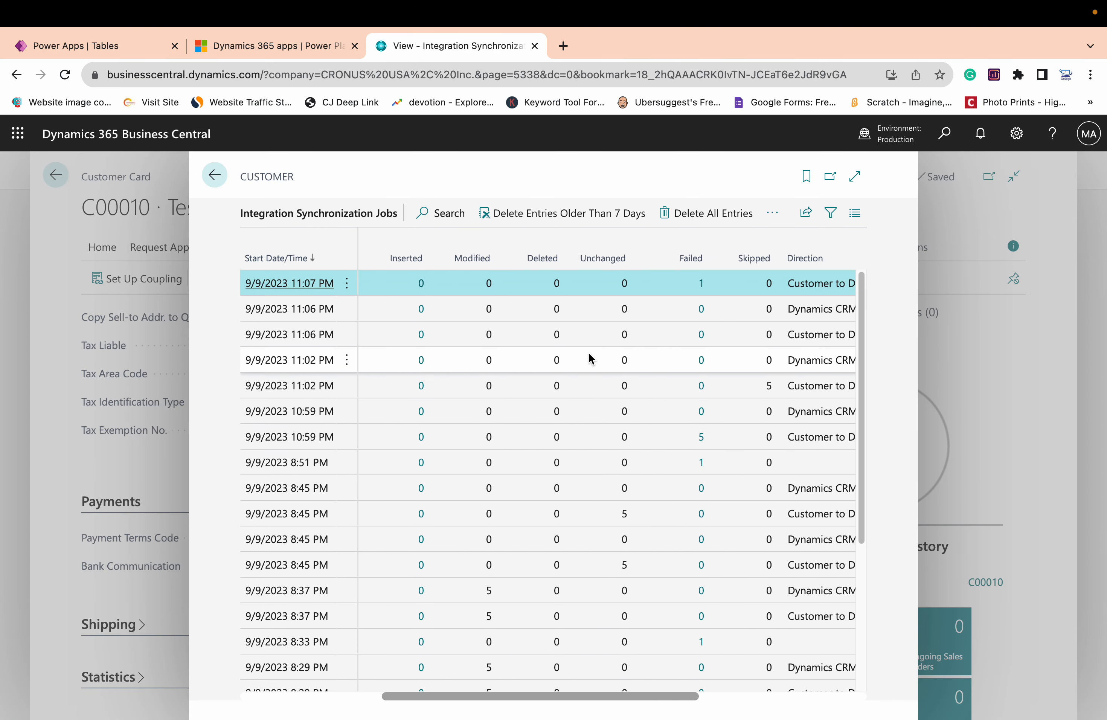
scroll(588, 355, right, 5)
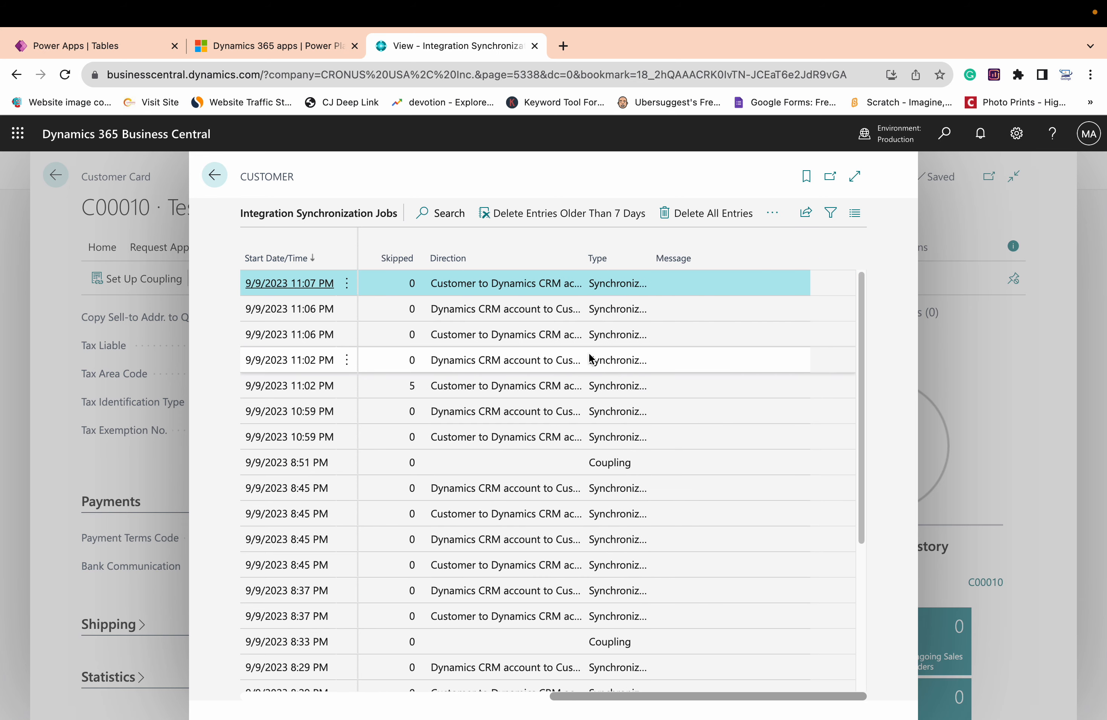
click(216, 178)
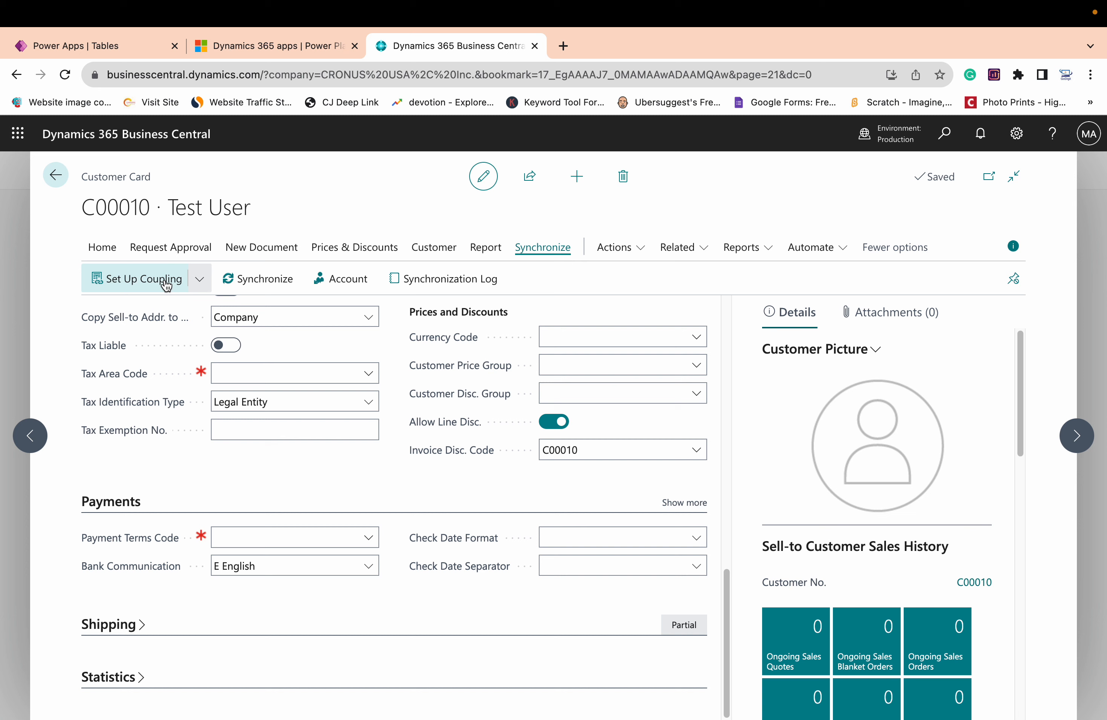
click(166, 280)
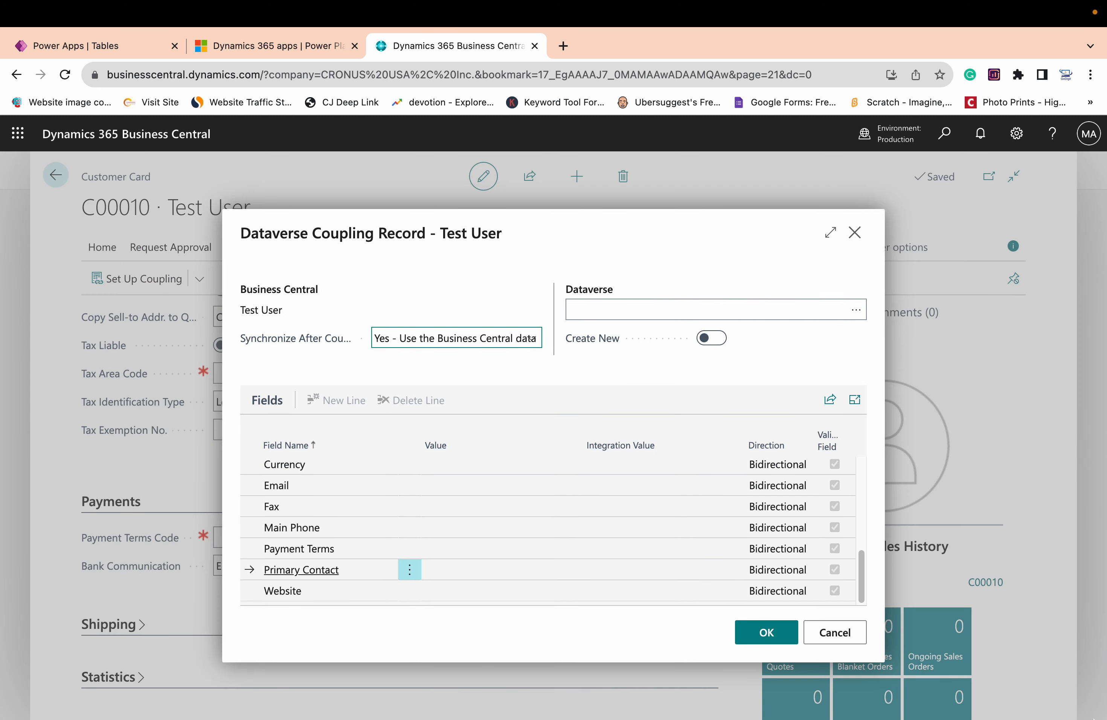
click(838, 630)
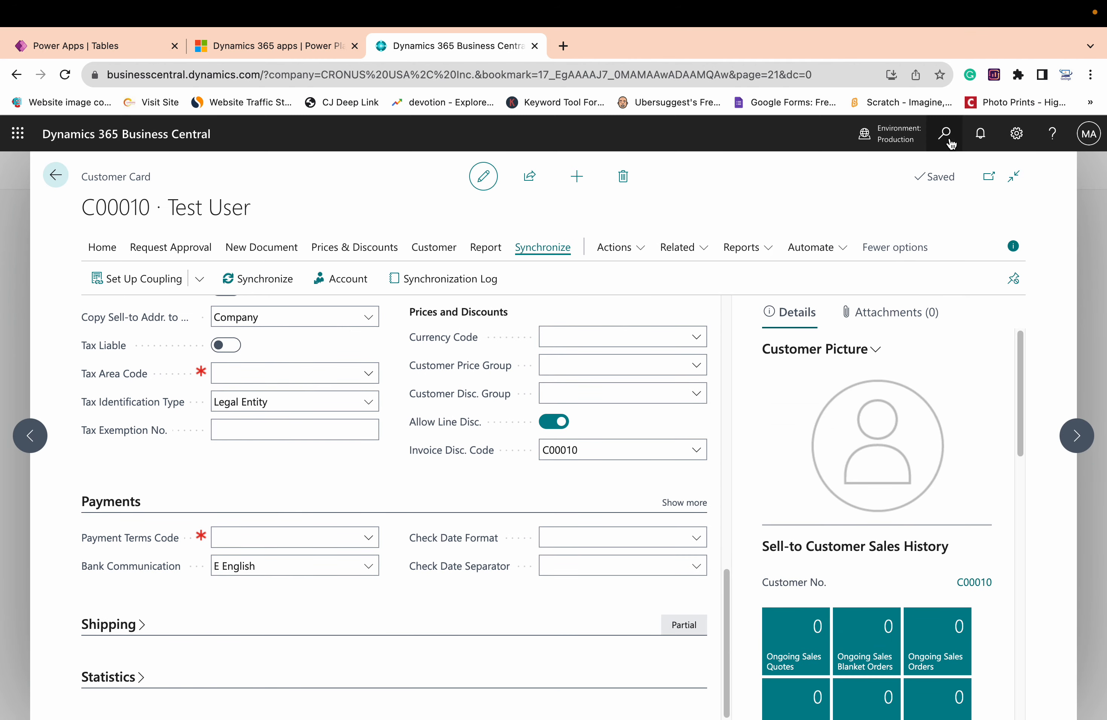
Find the Dataverse Connection Setup page and open its integration table mappings
click(952, 144)
text(ata)
key(BackSpace)
key(BackSpace)
key(BackSpace)
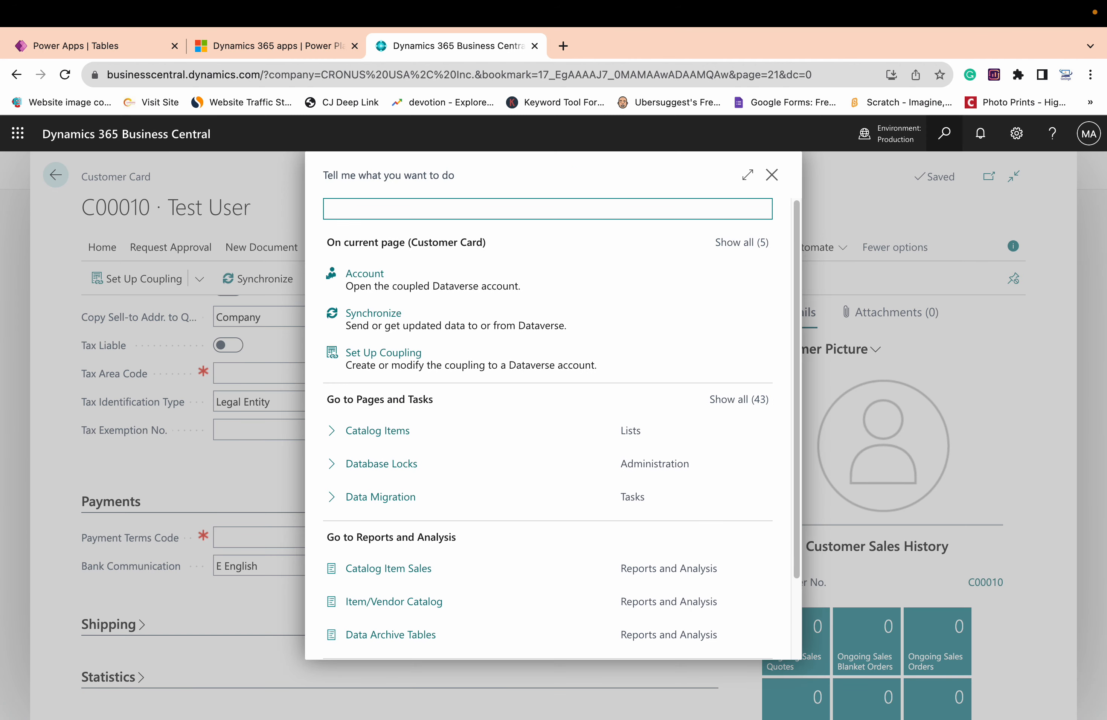
text(datavers)
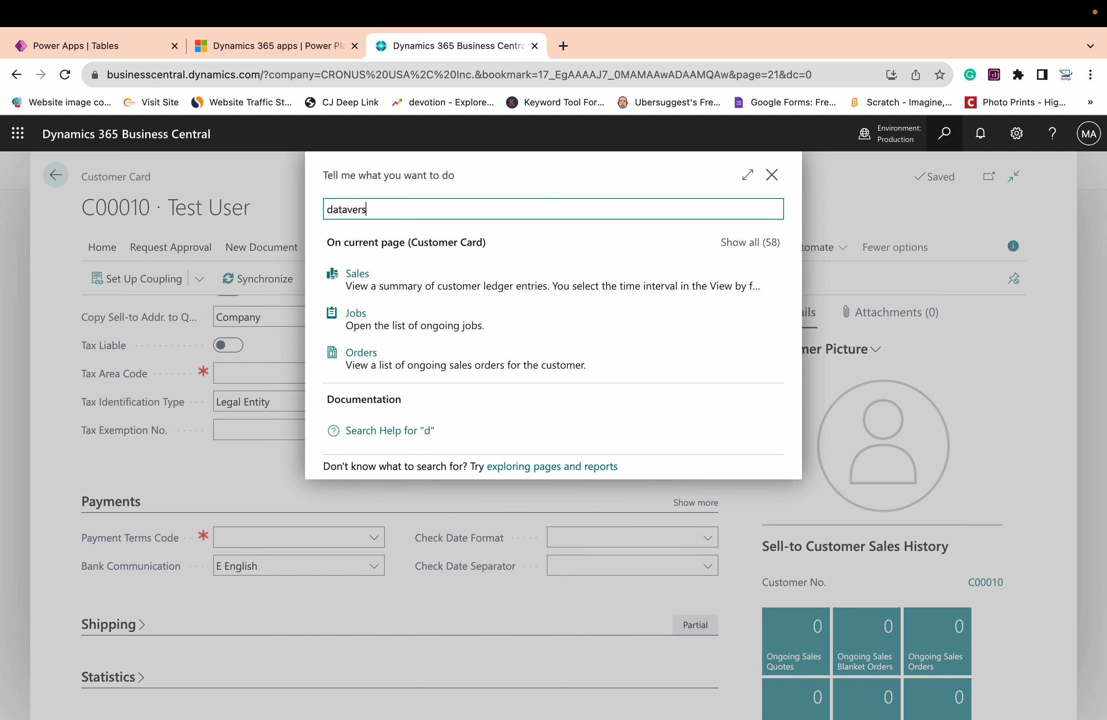
text(e connection set)
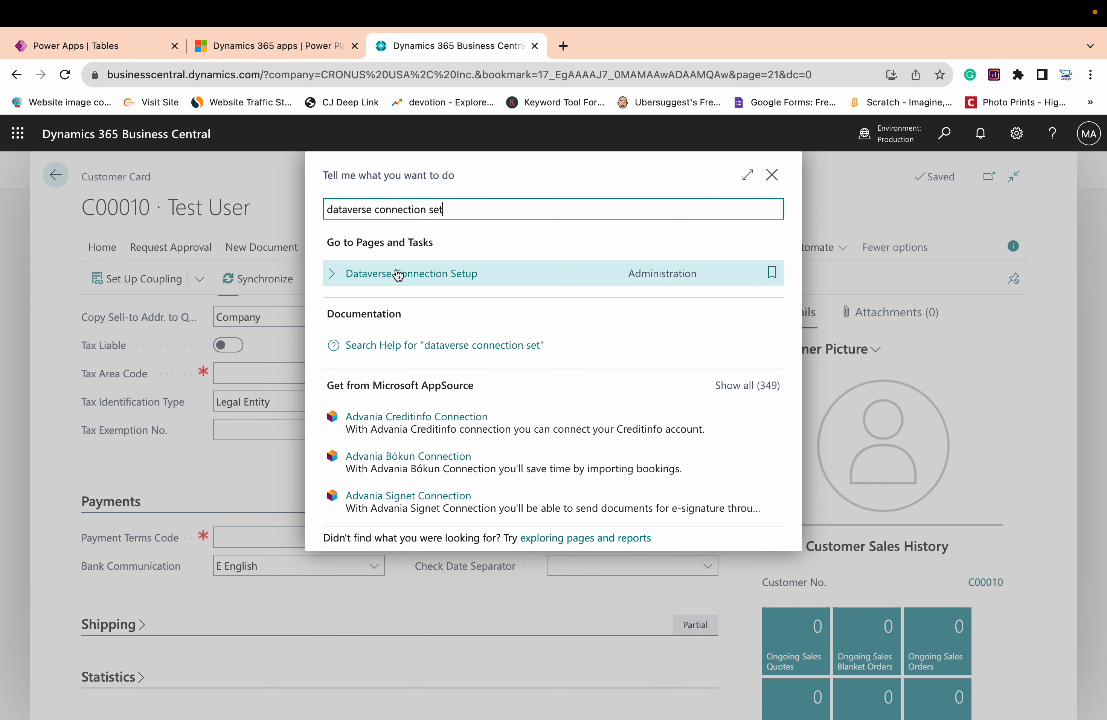
click(398, 274)
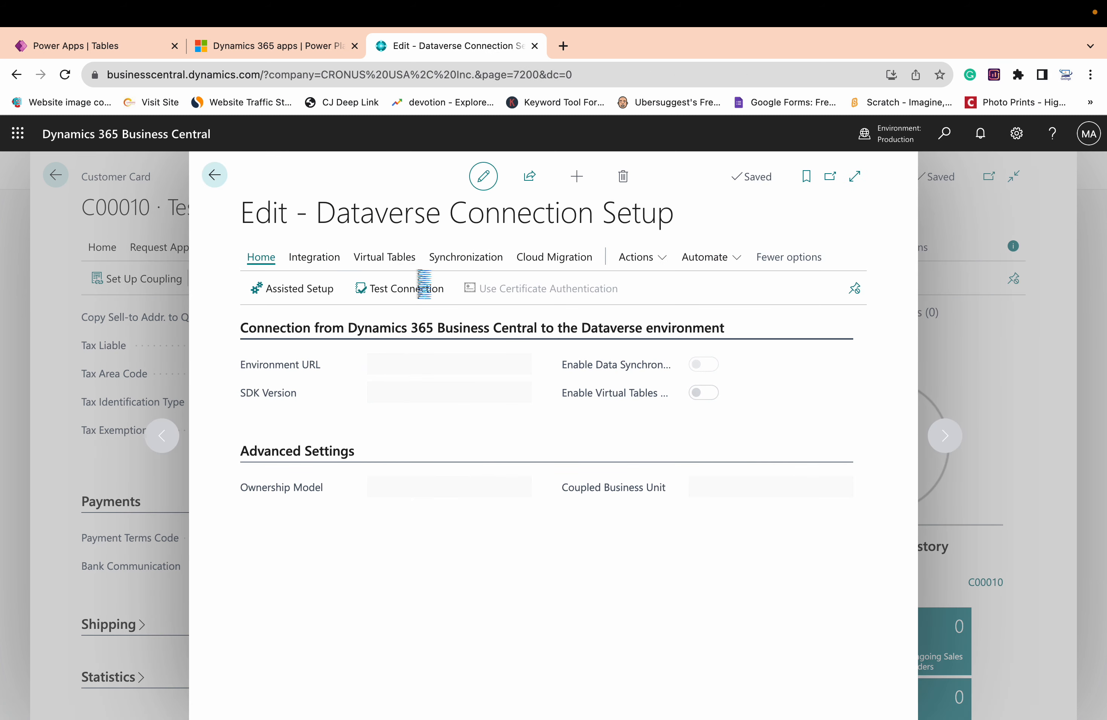
click(322, 266)
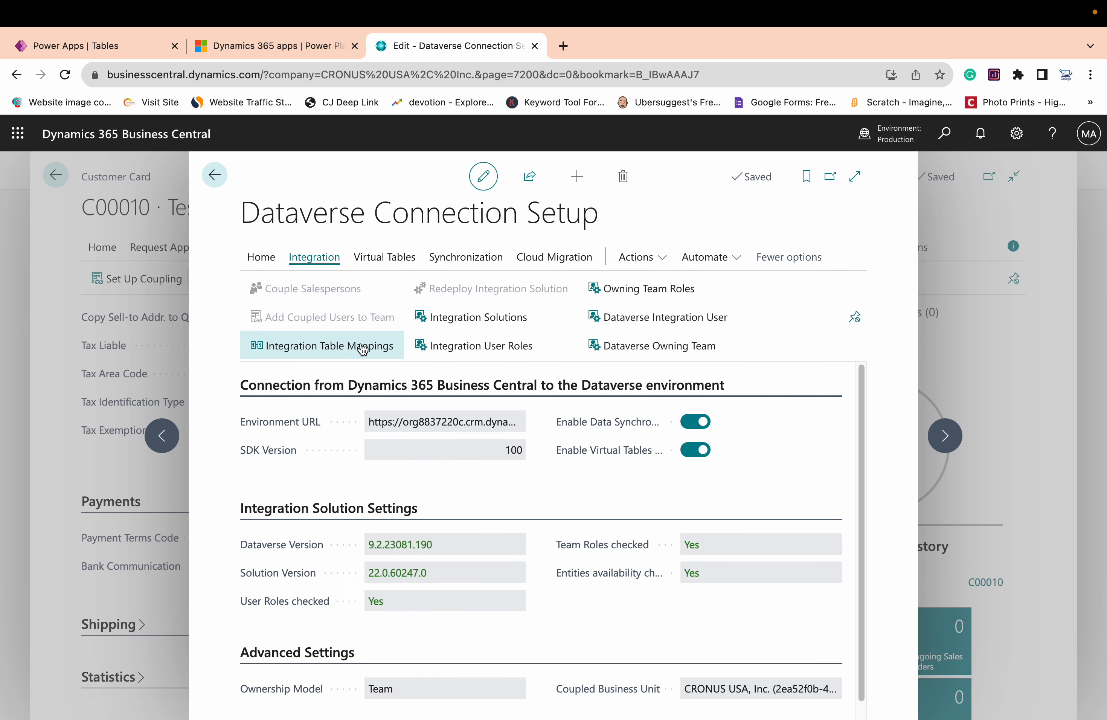
click(363, 348)
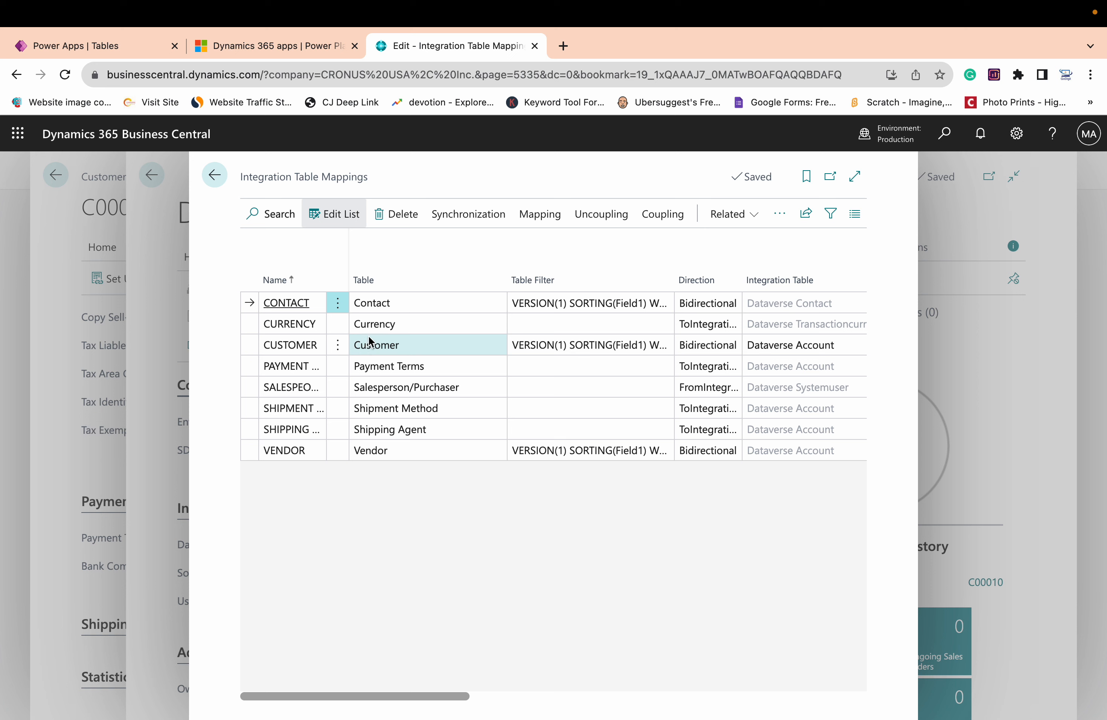
Run a full synchronization for the CUSTOMER table mapping
click(422, 347)
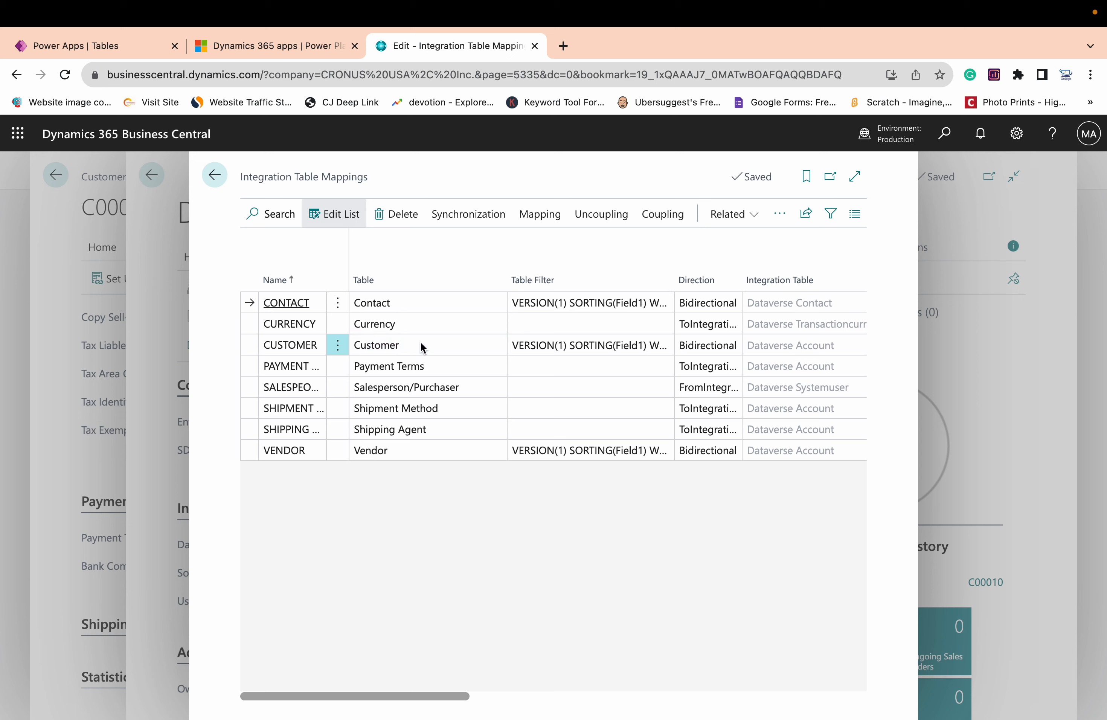
click(465, 219)
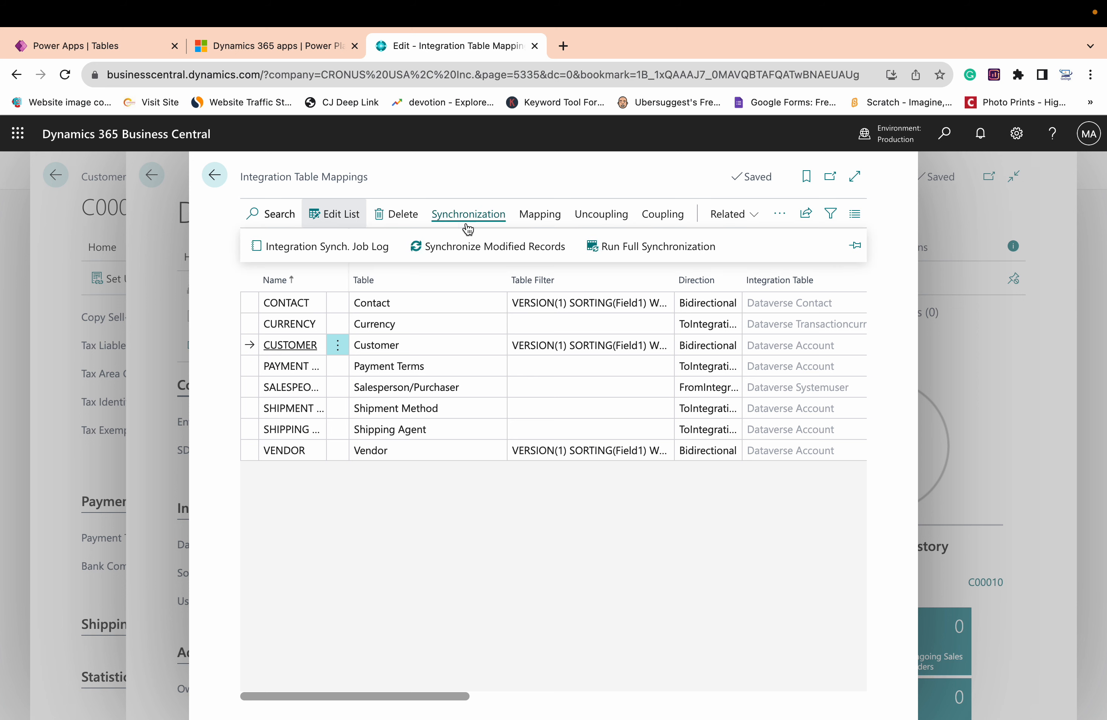
click(639, 248)
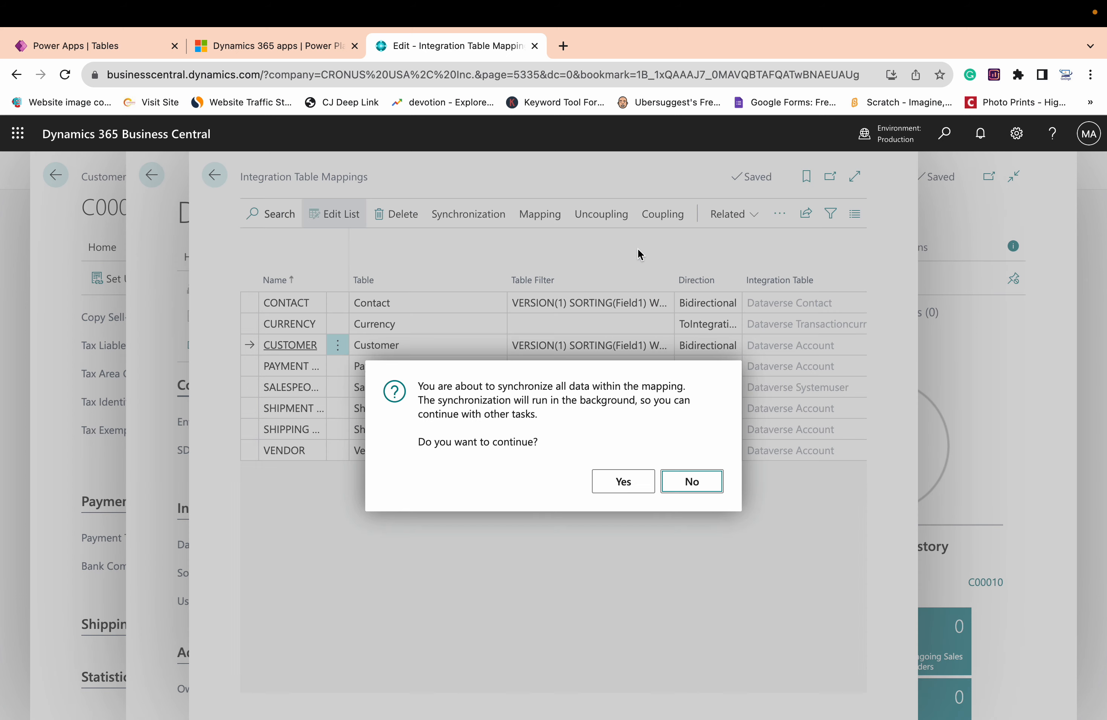
click(625, 484)
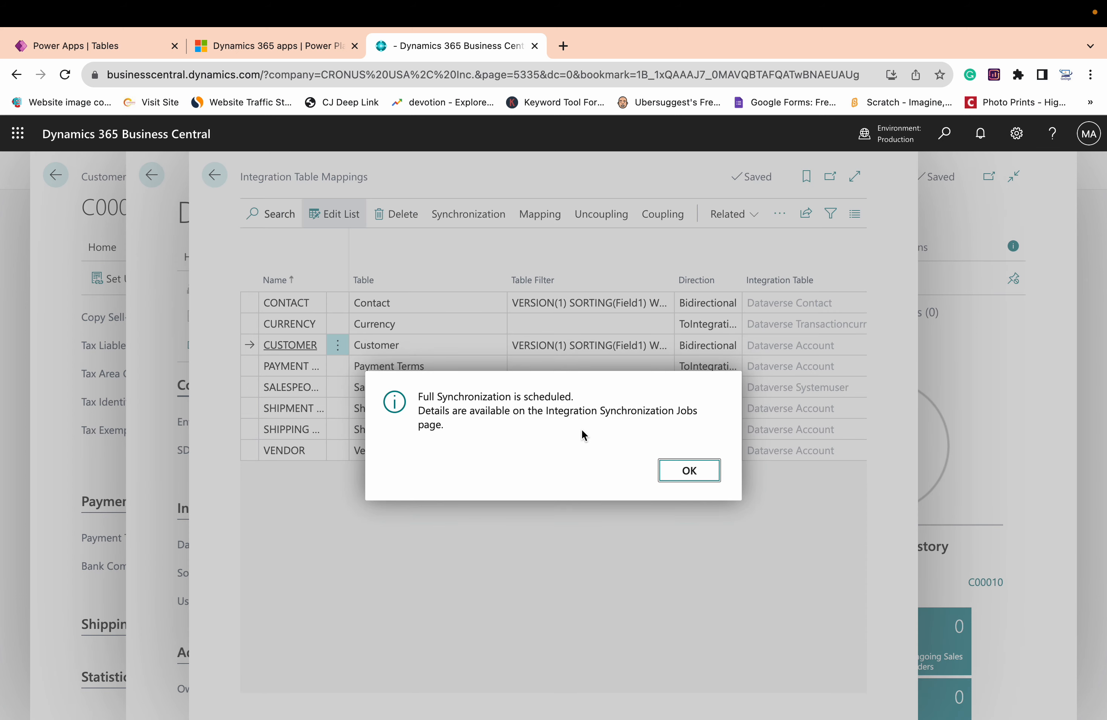
click(682, 465)
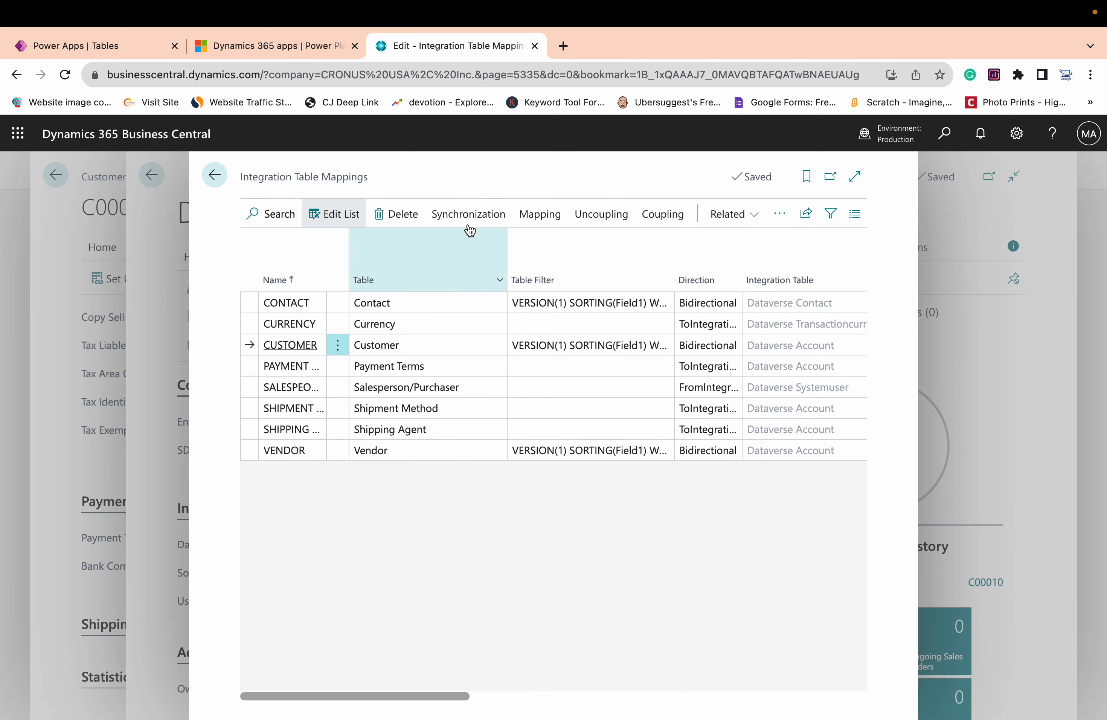
Check the newest job's inserted and failed counts in the CUSTOMER mapping's integration synchronization job log
click(468, 220)
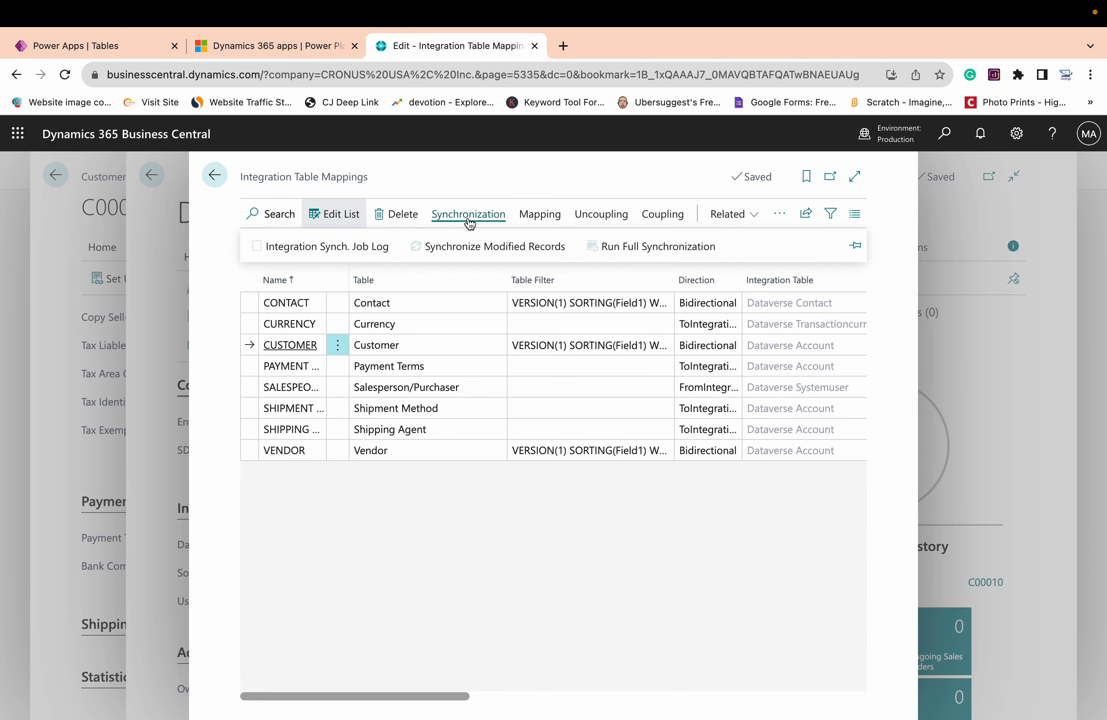
click(349, 253)
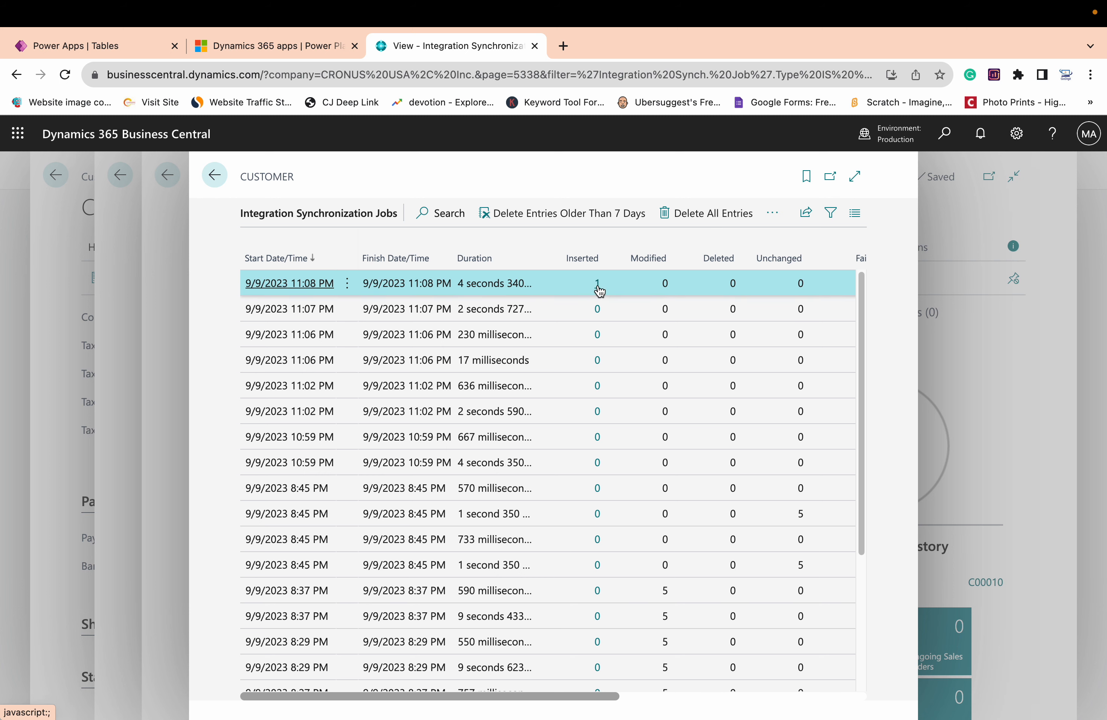
scroll(569, 344, right, 5)
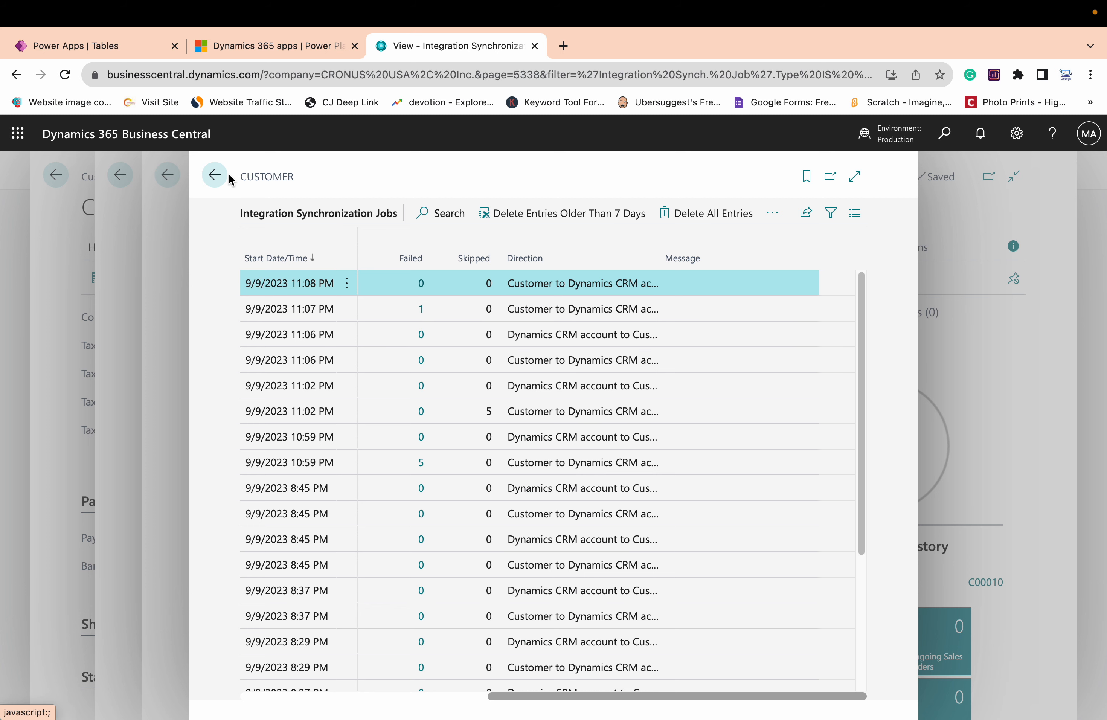
Switch to Power Apps and open the Account table to view its data
click(104, 46)
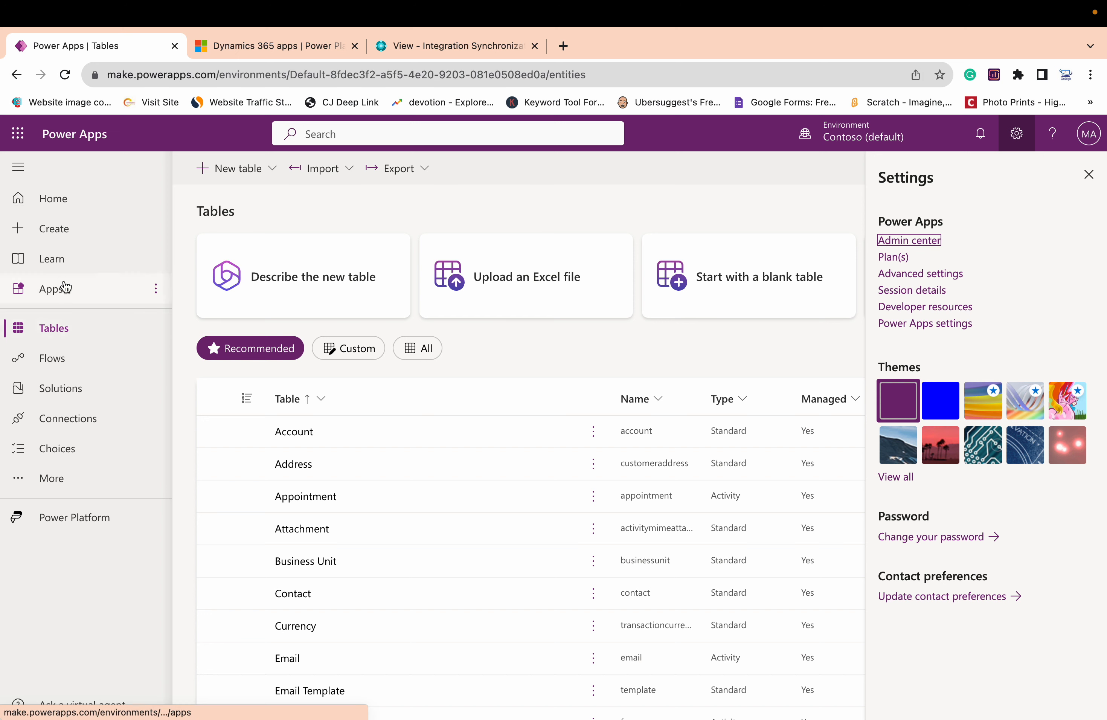
click(66, 76)
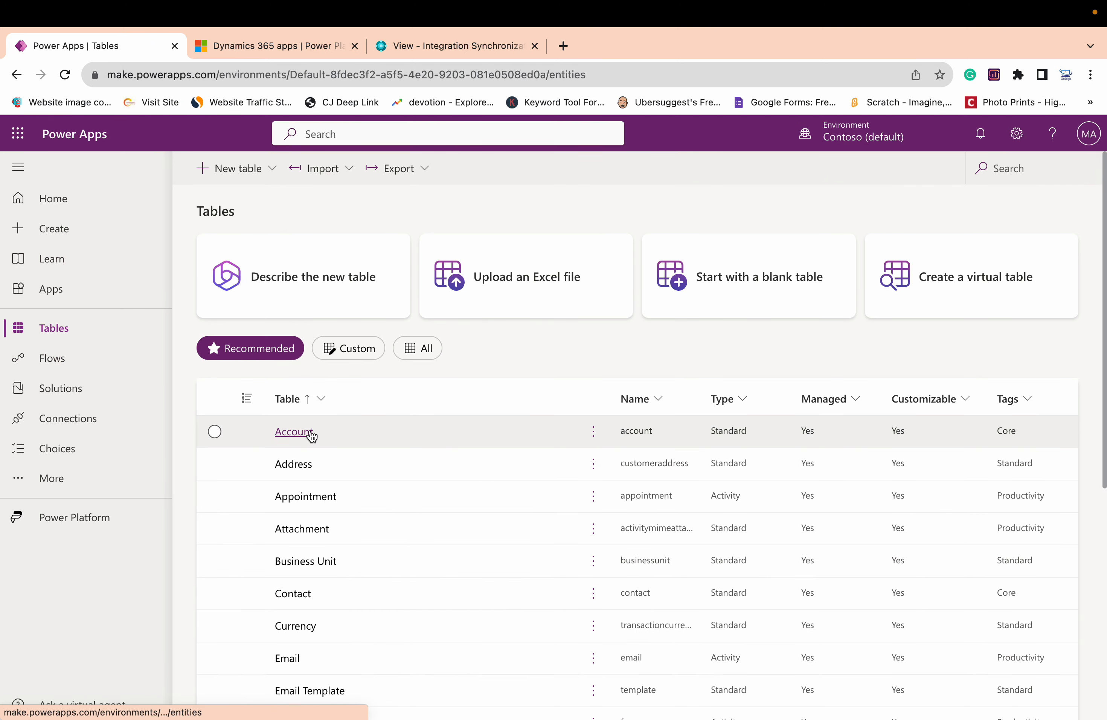
click(295, 431)
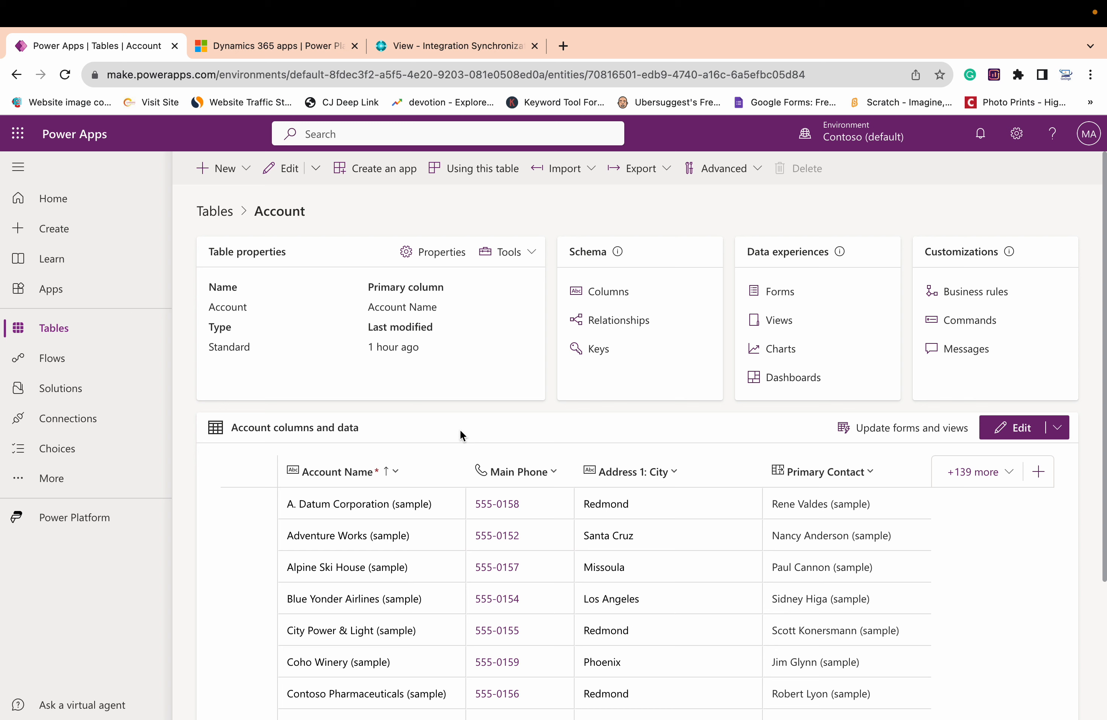
Expand the Account table's remaining rows and look for the test customer's record
scroll(548, 608, down, 2)
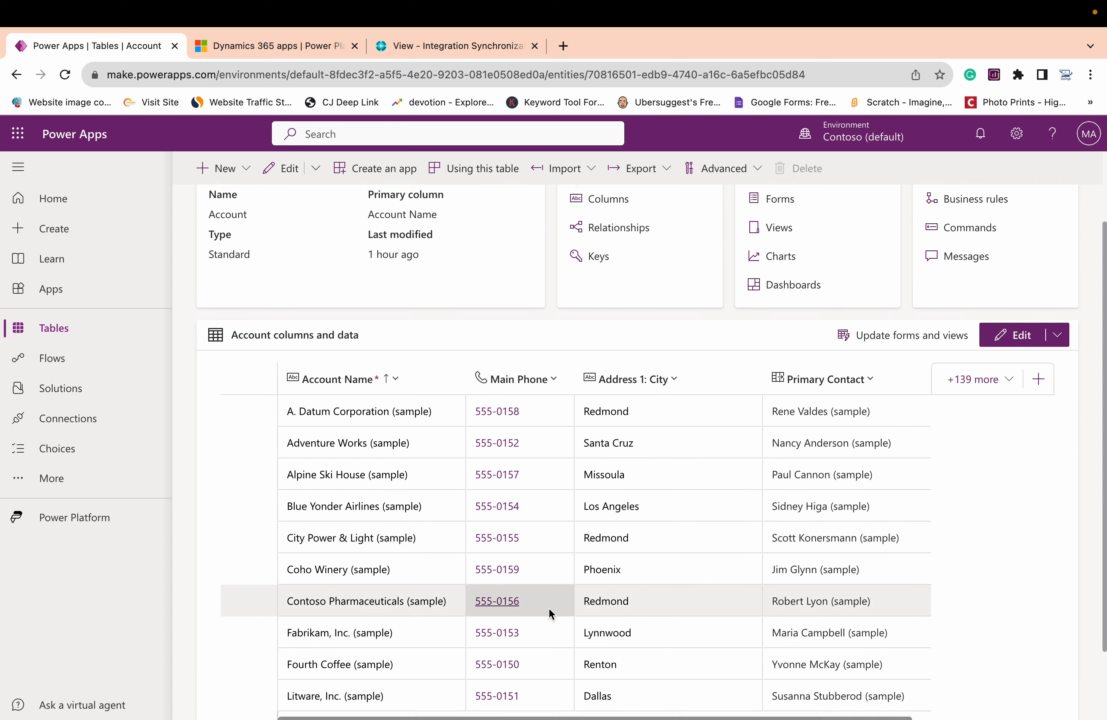
scroll(547, 606, down, 2)
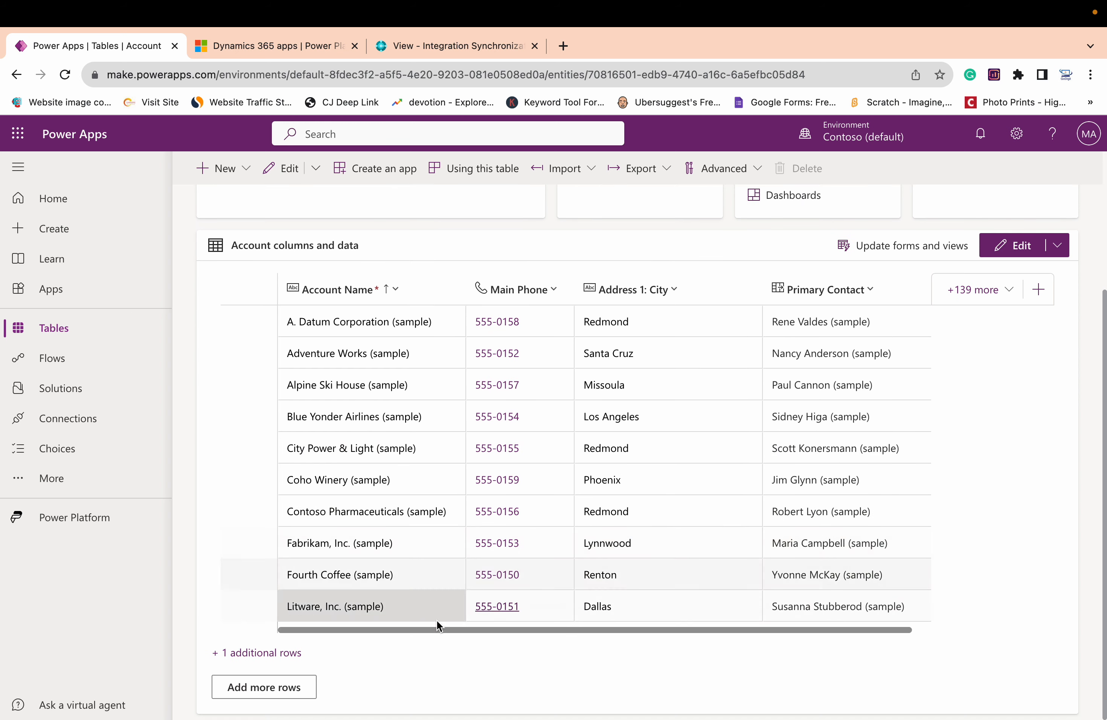
click(271, 654)
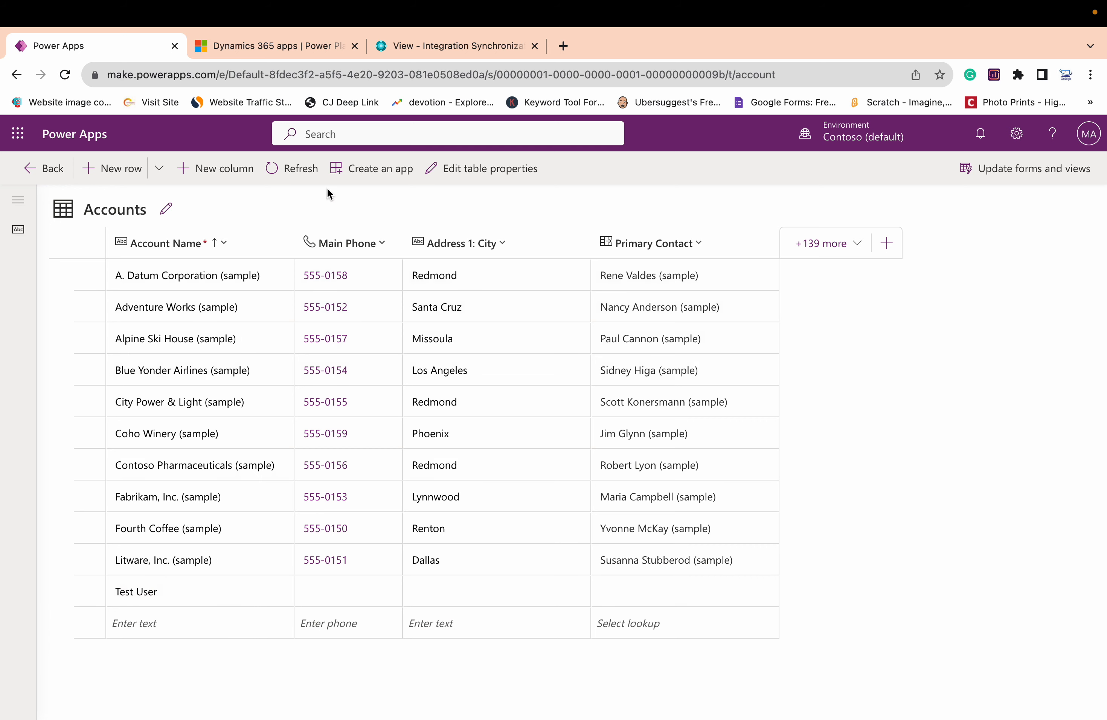
Switch to Business Central, return to the test customer's card and check its synchronization log
click(419, 49)
click(214, 185)
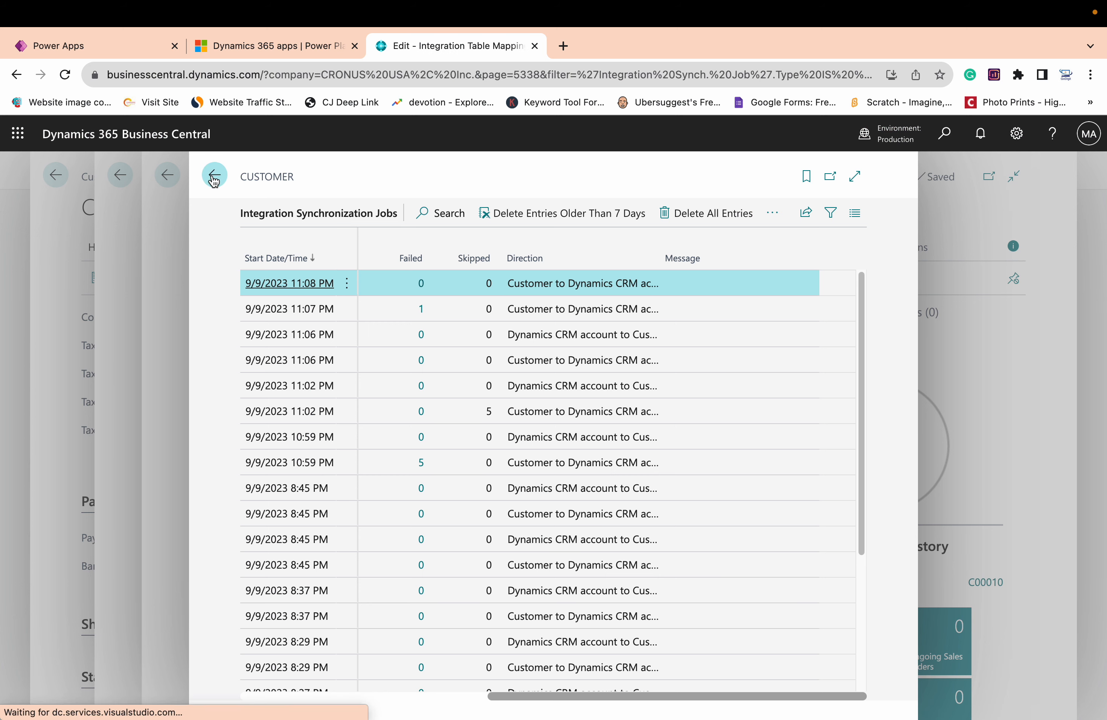
click(213, 177)
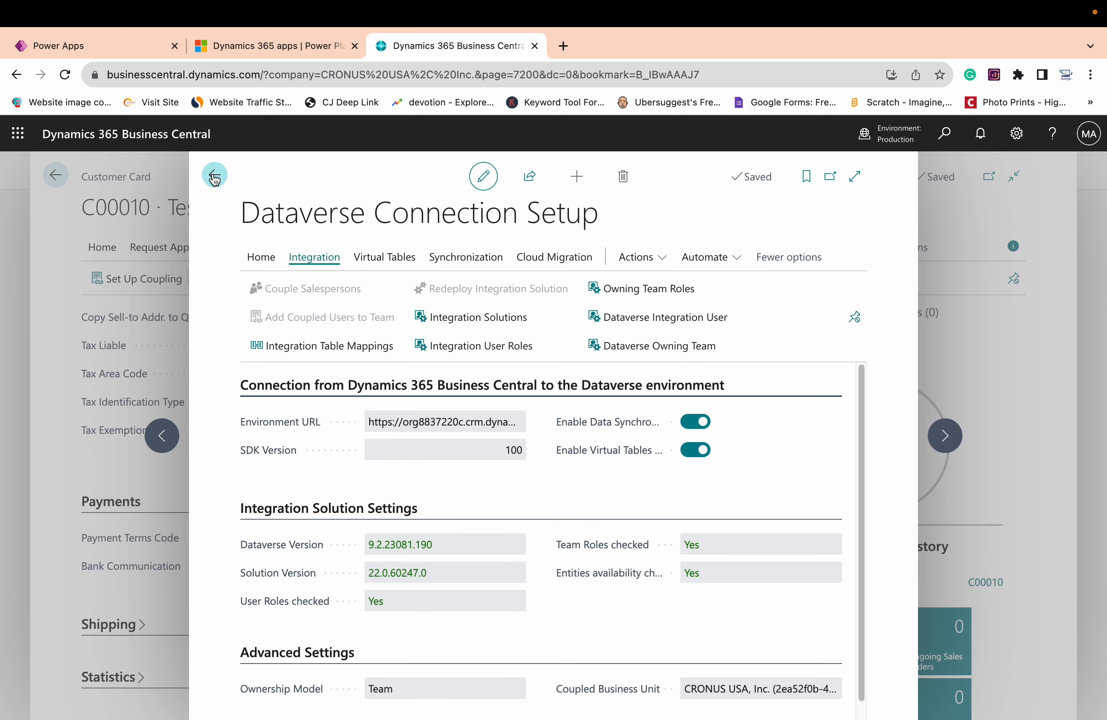
click(214, 176)
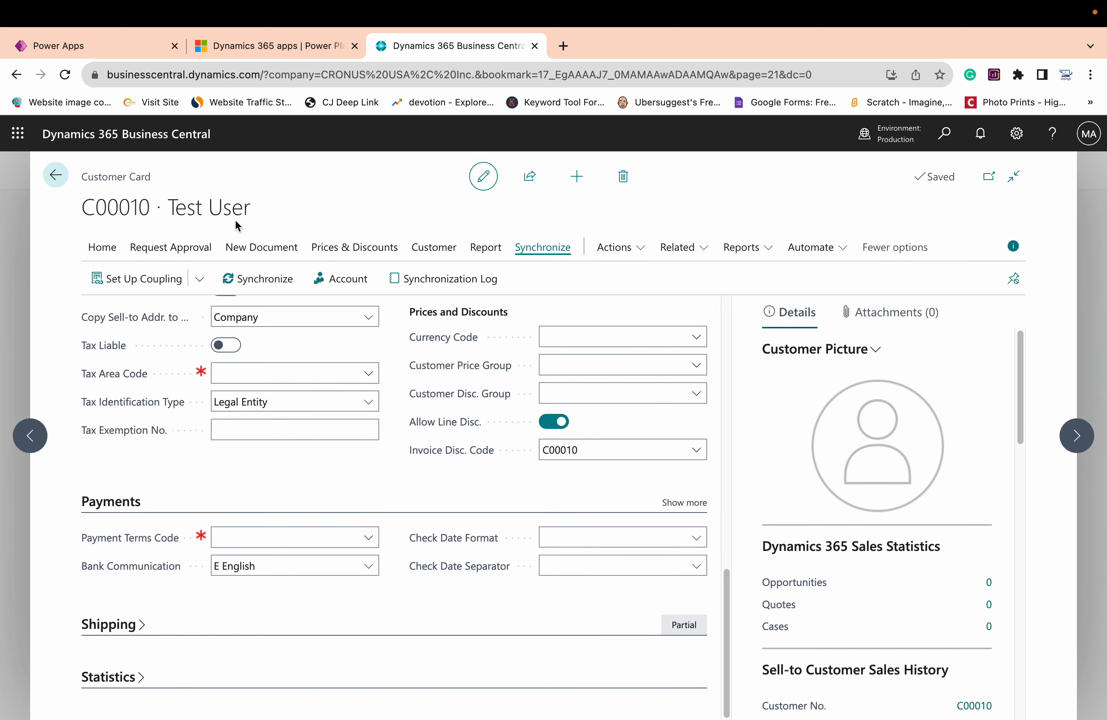
click(416, 281)
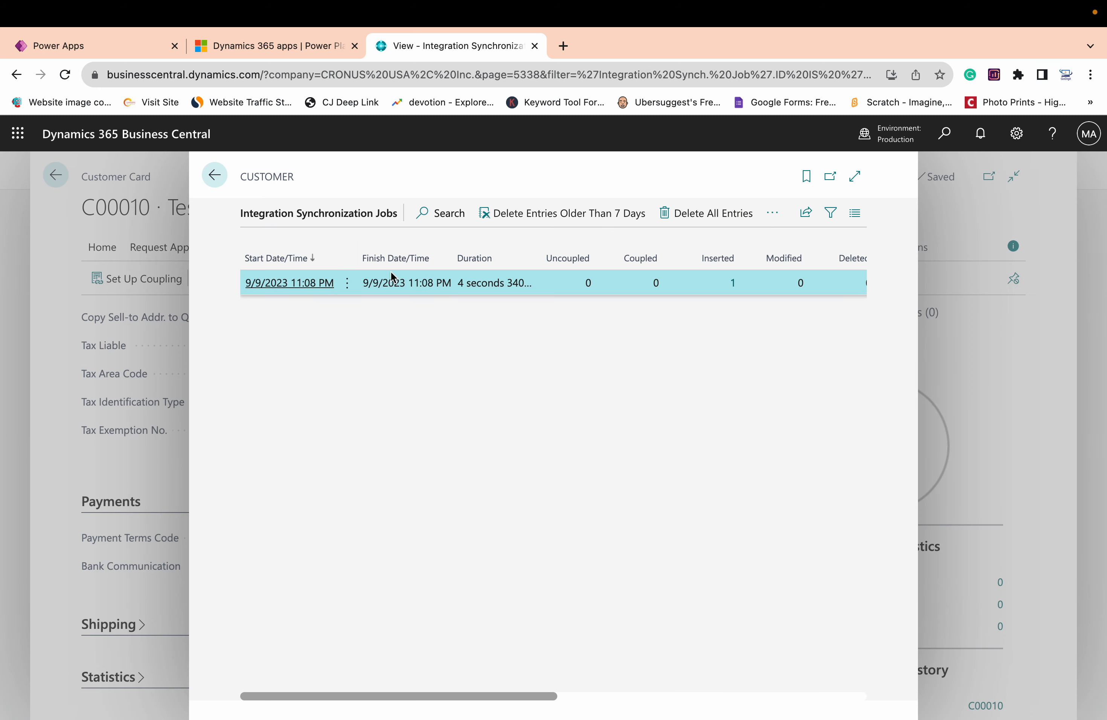
click(214, 174)
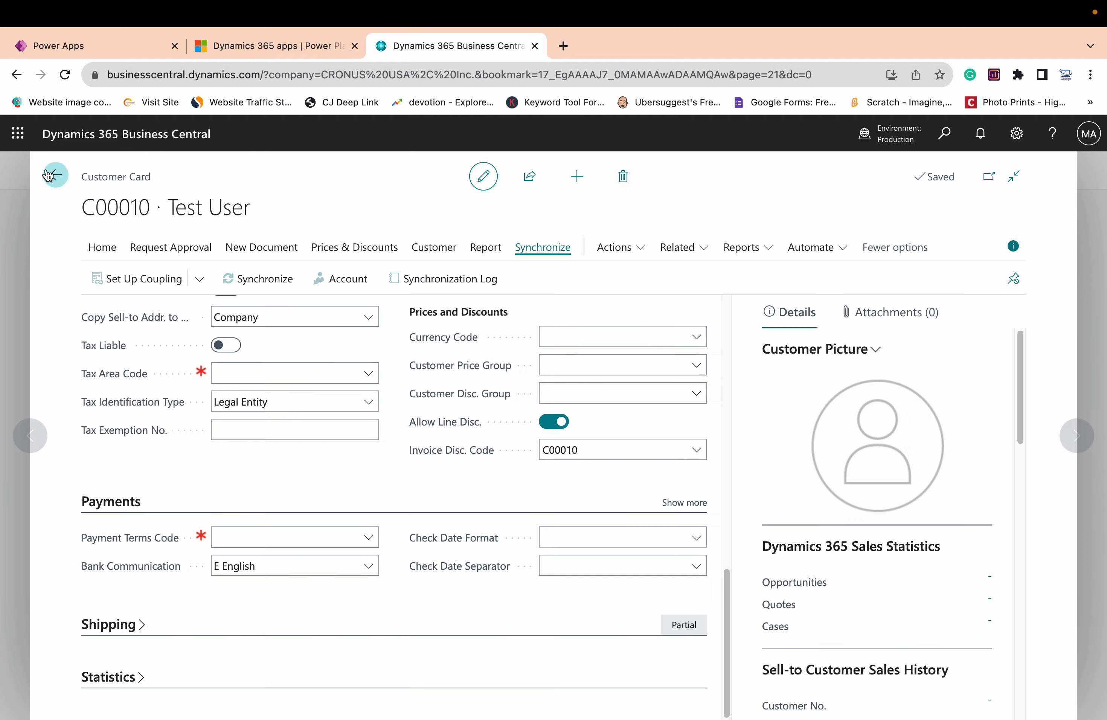
Create a new customer from the CUSTOMER COMPANY template and name it "Second user"
click(55, 174)
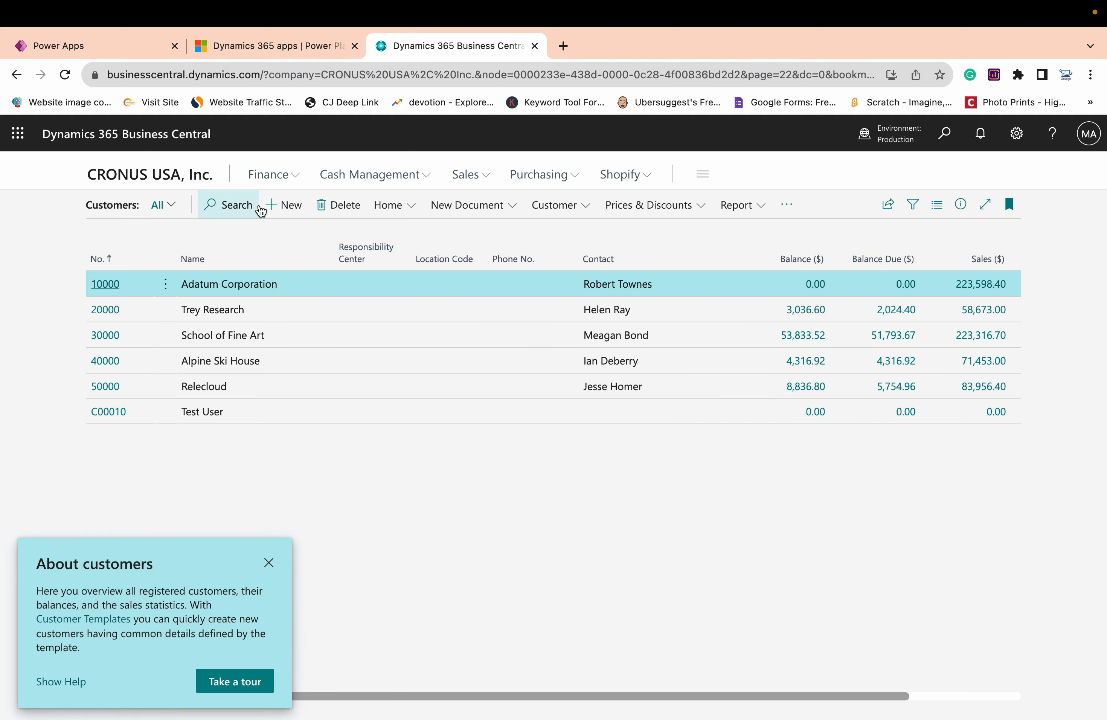
click(273, 208)
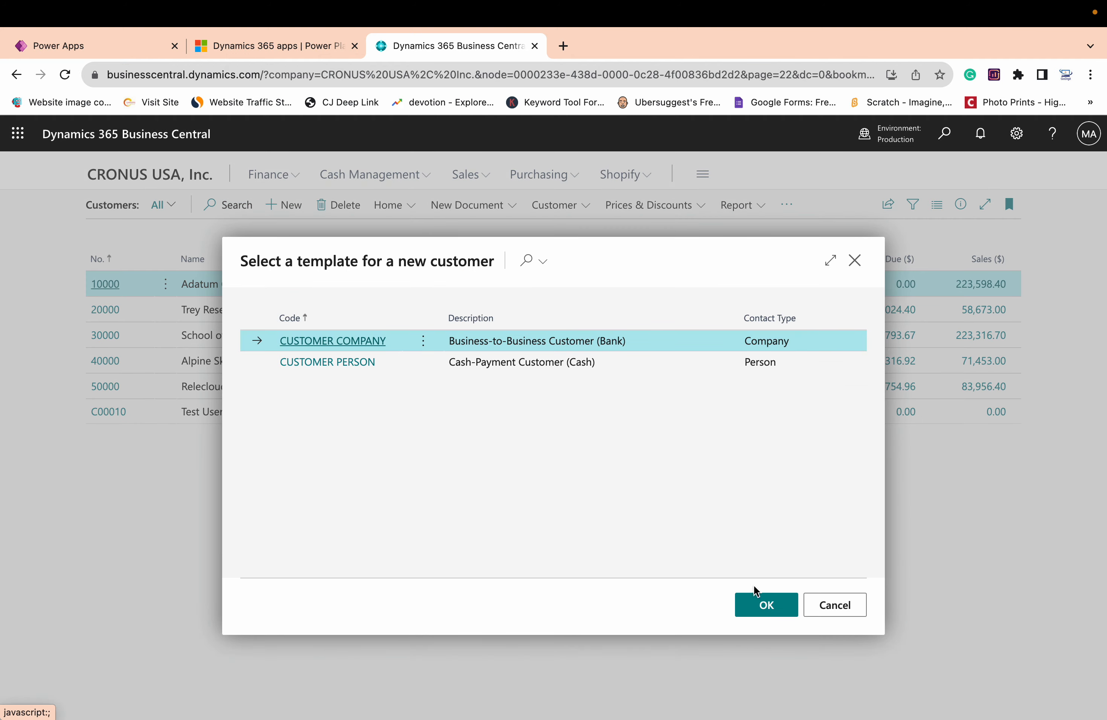
click(776, 612)
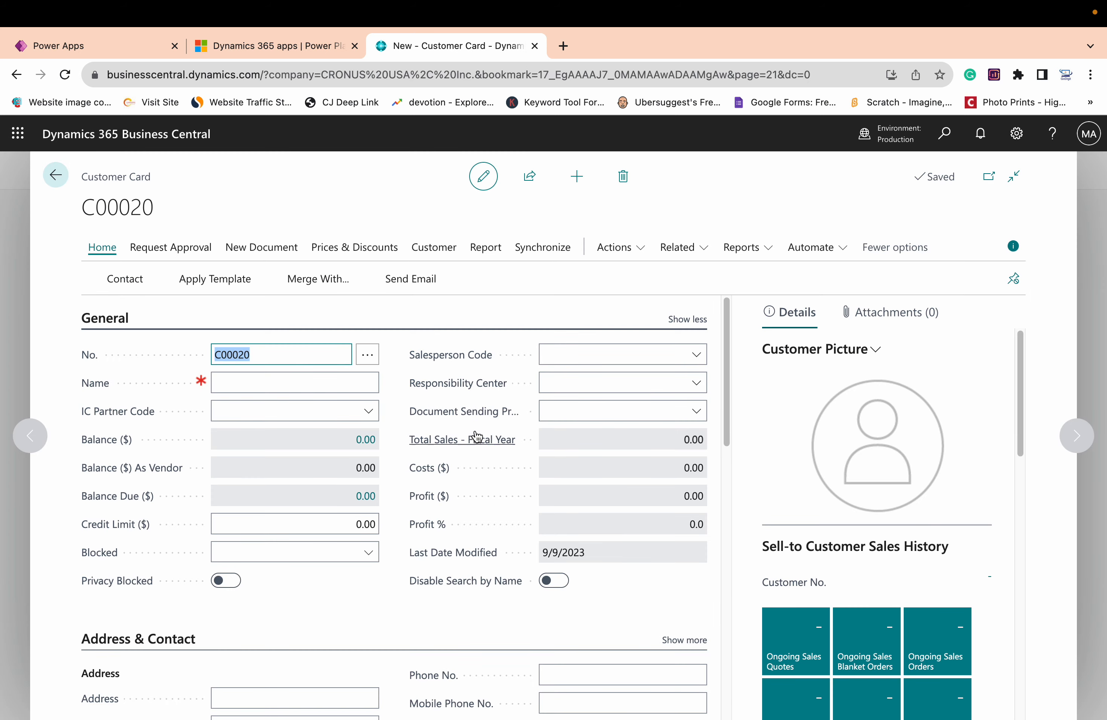
click(260, 388)
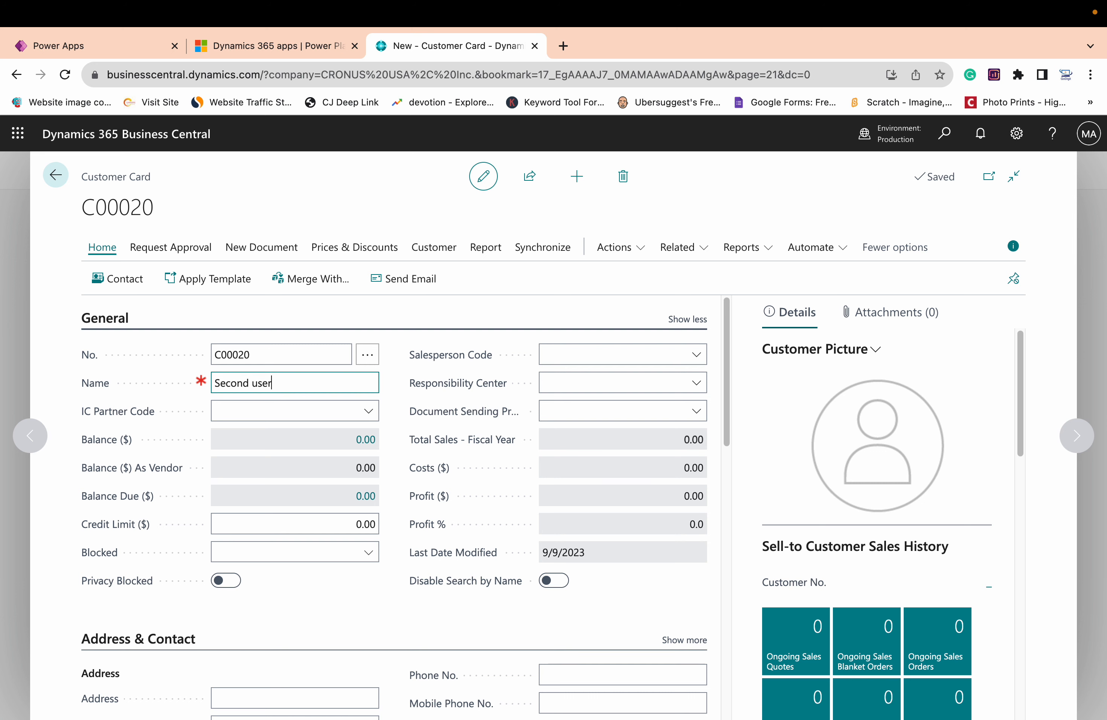
Enter "rft" as the new customer's Address and "gtgtgt" as Address 2
scroll(295, 577, down, 3)
click(295, 571)
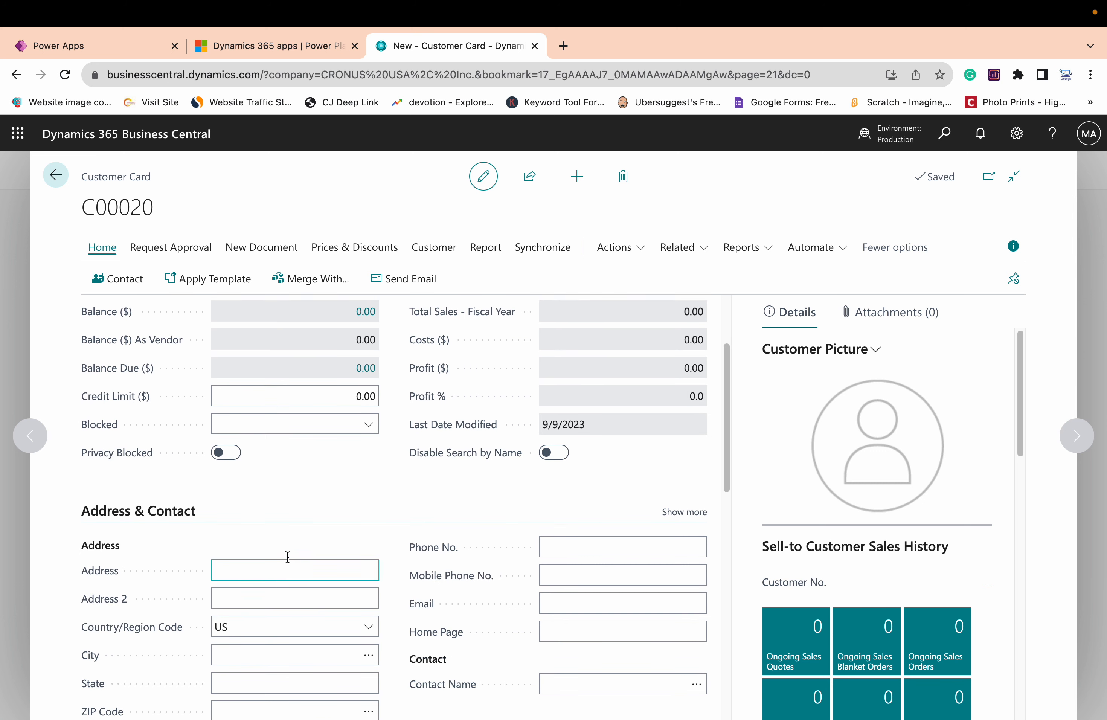
text(rft)
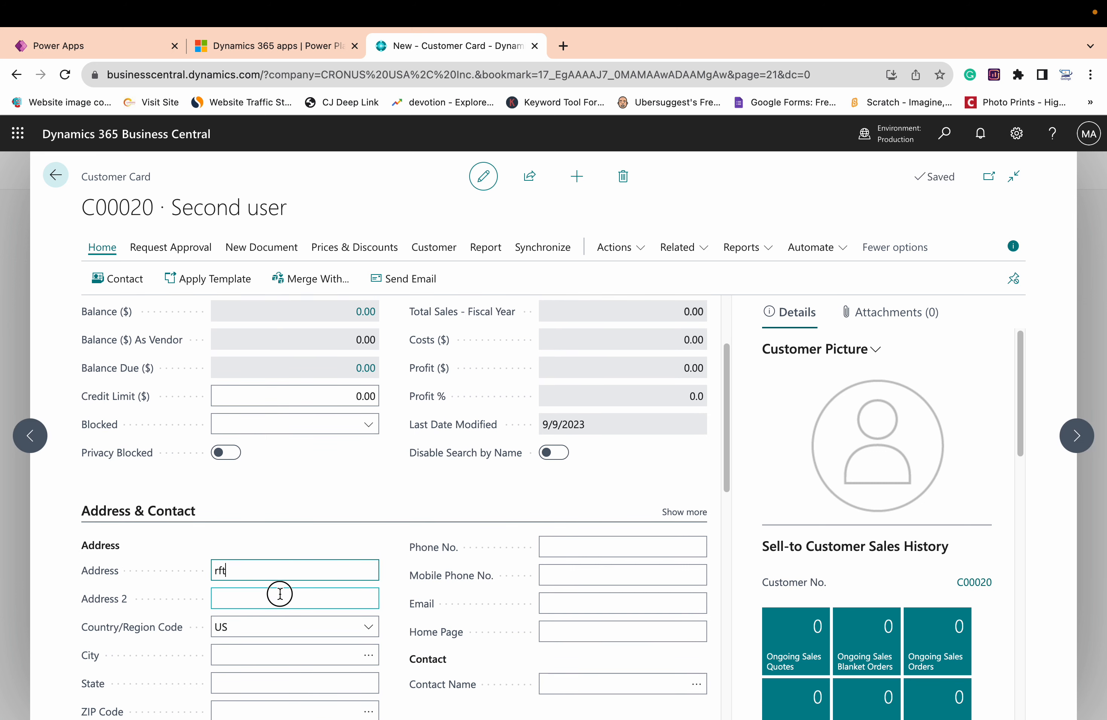
click(279, 596)
text(gtgtgt)
Clear the Payment Terms Code in the new customer's payment details
scroll(297, 594, down, 3)
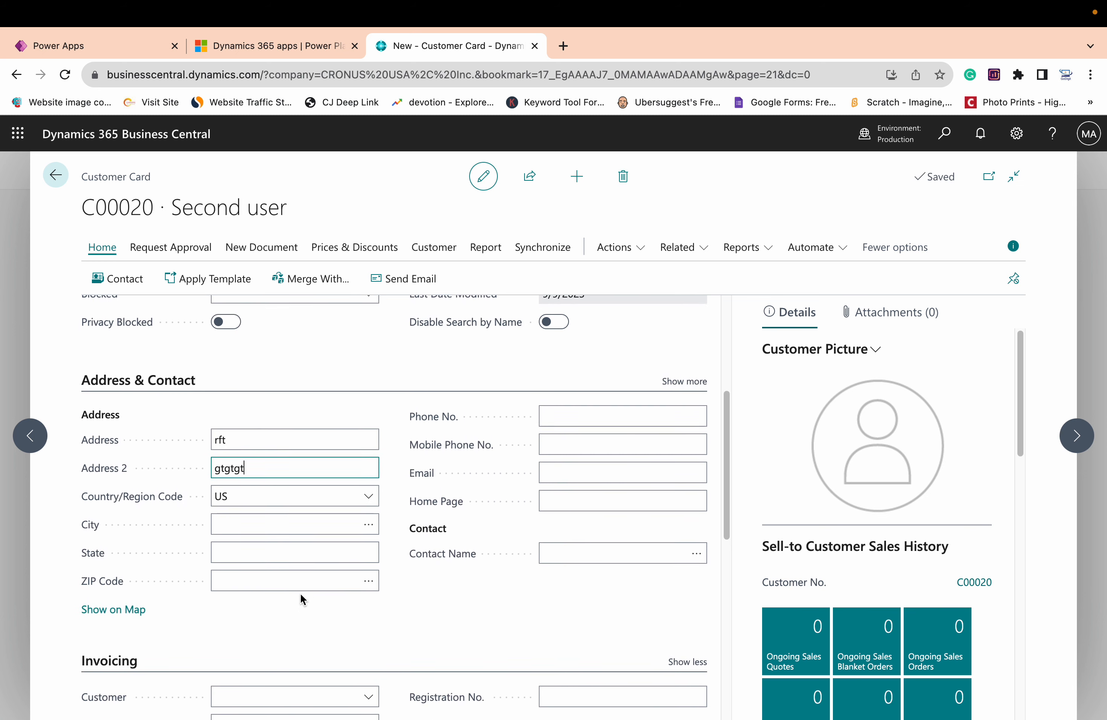
scroll(300, 593, down, 10)
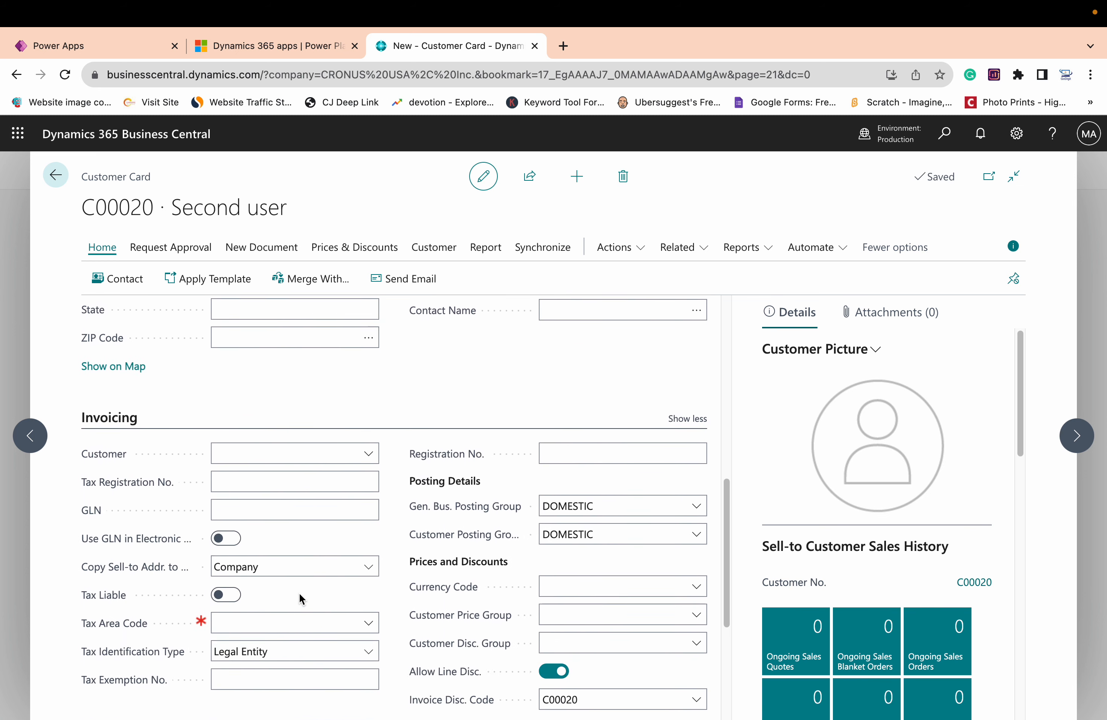
click(283, 603)
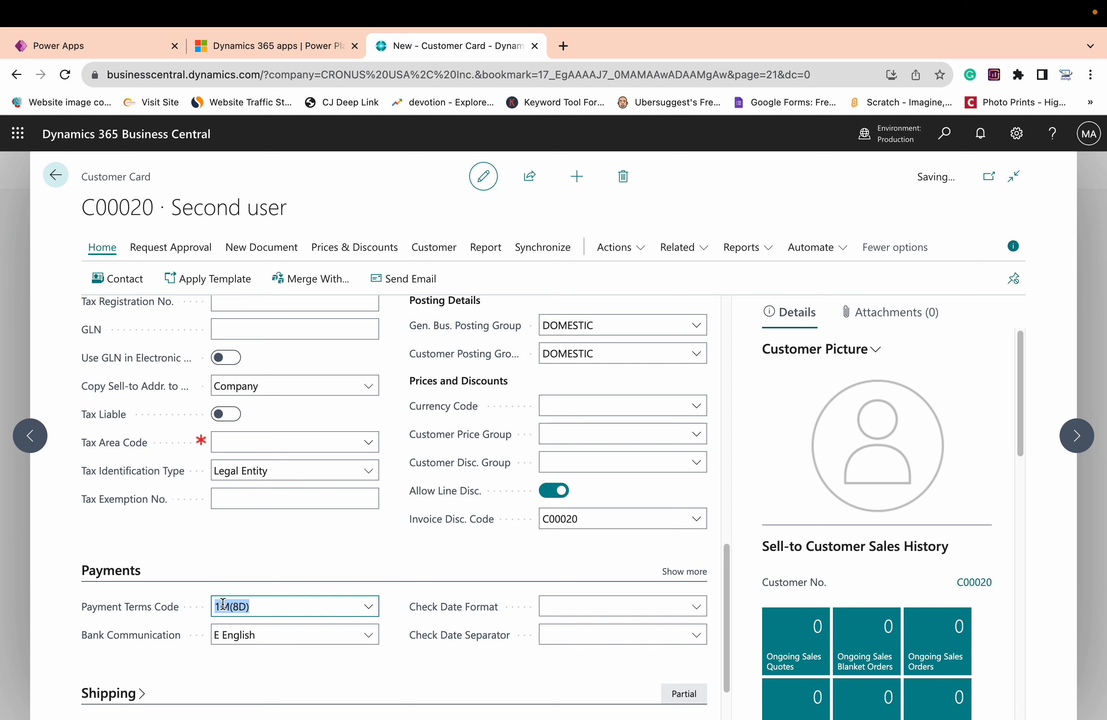
key(BackSpace)
key(Tab)
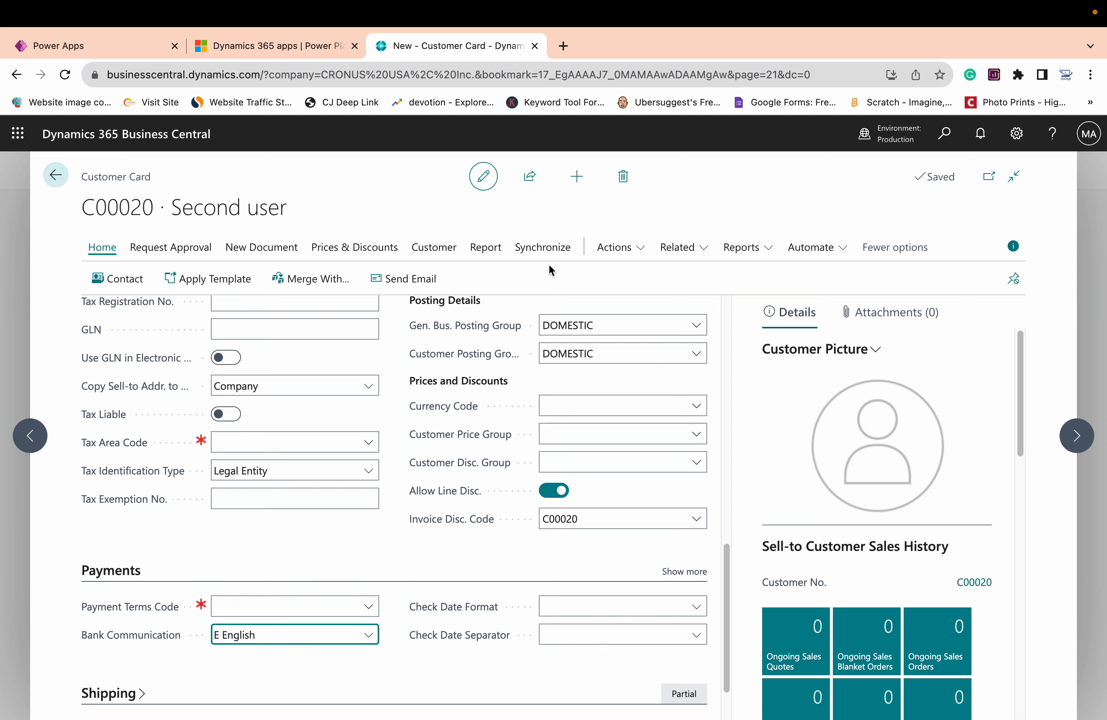
Synchronize the Second user customer, coupling it to a newly created Dataverse record using the Business Central data
click(542, 247)
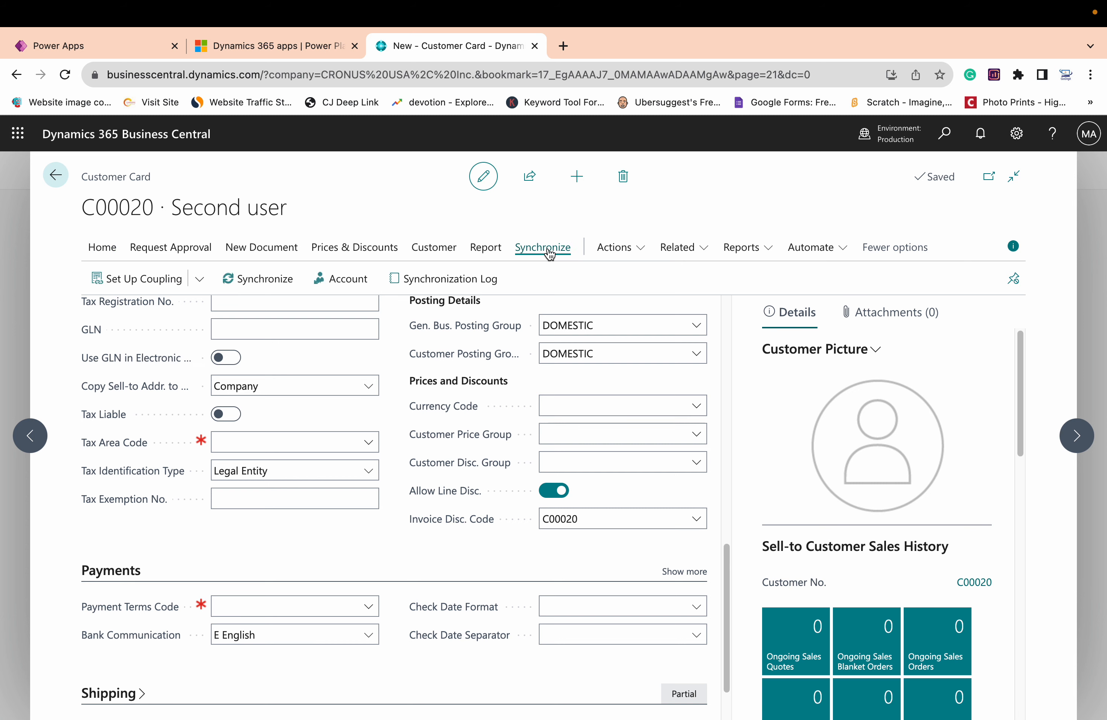
click(282, 286)
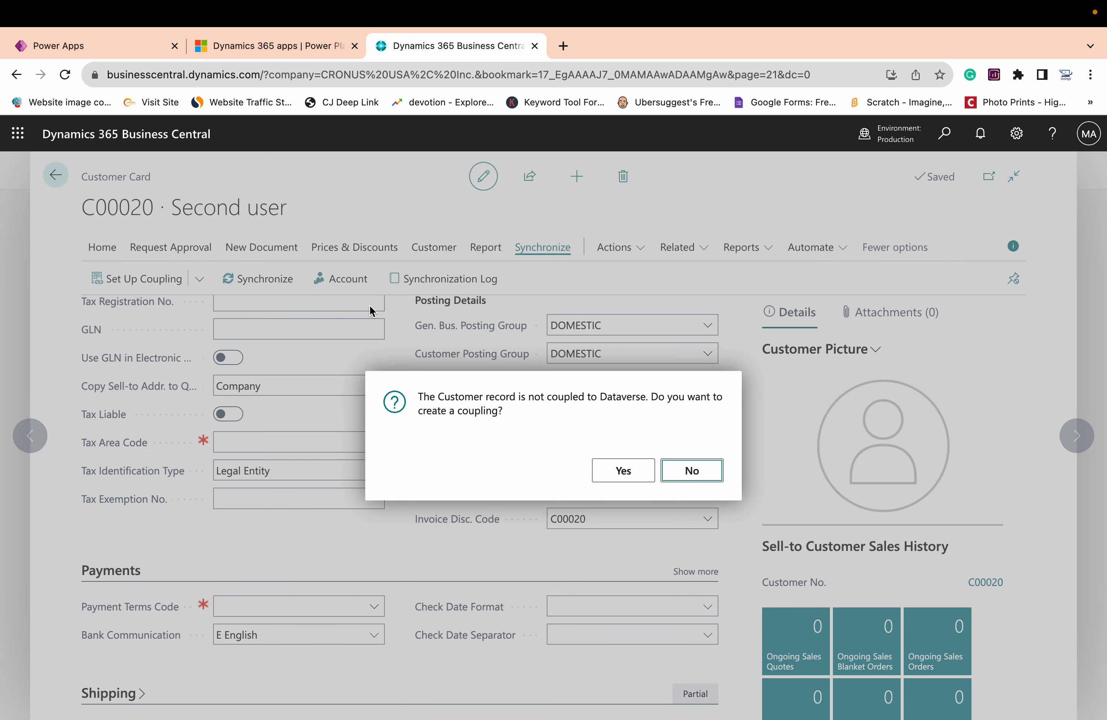
click(607, 468)
click(711, 338)
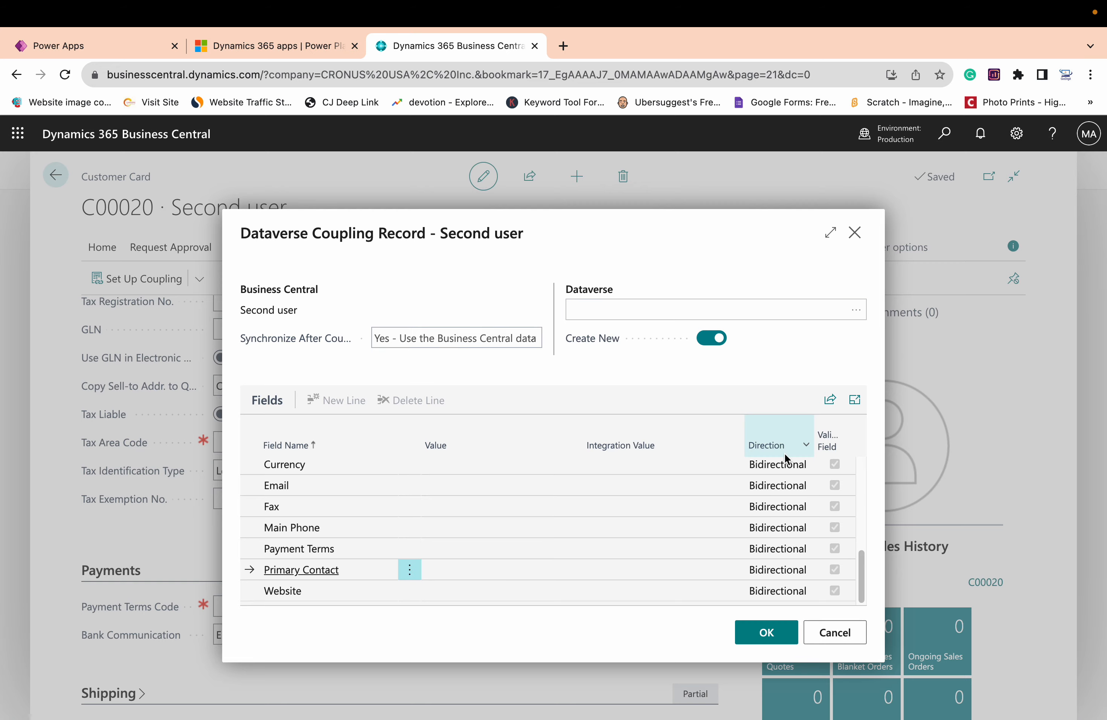
click(776, 631)
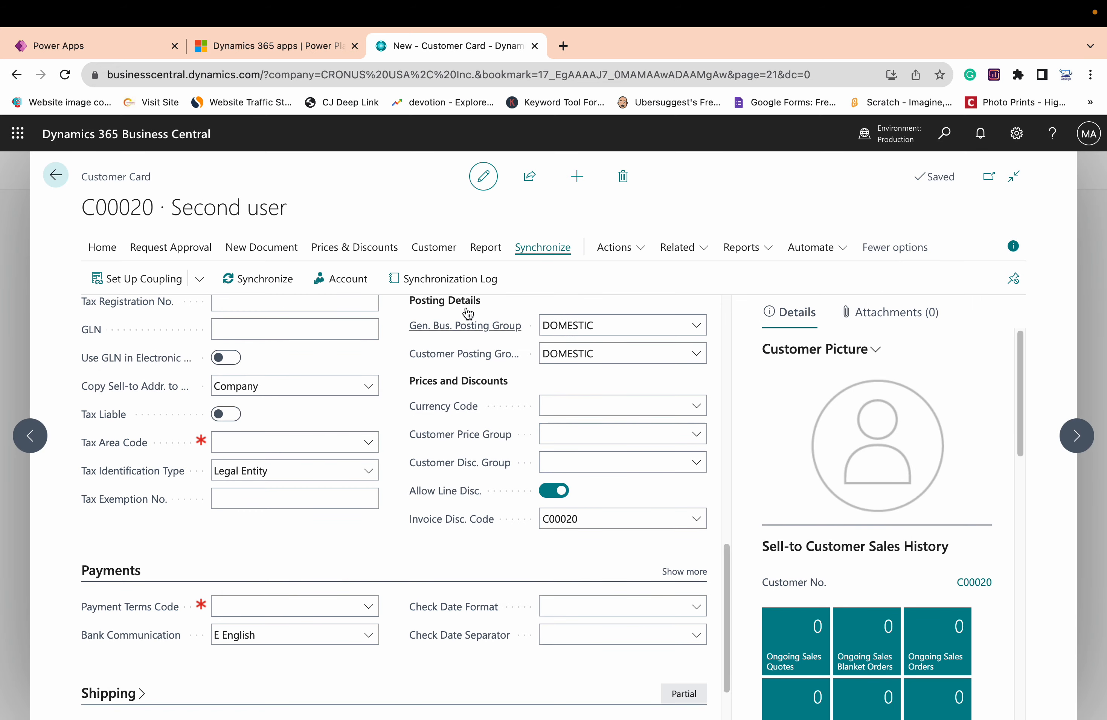
Check the Second user customer's synchronization log, then reopen its card from the customer list and check the log again
click(453, 280)
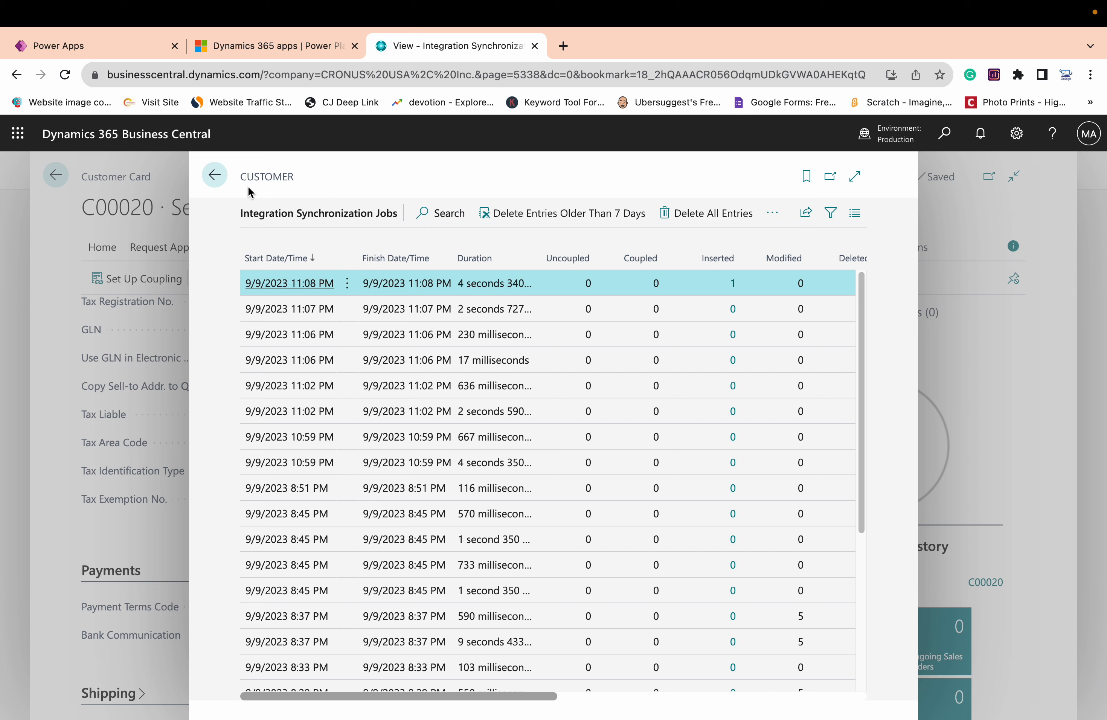
click(214, 176)
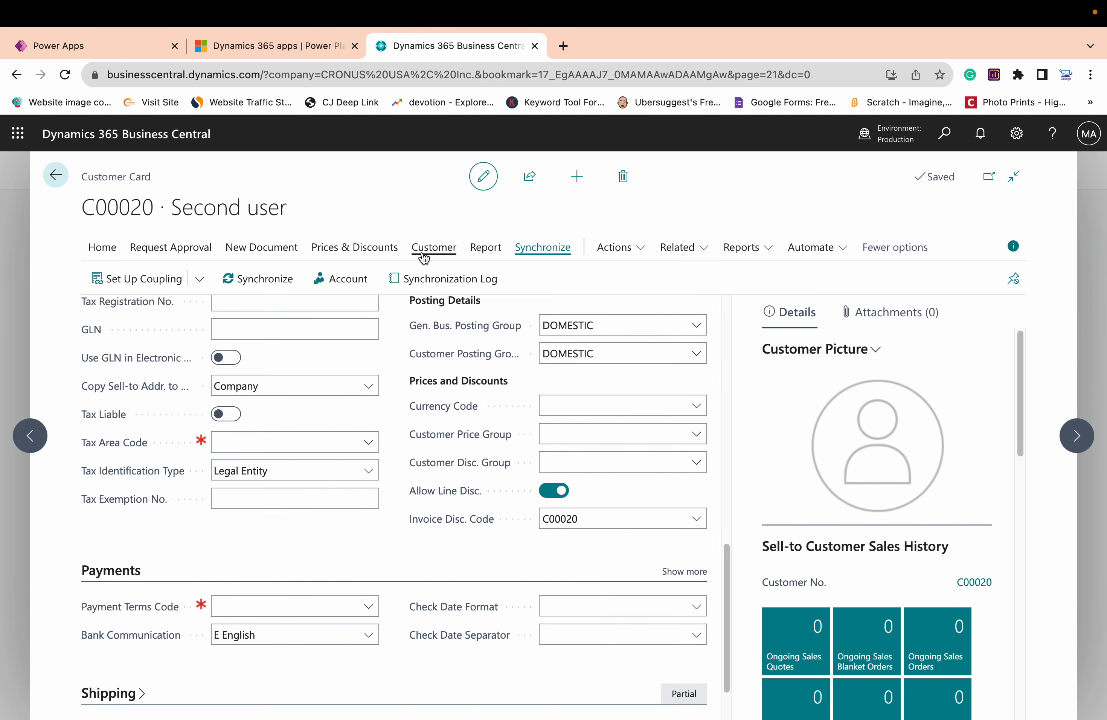
click(56, 178)
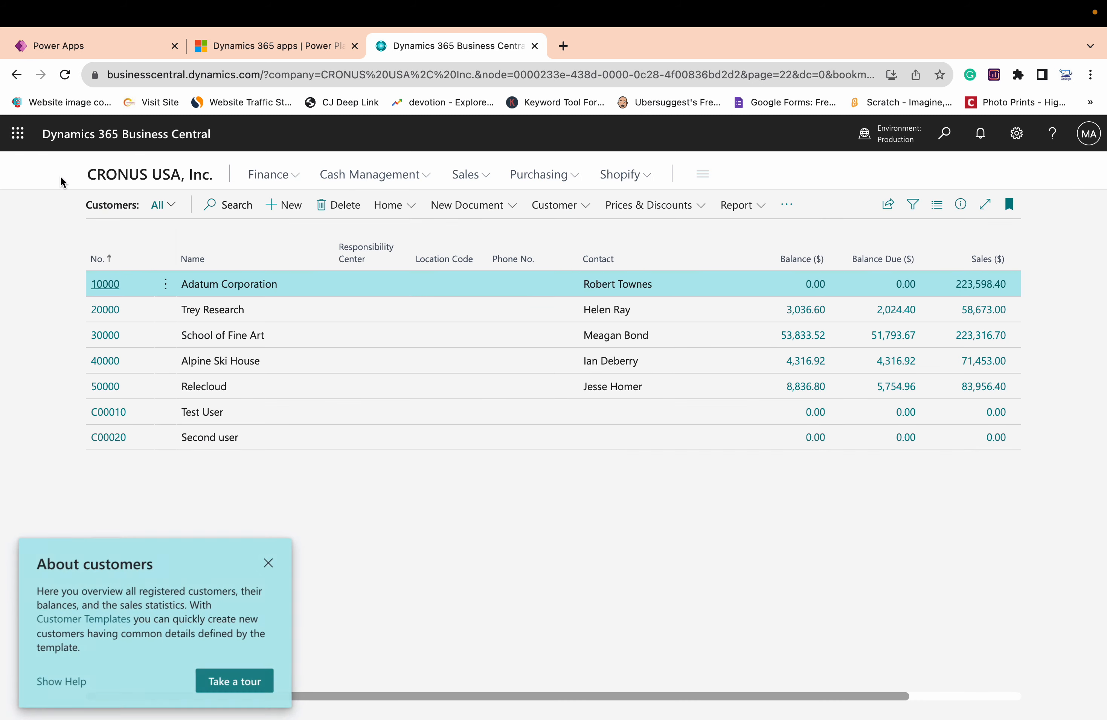
click(106, 445)
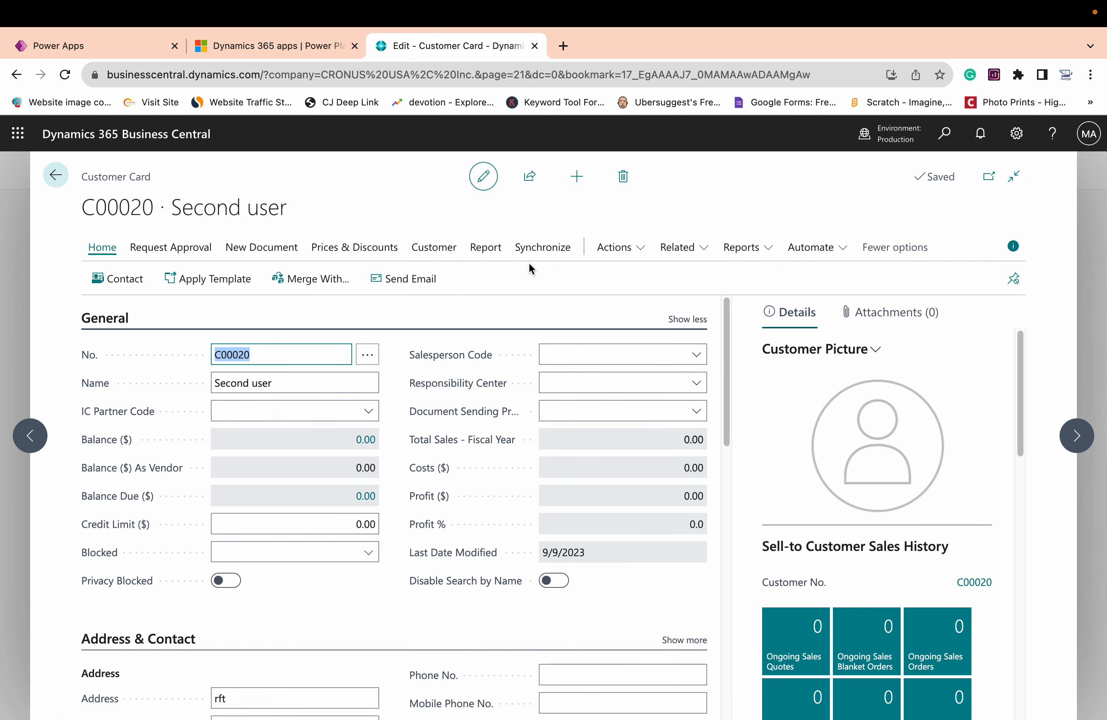
click(542, 247)
click(456, 279)
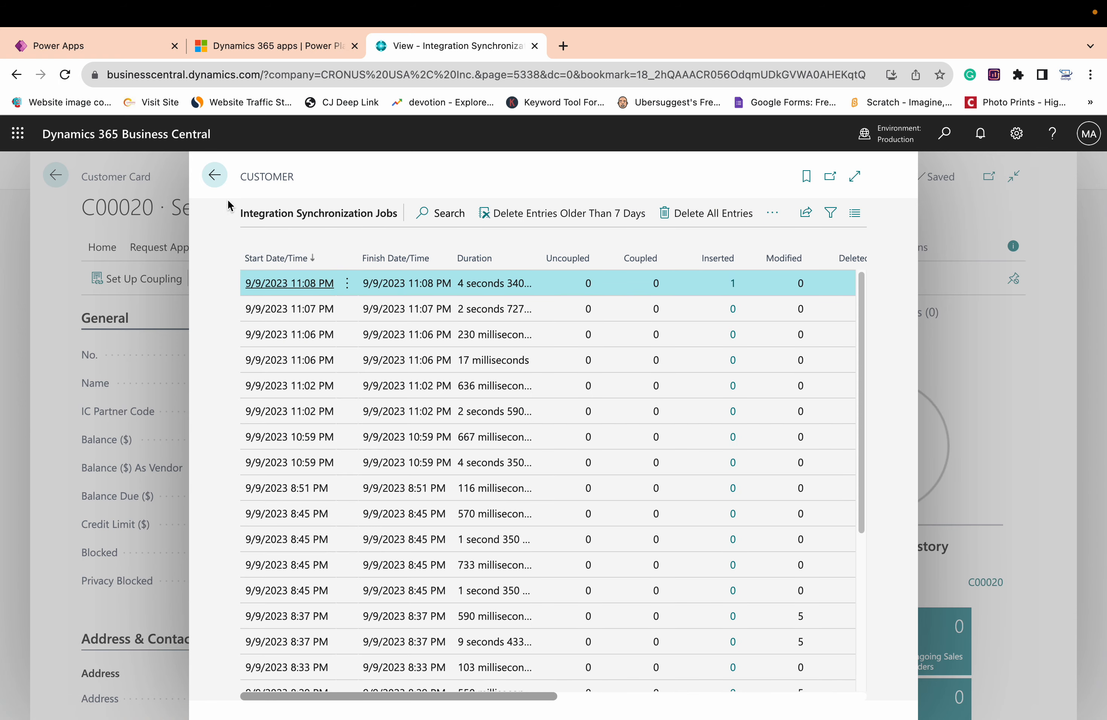
click(214, 174)
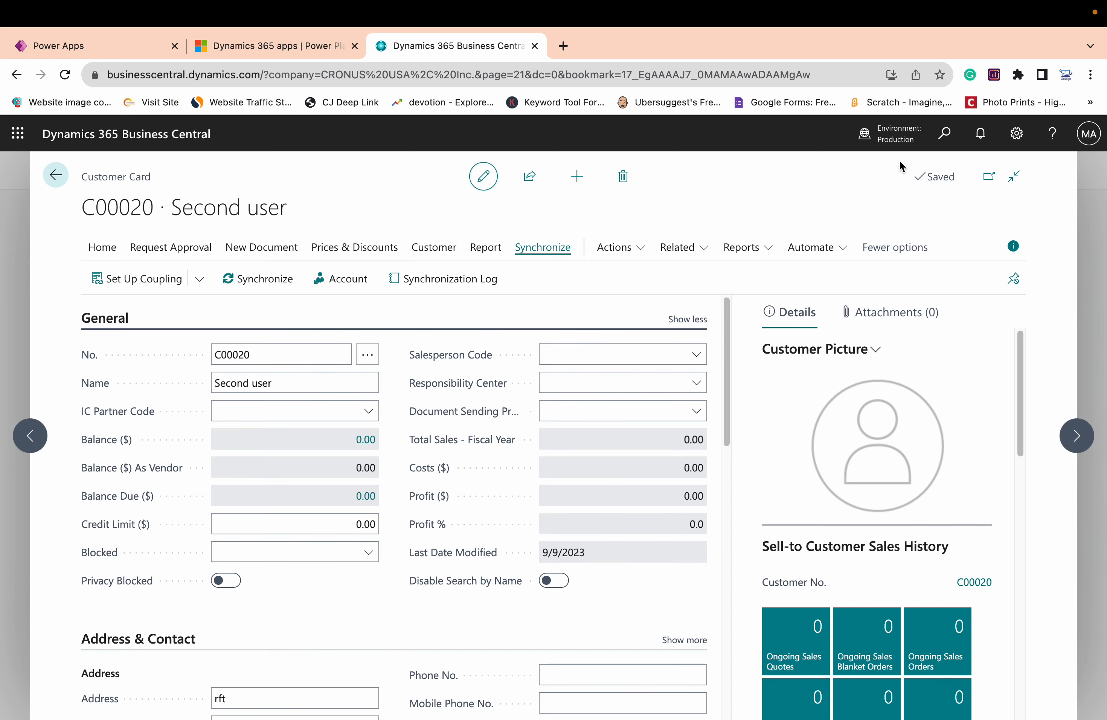
Search for "dataverse conn", open the Dataverse Connection Setup page and display its synchronization actions
click(944, 133)
text(datav)
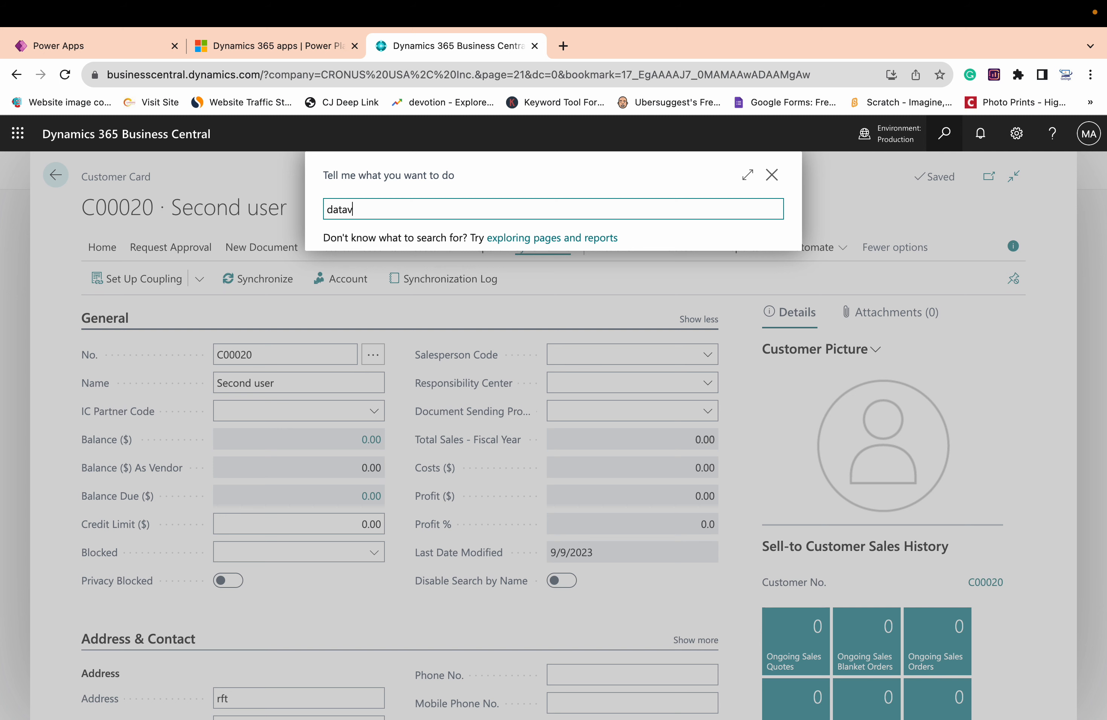
text(r)
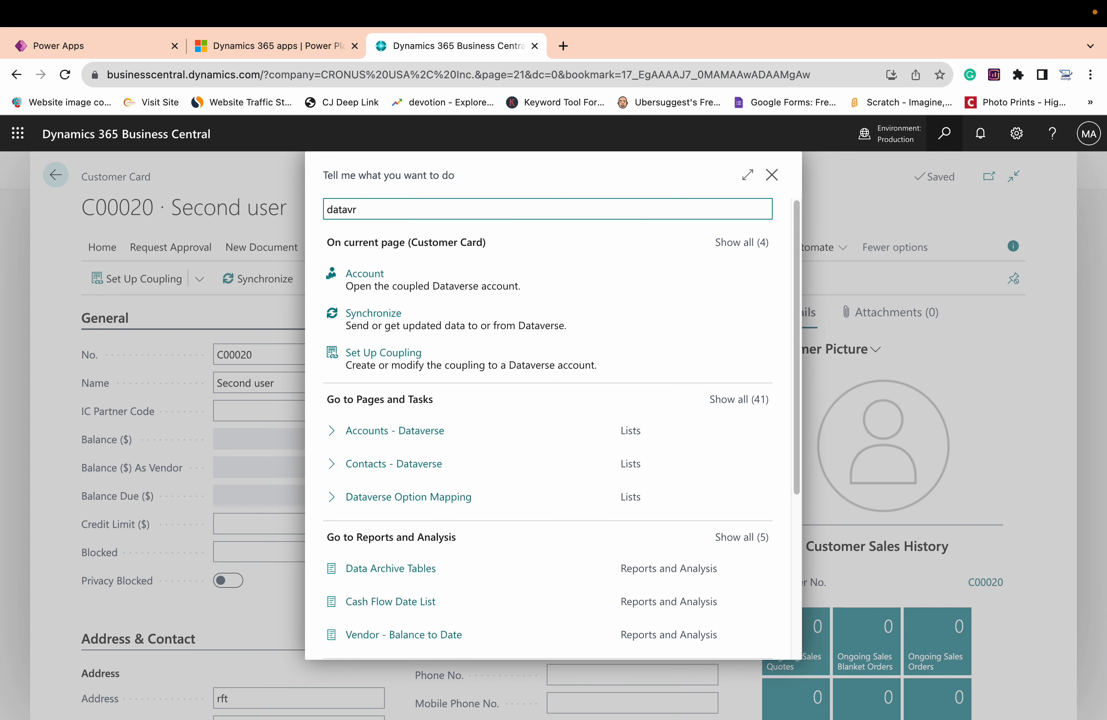
key(BackSpace)
text(s)
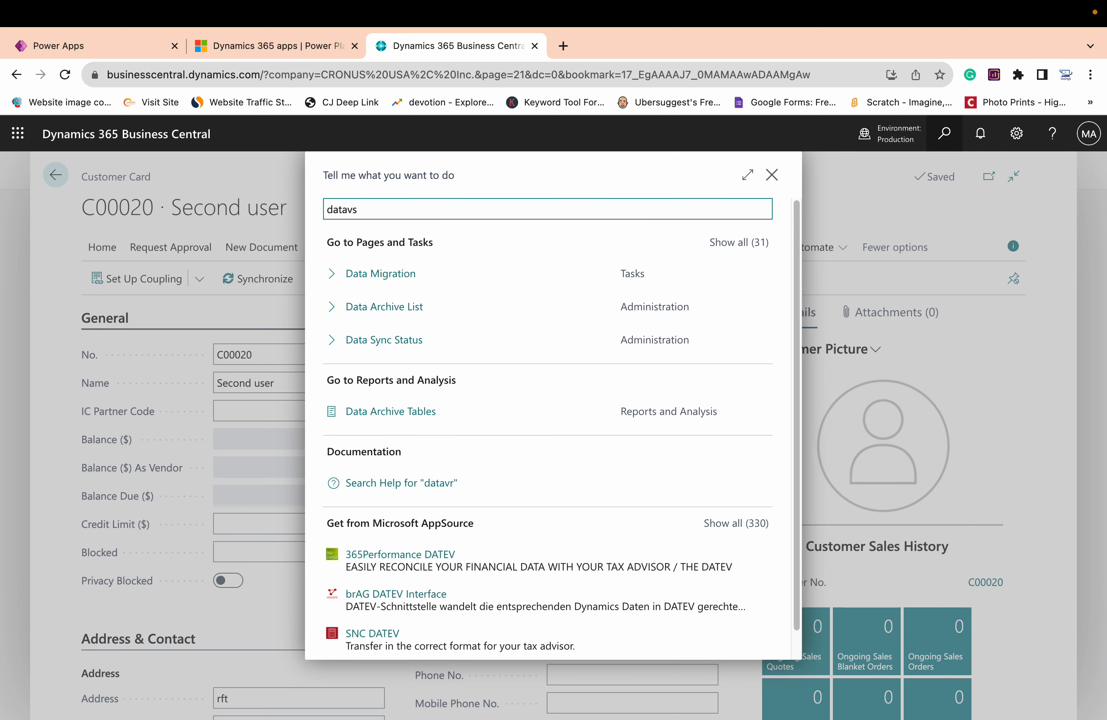
key(BackSpace)
text(erse)
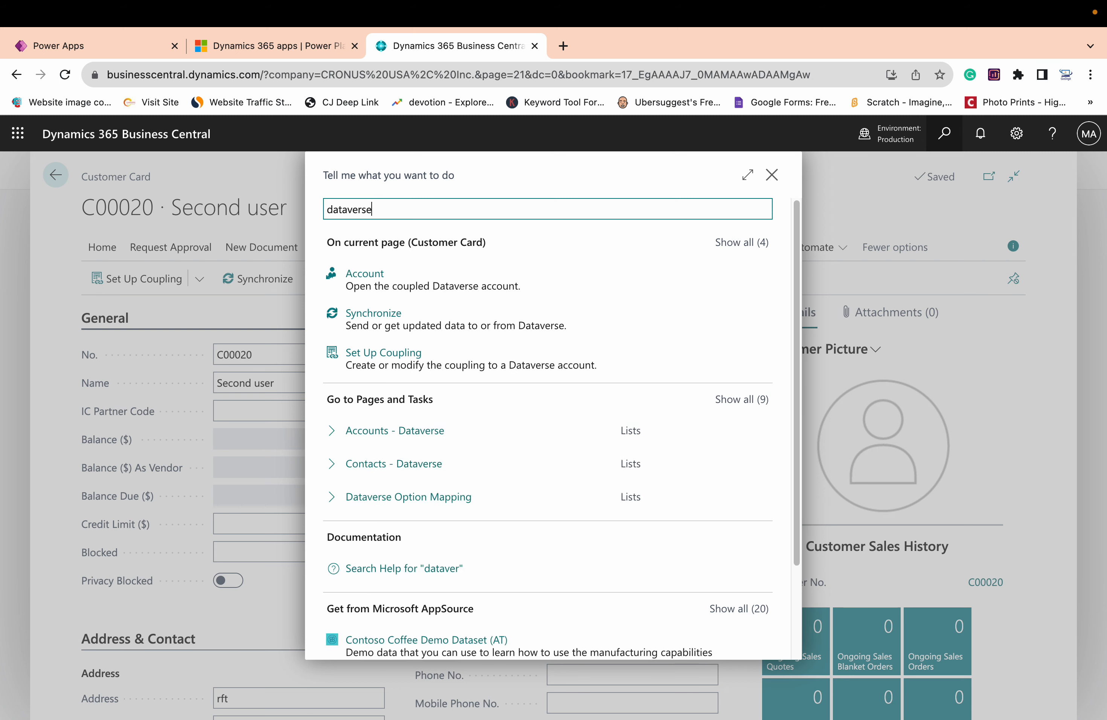
text( conn)
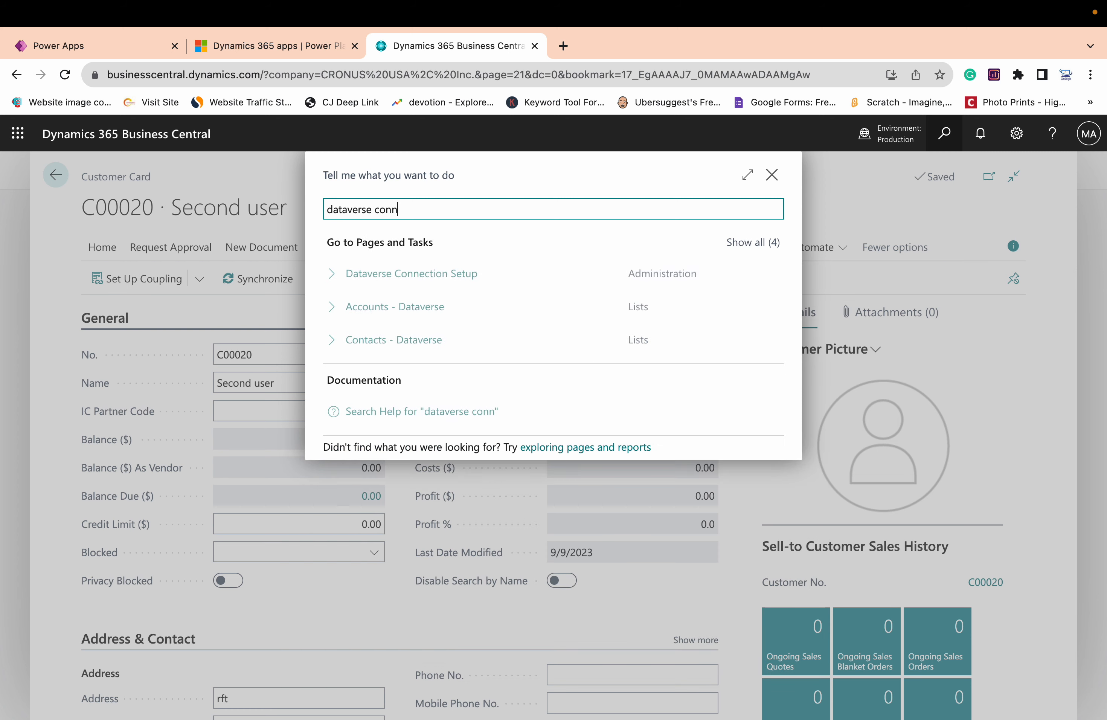
click(425, 282)
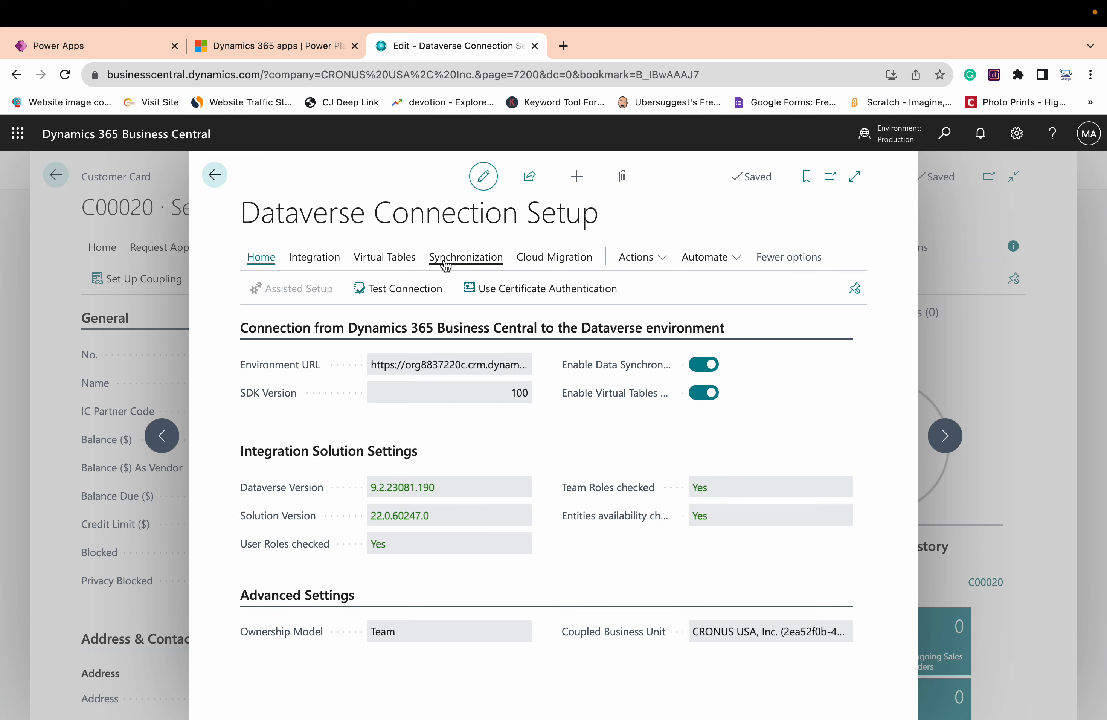
click(445, 264)
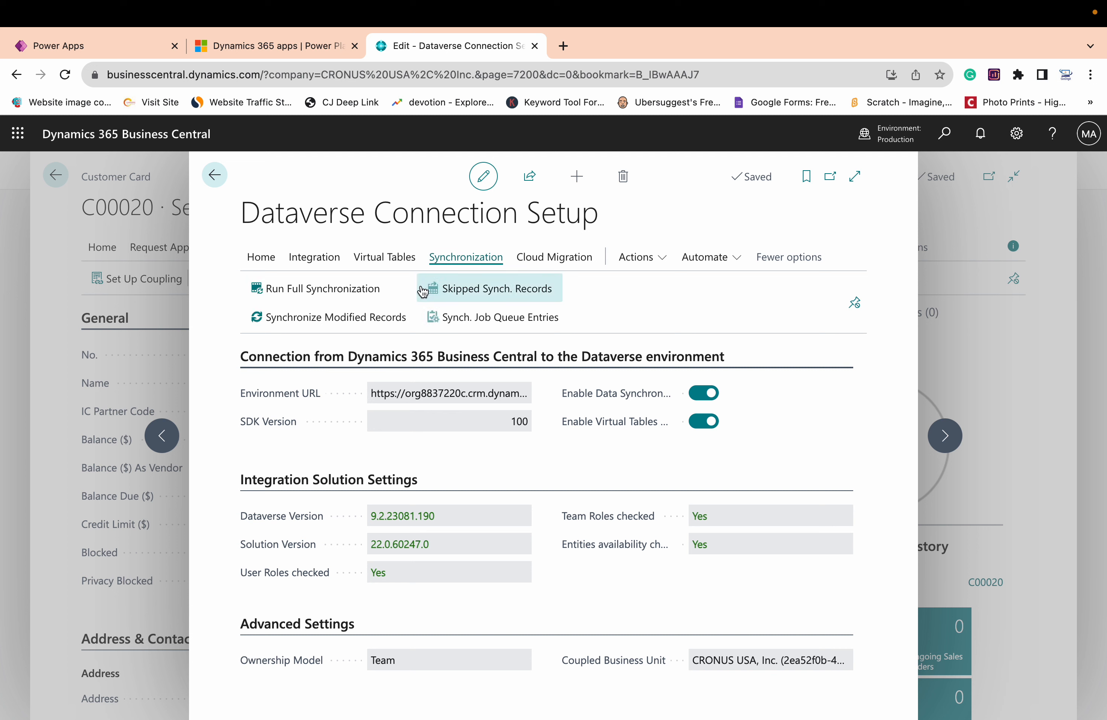
Run a full synchronization of all tables from the Dataverse full synchronization review, then return to the connection setup
click(369, 296)
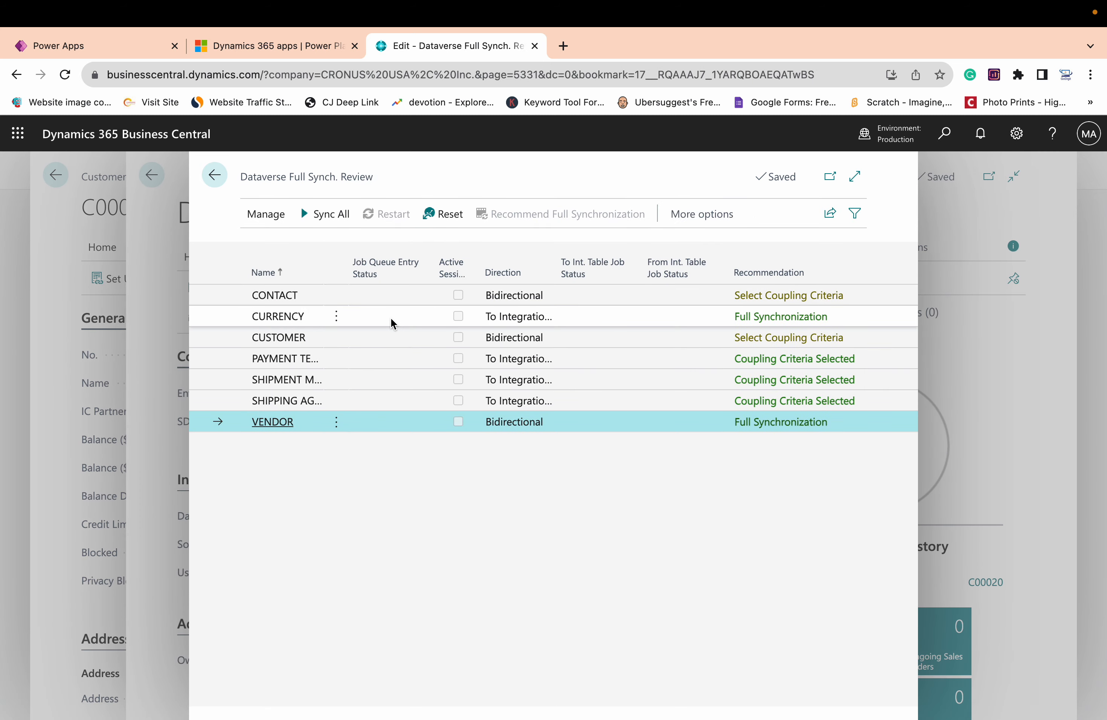
click(395, 342)
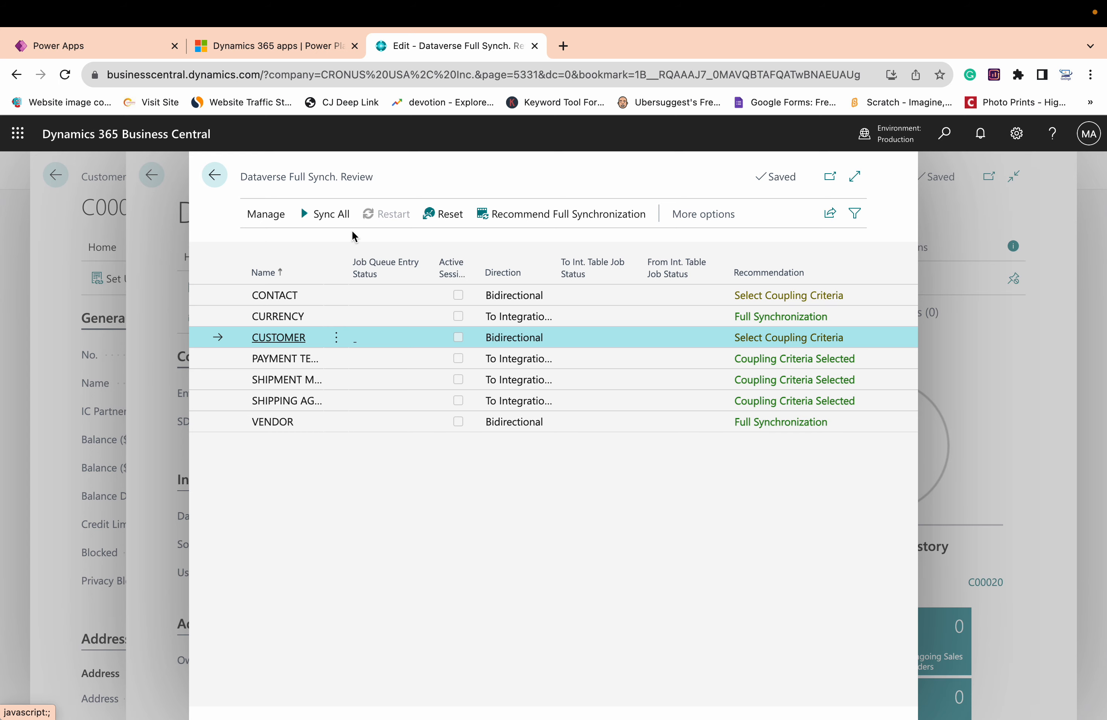
click(340, 227)
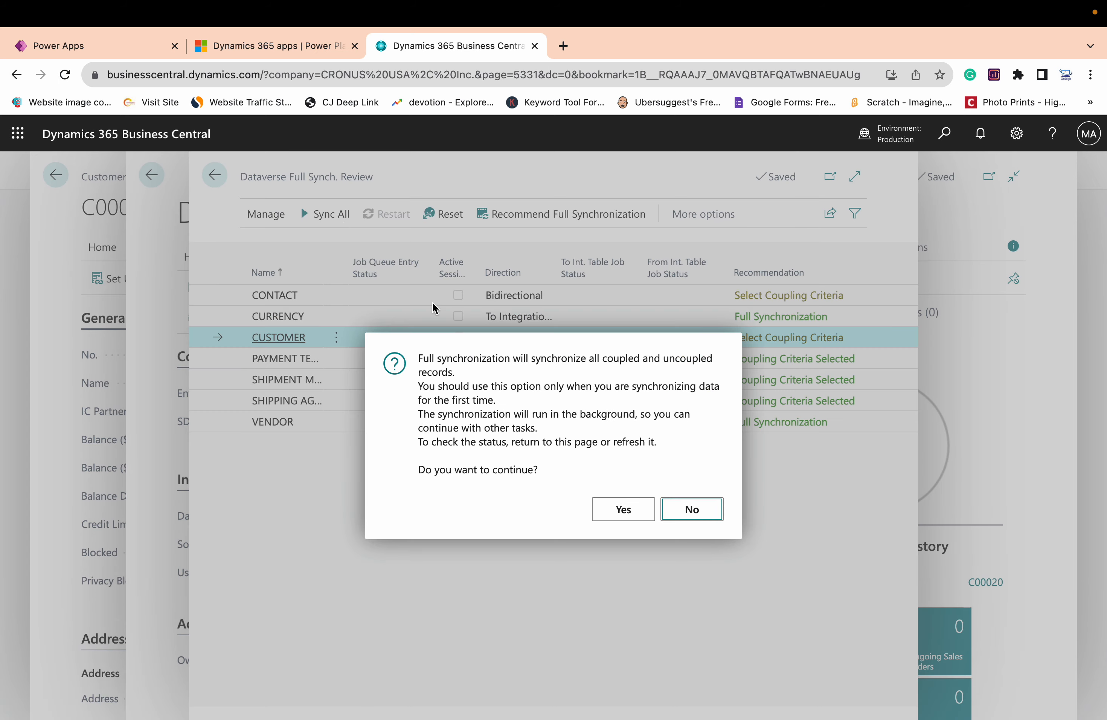
click(618, 514)
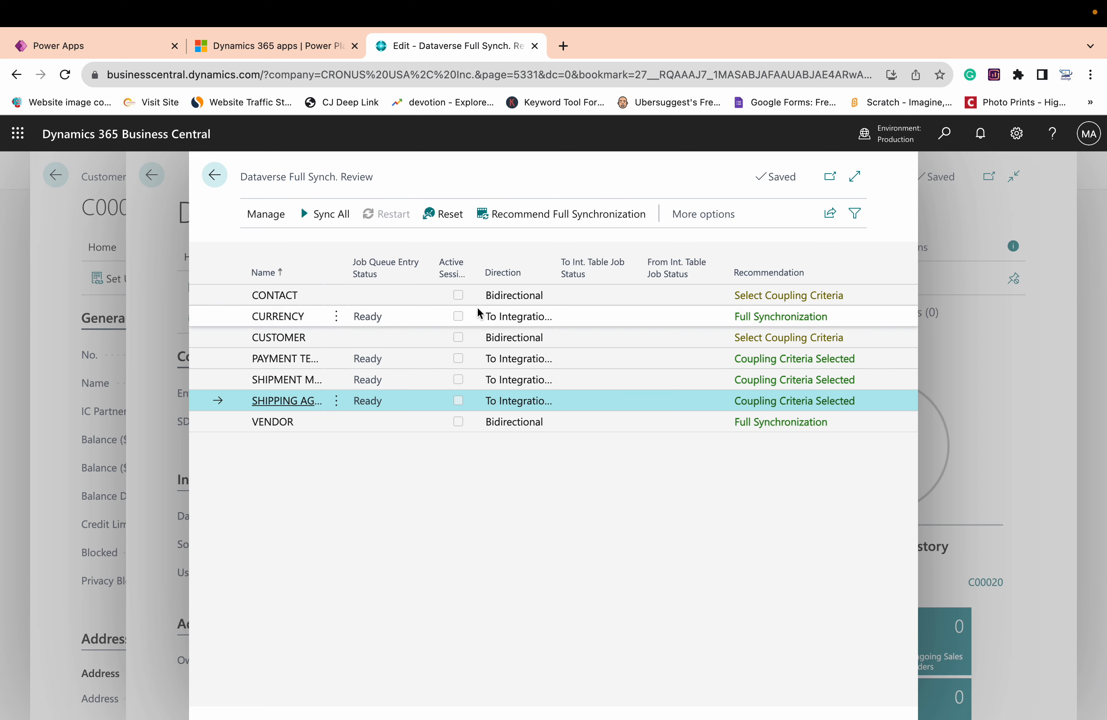
click(215, 176)
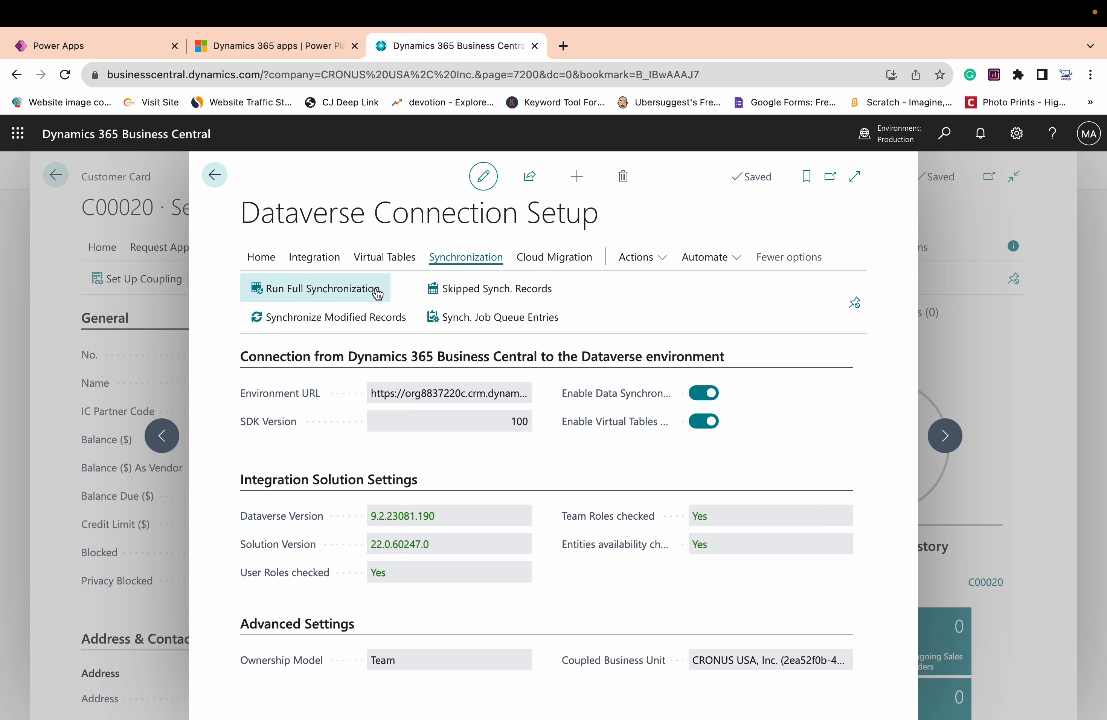
Open the integration table mappings and review the CUSTOMER mapping's synchronization job log, including its failed, skipped and direction columns
click(321, 267)
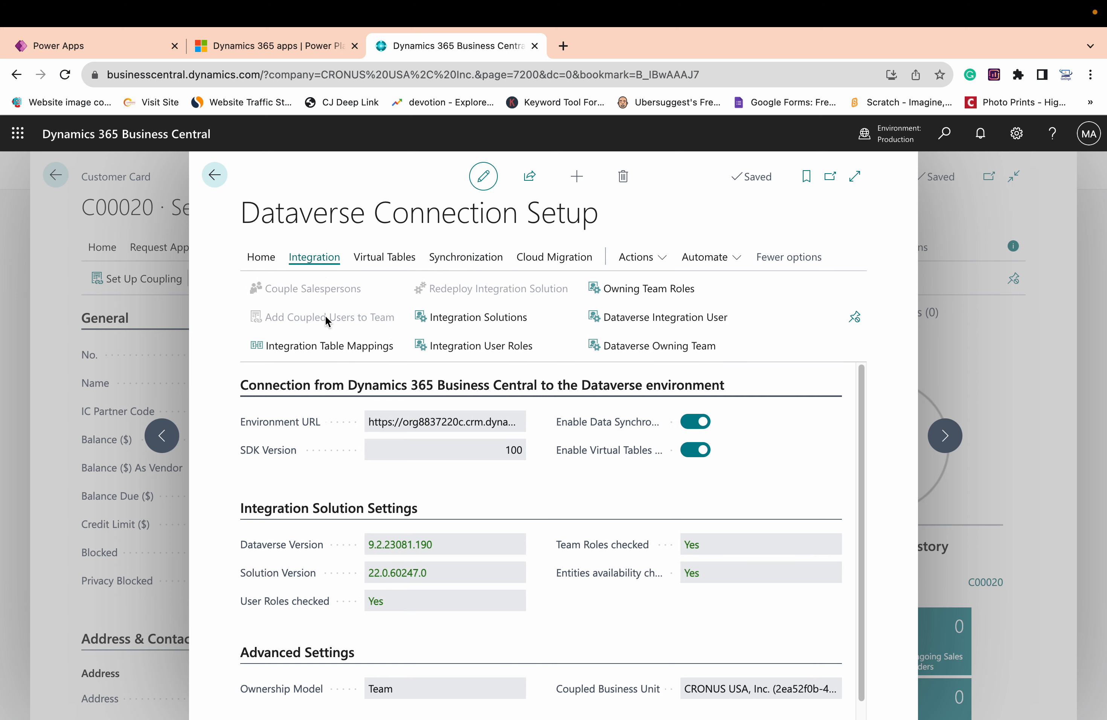
click(327, 348)
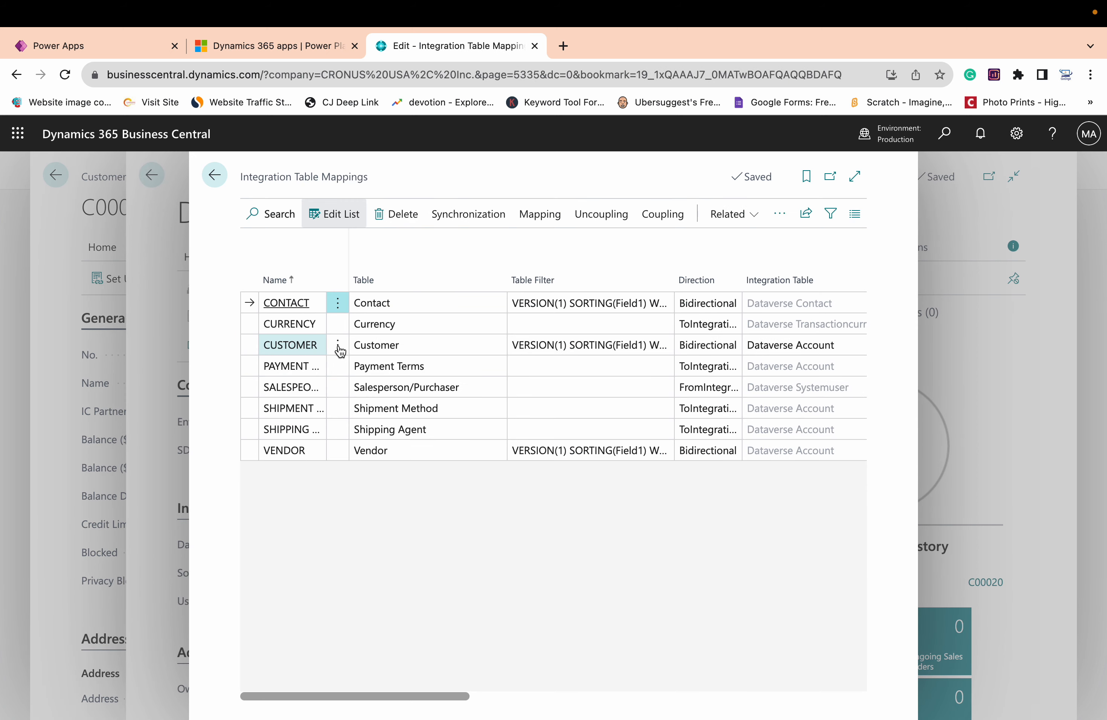
click(488, 218)
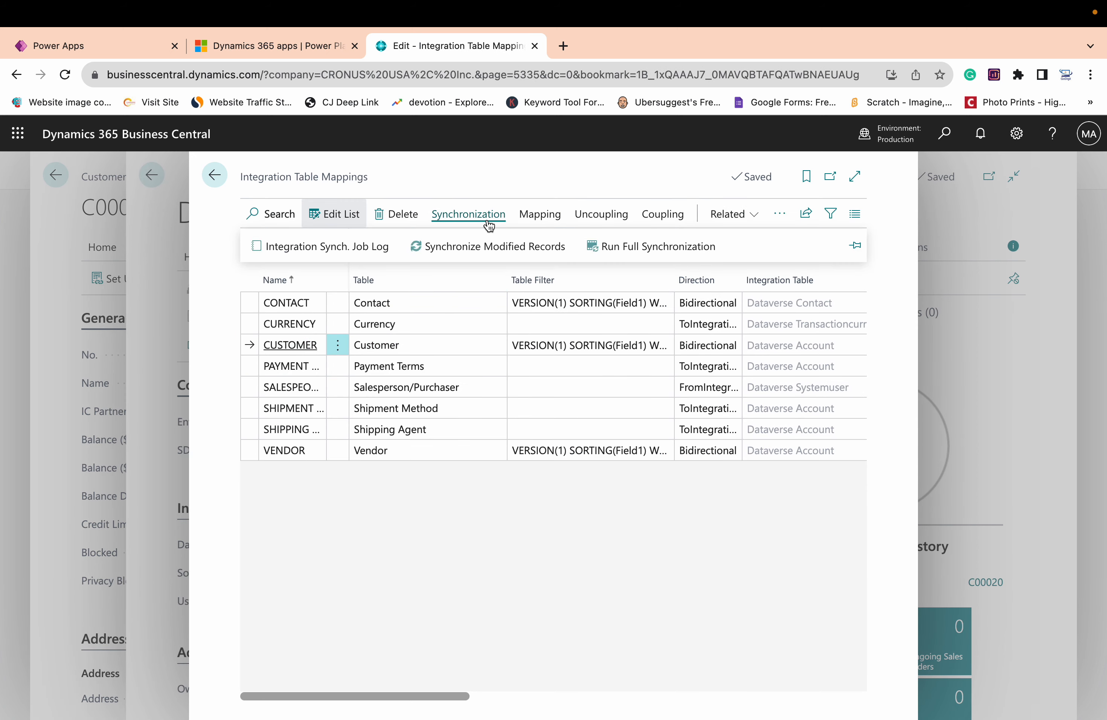
click(360, 247)
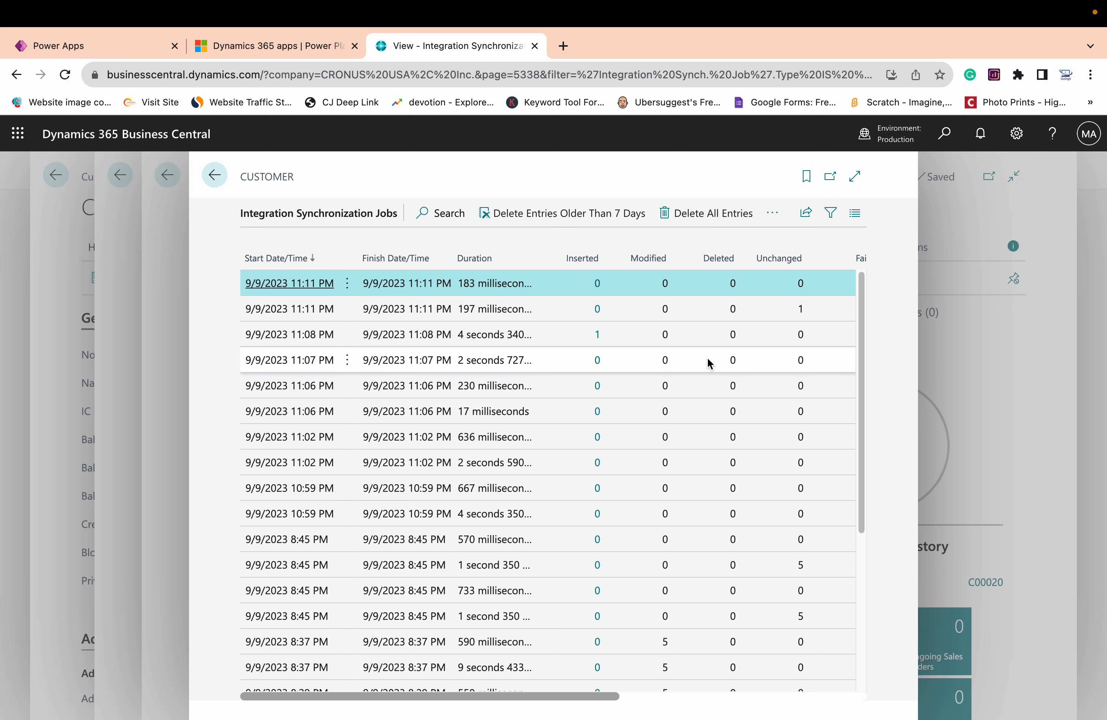
scroll(708, 364, right, 10)
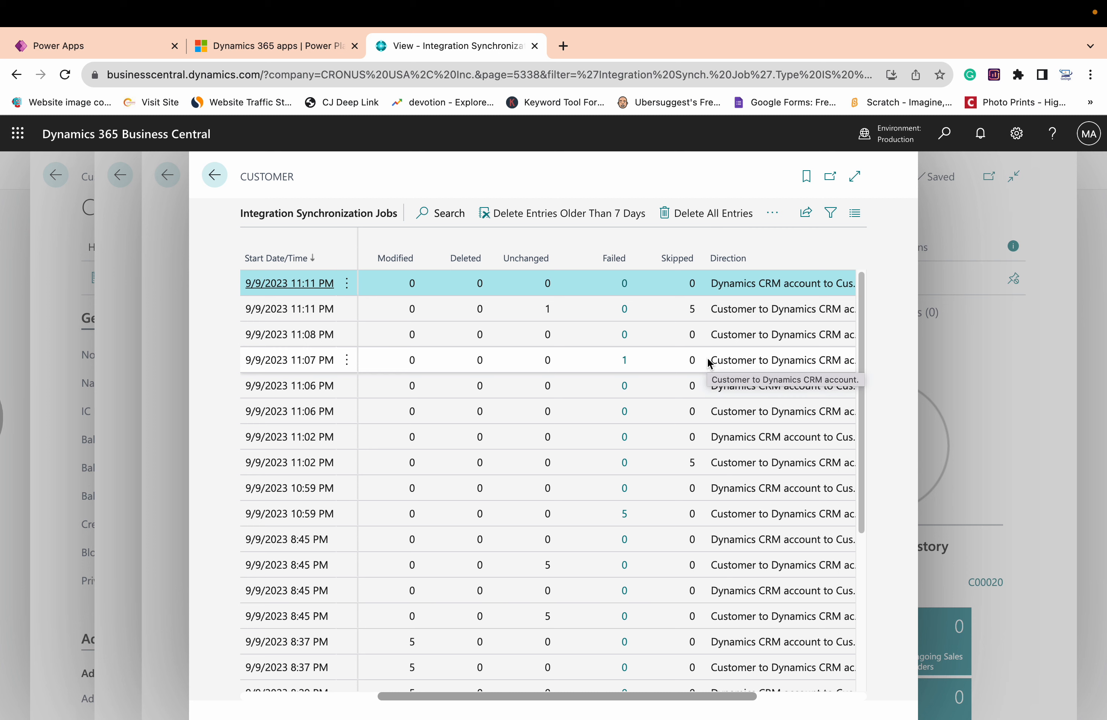
scroll(707, 360, right, 2)
scroll(707, 357, left, 10)
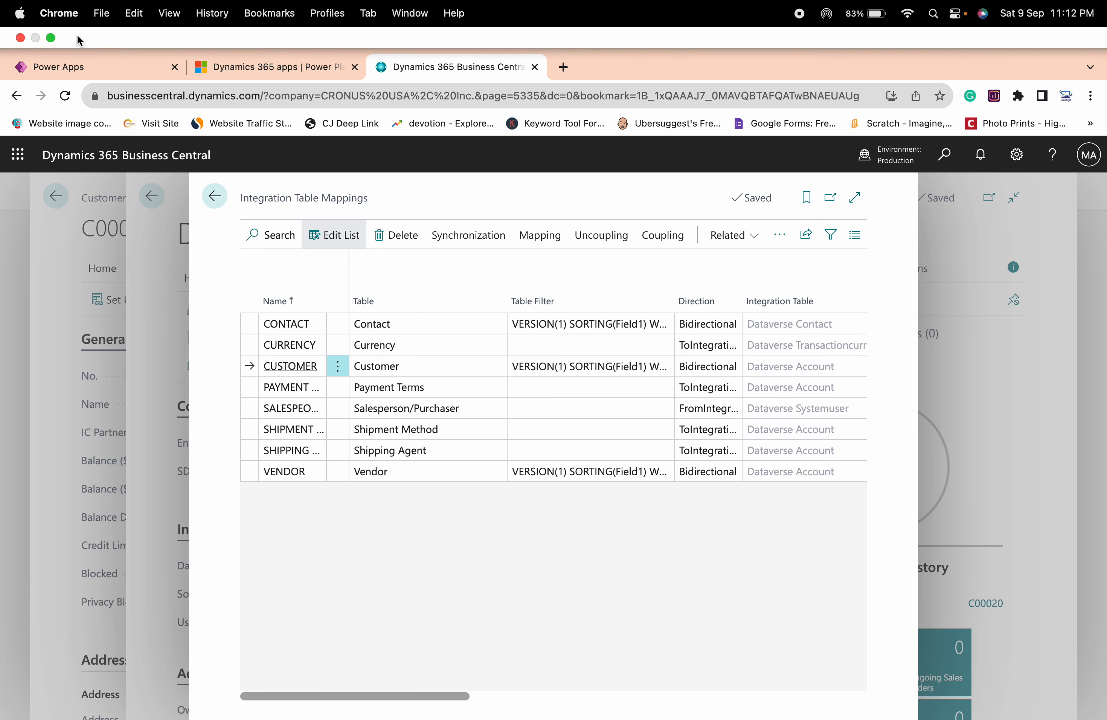
Switch to Power Apps and display all rows of the Account table to look for the synchronized customer
click(54, 66)
click(28, 172)
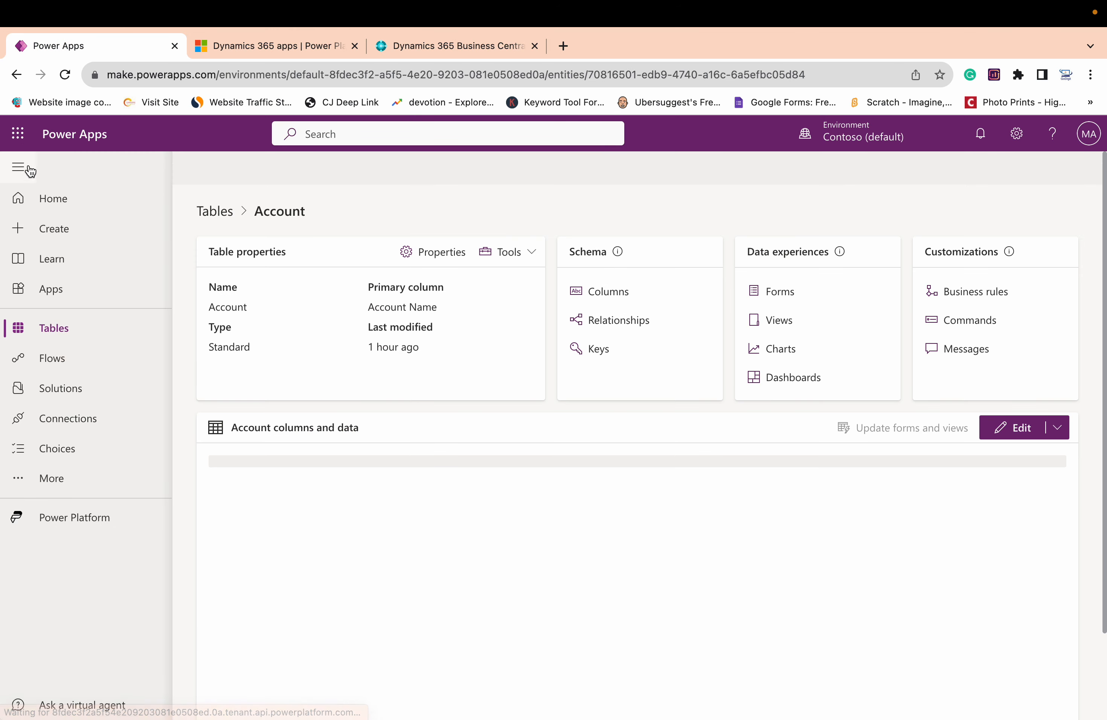
click(64, 80)
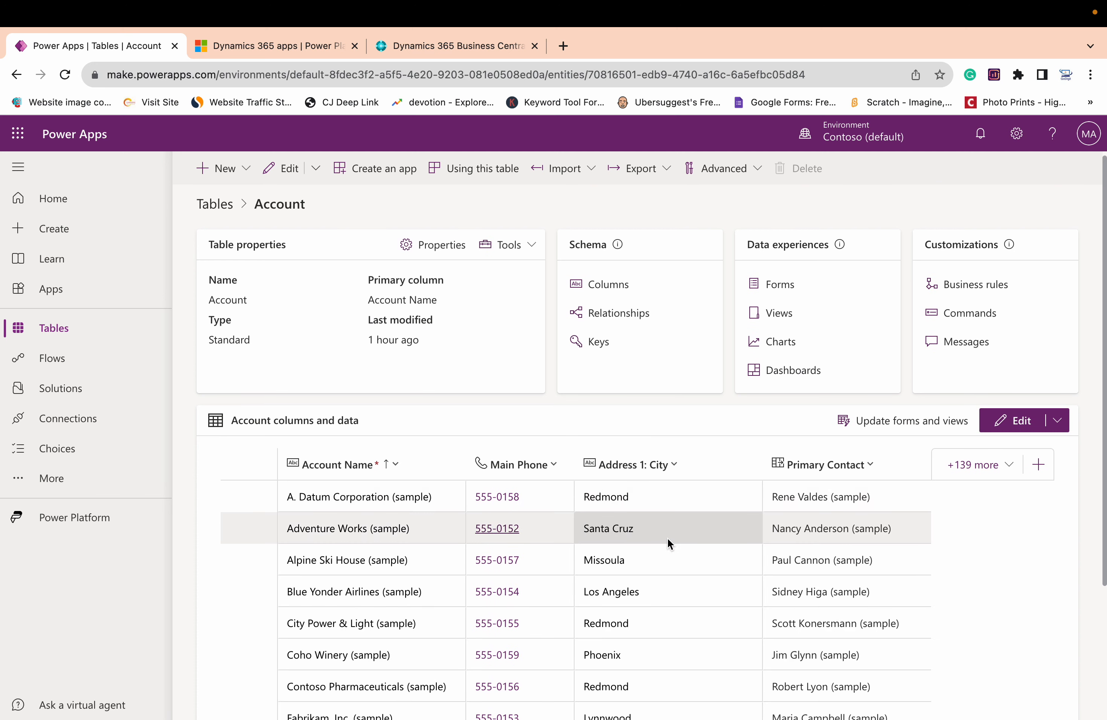
scroll(666, 538, down, 4)
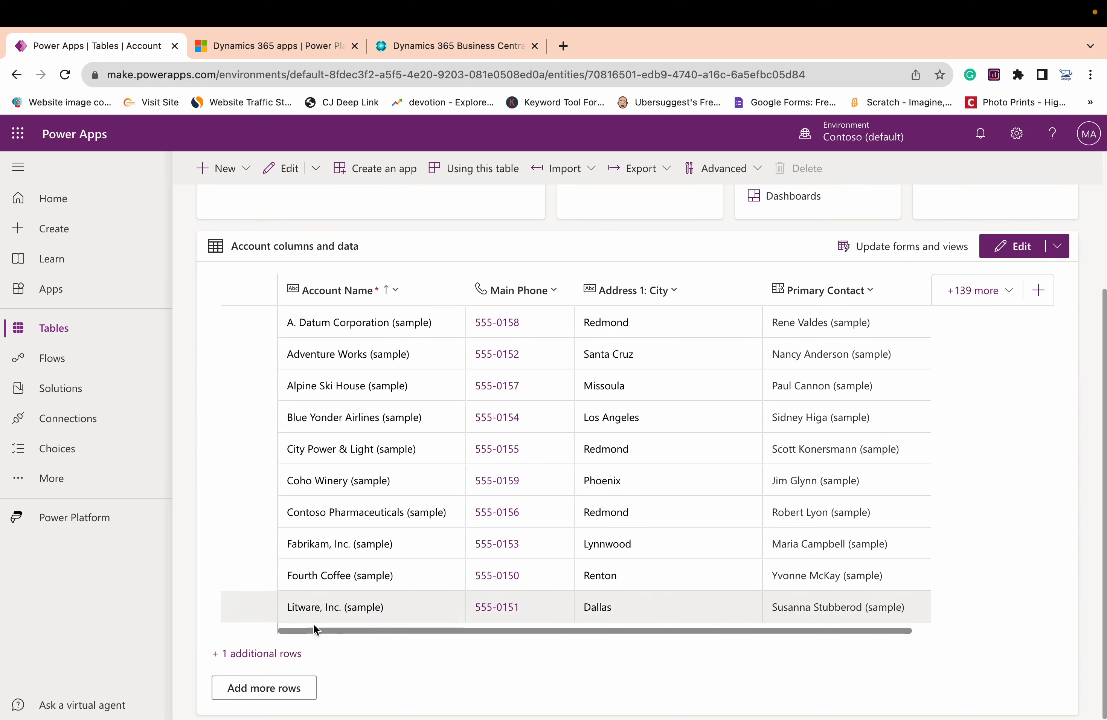
click(279, 654)
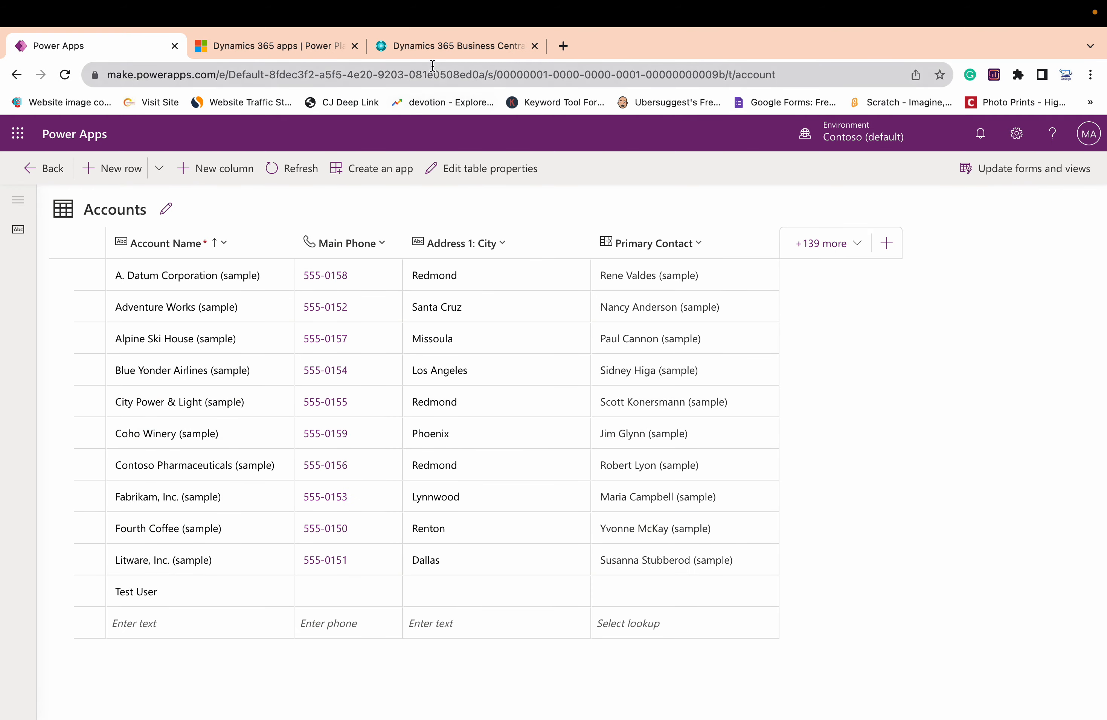
Switch back to Business Central and run a full synchronization for the CUSTOMER integration table mapping
click(431, 49)
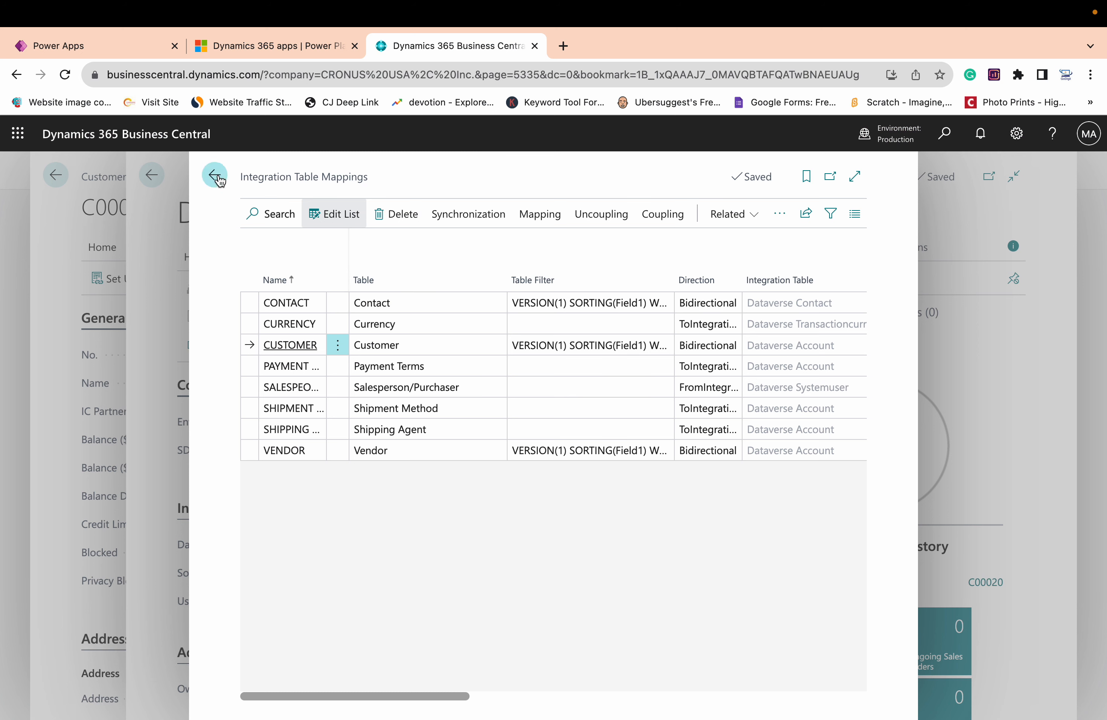
click(458, 214)
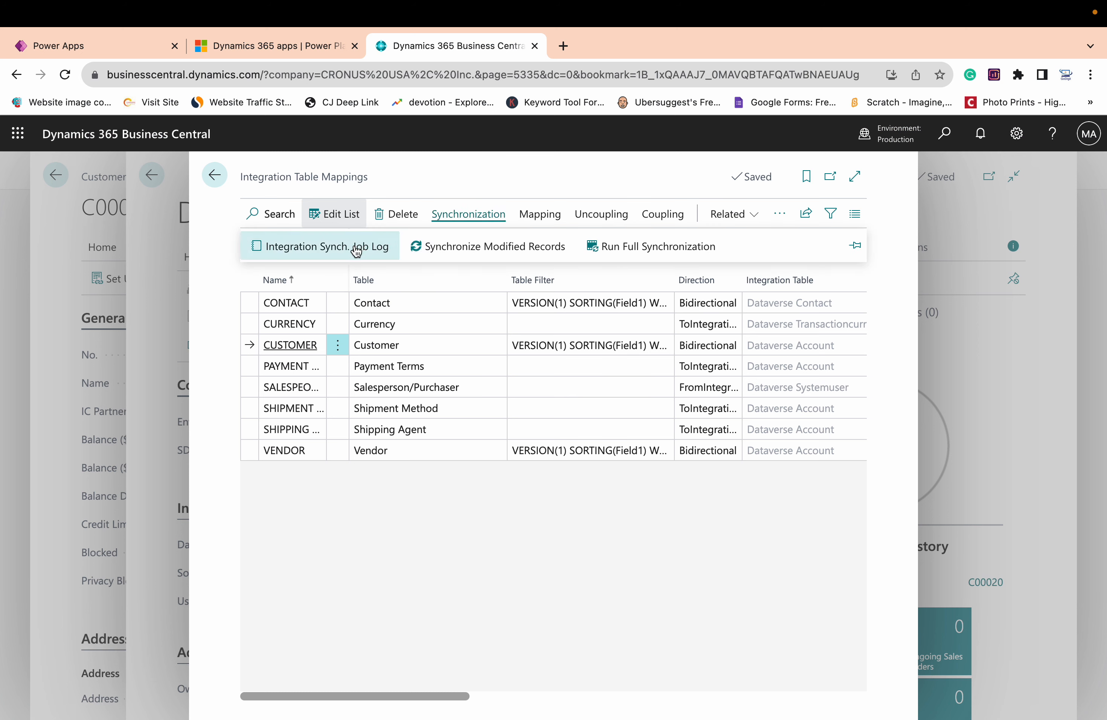
click(408, 346)
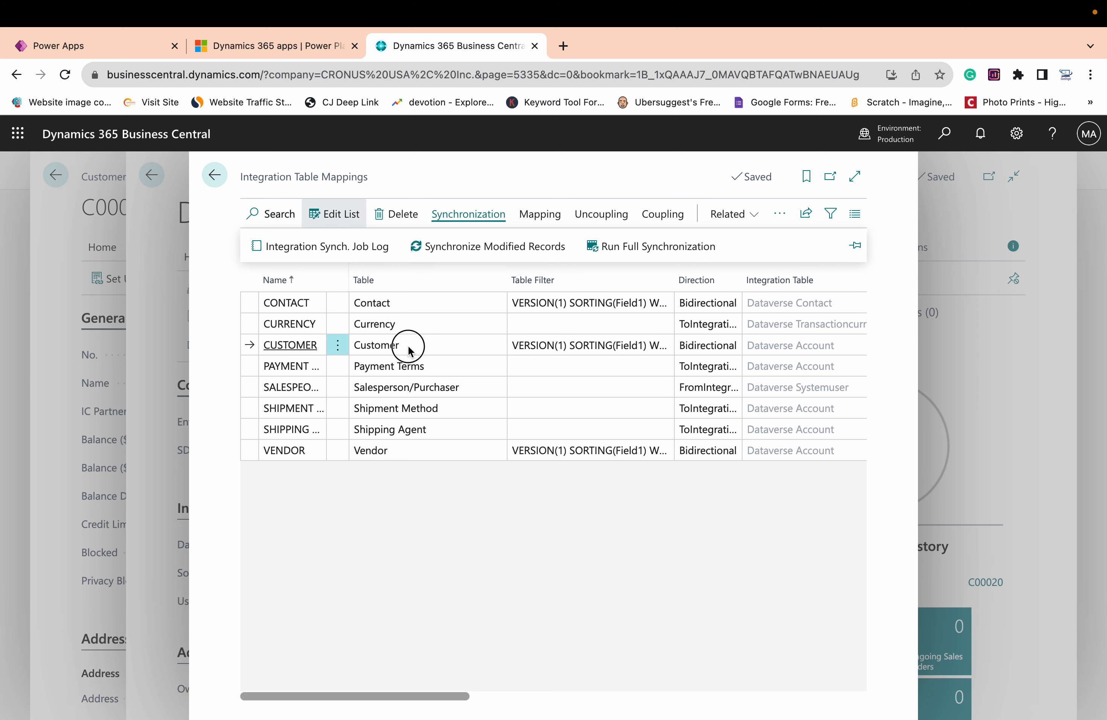
click(472, 216)
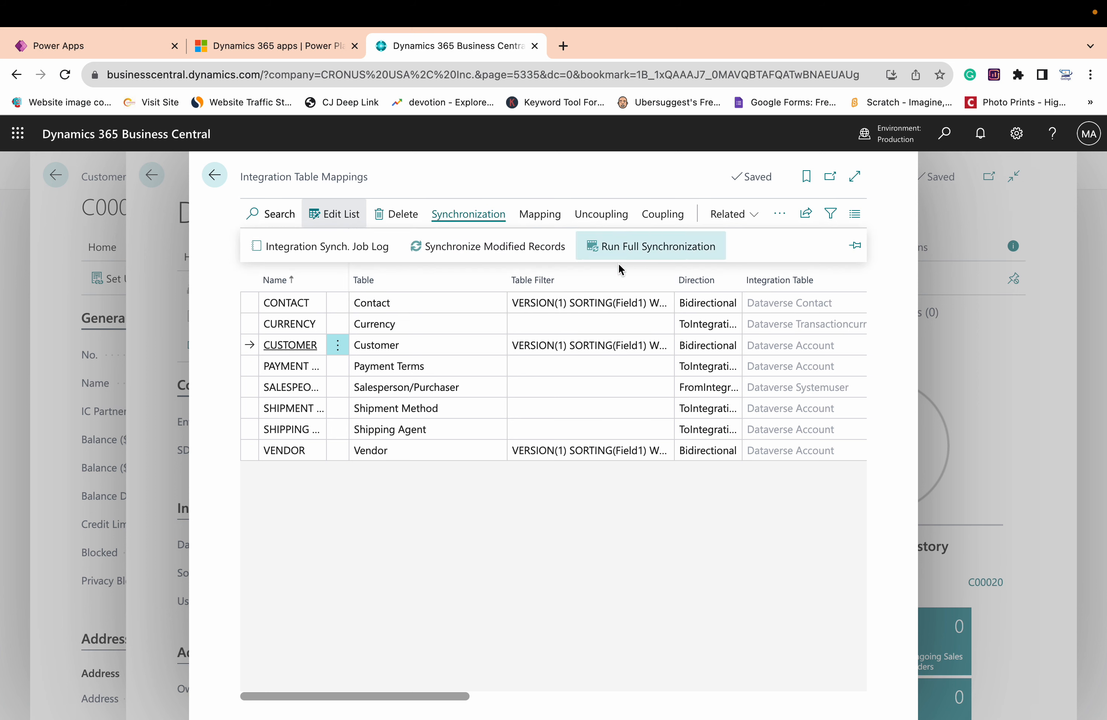
click(683, 257)
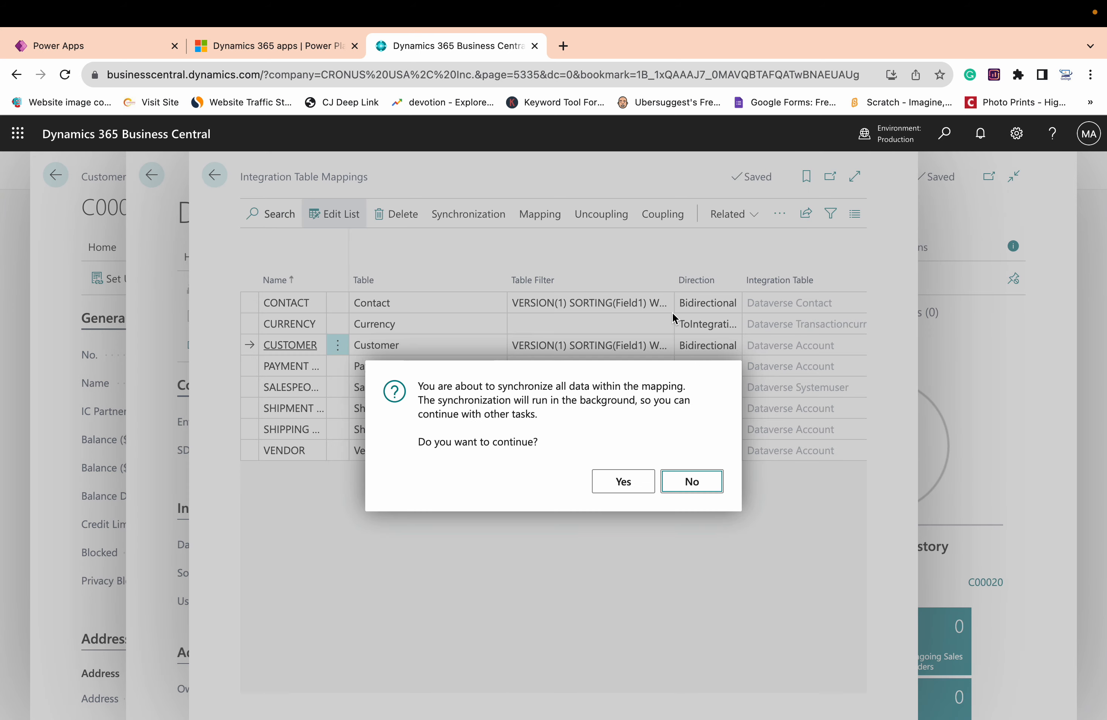
click(625, 484)
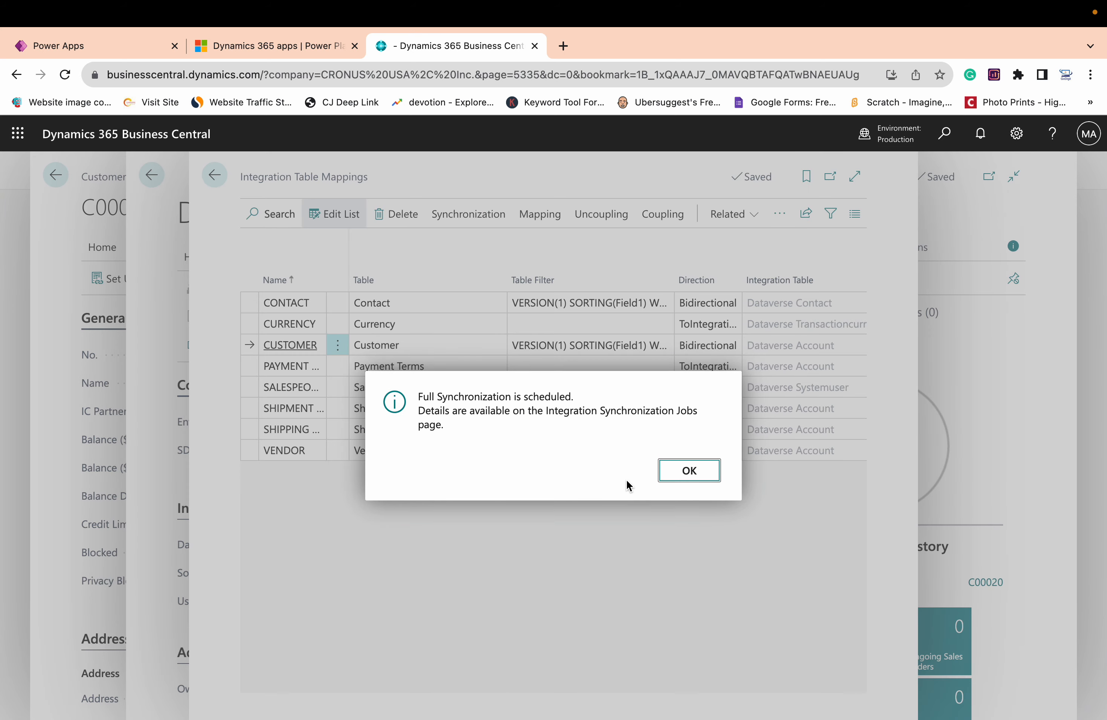
click(672, 476)
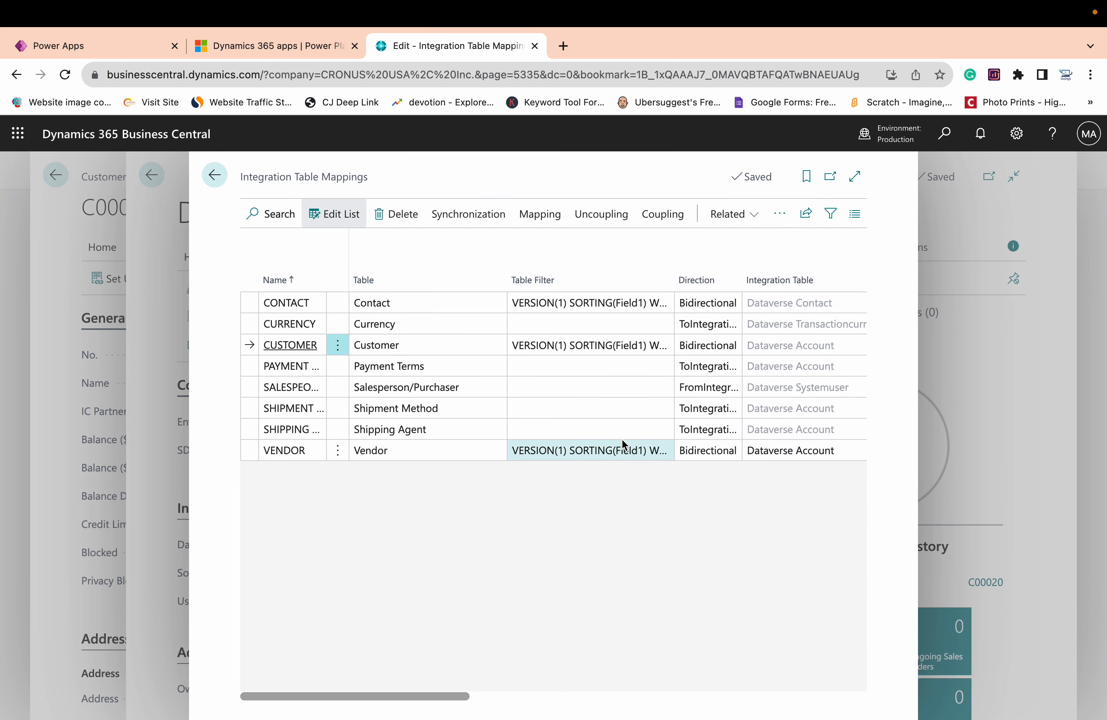
Check the CUSTOMER mapping's synchronization job log again, then close the table mappings and Dataverse Connection Setup pages
click(476, 228)
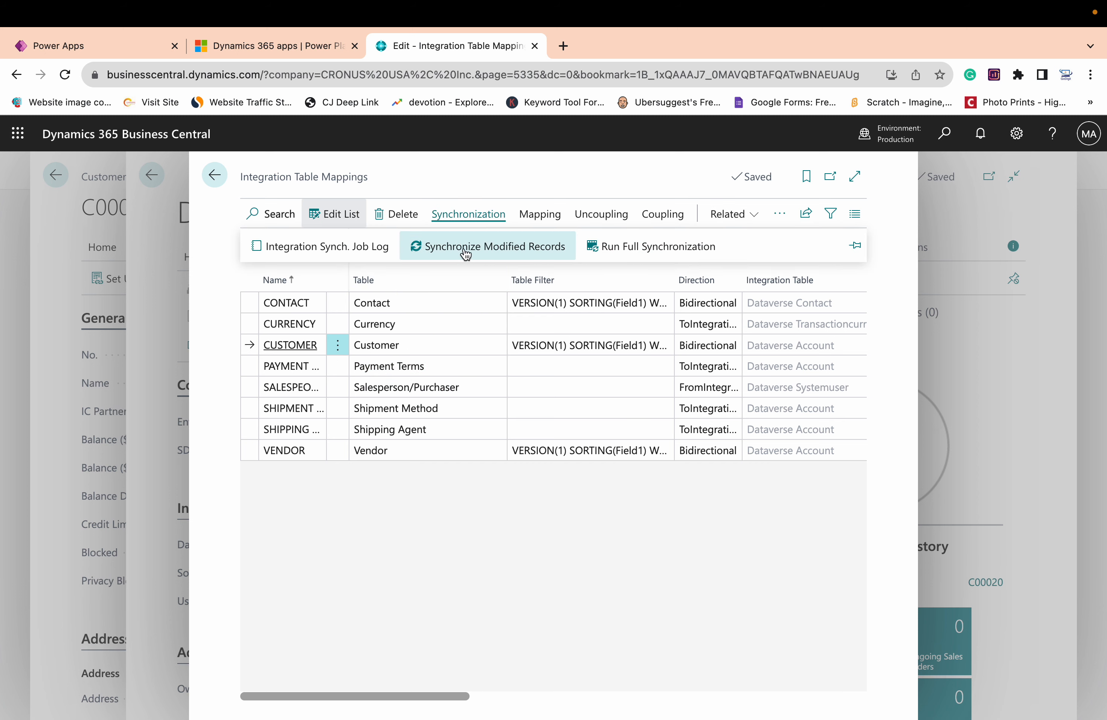
click(368, 245)
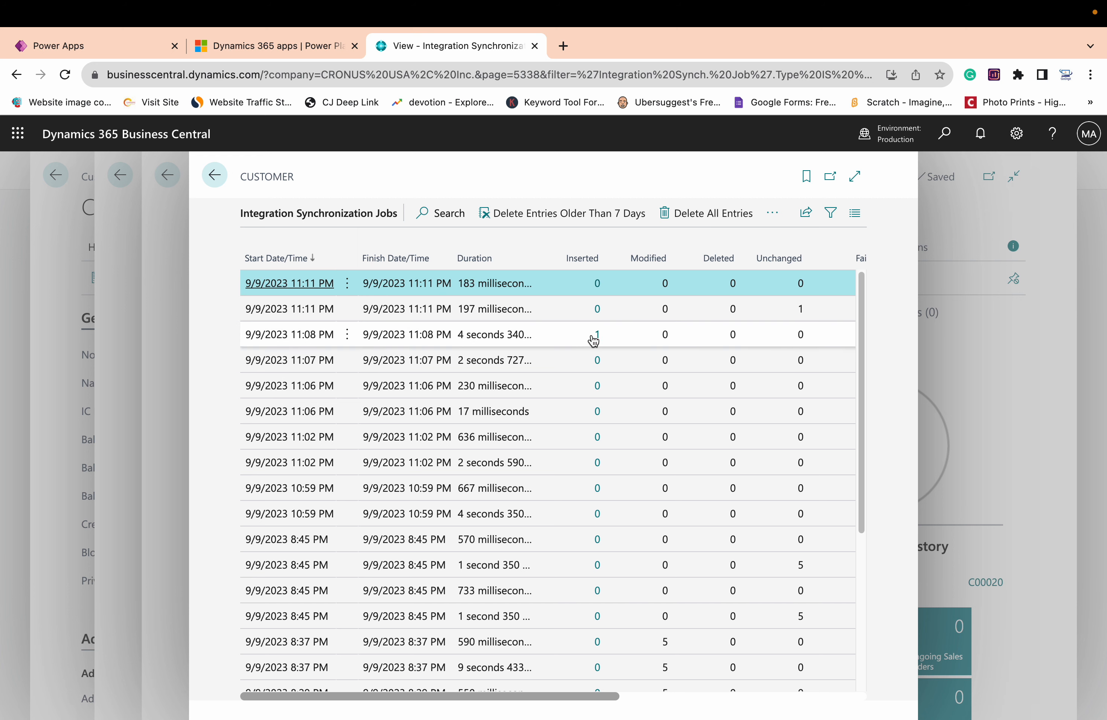
click(216, 176)
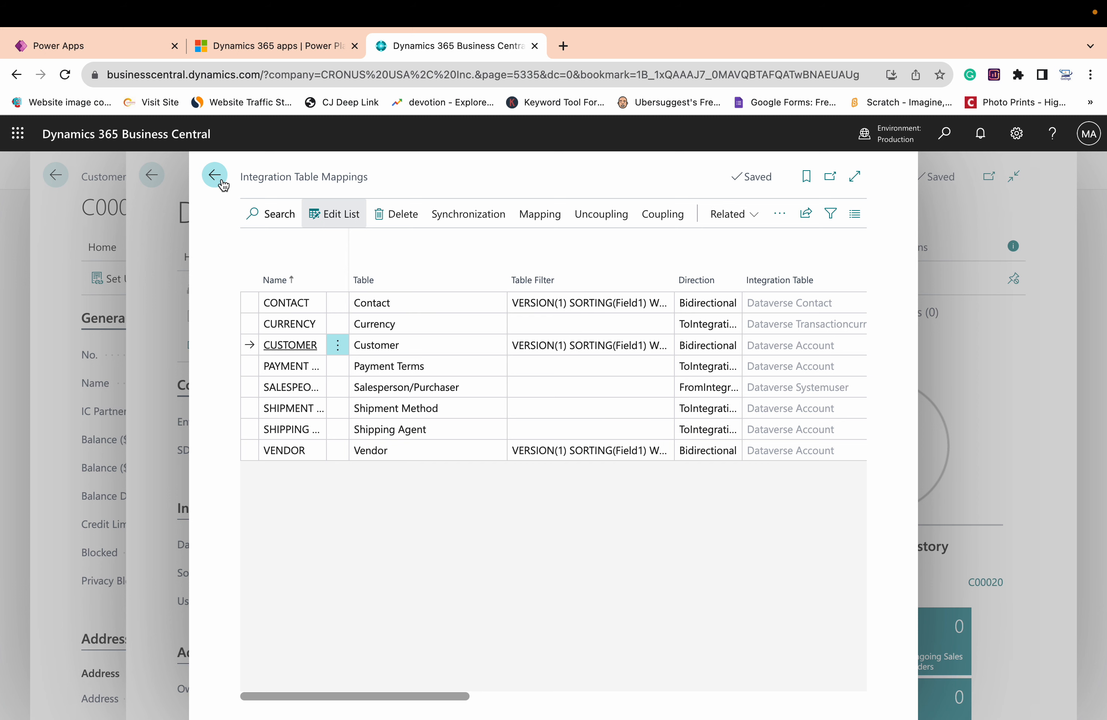
click(221, 182)
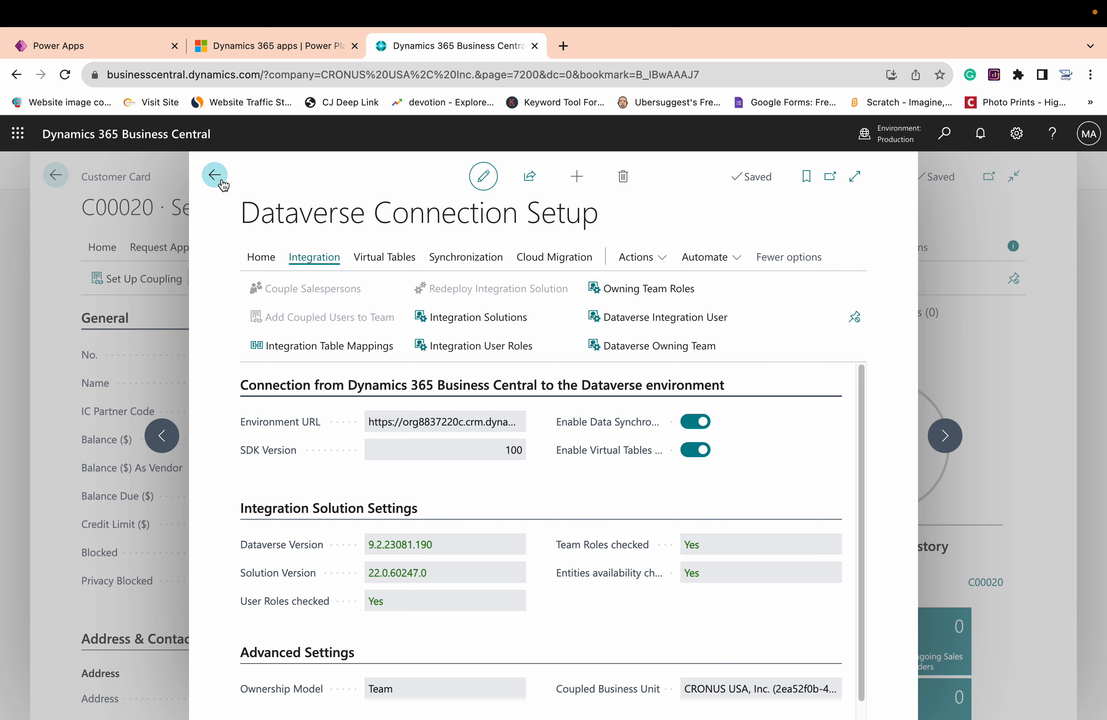
click(216, 176)
Switch to Power Apps and leave the Accounts data grid for the home page
click(111, 47)
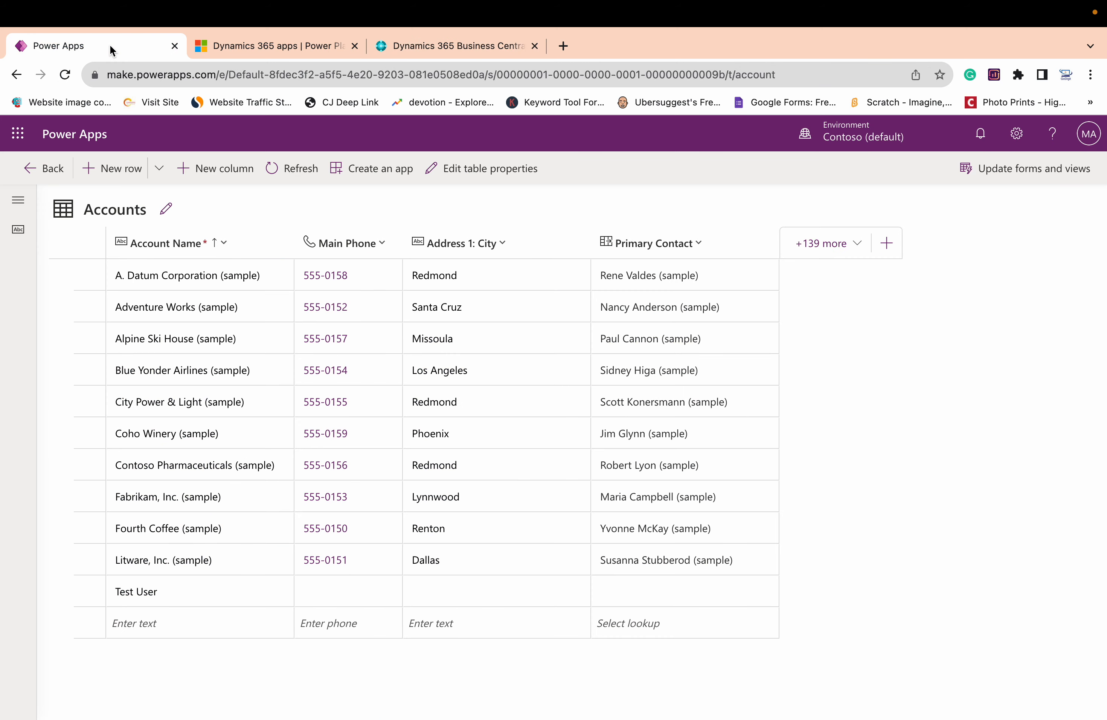
click(66, 172)
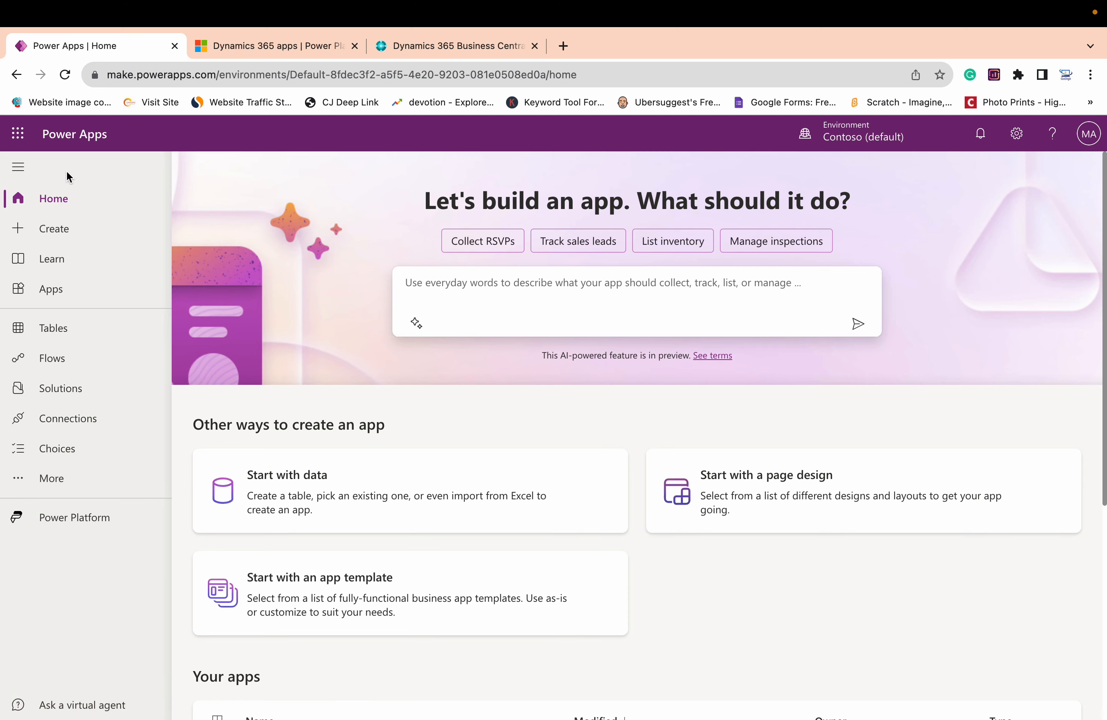